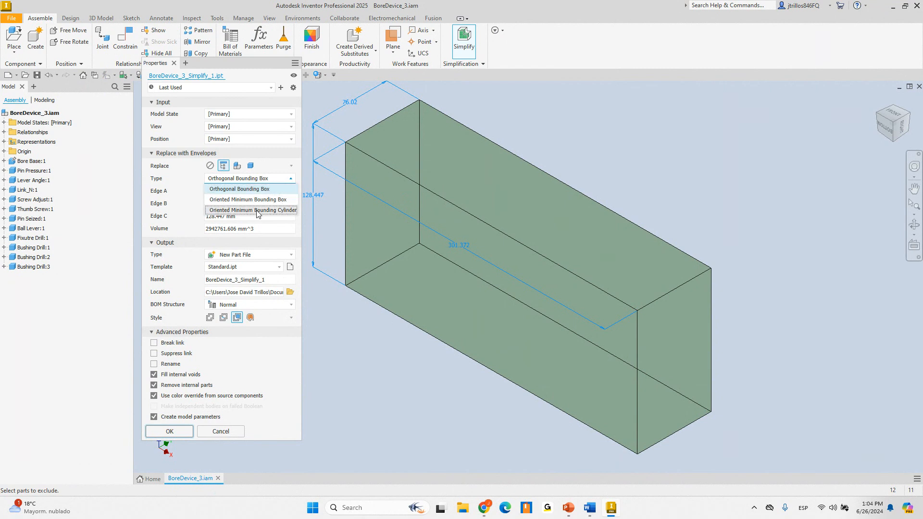
Preview oriented minimum bounding cylinder envelopes for each part, then cancel the Simplify command
click(266, 210)
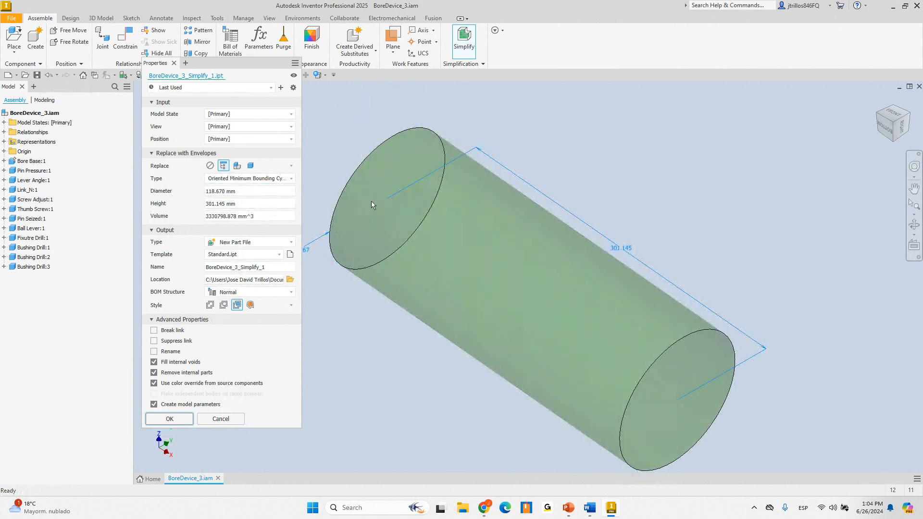
click(250, 166)
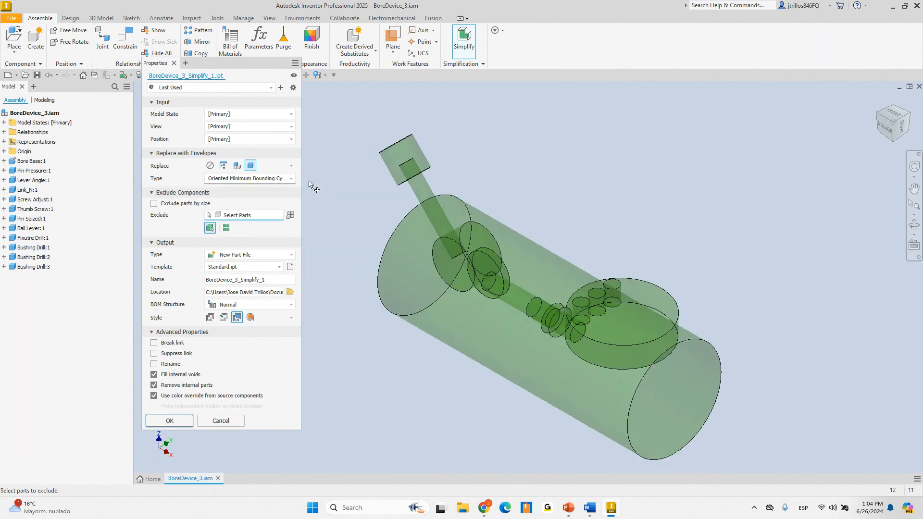
scroll(463, 272, up, 3)
scroll(462, 267, down, 3)
mouse_move(462, 268)
shift+middle_down()
mouse_move(575, 246)
mouse_move(467, 260)
shift+middle_up()
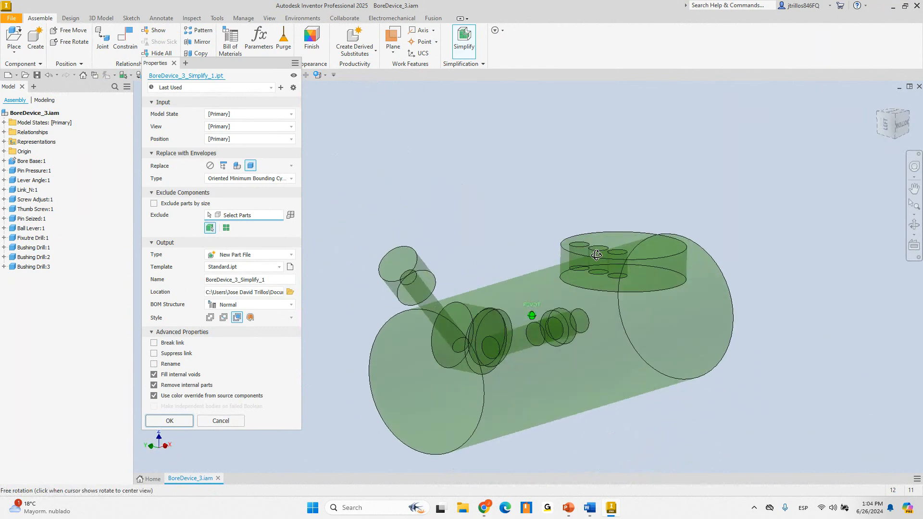
click(220, 421)
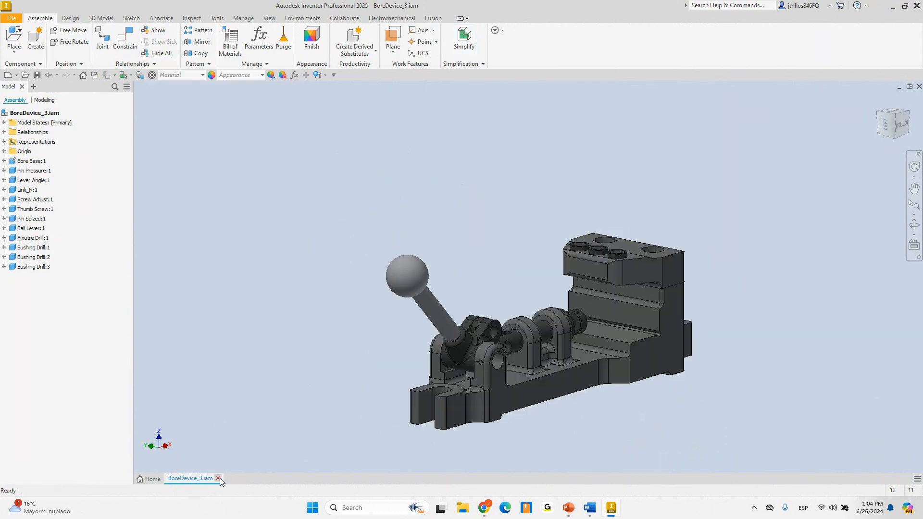
Close BoreDevice_3.iam and open Clutch Bell.iam from the parent practice folder
click(218, 478)
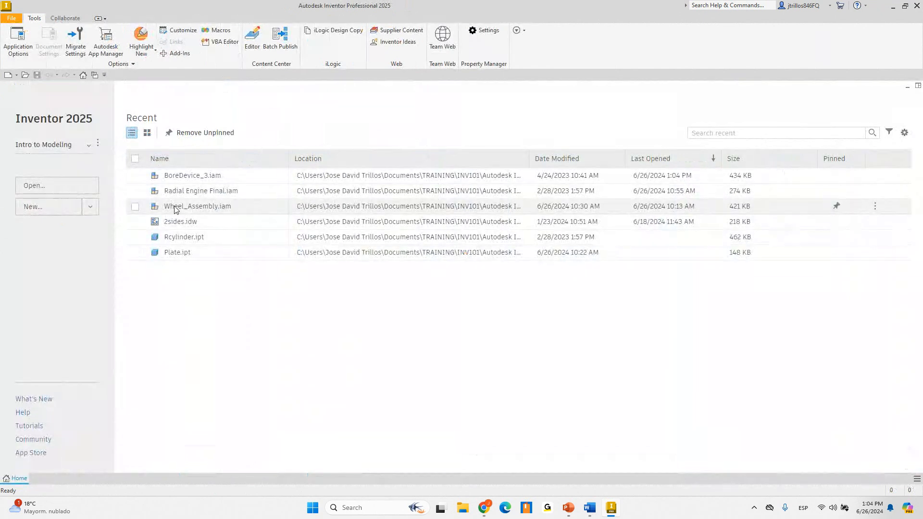
click(56, 185)
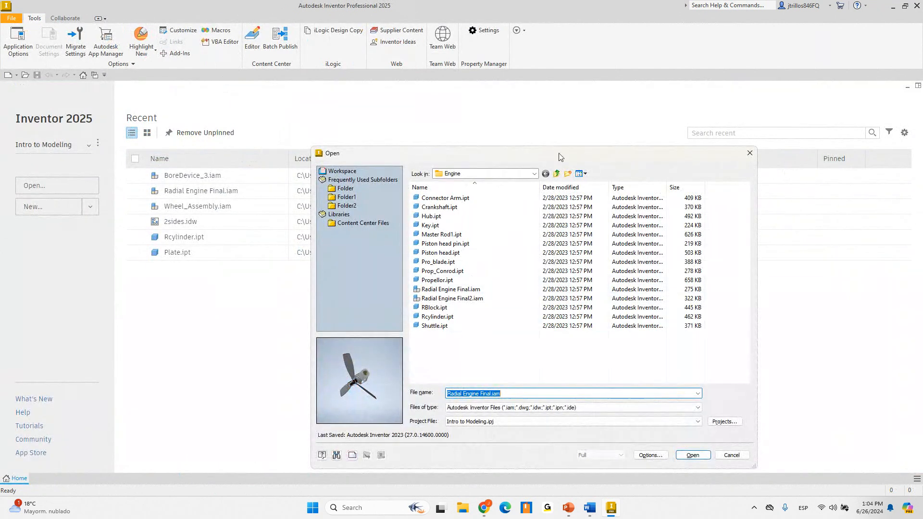
click(556, 174)
scroll(455, 309, down, 6)
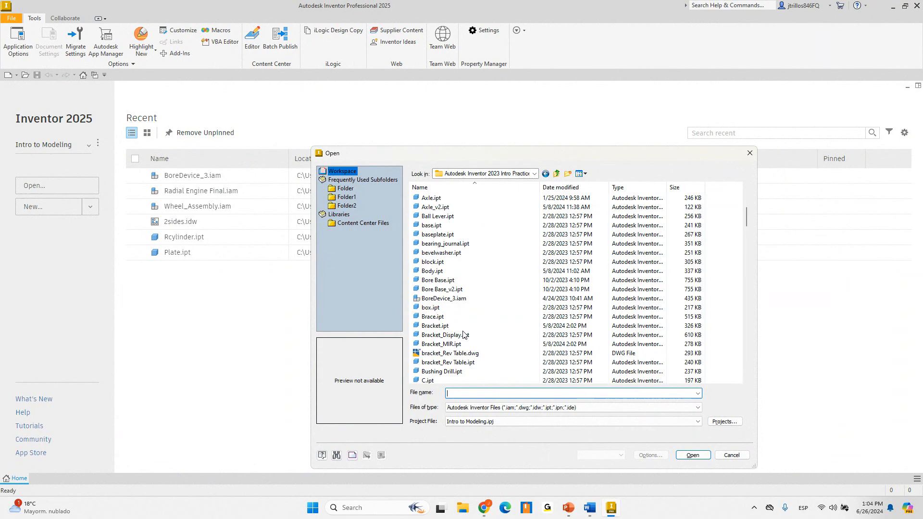
scroll(456, 309, down, 2)
click(529, 344)
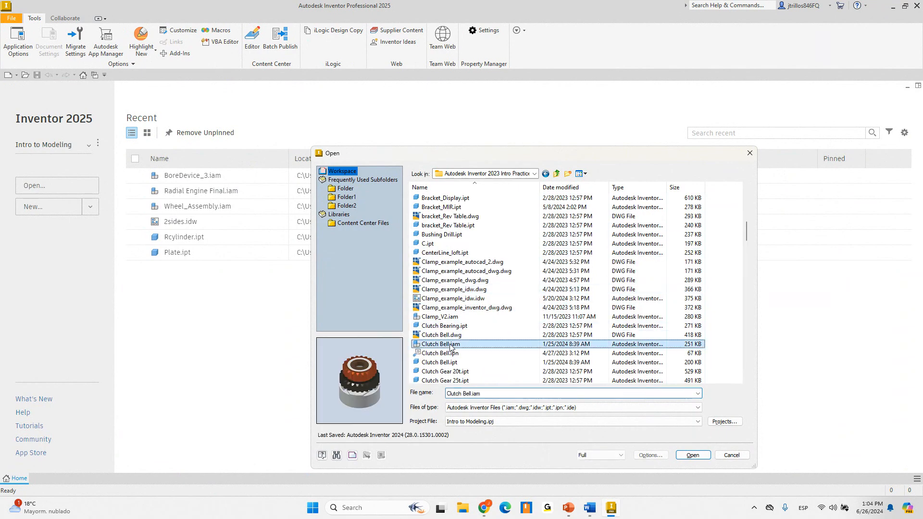
double_click(528, 344)
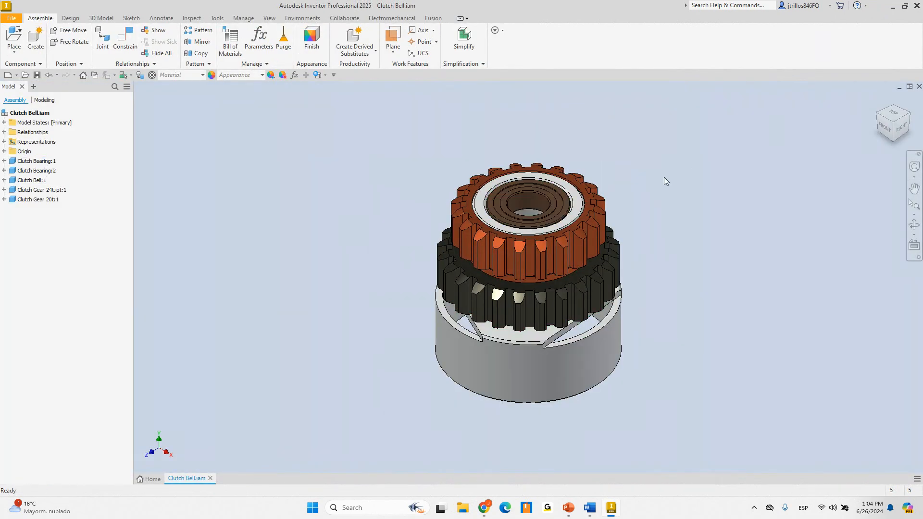
key(F2)
drag(644, 177, 605, 178)
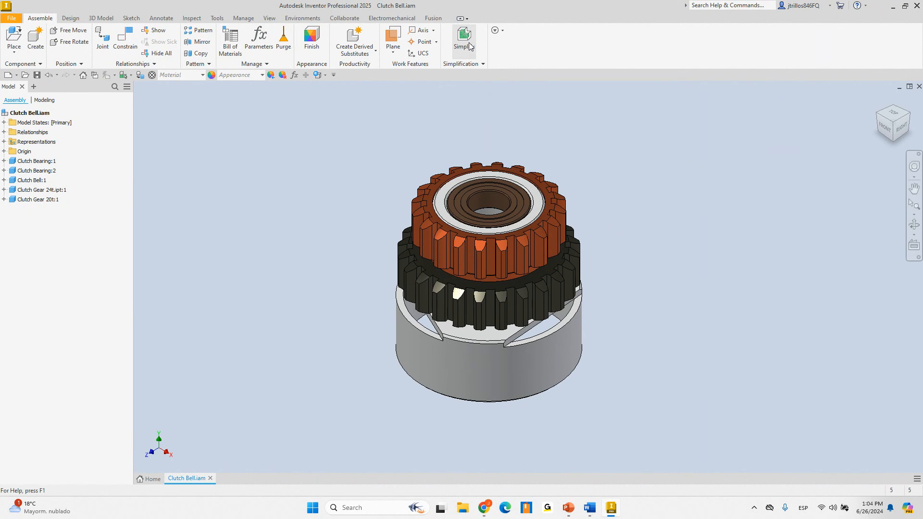
click(475, 53)
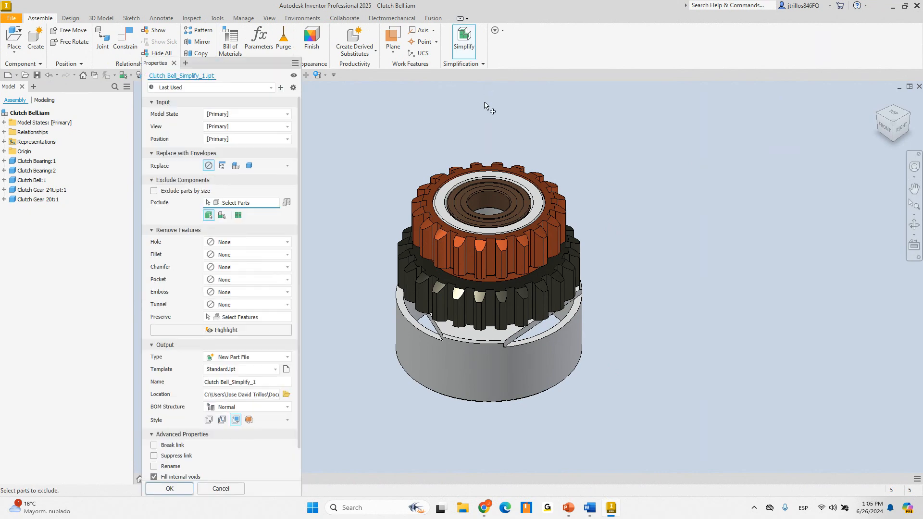
click(249, 166)
click(246, 177)
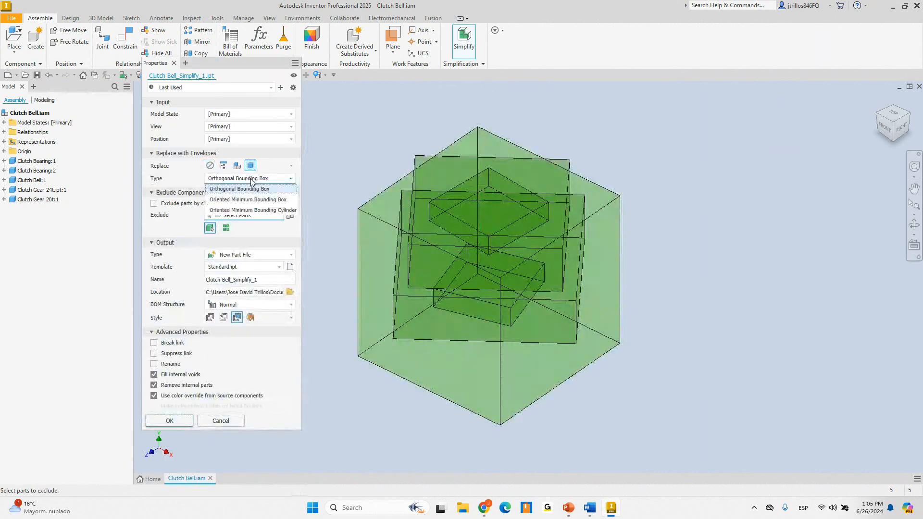
click(265, 212)
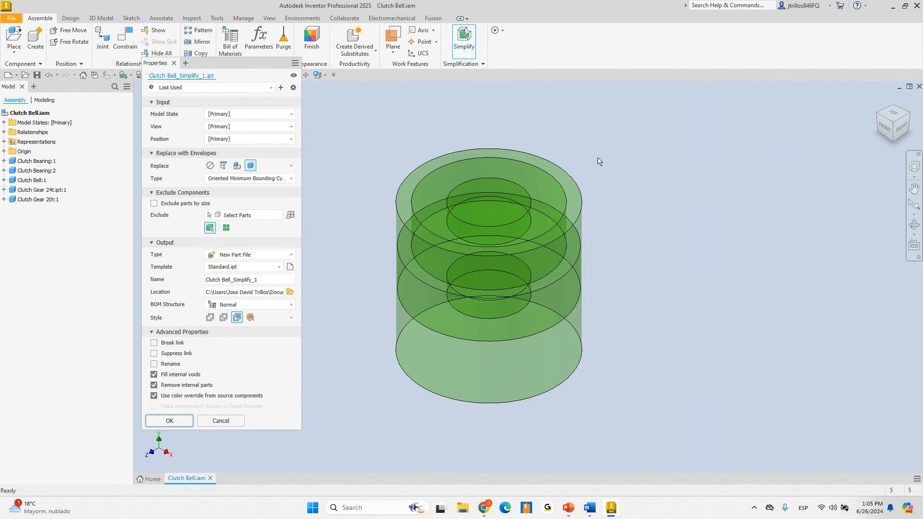
click(239, 166)
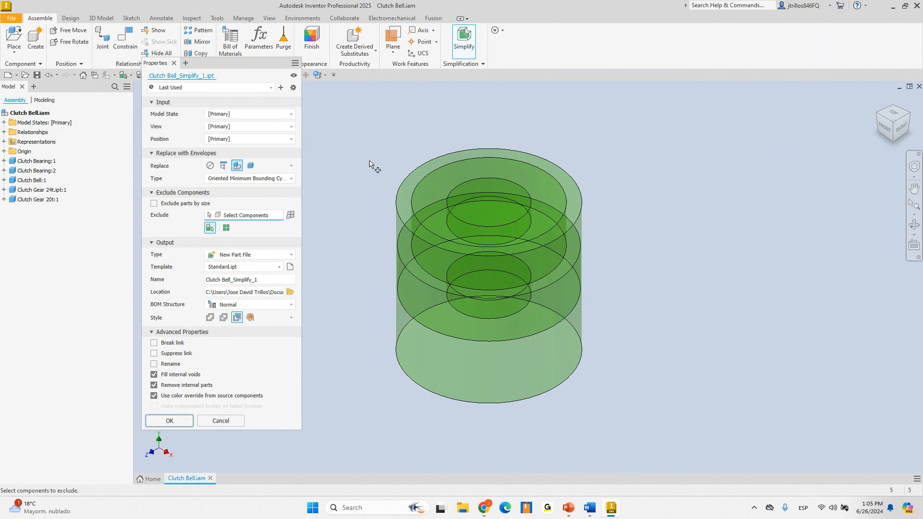
click(225, 166)
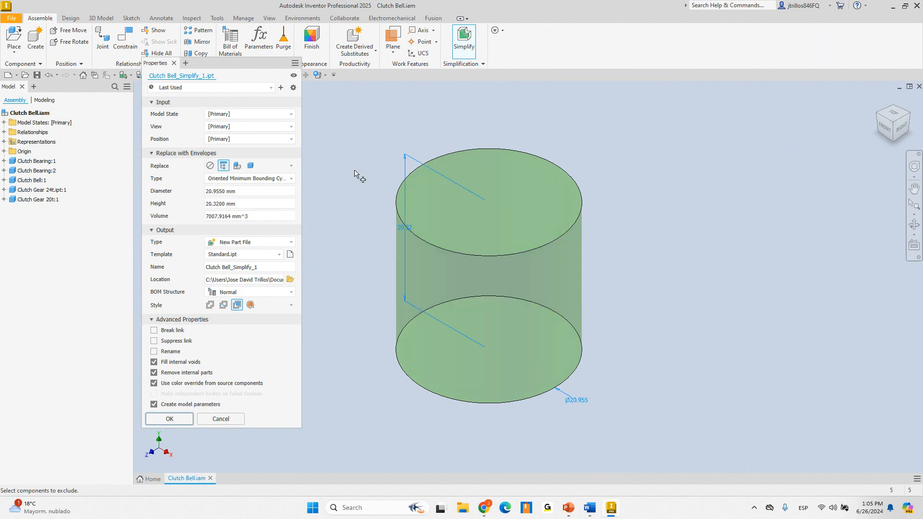
click(250, 166)
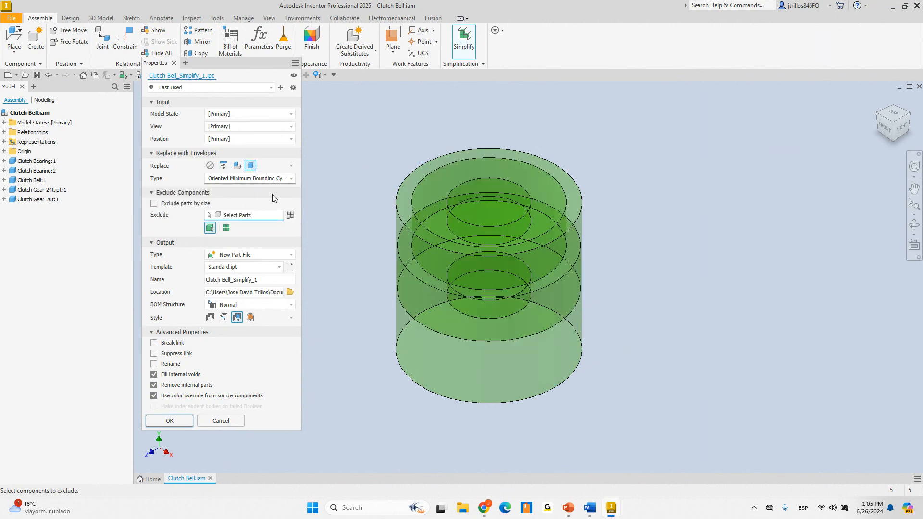
click(208, 422)
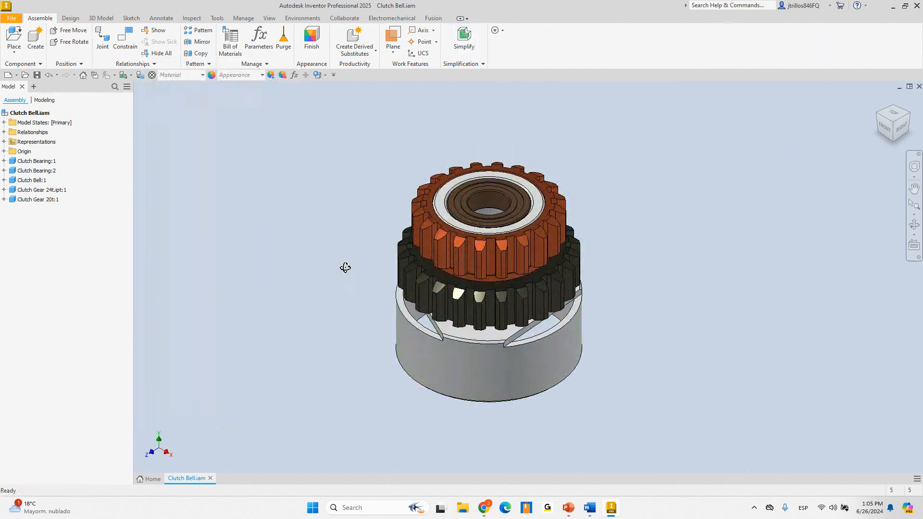
Create a new part from the Standard.ipt template
shift+middle_drag(345, 268, 340, 257)
key(F6)
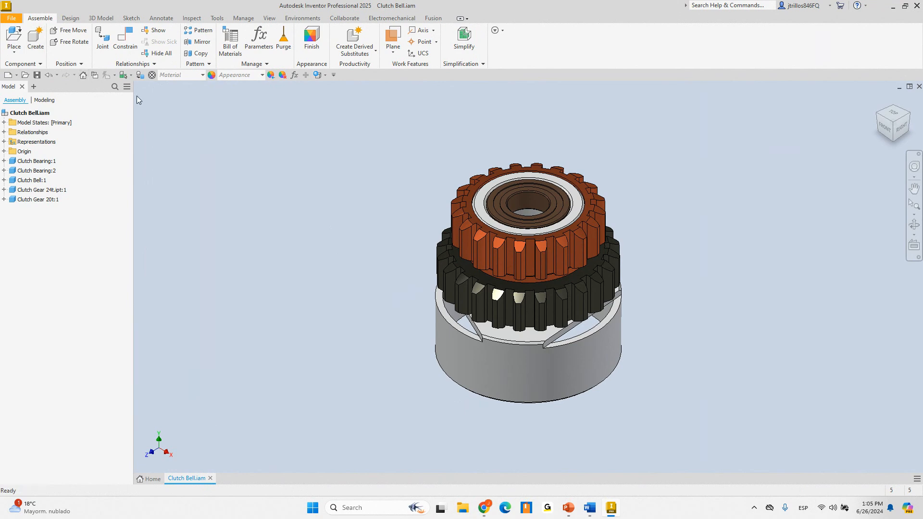
click(6, 76)
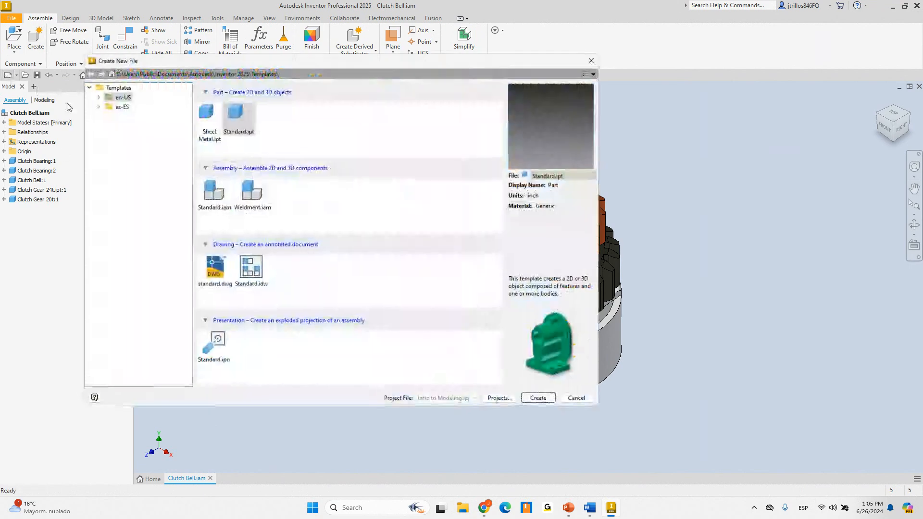
double_click(234, 118)
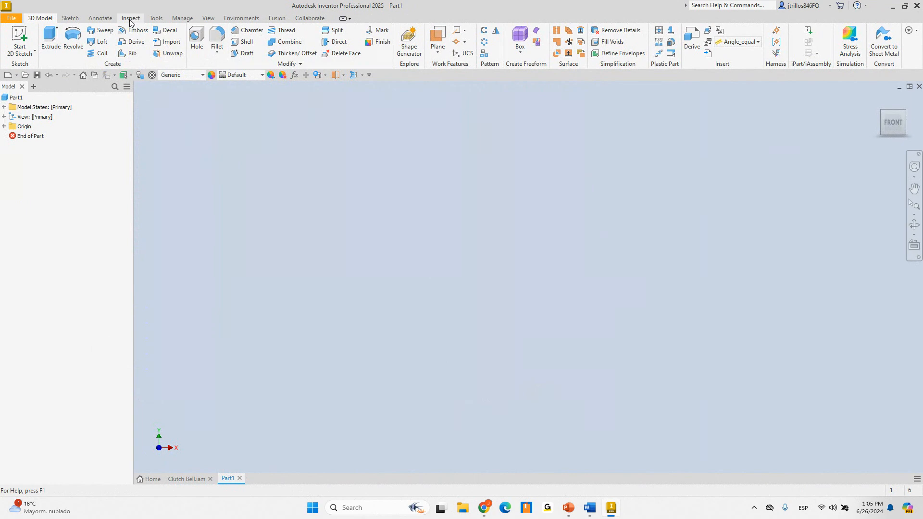
Derive BoreDevice_3.iam into the new part
click(182, 18)
click(226, 41)
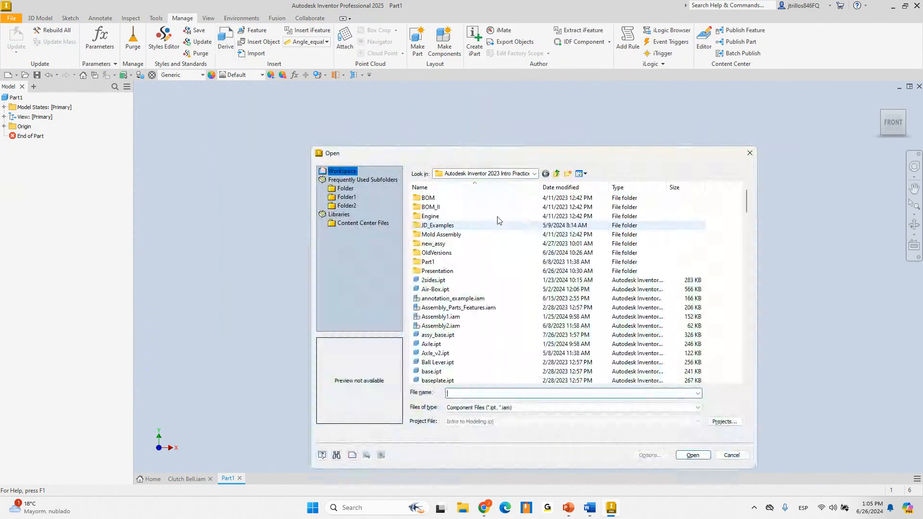
scroll(510, 308, down, 5)
scroll(510, 308, up, 8)
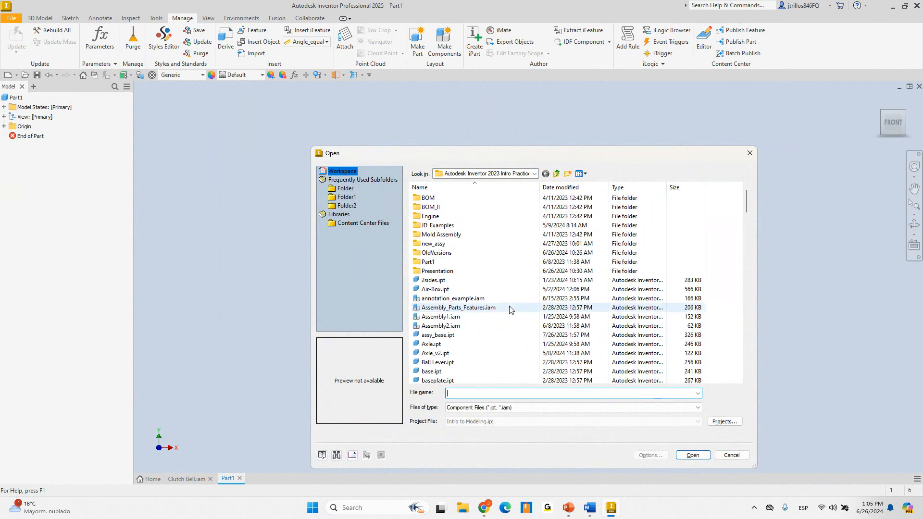
scroll(446, 332, down, 3)
scroll(445, 331, down, 2)
double_click(460, 309)
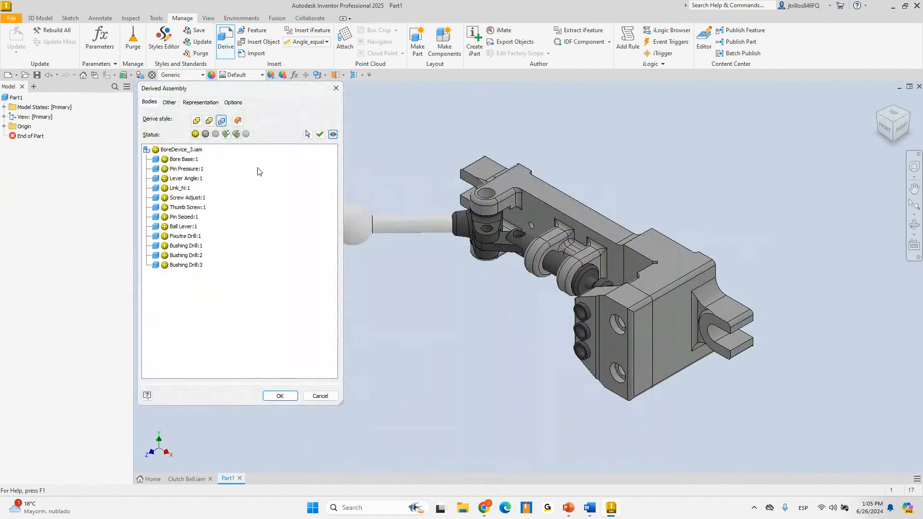
Set Bore Base:1, Pin Pressure:1 and Lever Angle:1 to bounding-box representation
click(187, 160)
click(182, 168)
click(184, 159)
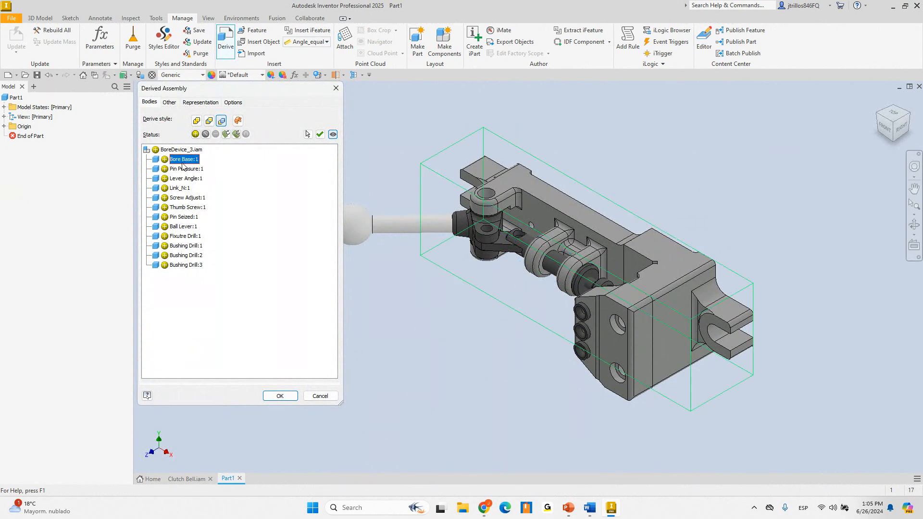
mouse_move(528, 277)
shift+middle_down()
mouse_move(516, 276)
mouse_move(564, 188)
mouse_move(564, 238)
shift+middle_up()
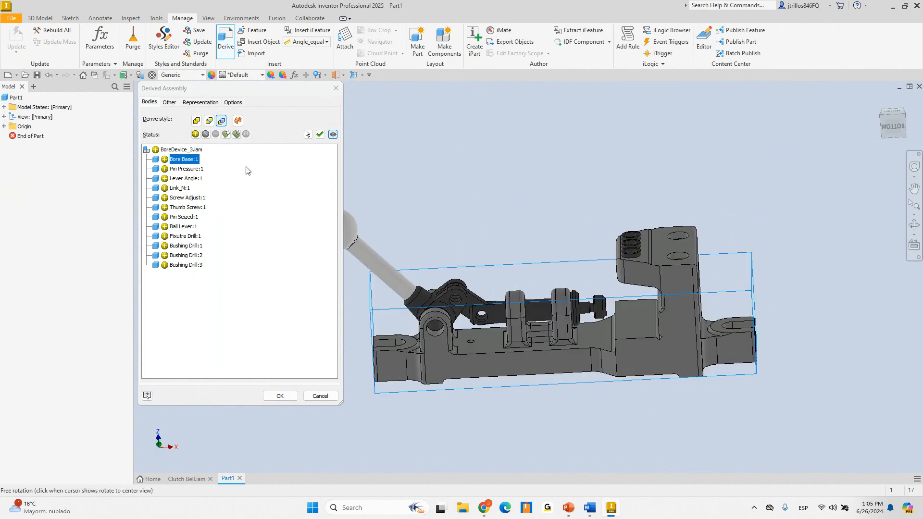
click(226, 134)
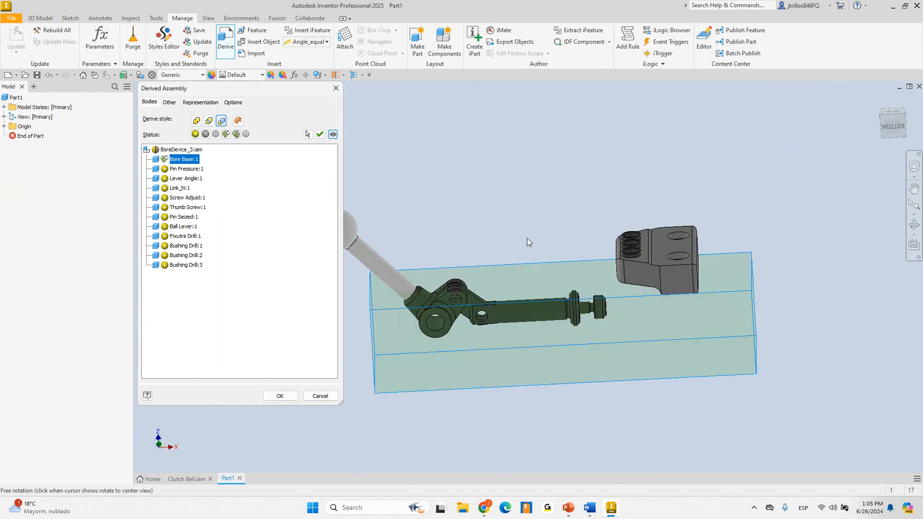
shift+middle_drag(494, 238, 468, 231)
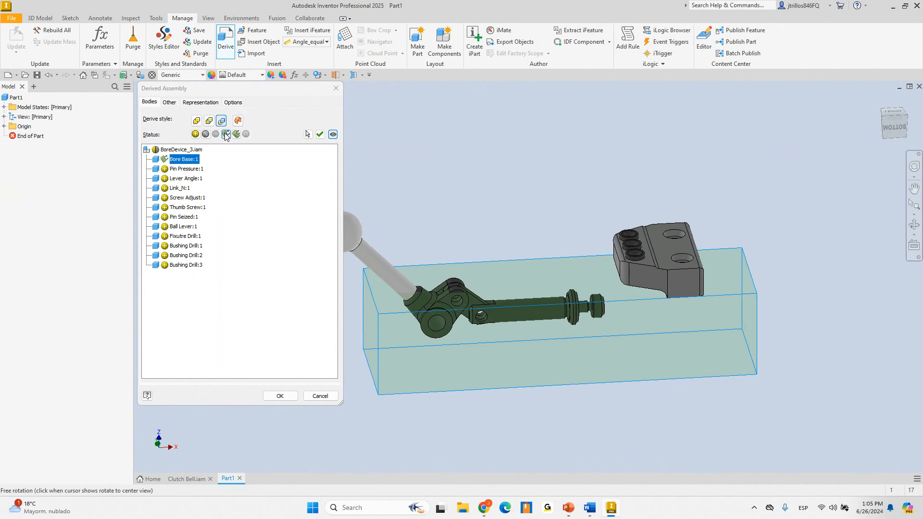
click(198, 168)
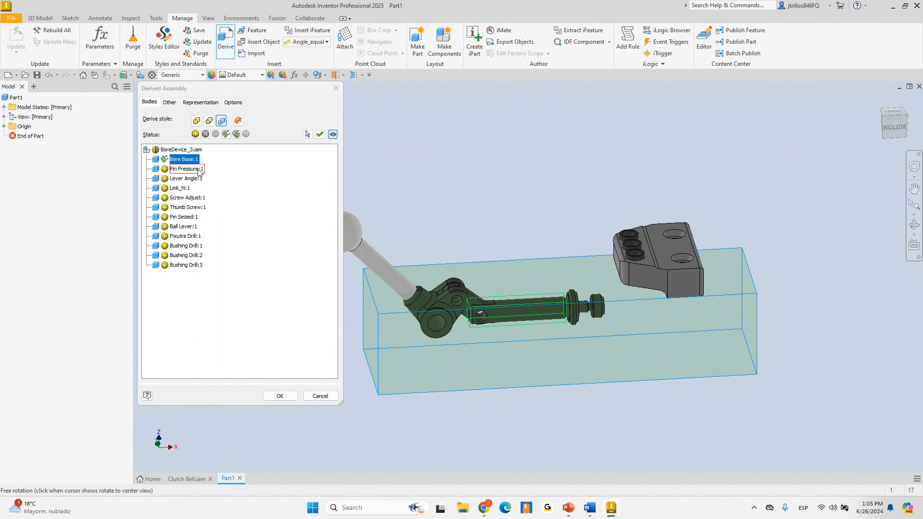
click(236, 135)
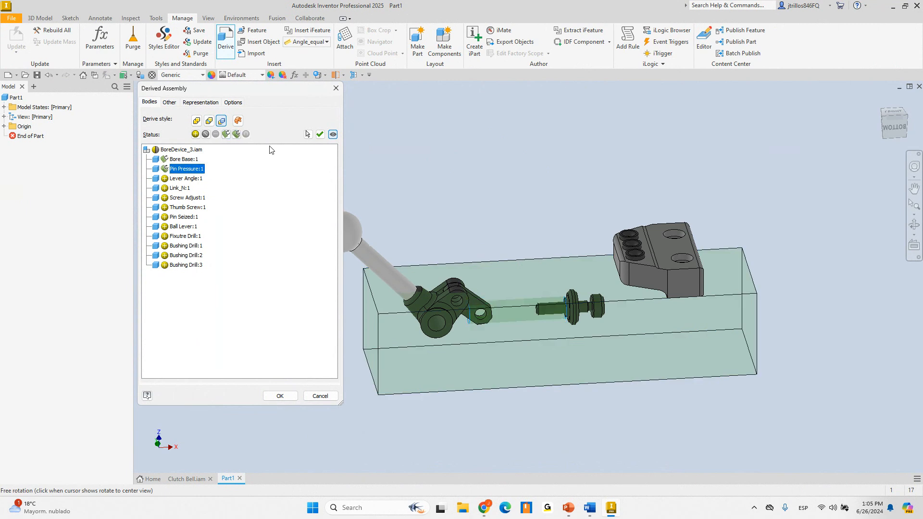
click(197, 179)
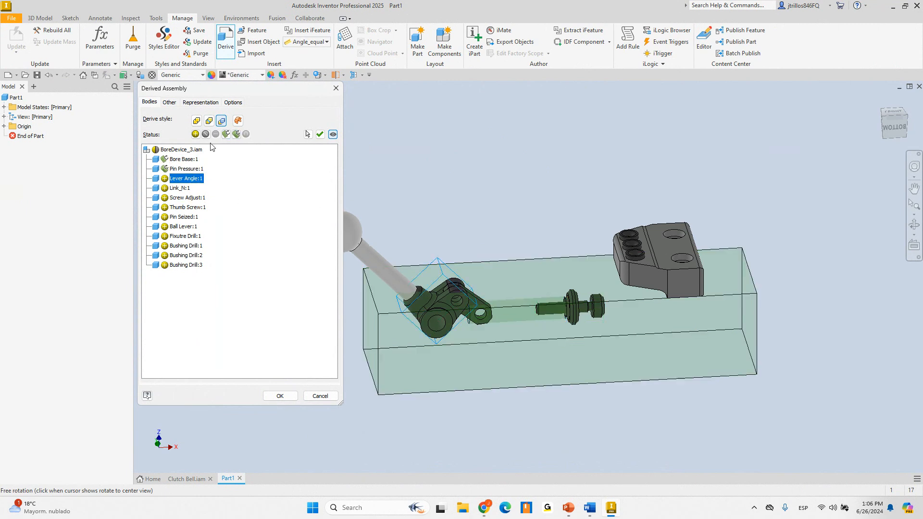
click(226, 135)
Exclude Link_N:1, include Pin Seized:1, keep each solid as a body, and accept
click(179, 188)
scroll(518, 243, up, 2)
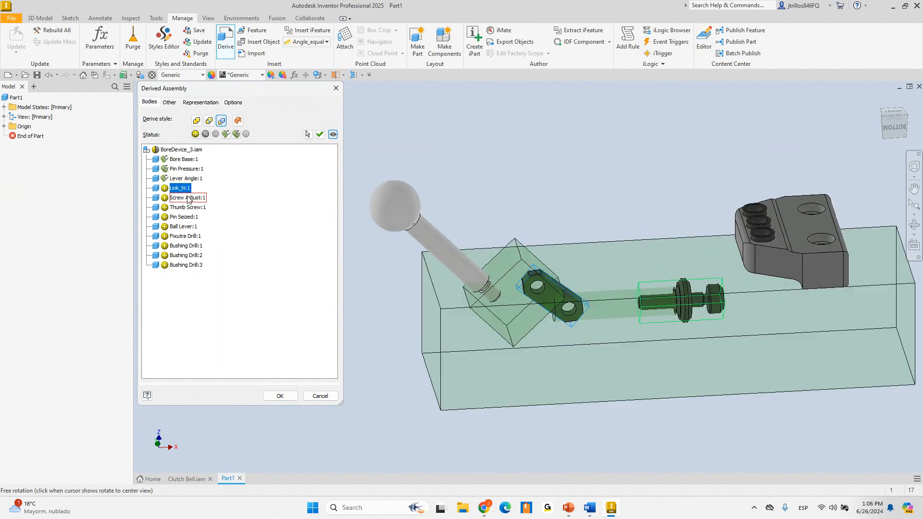
click(205, 134)
click(188, 207)
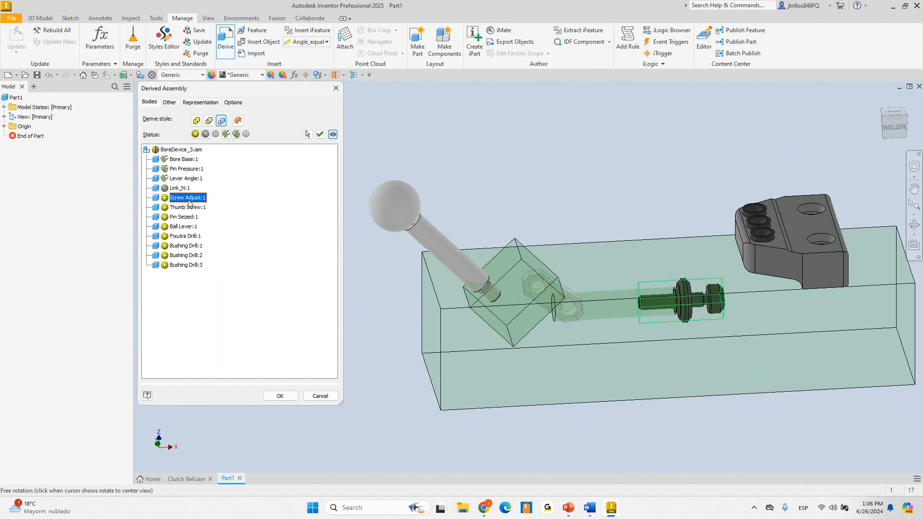
click(221, 120)
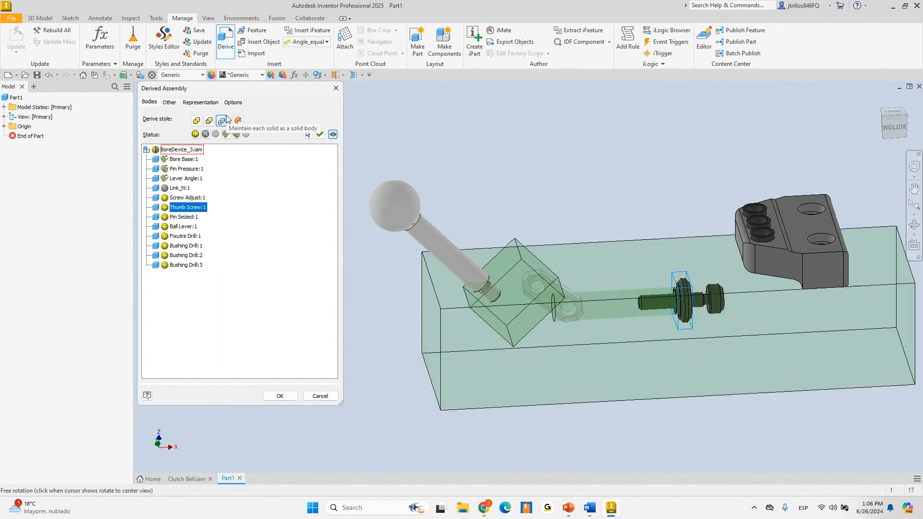
click(184, 216)
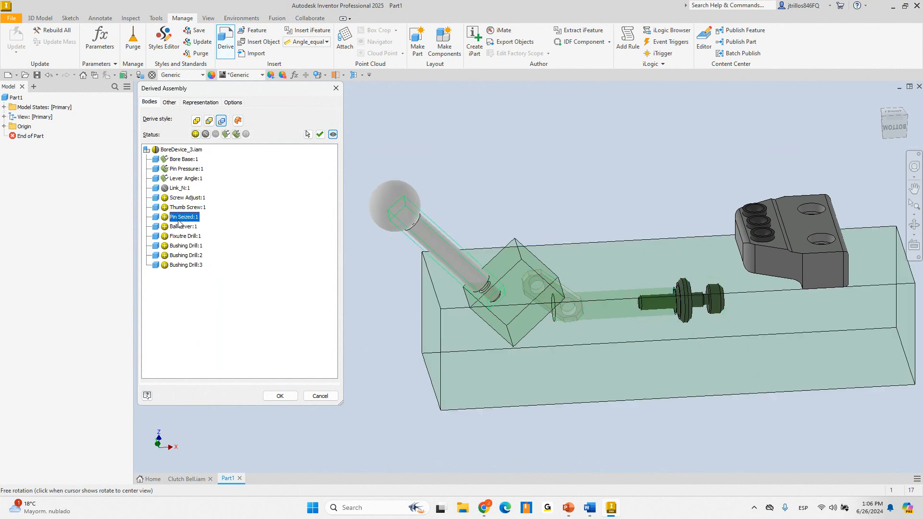
click(233, 134)
mouse_move(538, 231)
shift+middle_down()
mouse_move(608, 232)
mouse_move(593, 200)
mouse_move(583, 222)
mouse_move(571, 218)
shift+middle_up()
click(280, 396)
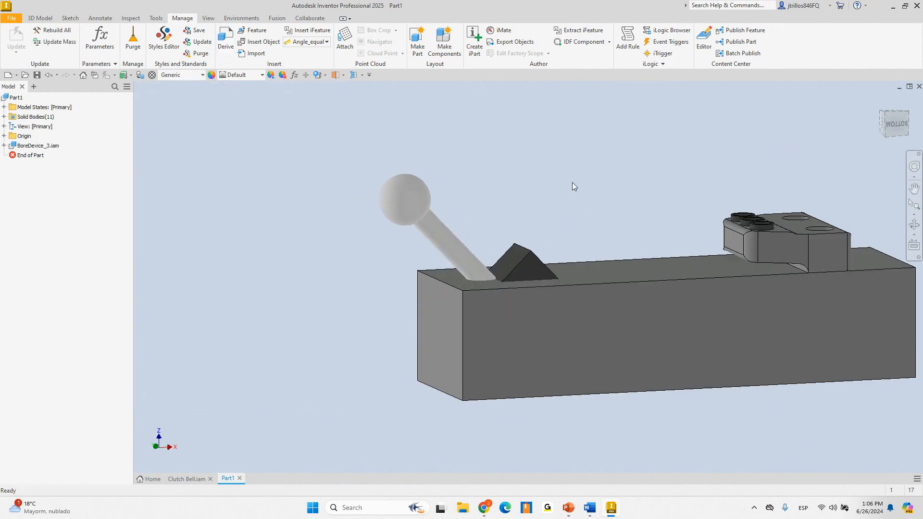
Bring the PowerPoint 'What's new' slide show to the front
mouse_move(571, 184)
shift+middle_down()
mouse_move(581, 189)
mouse_move(615, 348)
shift+middle_up()
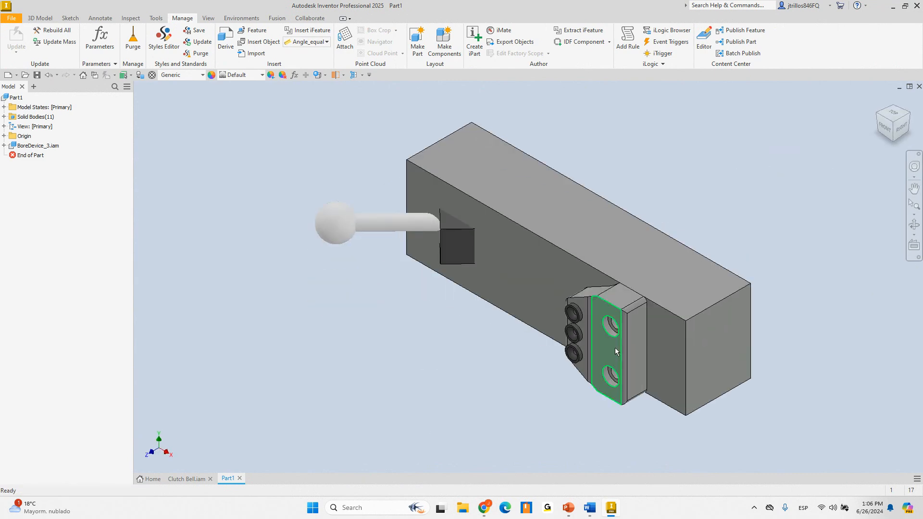
mouse_move(569, 508)
click(578, 471)
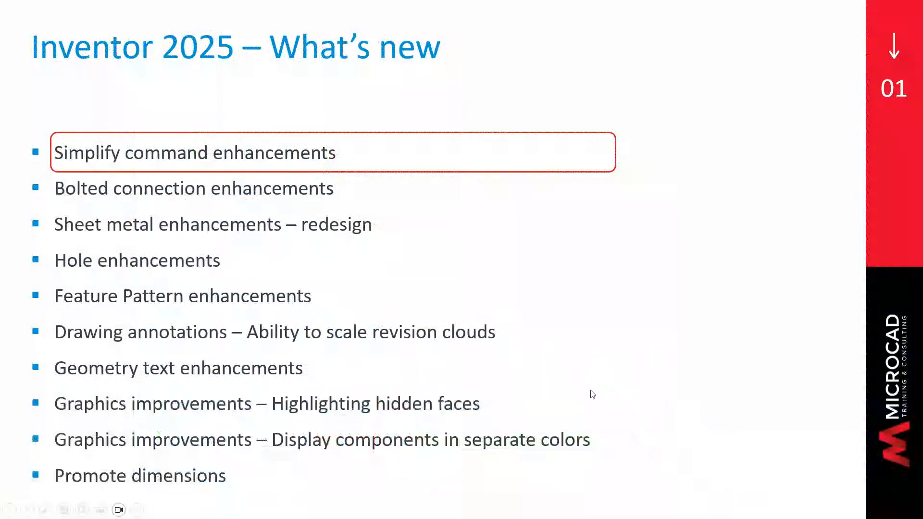
Advance the slide show to Bolted connection enhancements, then switch back to Inventor
click(617, 223)
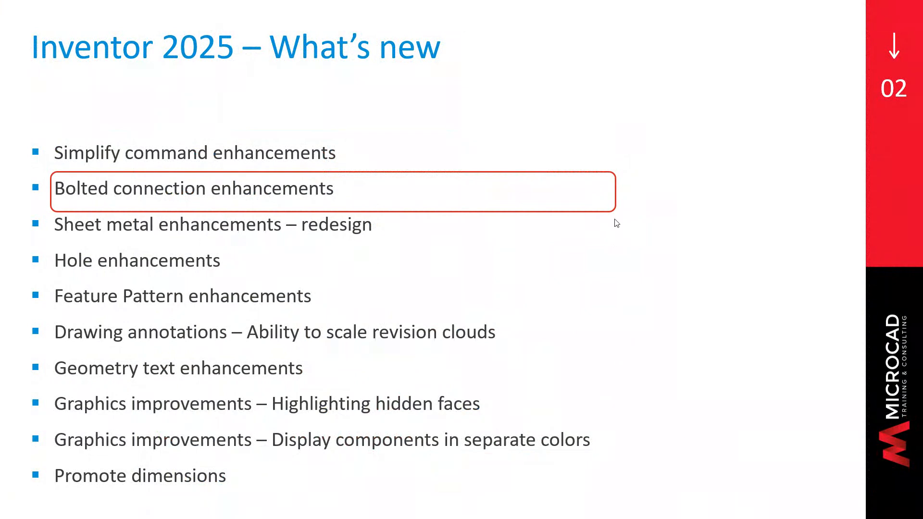
key(alt+Tab)
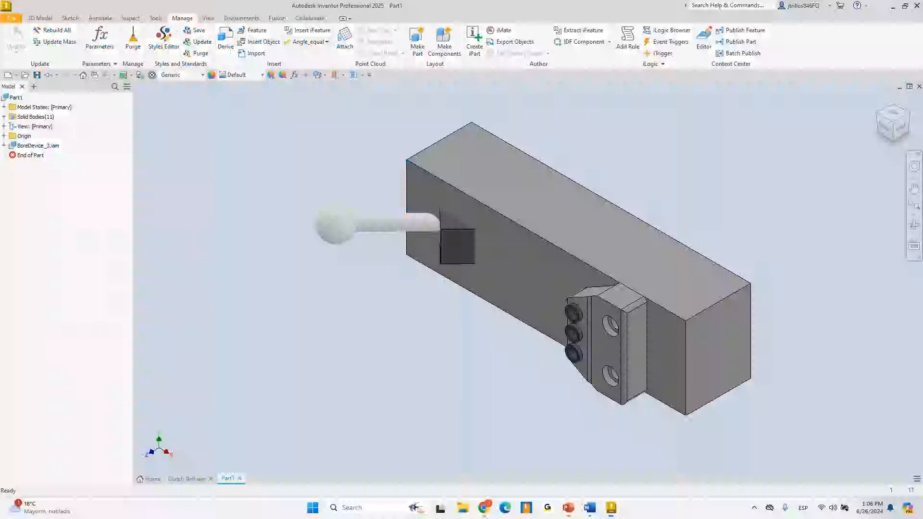
Close Part1 without saving, then close Clutch Bell.iam
click(239, 479)
click(435, 264)
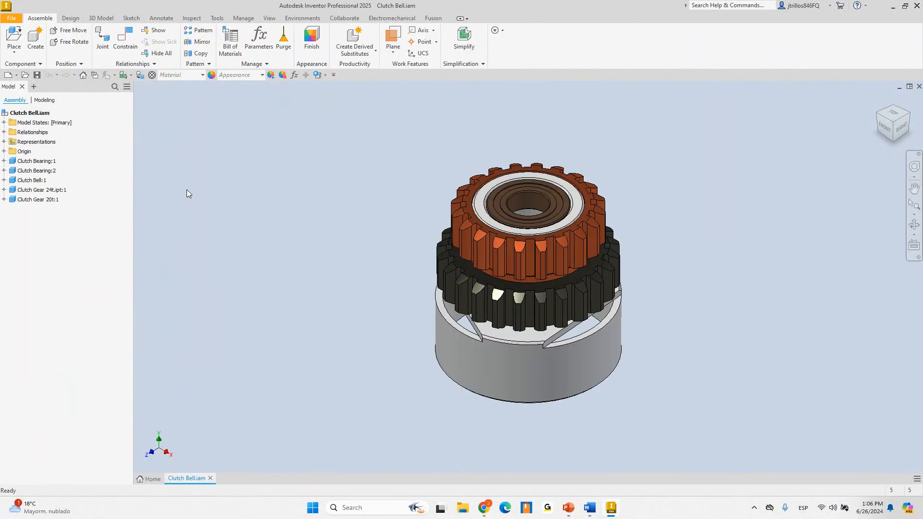
click(212, 478)
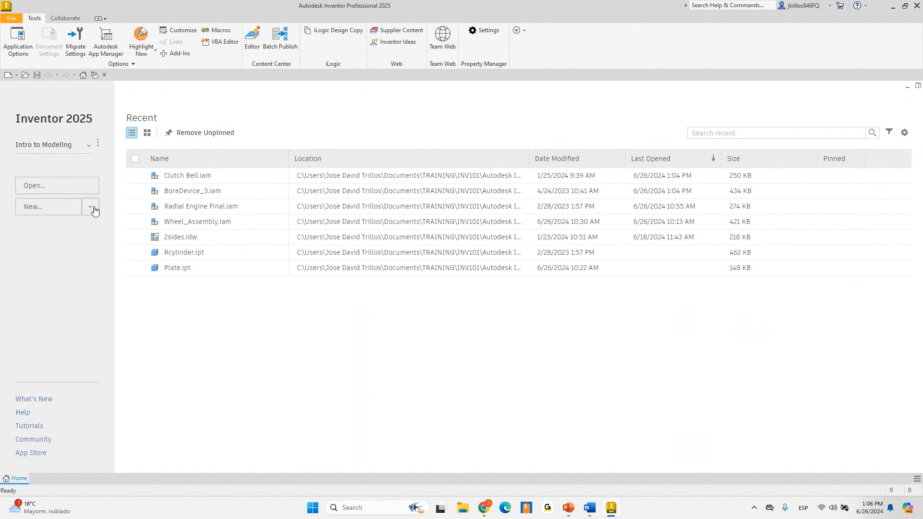
Open Wheel_Assembly.iam and hide its four M10 x 35 bolts
click(170, 224)
double_click(170, 224)
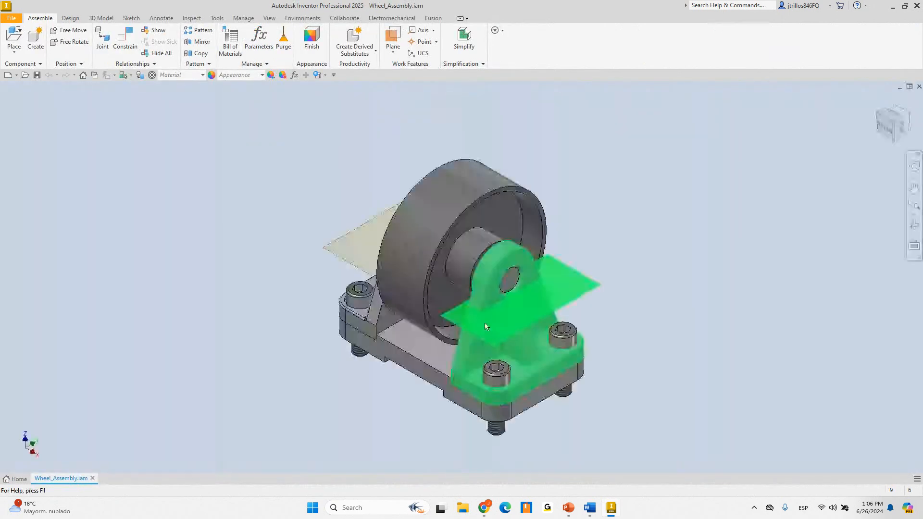
shift+middle_drag(365, 341, 354, 245)
click(38, 238)
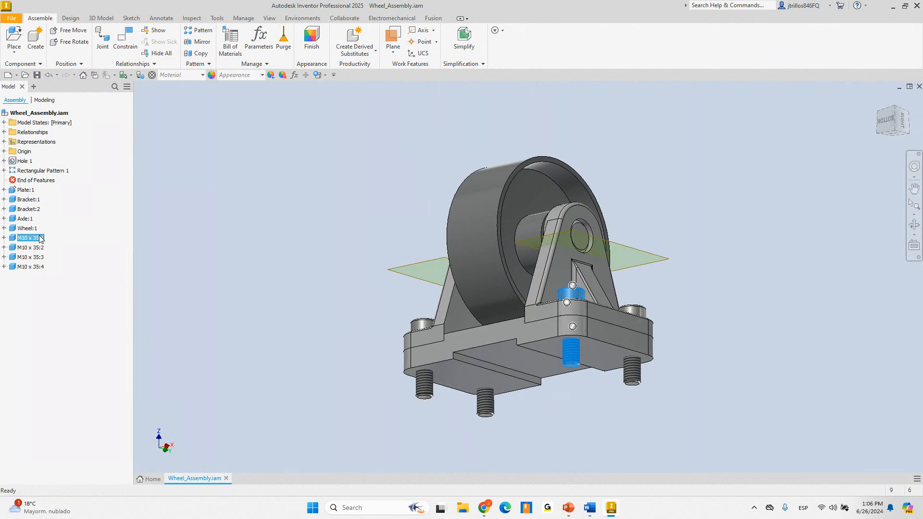
shift+click(24, 267)
key(alt+v)
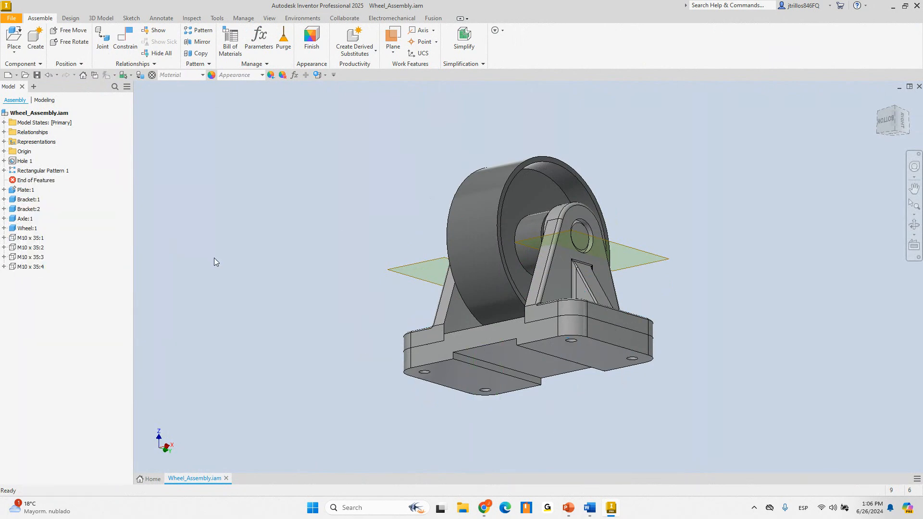
Inspect Hole 1 and Rectangular Pattern 1, rolling End of Features back and forward
shift+middle_drag(373, 260, 377, 181)
scroll(391, 202, up, 5)
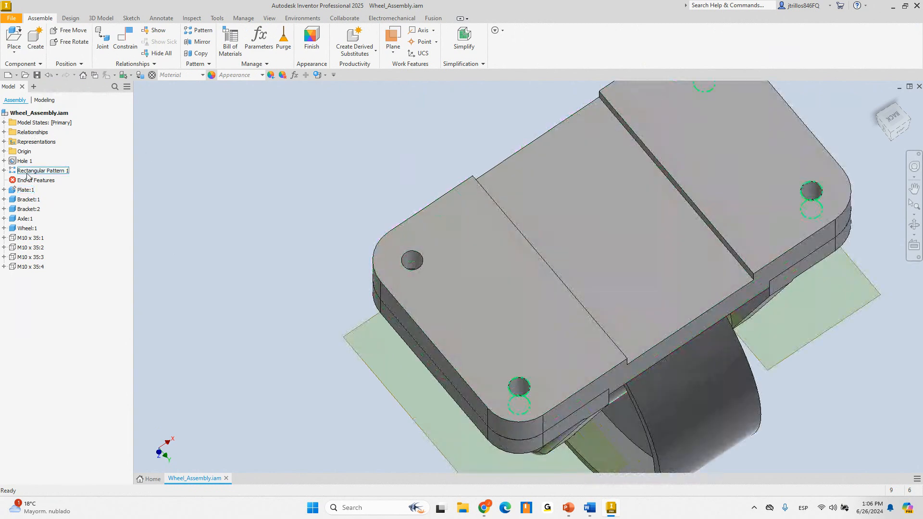
click(26, 164)
click(457, 163)
scroll(442, 236, down, 5)
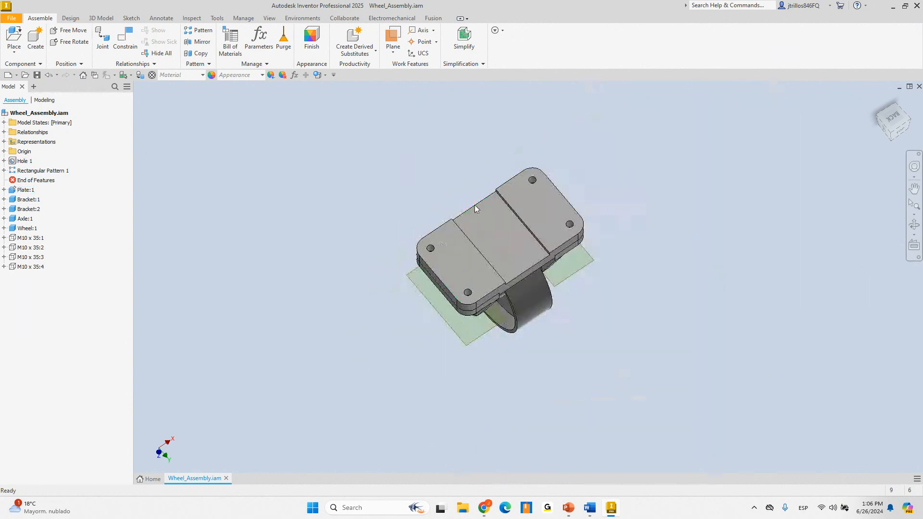
scroll(473, 207, up, 3)
click(36, 170)
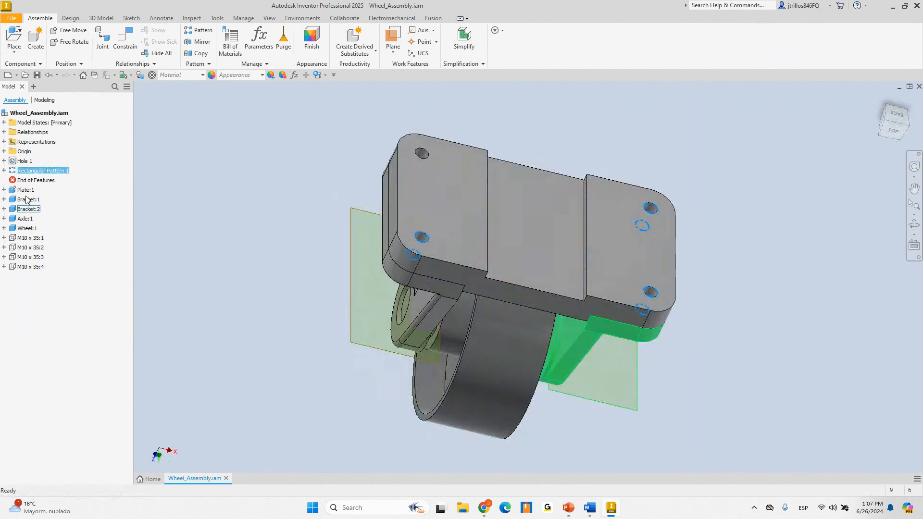
mouse_move(36, 180)
mouse_down()
mouse_move(15, 158)
mouse_move(23, 186)
mouse_up()
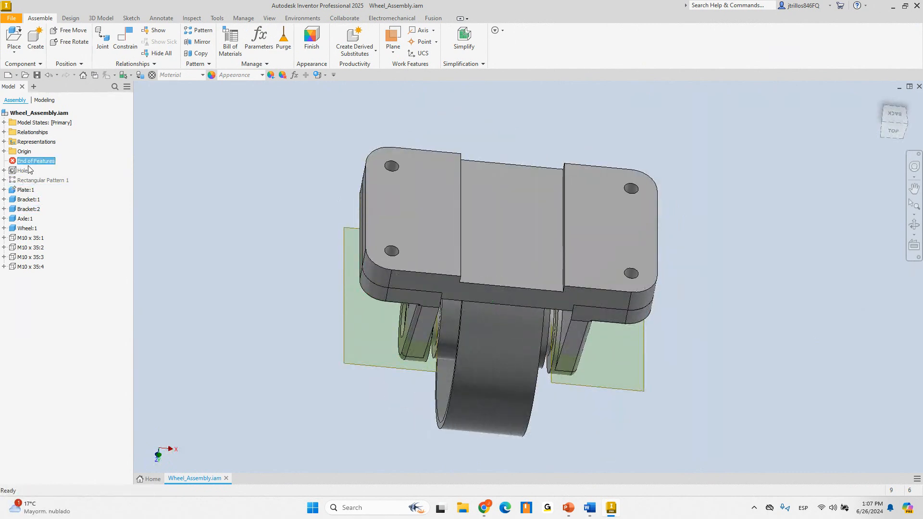
click(70, 17)
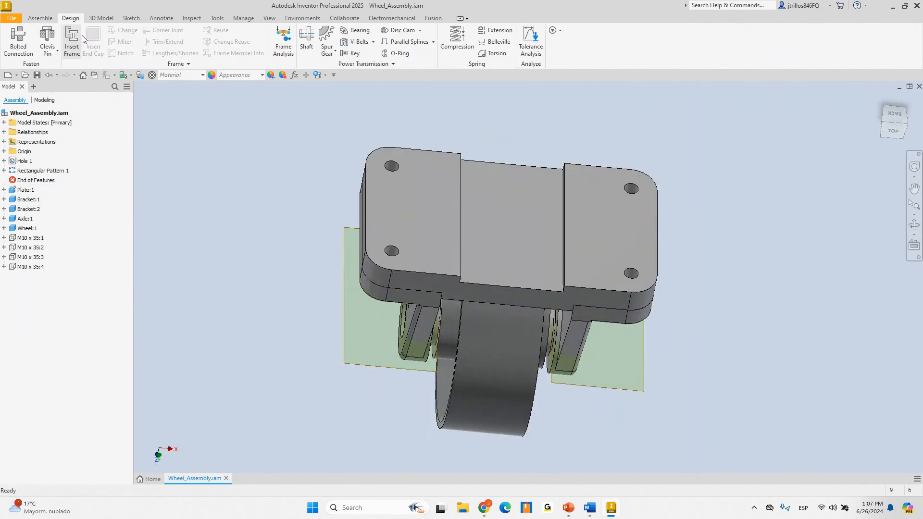
Place a bolted connection in the existing hole, following its pattern, ending at the bracket face
click(19, 39)
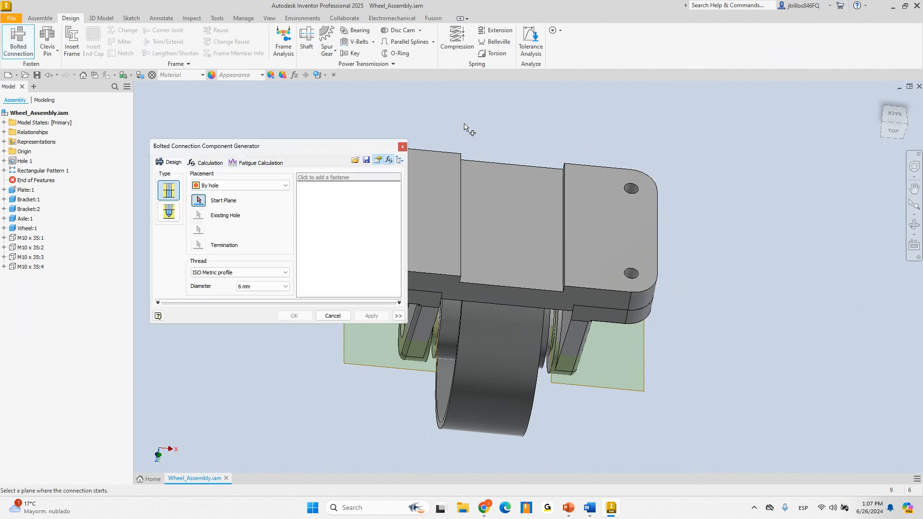
shift+middle_drag(463, 130, 493, 143)
scroll(490, 142, up, 3)
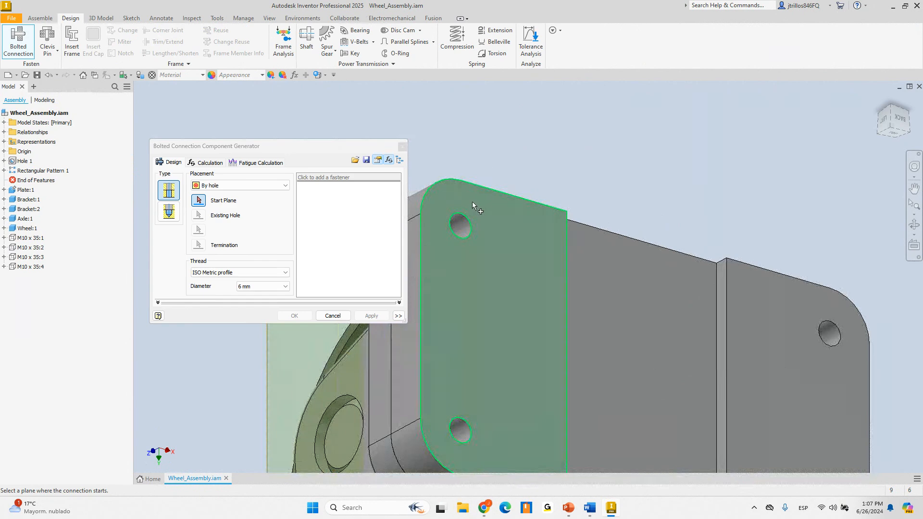
scroll(596, 229, down, 5)
shift+middle_drag(596, 231, 731, 215)
scroll(661, 260, up, 5)
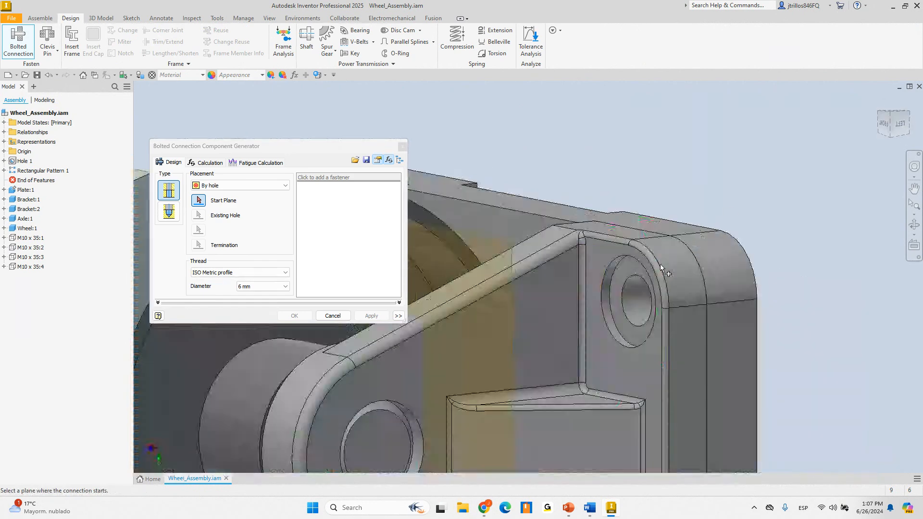
click(622, 263)
scroll(633, 217, down, 4)
shift+middle_drag(636, 192, 507, 174)
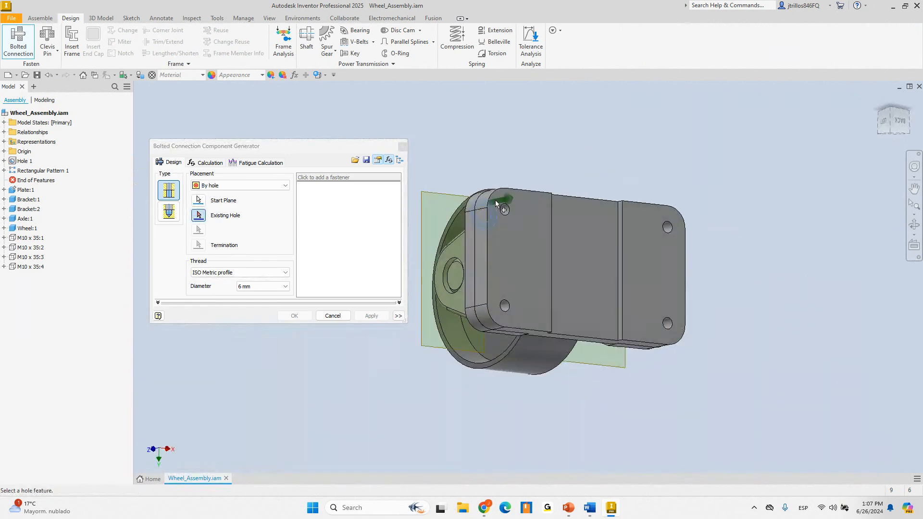
scroll(504, 209, up, 3)
click(519, 213)
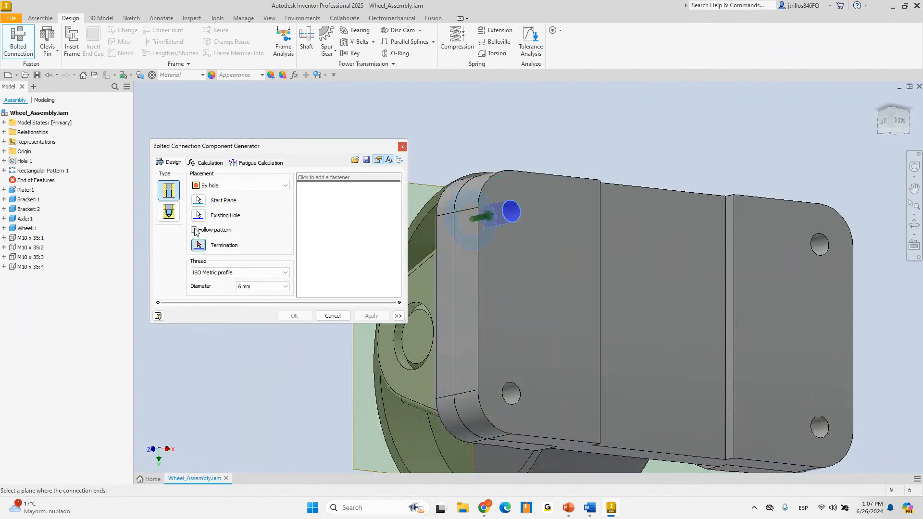
click(194, 230)
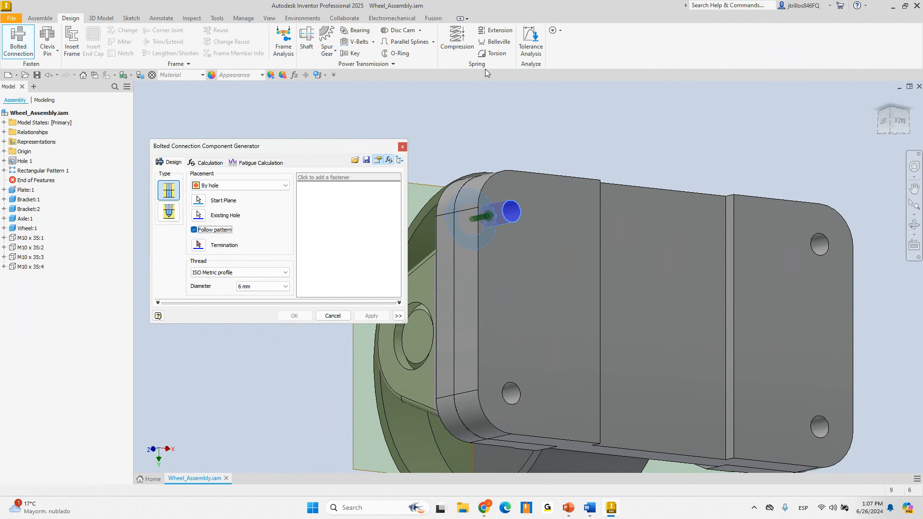
click(204, 246)
click(541, 207)
Stack an ISO 4014 M6 x 30 bolt with an ISO 4032 nut and generate them
click(353, 194)
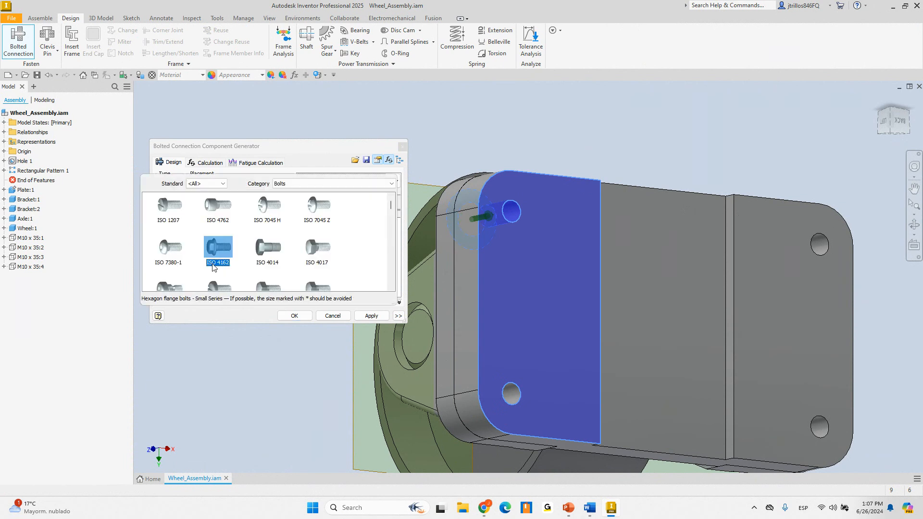
click(269, 214)
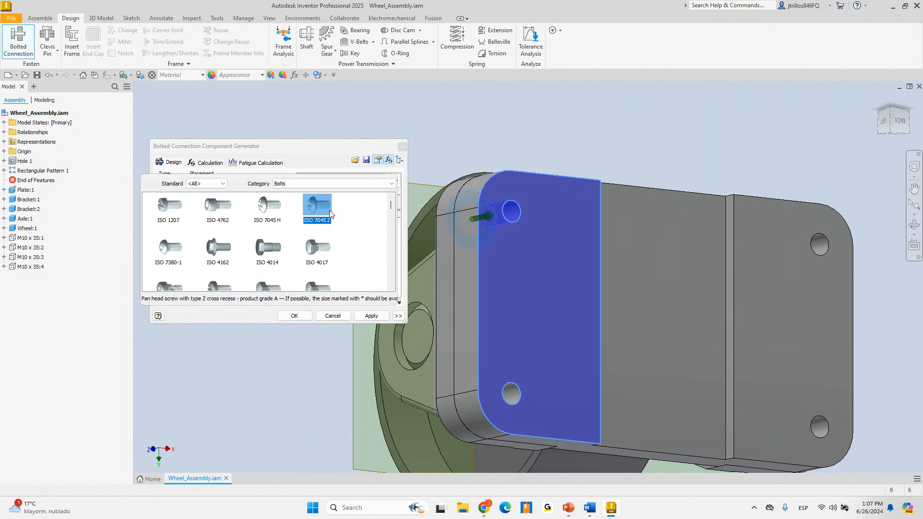
click(276, 248)
click(274, 248)
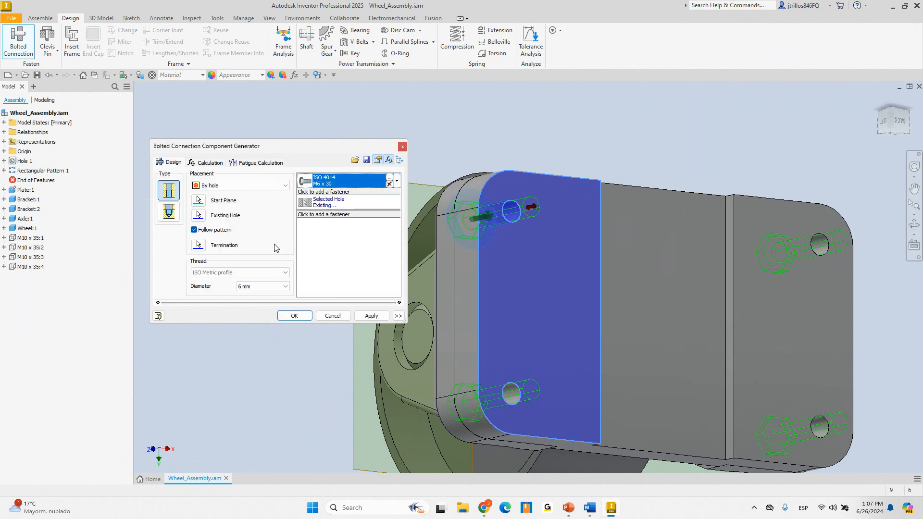
click(322, 217)
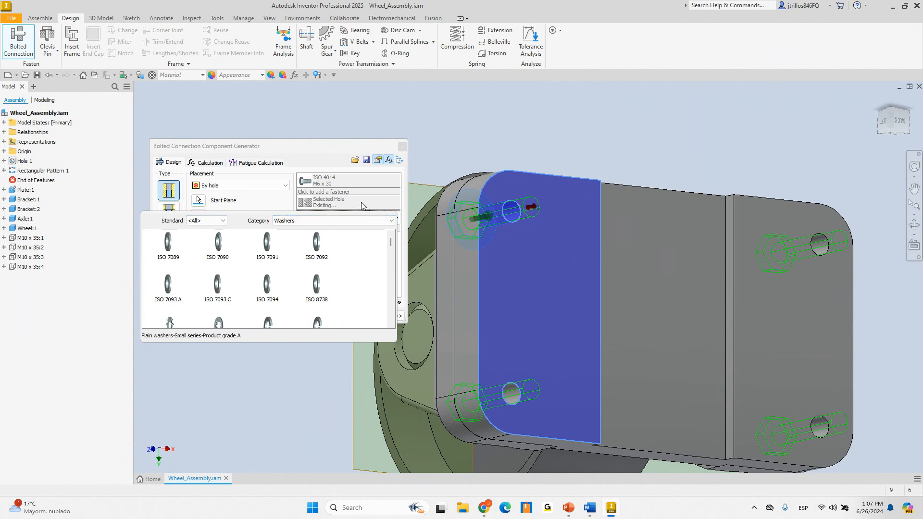
click(321, 221)
click(293, 235)
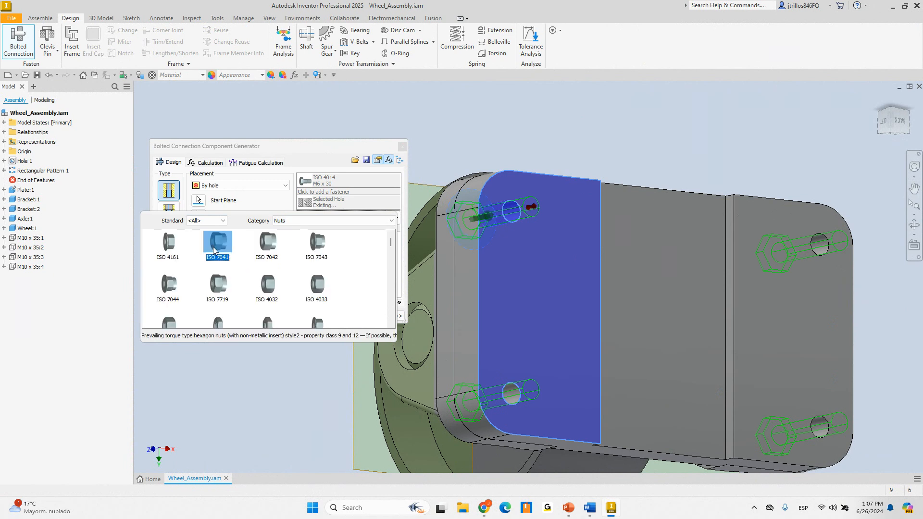
click(268, 285)
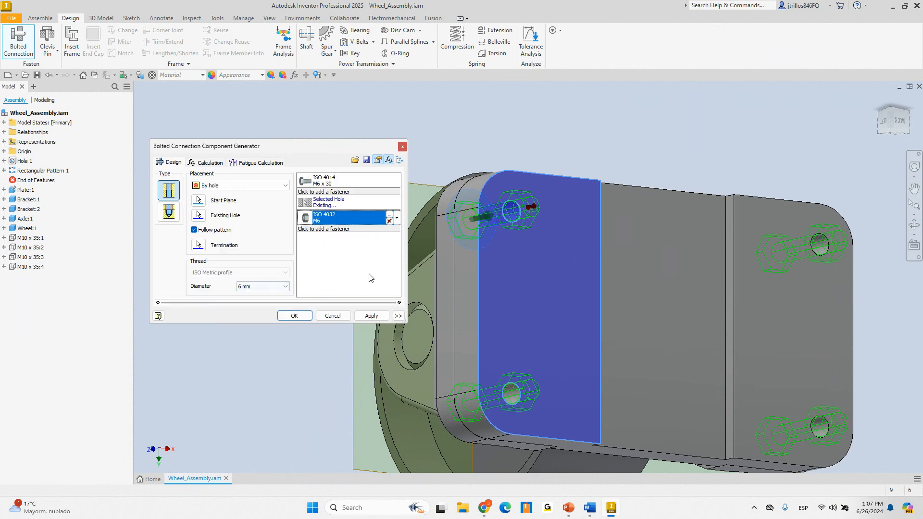
click(293, 316)
shift+middle_drag(514, 159, 358, 118)
scroll(425, 158, down, 5)
scroll(417, 175, up, 4)
shift+middle_drag(414, 181, 568, 201)
scroll(404, 202, up, 5)
scroll(411, 208, down, 6)
shift+middle_drag(436, 212, 446, 198)
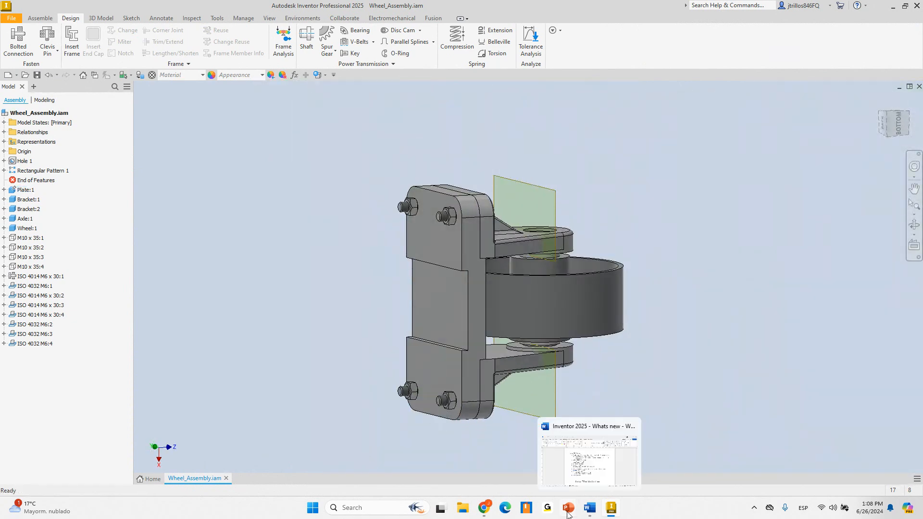
Advance the slide show to Sheet metal enhancements – redesign, then return to Inventor
mouse_move(587, 507)
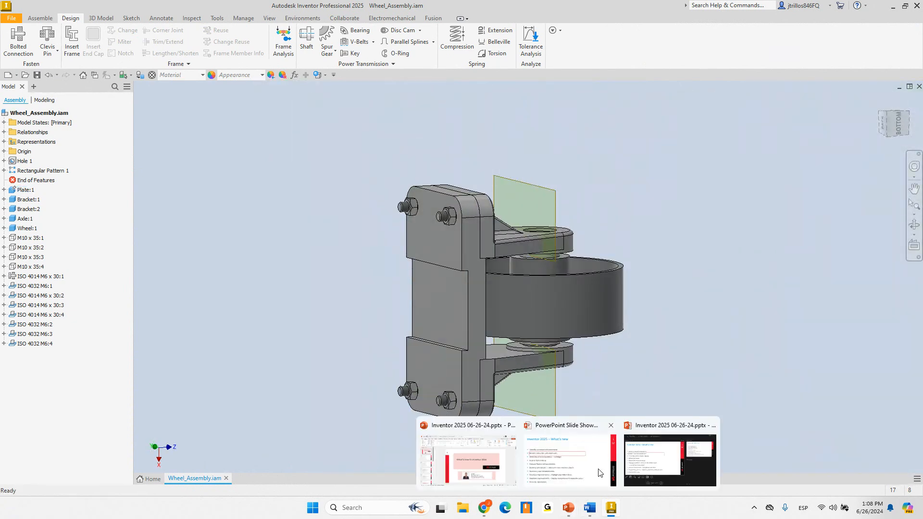
click(600, 474)
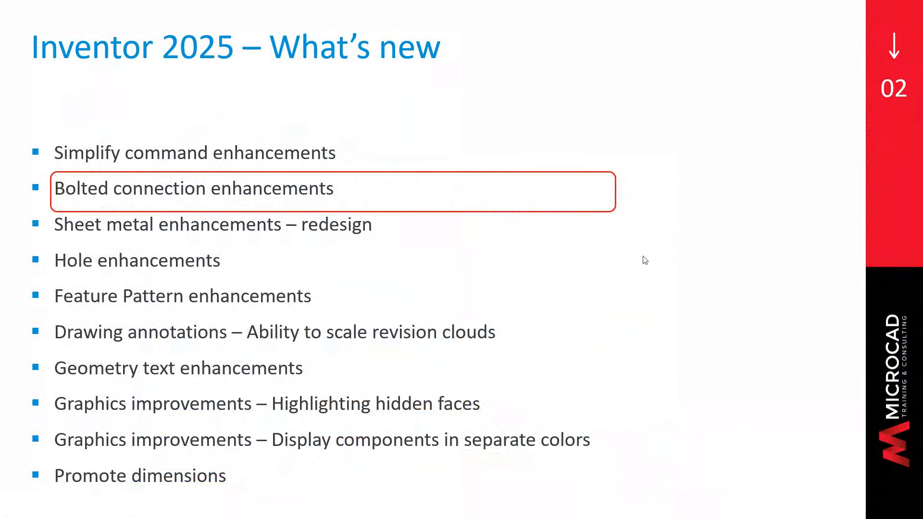
key(Right)
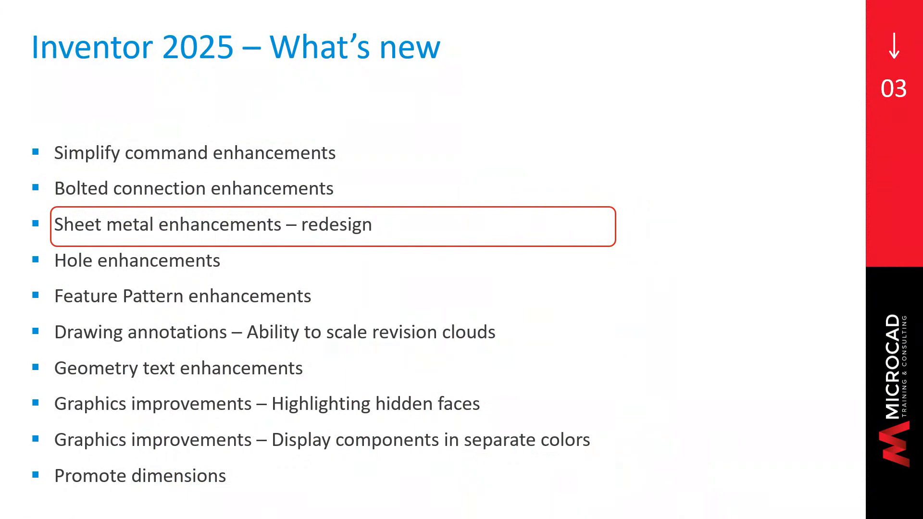
key(alt+Tab)
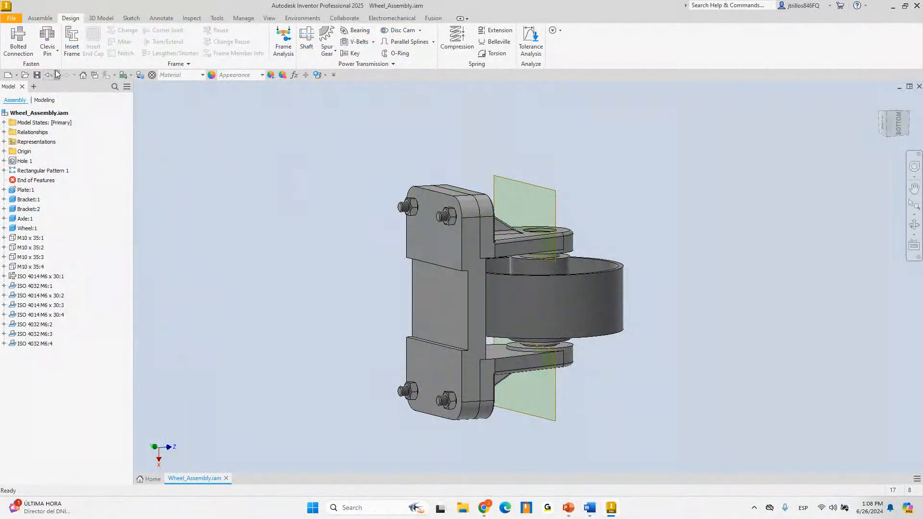
click(17, 76)
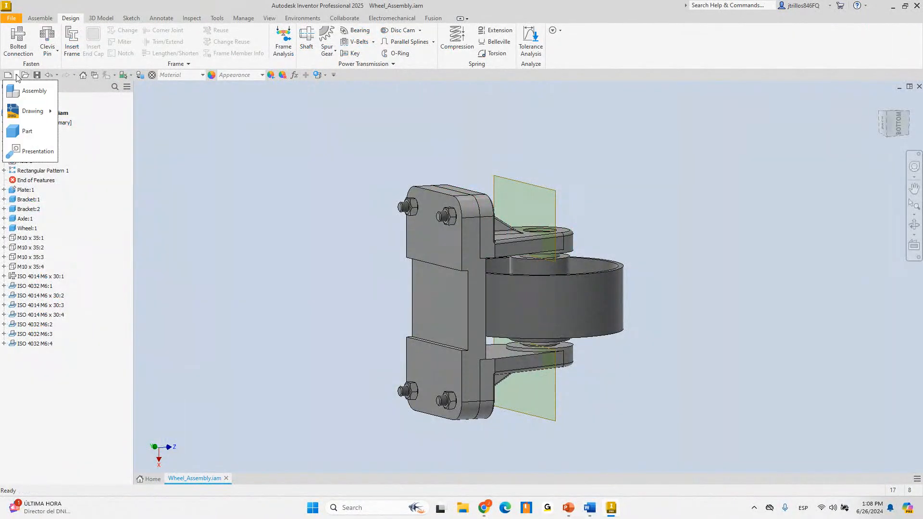
Create a new part from the Sheet Metal.ipt template
click(11, 18)
mouse_move(40, 53)
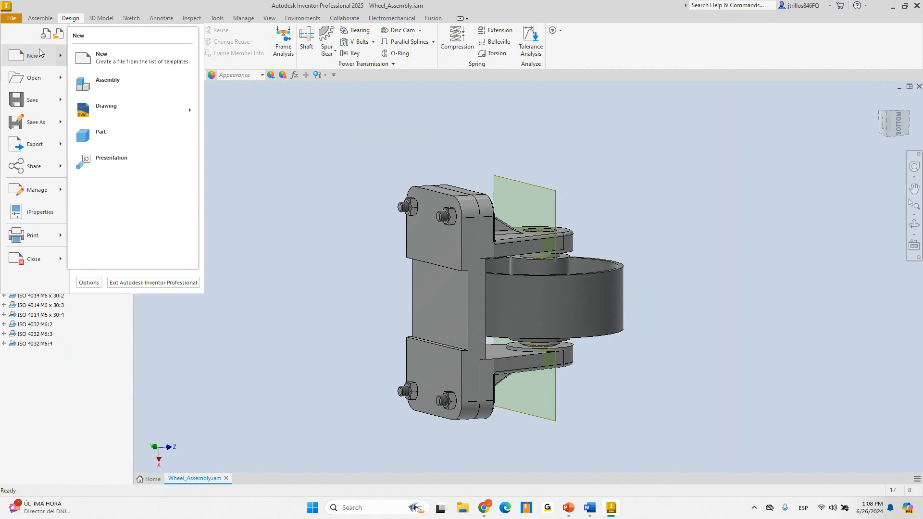
click(173, 60)
click(209, 125)
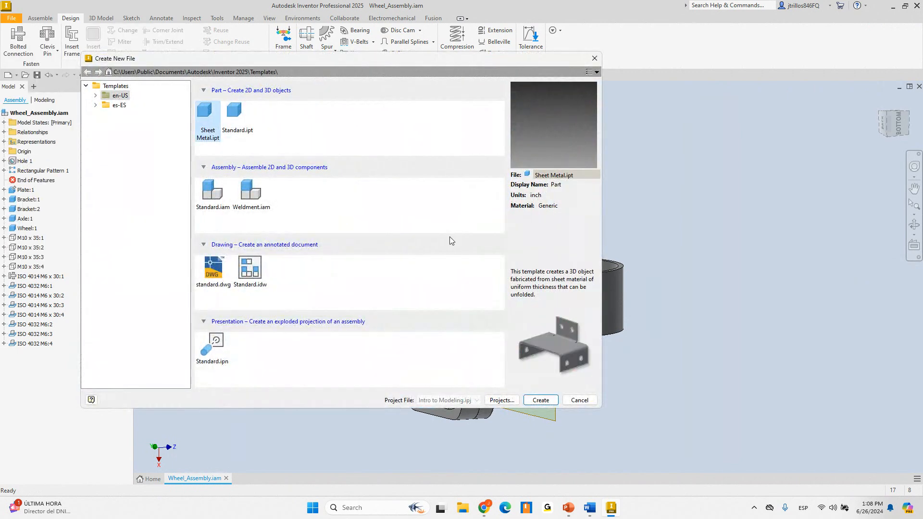
click(539, 402)
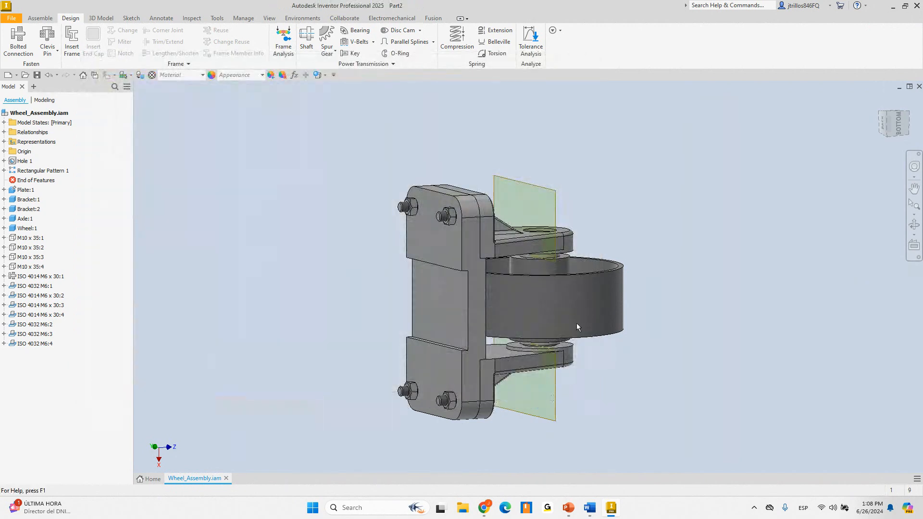
Sketch a rectangle around the origin on the XZ plane
click(19, 40)
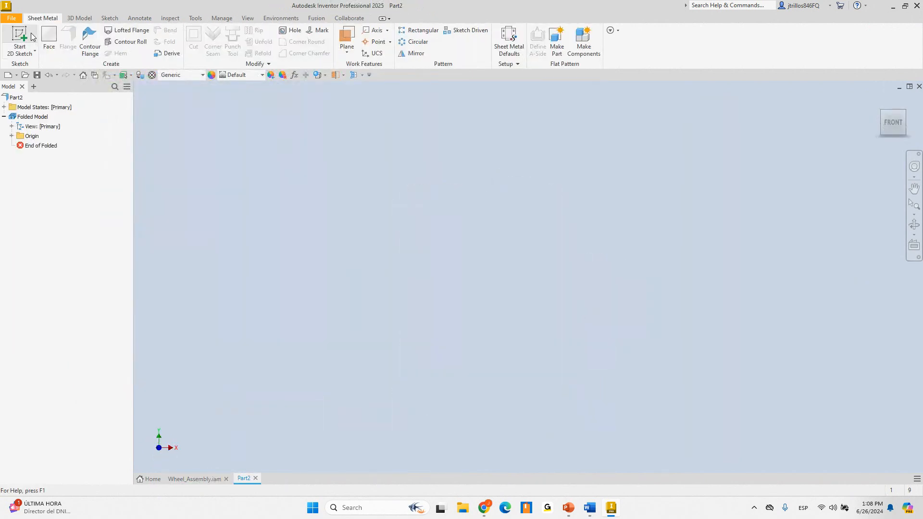
click(408, 260)
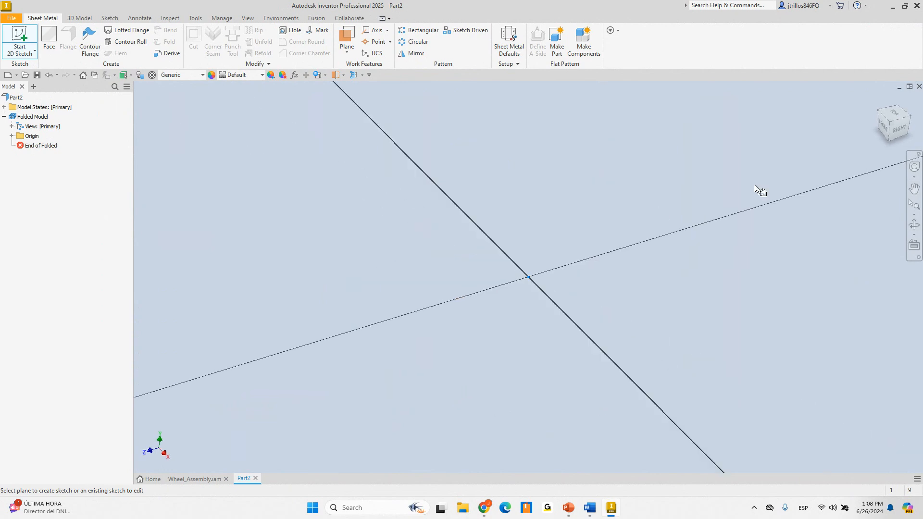
click(906, 101)
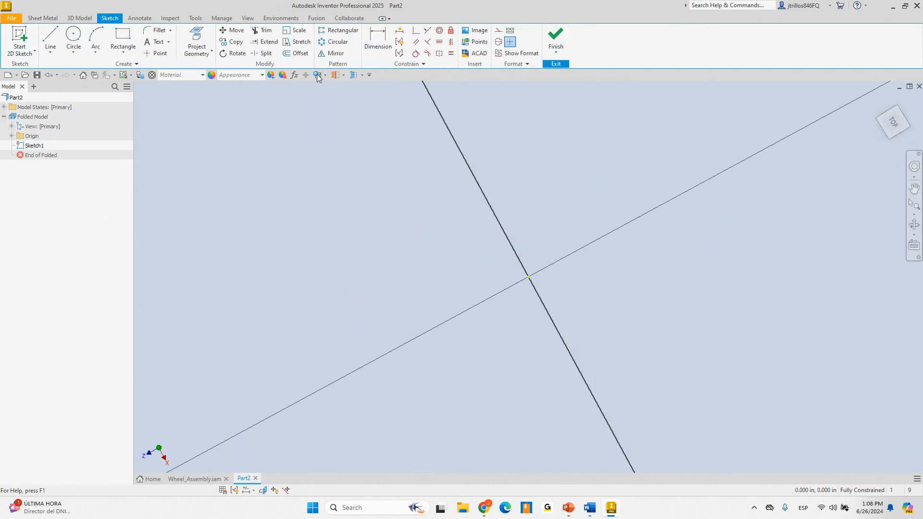
click(123, 38)
click(443, 210)
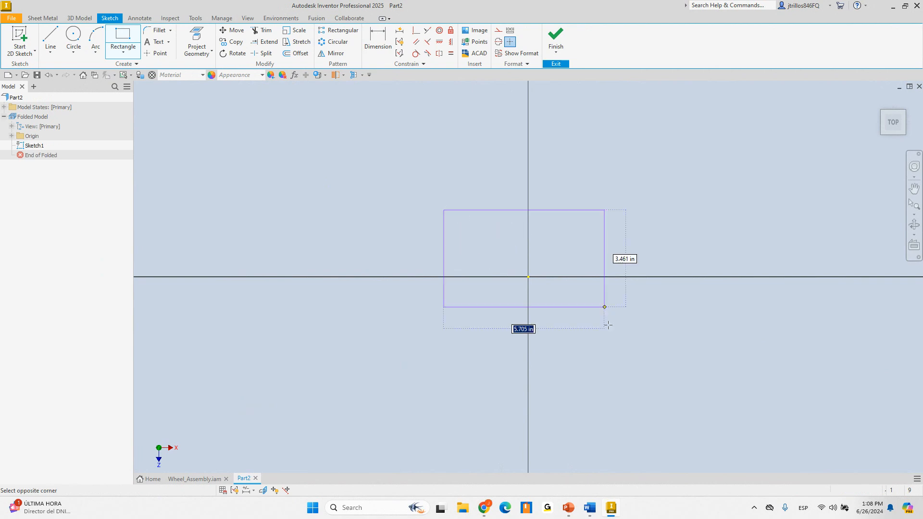
click(621, 337)
Dimension the rectangle 5 wide by 2.5 high and finish the sketch
click(516, 210)
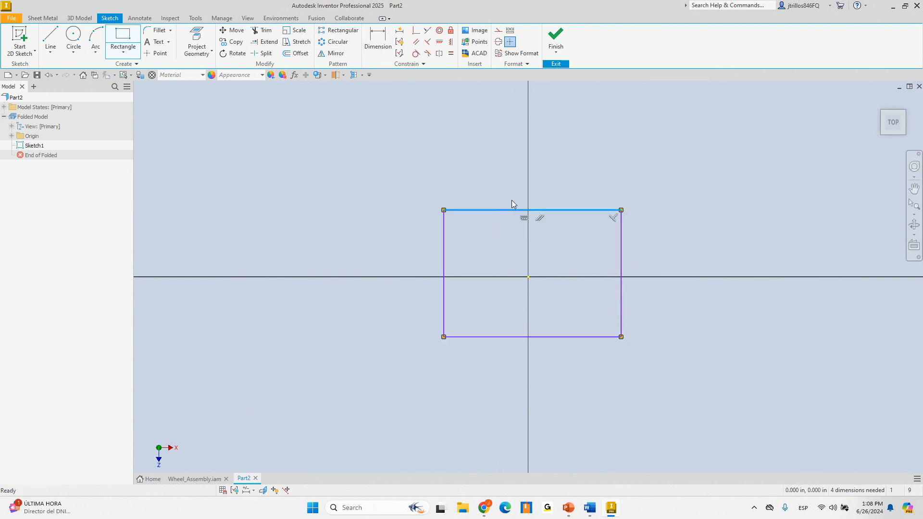
key(d)
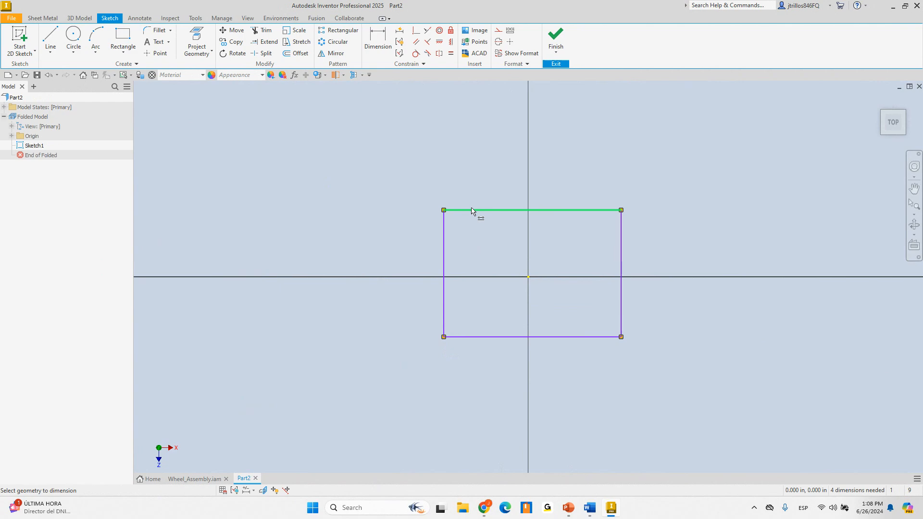
click(467, 210)
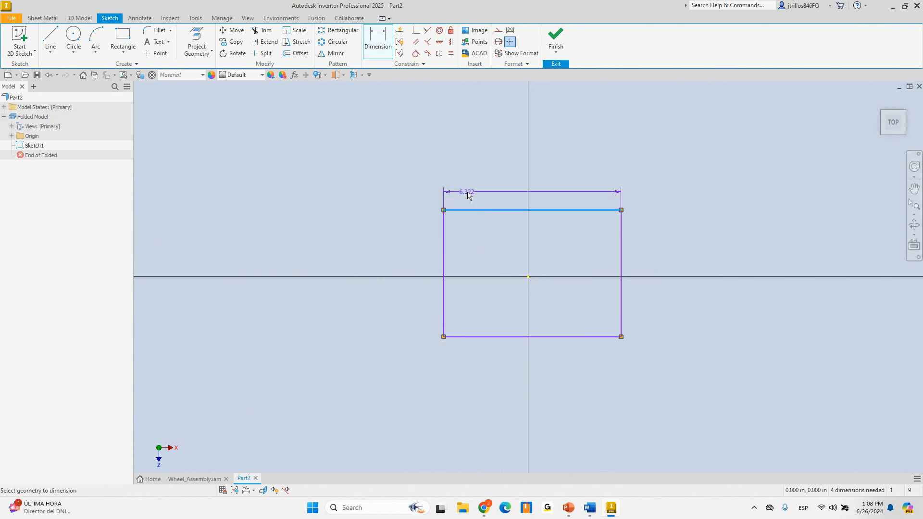
click(613, 120)
text(5)
key(Return)
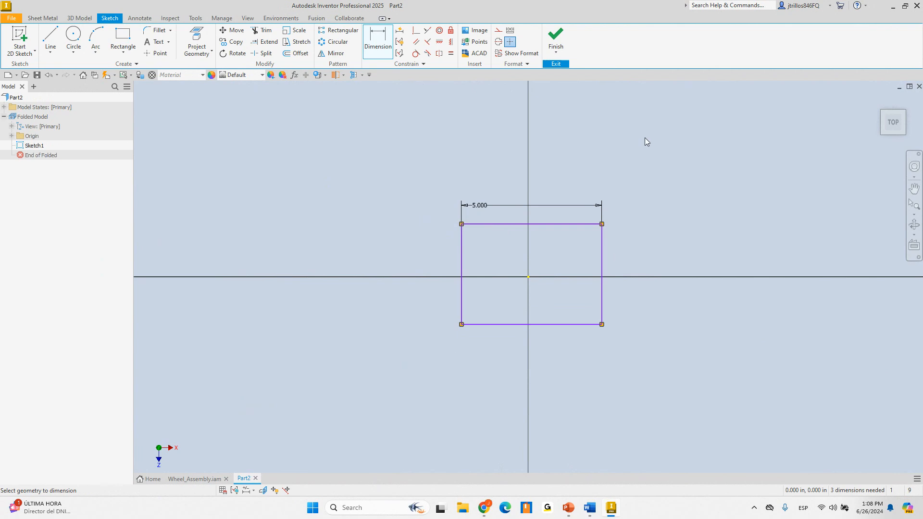
click(602, 251)
click(681, 202)
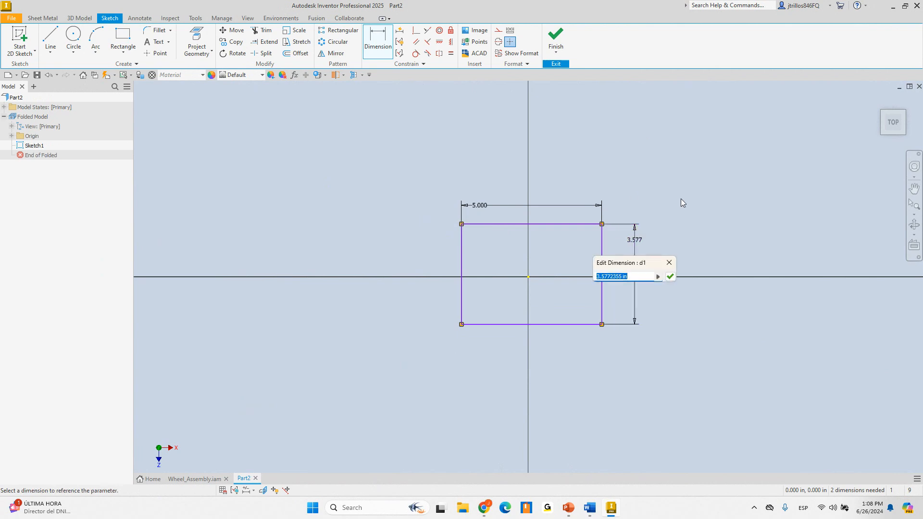
text(2.5)
key(Return)
click(555, 39)
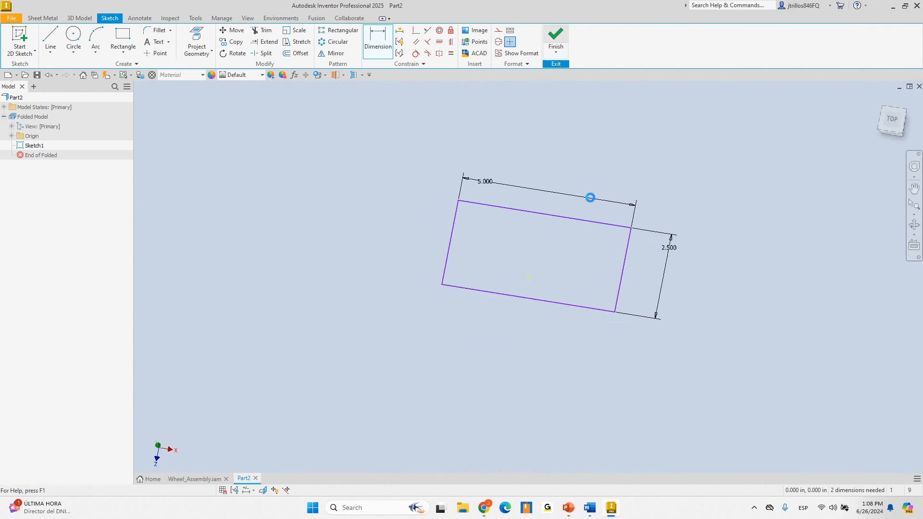
Build a flat sheet metal face from the 5 by 2.5 in rectangle with the default sheet metal rule
click(47, 45)
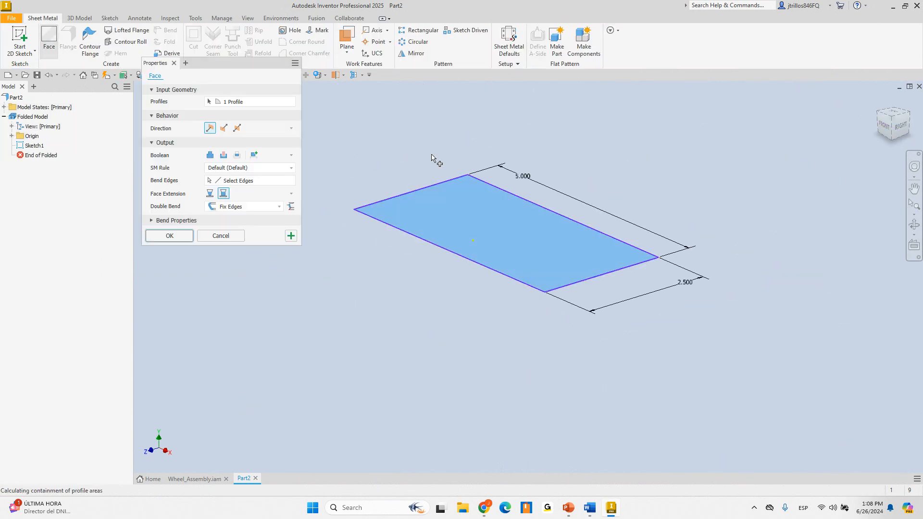
mouse_move(389, 135)
shift+middle_down()
mouse_move(400, 137)
mouse_move(391, 140)
shift+middle_up()
scroll(389, 154, down, 3)
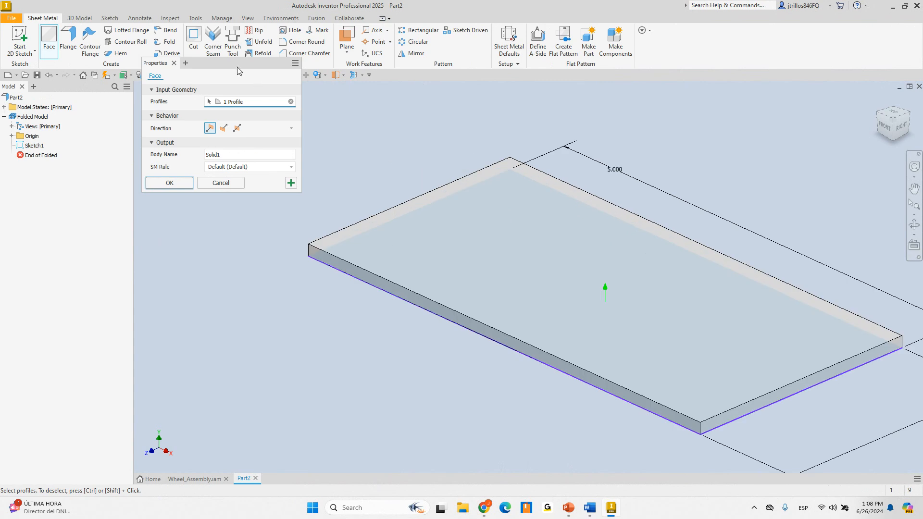
drag(235, 64, 234, 93)
click(57, 47)
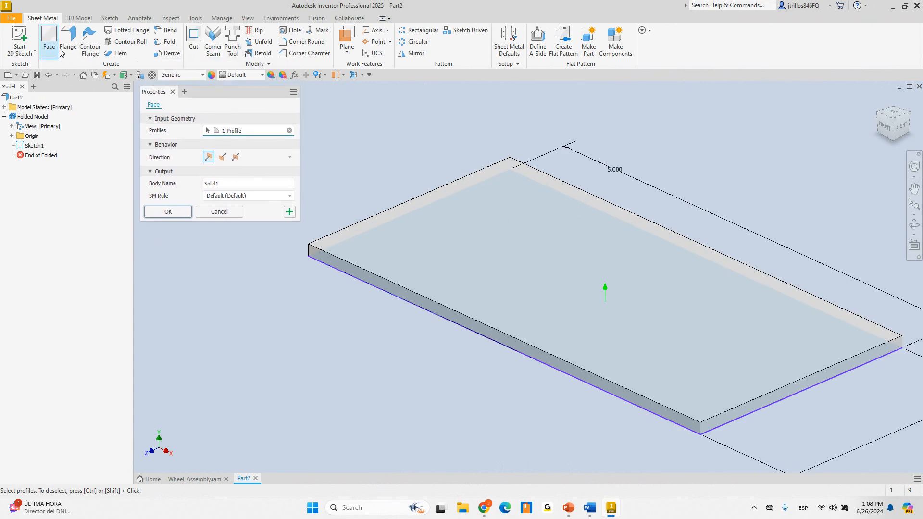
scroll(521, 220, up, 2)
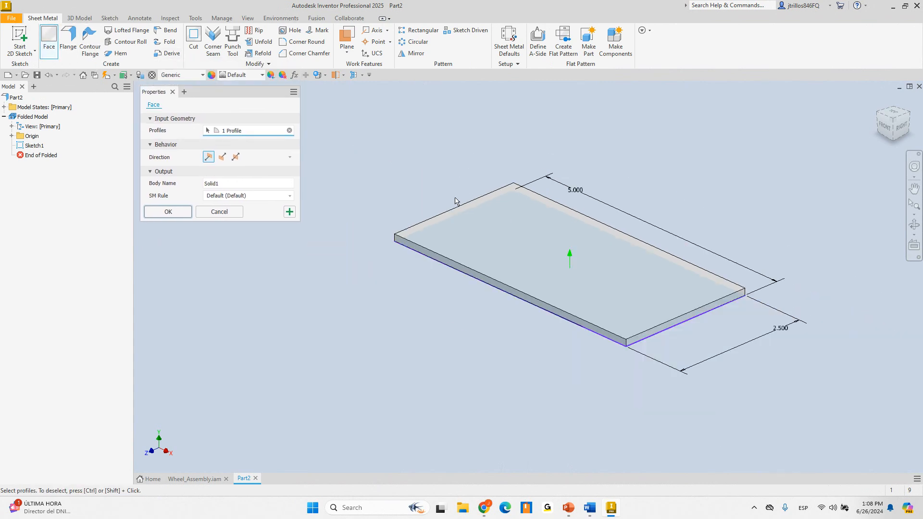
scroll(448, 203, down, 2)
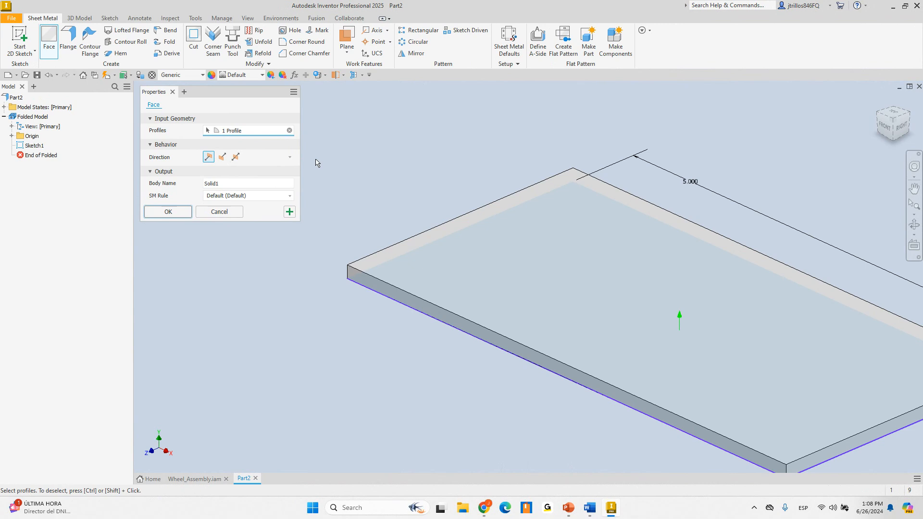
click(264, 195)
click(264, 199)
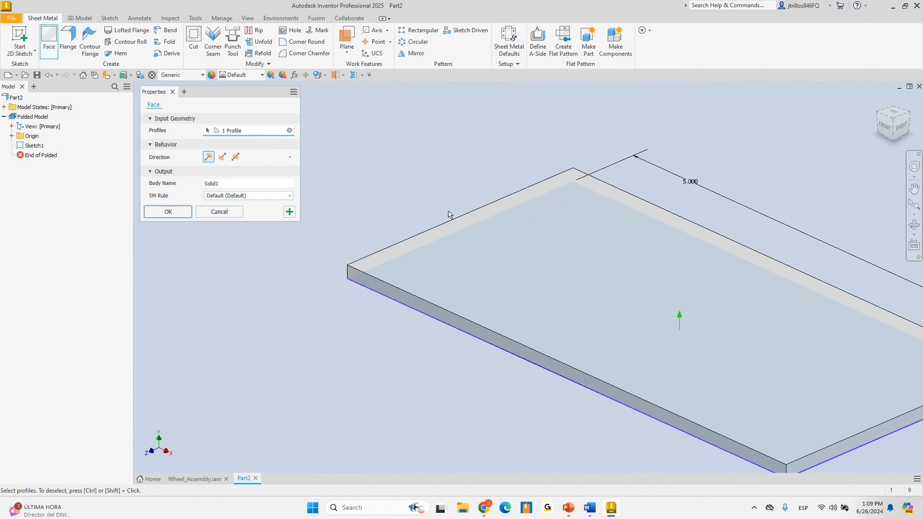
scroll(448, 213, up, 3)
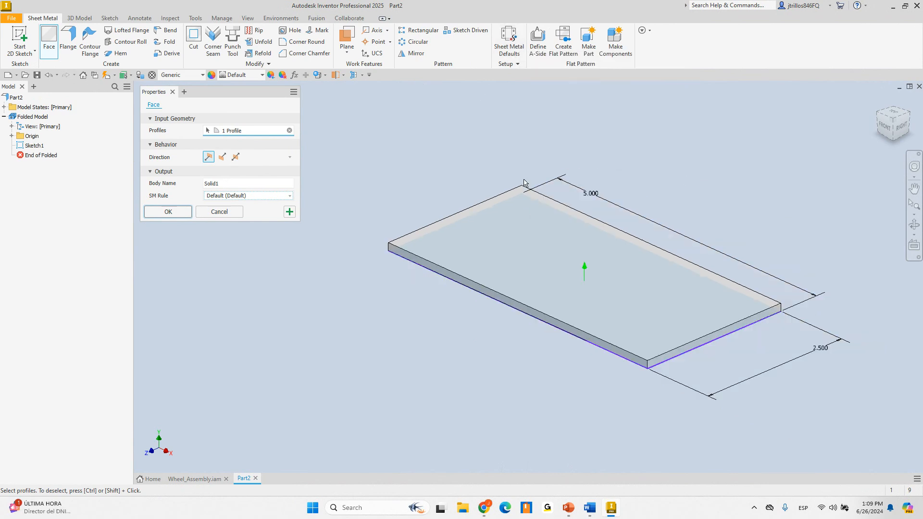
click(186, 216)
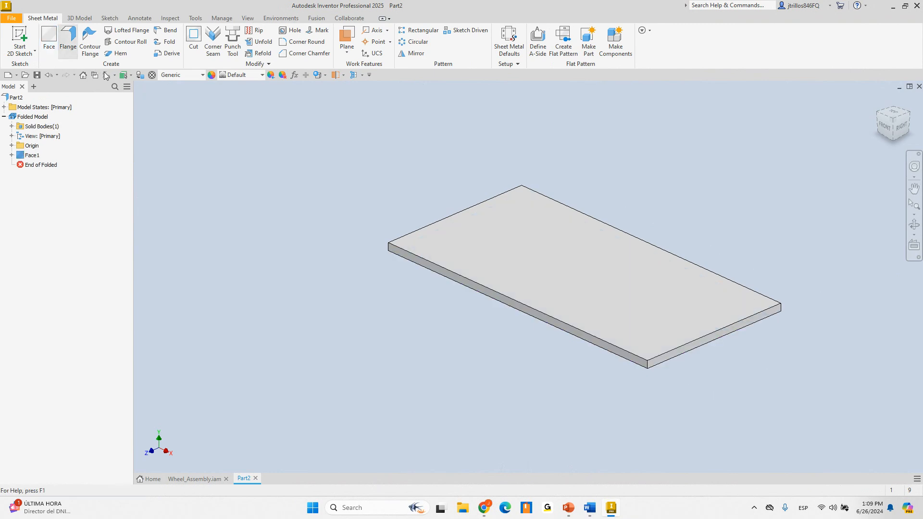
Start a flange on the plate's back edge and expand its height, angle and bend settings
click(67, 41)
click(478, 203)
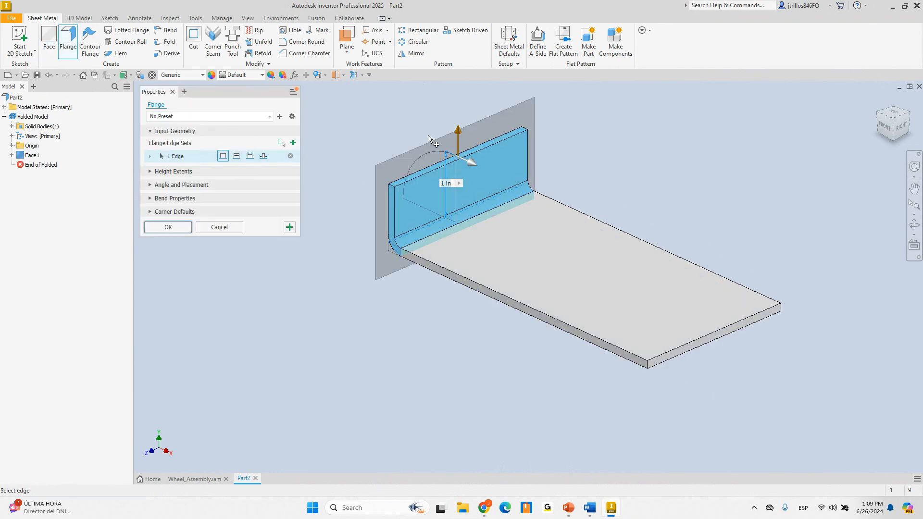
click(151, 171)
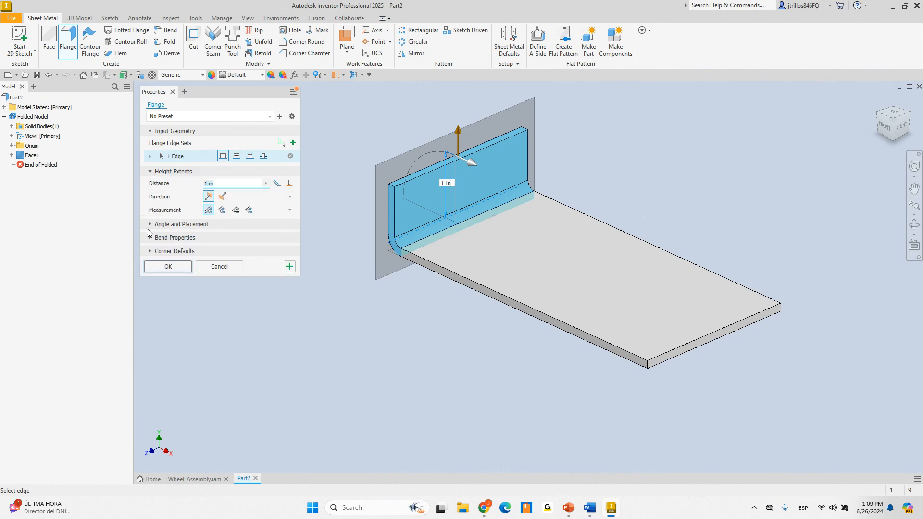
click(151, 224)
click(151, 278)
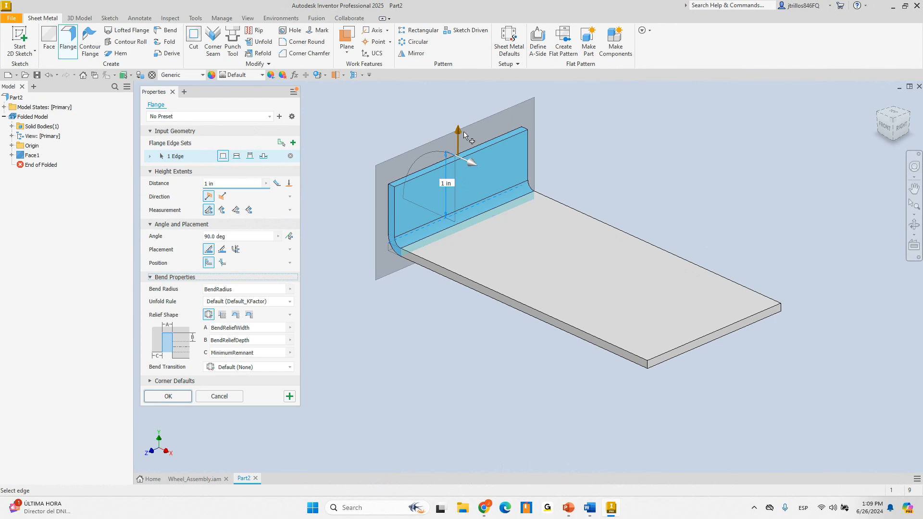
Set the flange height to 2.3125 in and its angle to 60 deg, and confirm it
drag(459, 132, 458, 99)
scroll(528, 248, down, 5)
scroll(510, 203, up, 4)
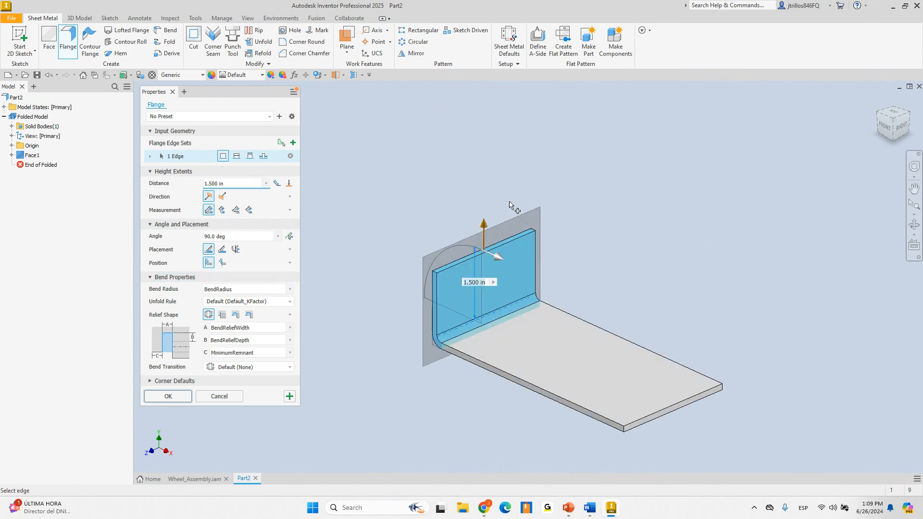
drag(485, 224, 492, 186)
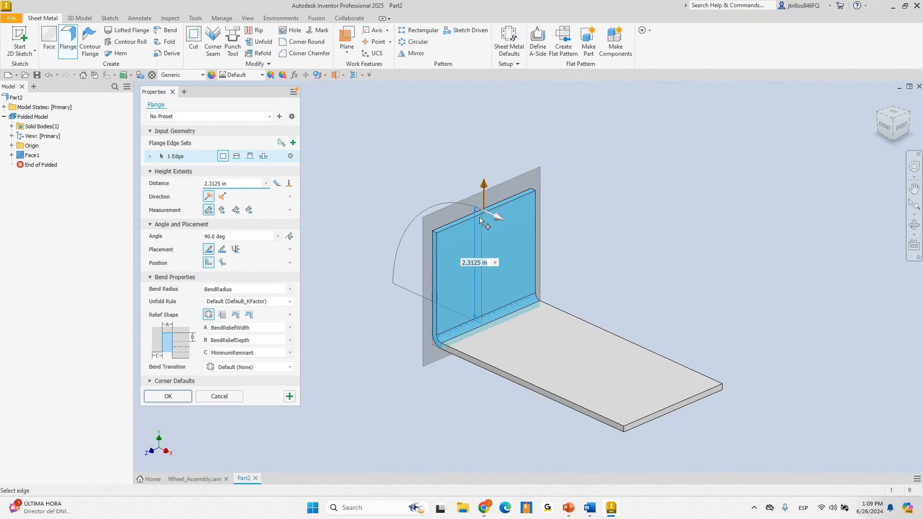
mouse_move(641, 274)
shift+middle_down()
mouse_move(610, 258)
mouse_move(494, 258)
mouse_move(652, 267)
shift+middle_up()
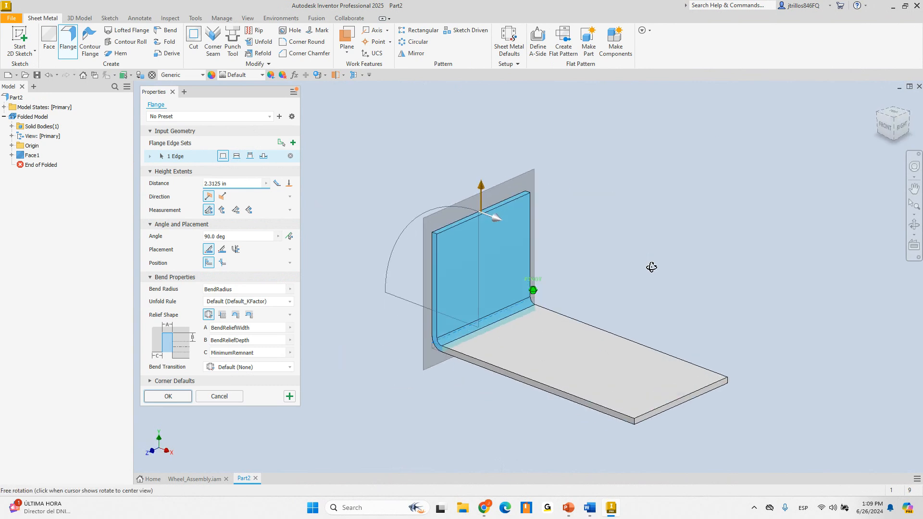
drag(508, 222, 446, 219)
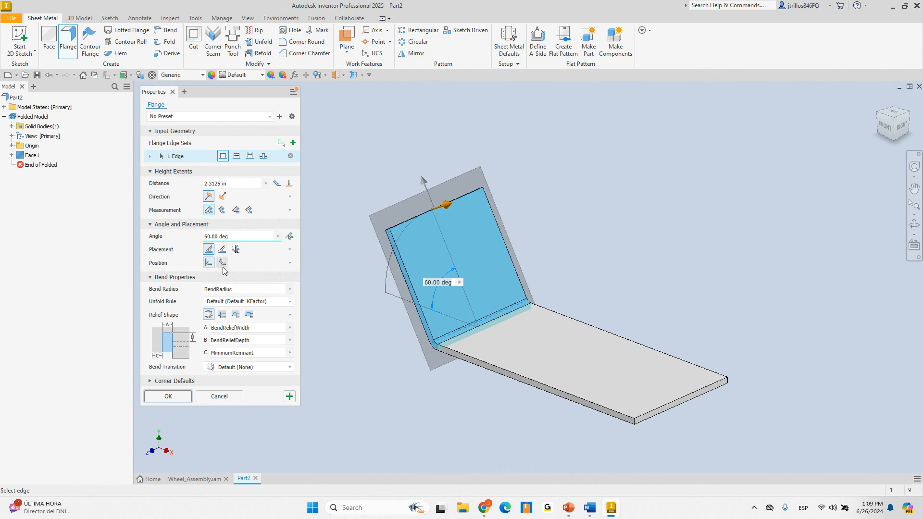
click(168, 397)
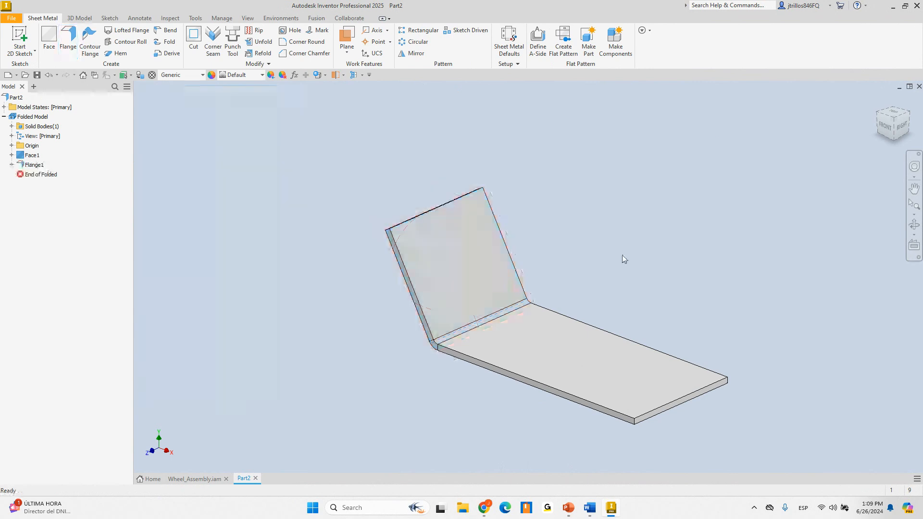
shift+middle_drag(622, 257, 558, 232)
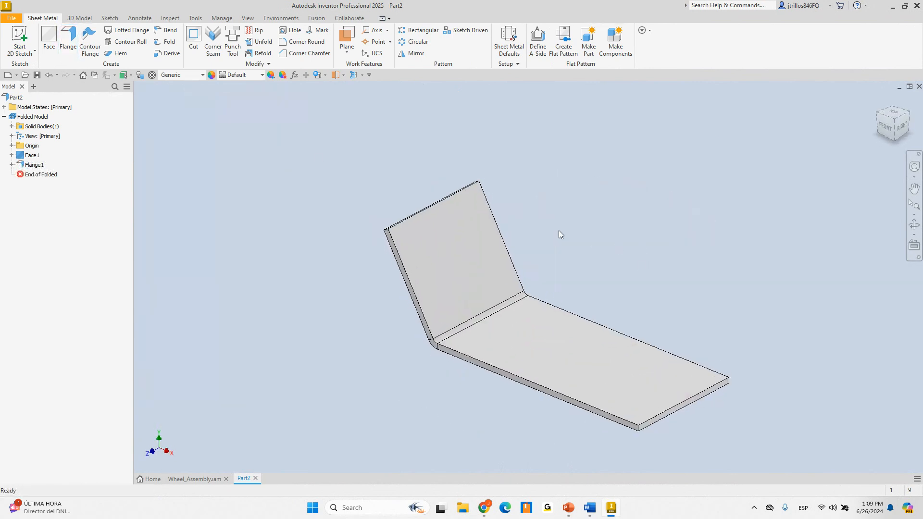
click(90, 40)
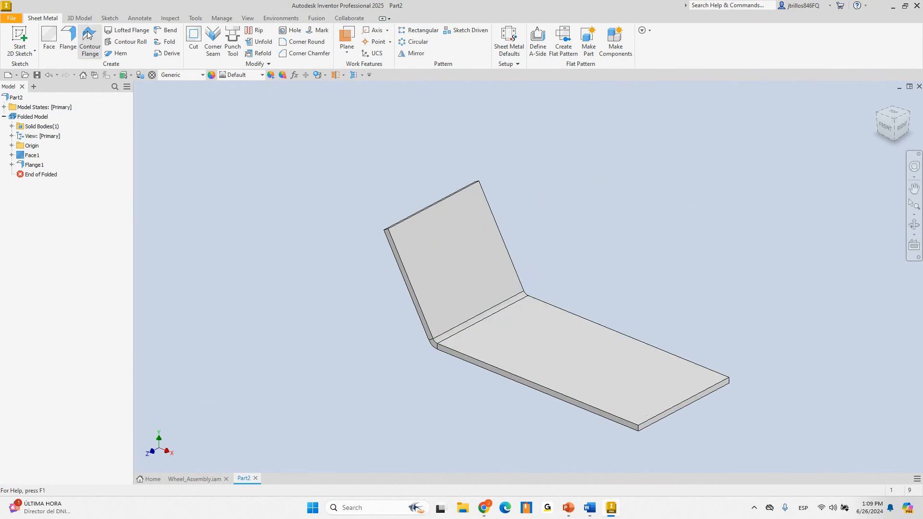
Add a second flange along the plate's left, front and right edges at 2.3125 in and 60 deg
click(503, 272)
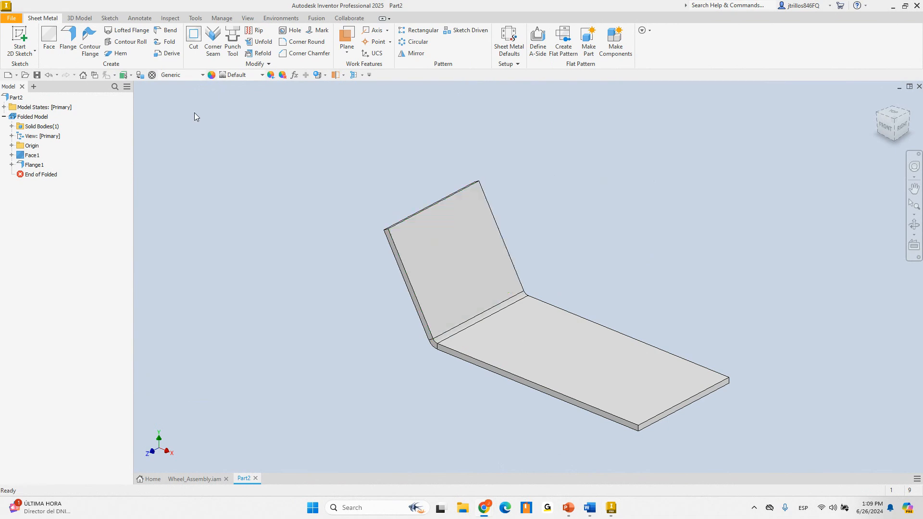
click(68, 38)
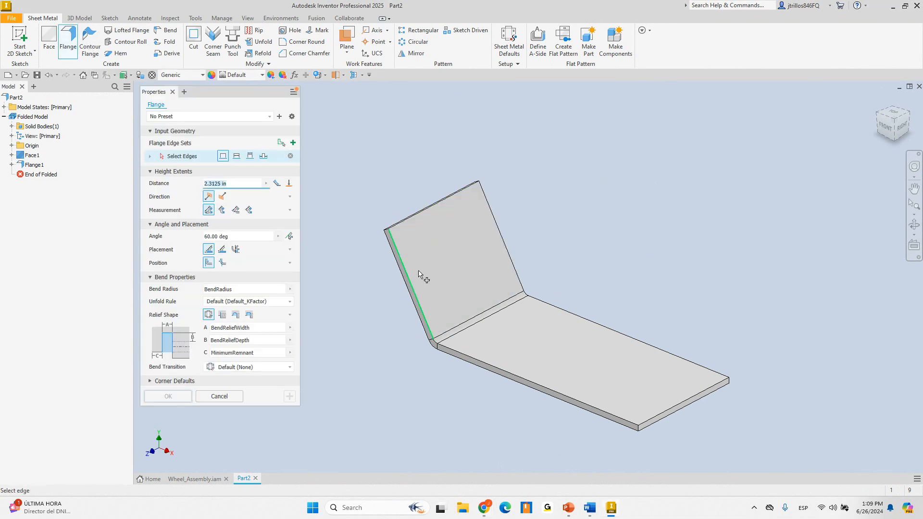
click(607, 329)
click(675, 408)
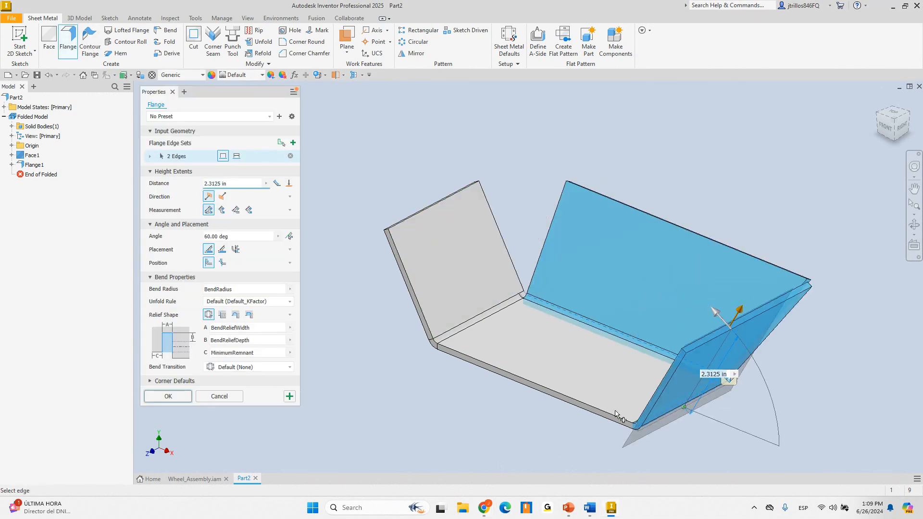
click(611, 413)
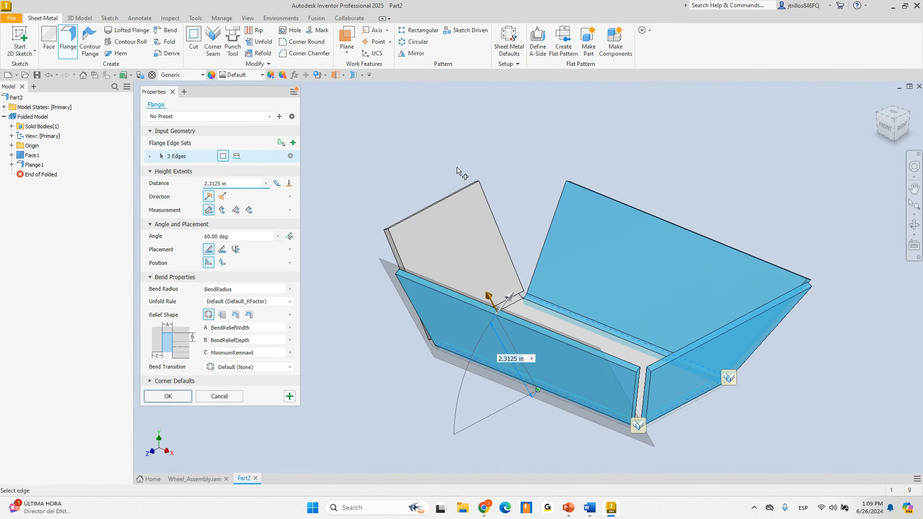
shift+middle_drag(457, 171, 481, 190)
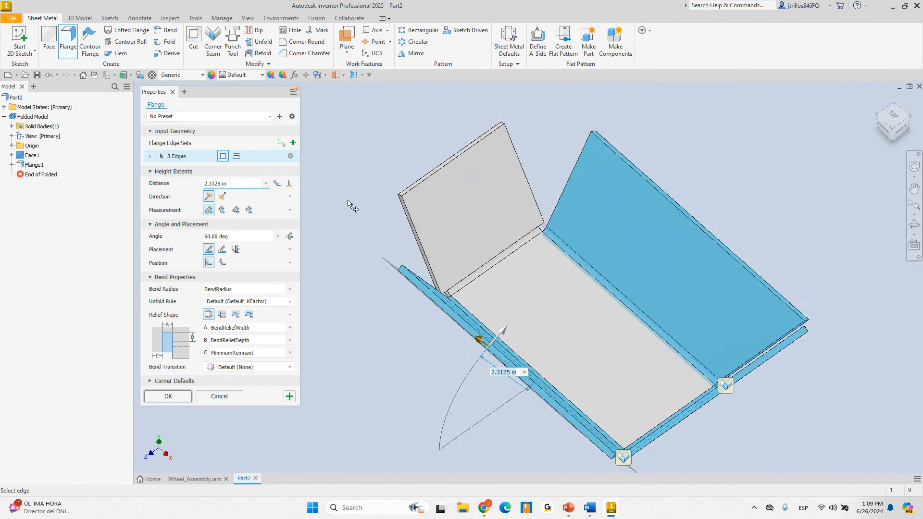
click(181, 392)
shift+middle_drag(385, 232, 396, 200)
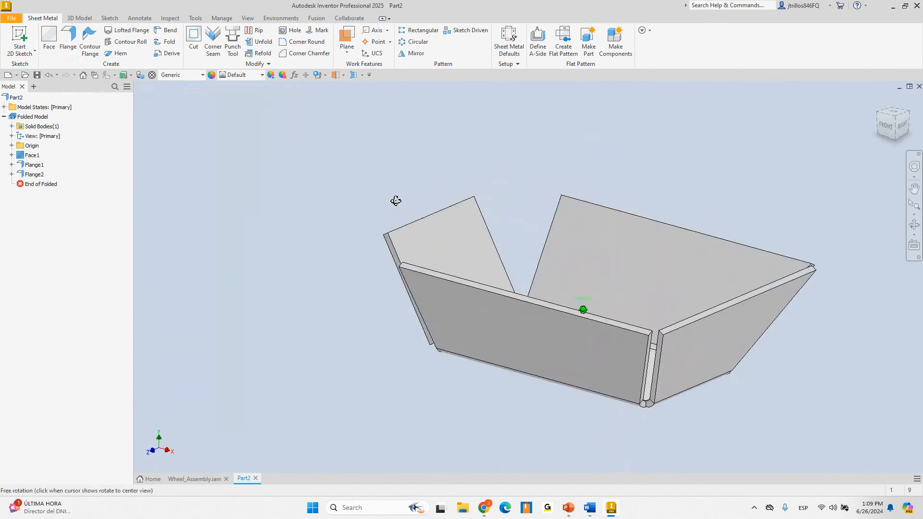
Close Part2 without saving the changes
mouse_move(571, 508)
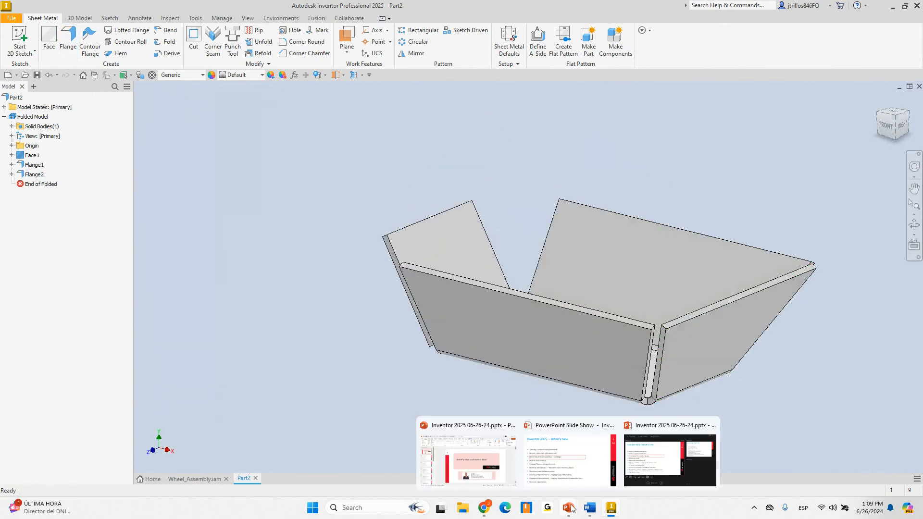
click(255, 479)
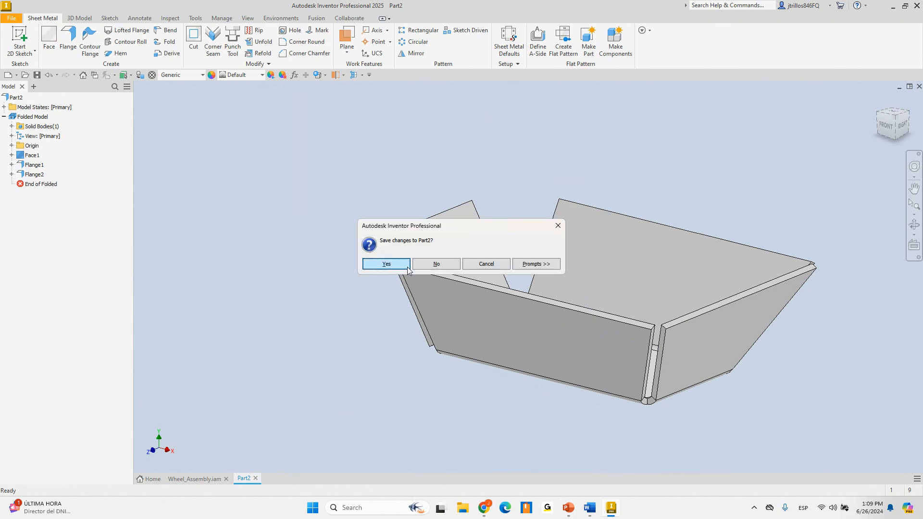
click(435, 263)
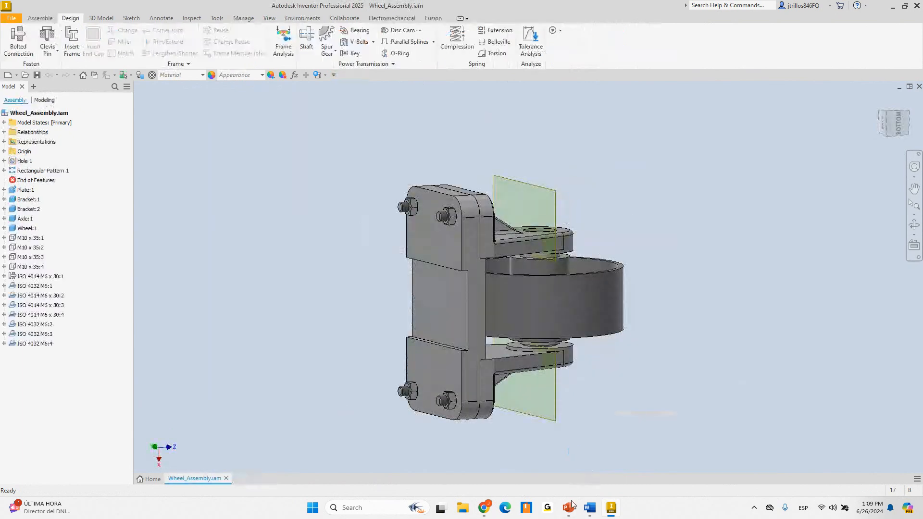
Advance the PowerPoint slide show to the Hole enhancements slide, then return to Inventor
mouse_move(572, 505)
click(575, 461)
click(615, 200)
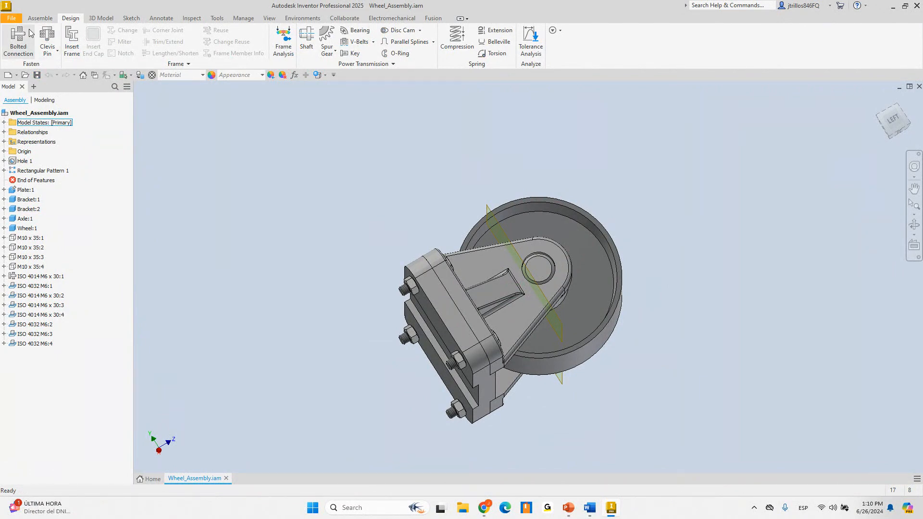
click(12, 18)
Create a new assembly and add an in-place part named Part4
mouse_move(34, 56)
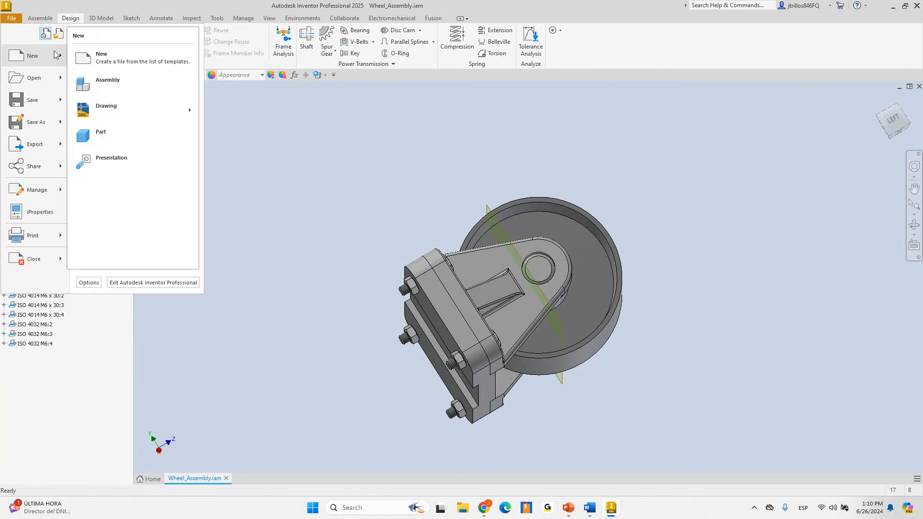
click(123, 84)
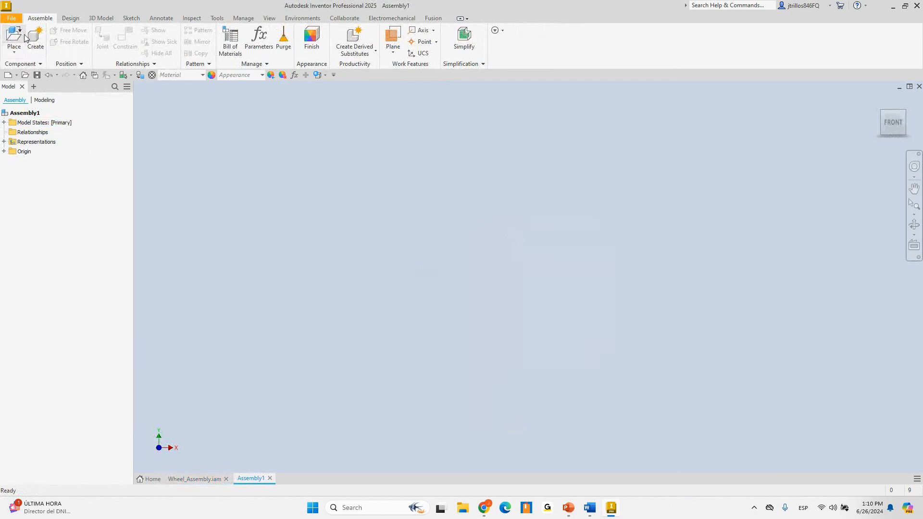
click(35, 38)
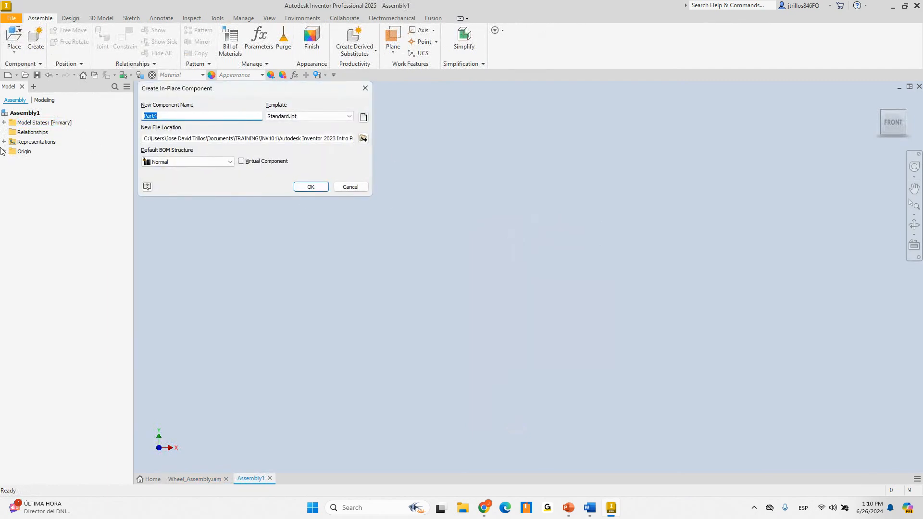
click(311, 187)
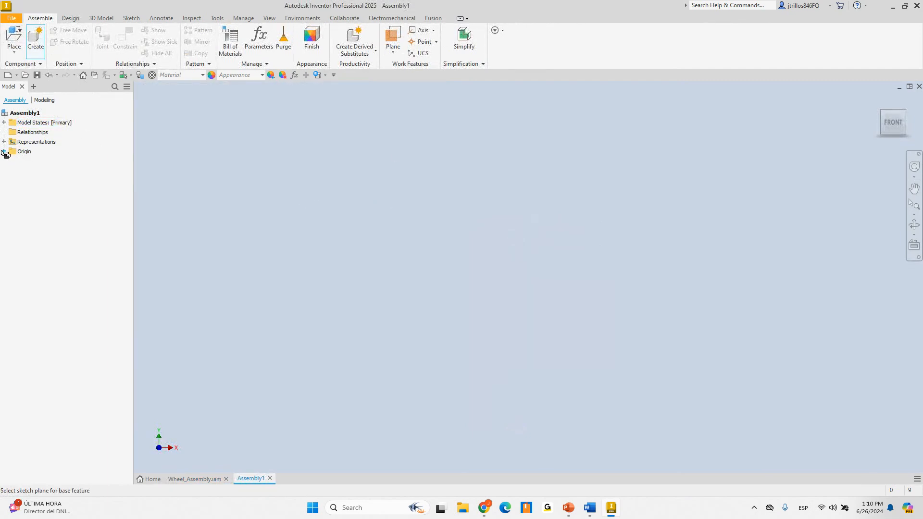
Base Part4 on the XZ plane and start a 2D sketch on that plane
click(4, 151)
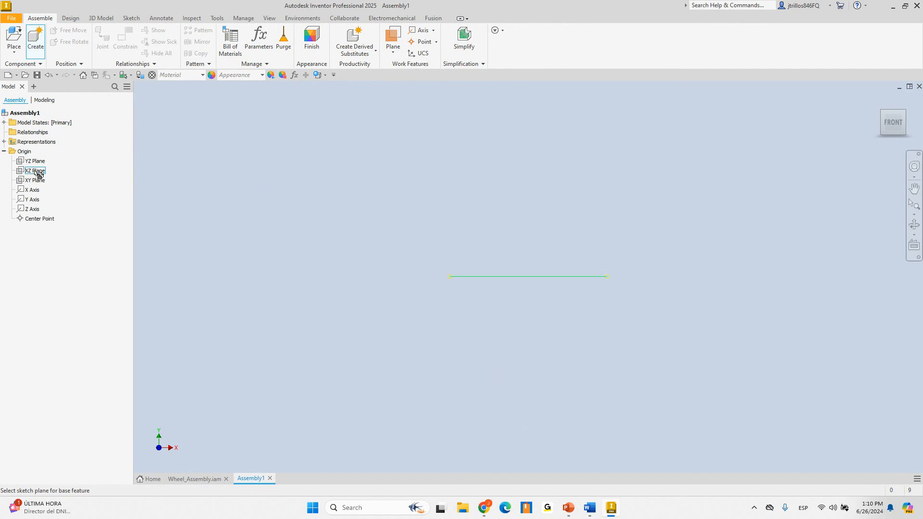
click(35, 171)
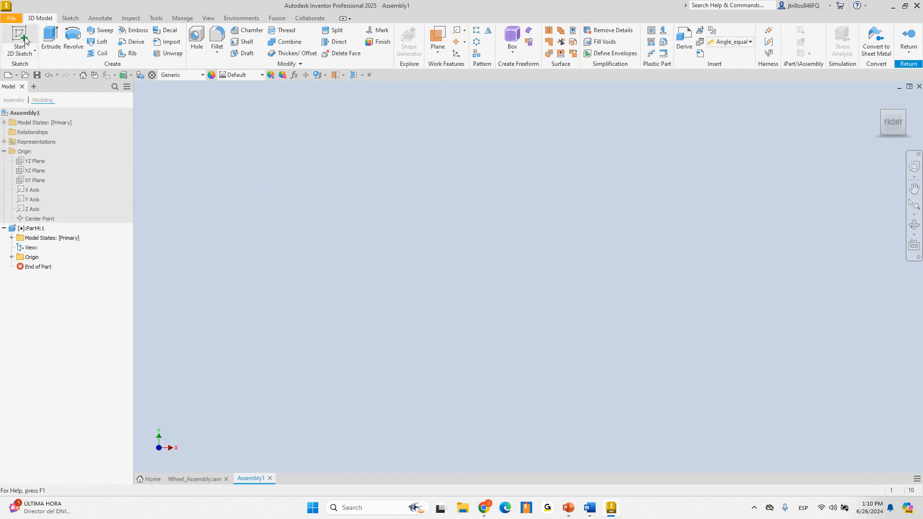
click(24, 36)
click(422, 263)
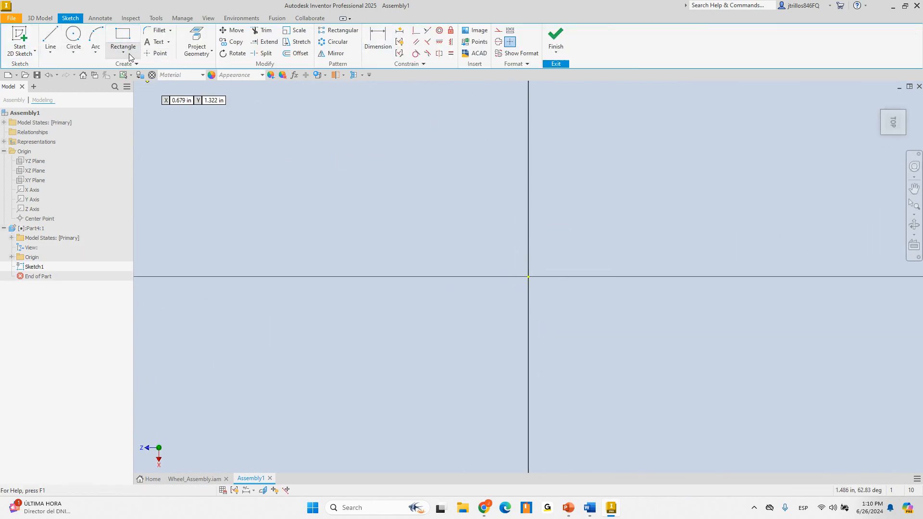
Draw a 5 by 3 in centre rectangle at the origin and finish the sketch
click(129, 56)
click(137, 109)
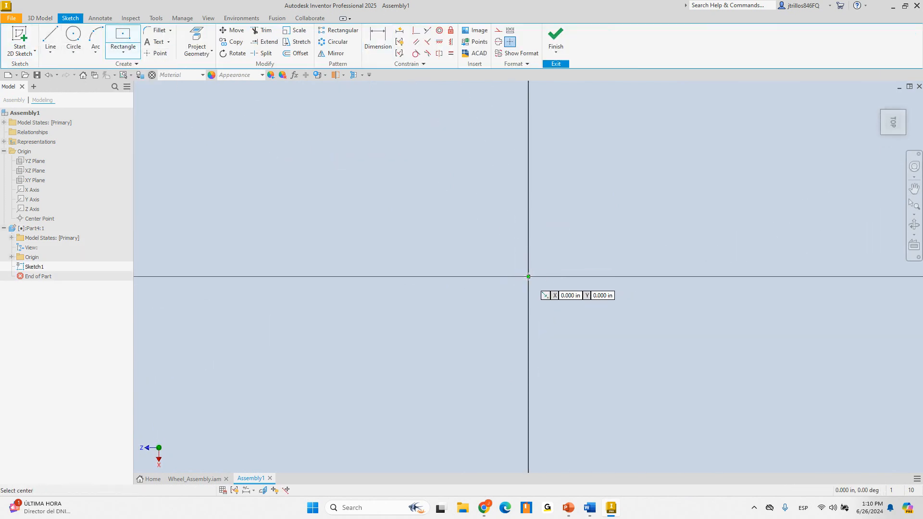
click(529, 277)
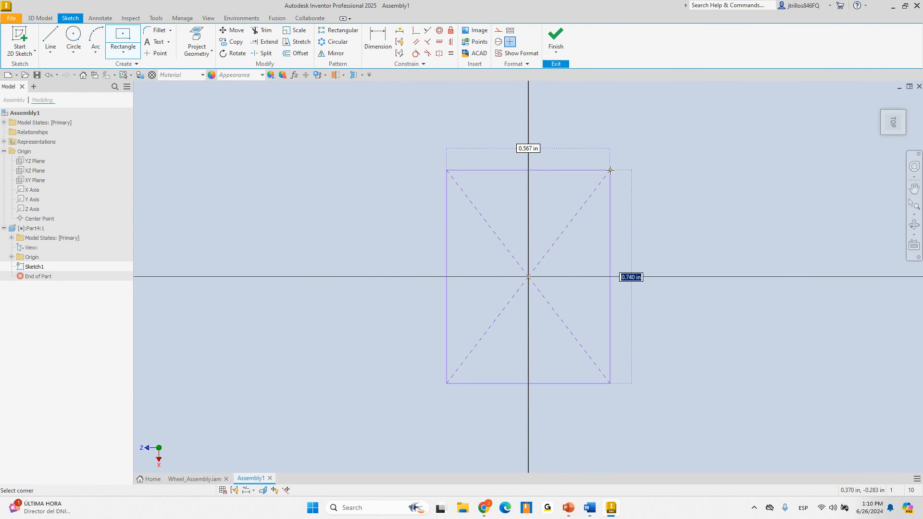
text(5)
key(Tab)
text(3)
key(Return)
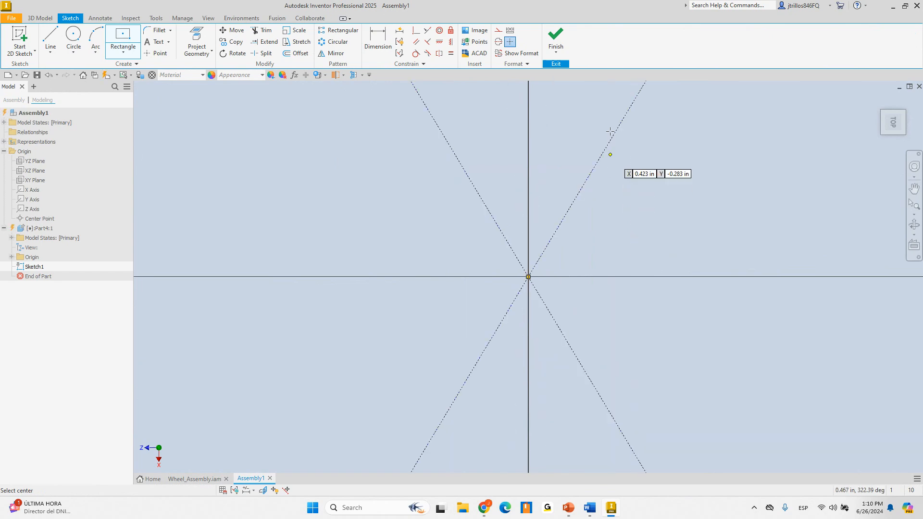
click(557, 39)
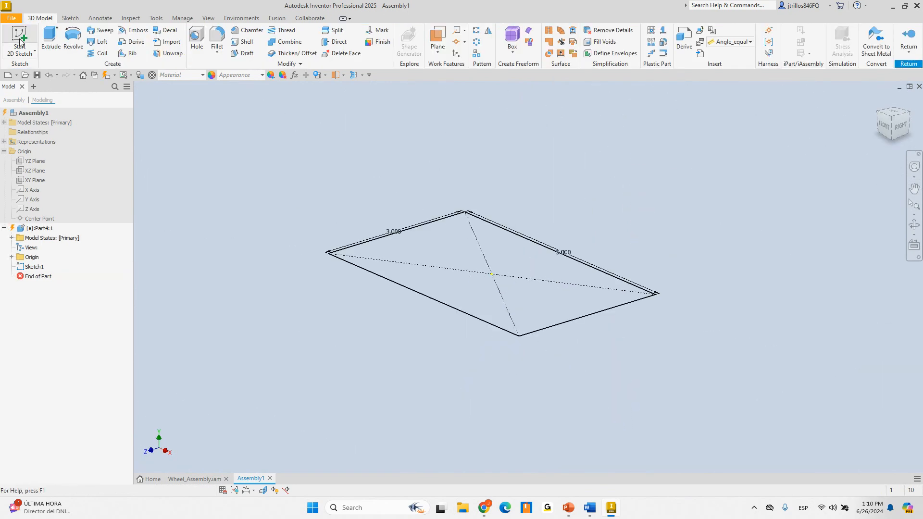
Extrude the rectangle 0.5 in into a solid slab
click(50, 39)
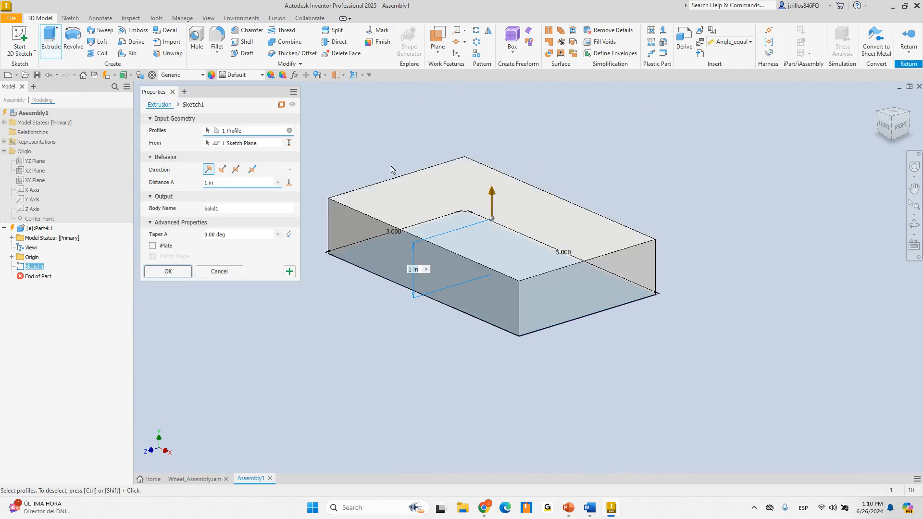
drag(228, 183, 149, 187)
text(.5)
key(Return)
click(197, 40)
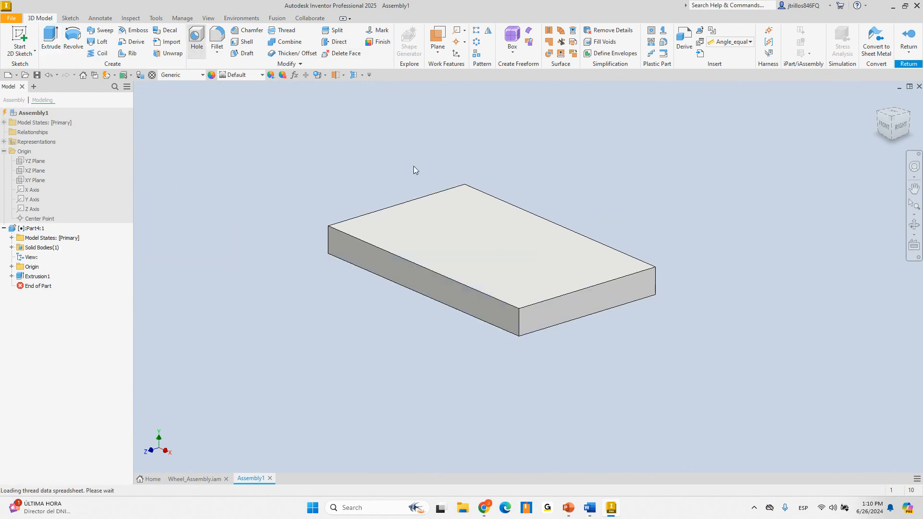
mouse_move(411, 162)
shift+middle_down()
mouse_move(453, 160)
mouse_move(324, 247)
shift+middle_up()
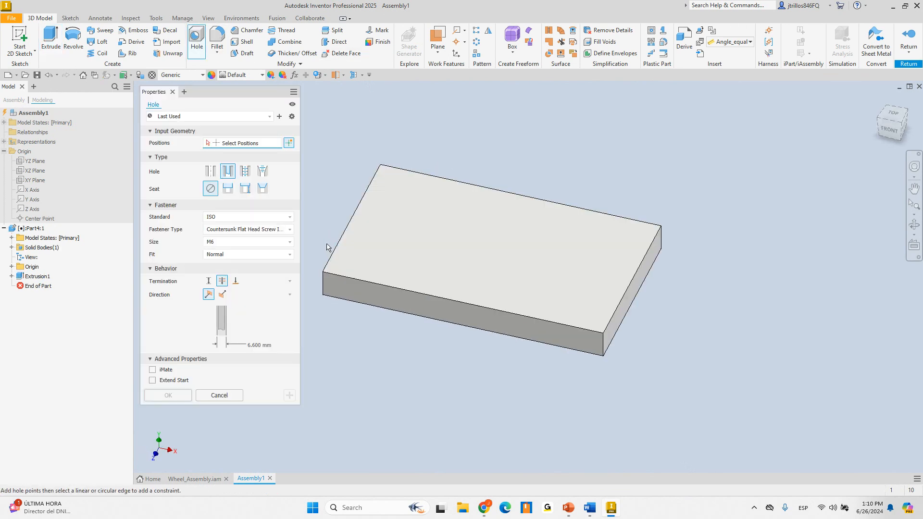
Try a tapped ISO Metric hole with a set depth on the top face, then cancel it
click(368, 251)
click(245, 171)
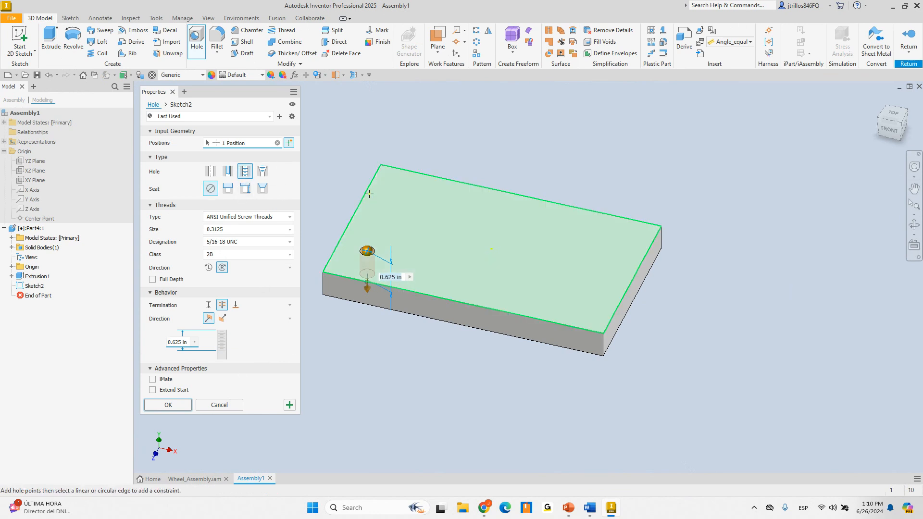
shift+middle_drag(341, 194, 400, 191)
click(254, 217)
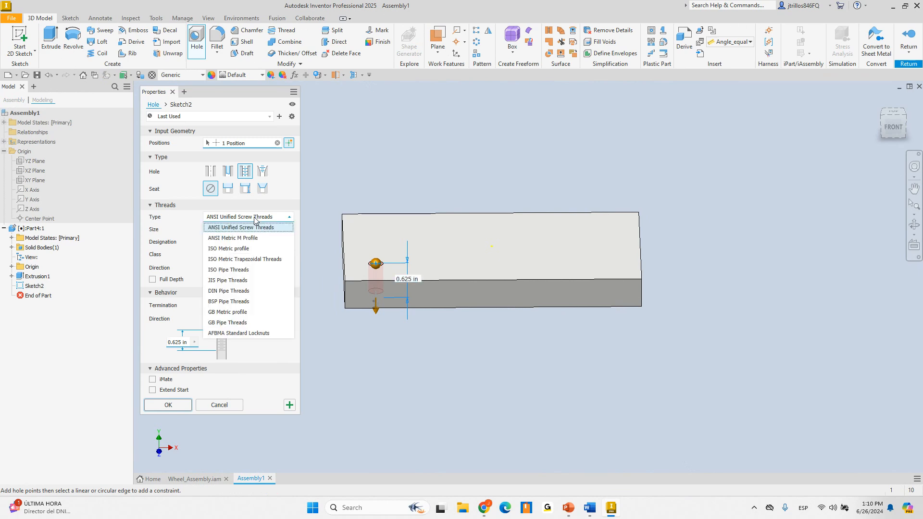
click(251, 251)
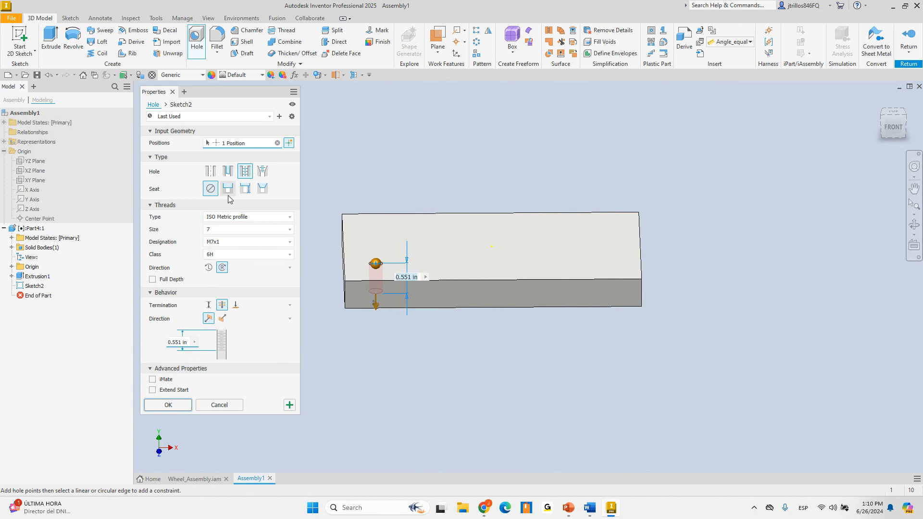
shift+middle_drag(400, 289, 379, 256)
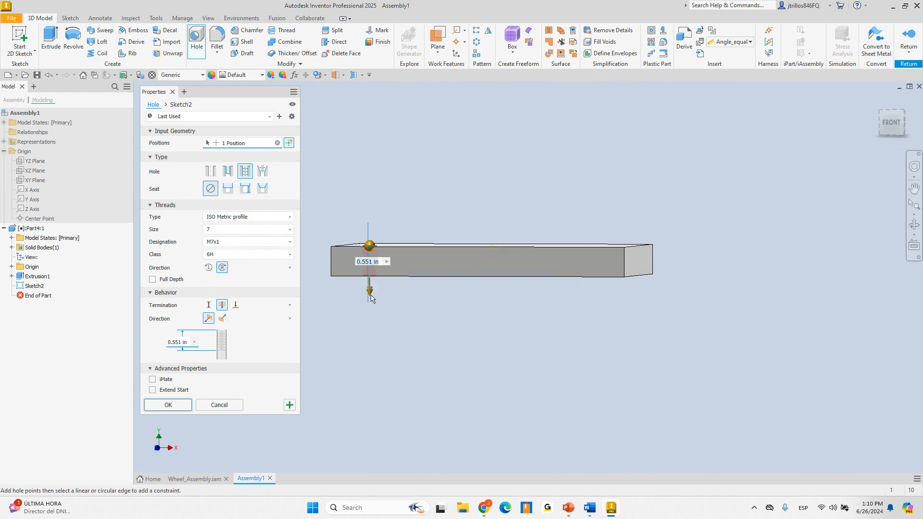
drag(371, 298, 369, 265)
scroll(345, 294, down, 2)
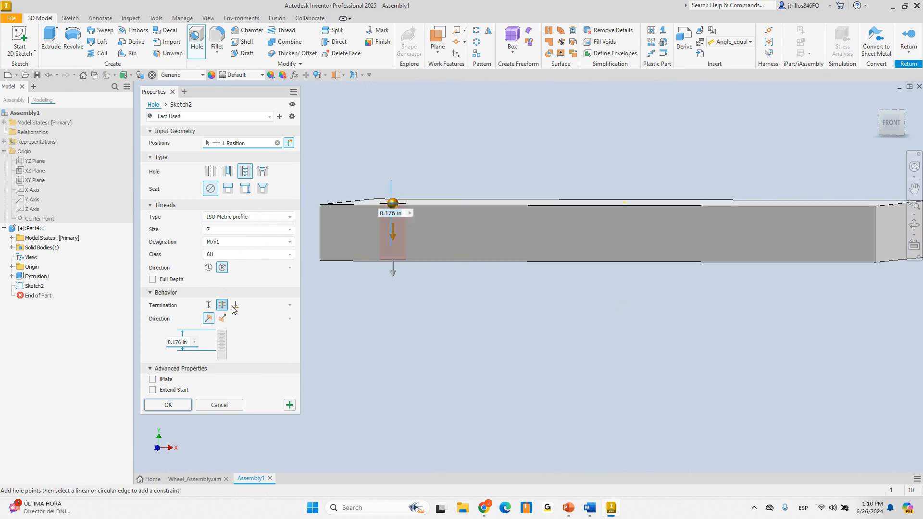
click(208, 304)
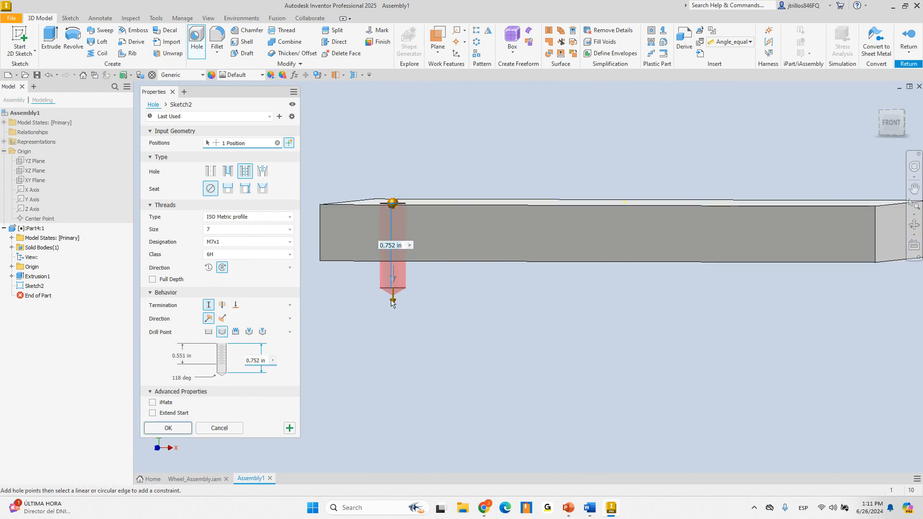
drag(391, 300, 398, 273)
key(Escape)
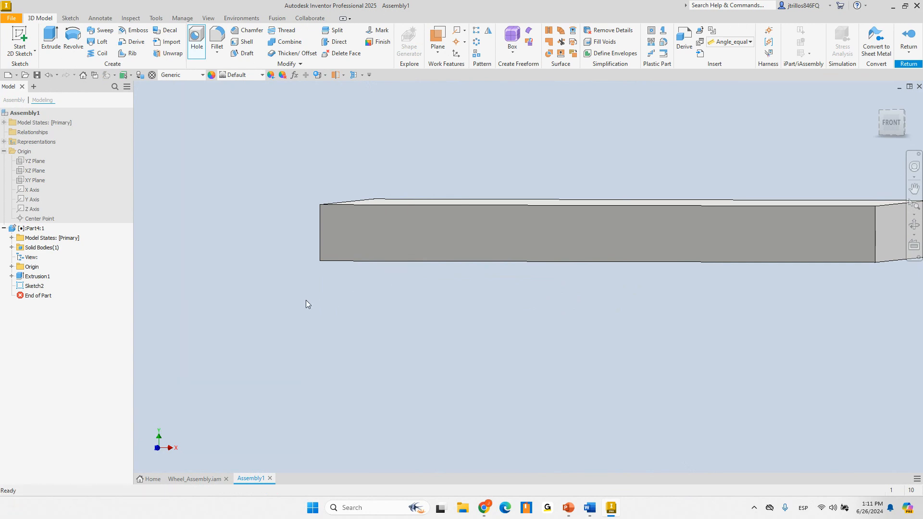
Edit Extrusion1 to make the block much thicker
right_click(37, 276)
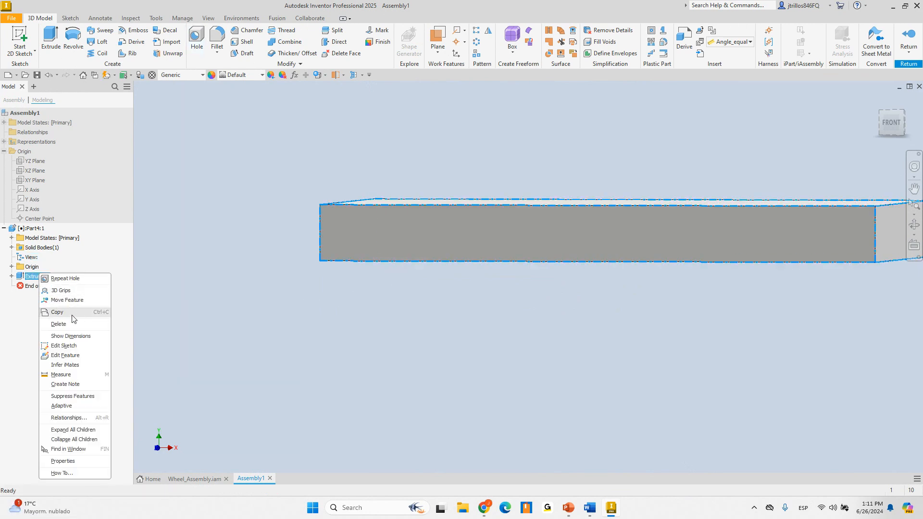
click(66, 356)
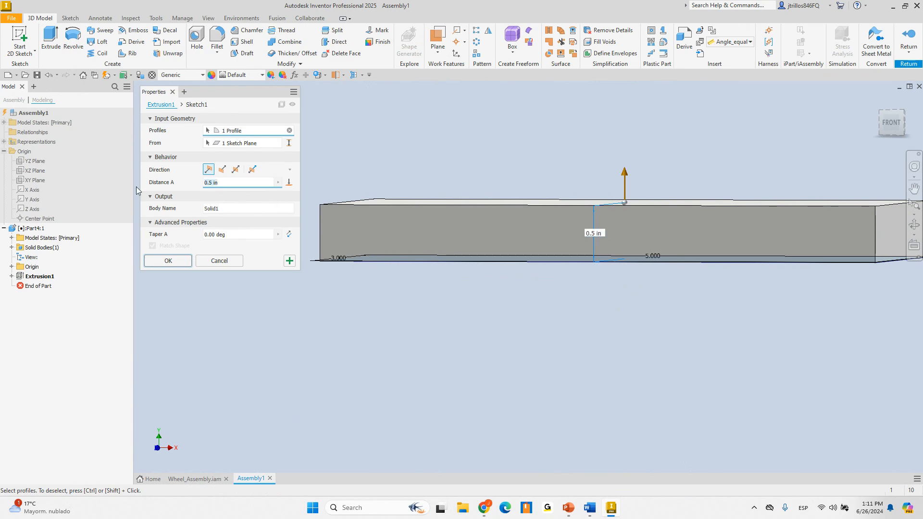
key(Return)
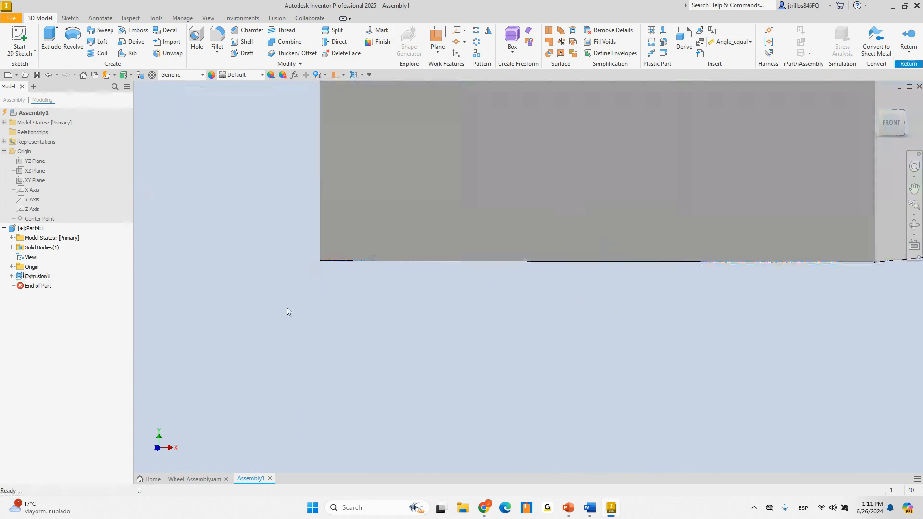
scroll(315, 268, up, 3)
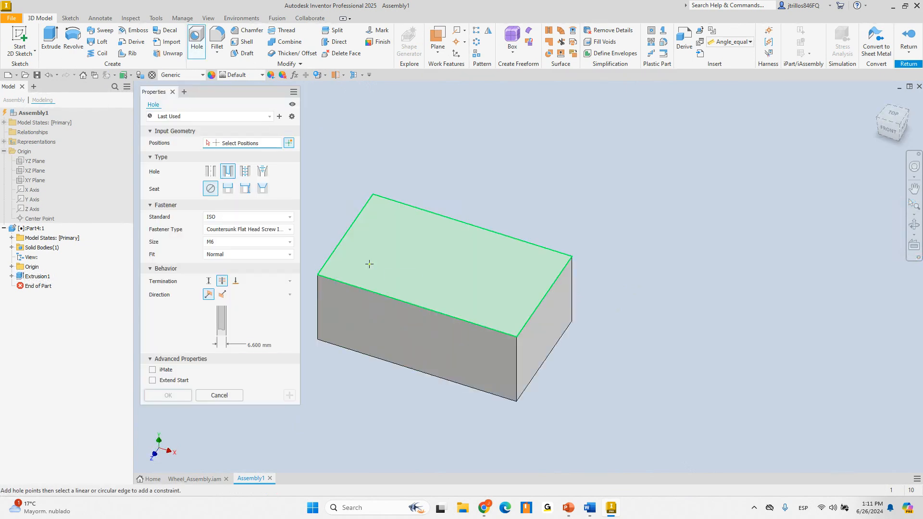
Place a hole on the top face, 1.0625 in deep by distance, keeping the 118 deg drill point
click(369, 263)
scroll(348, 283, up, 3)
shift+middle_drag(348, 283, 370, 249)
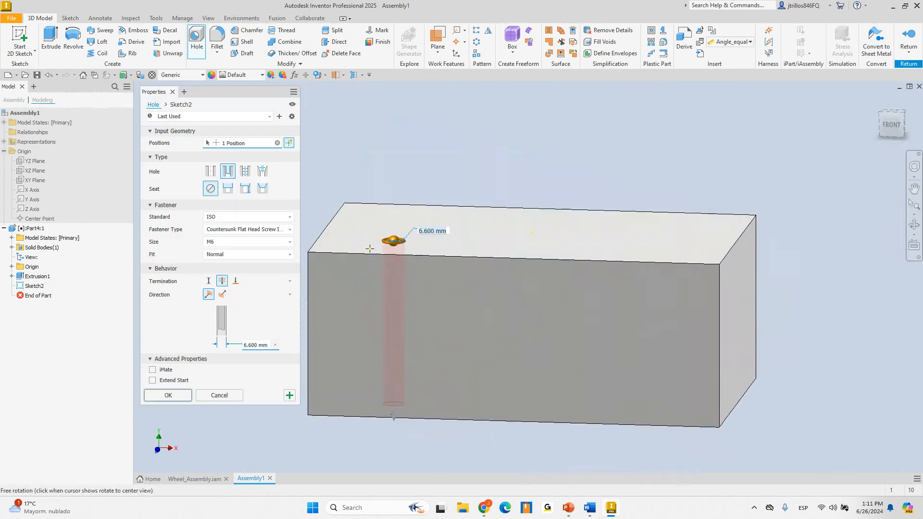
click(208, 280)
drag(393, 337, 396, 345)
scroll(341, 310, up, 3)
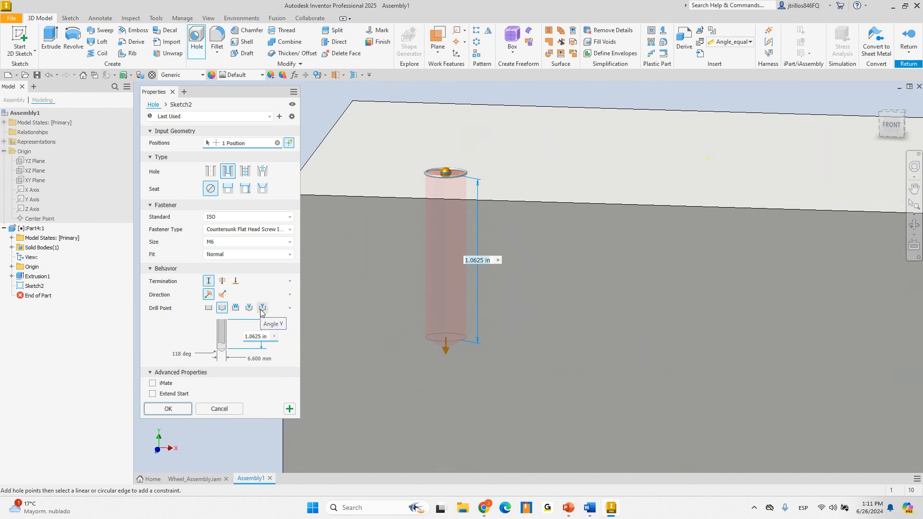
click(235, 307)
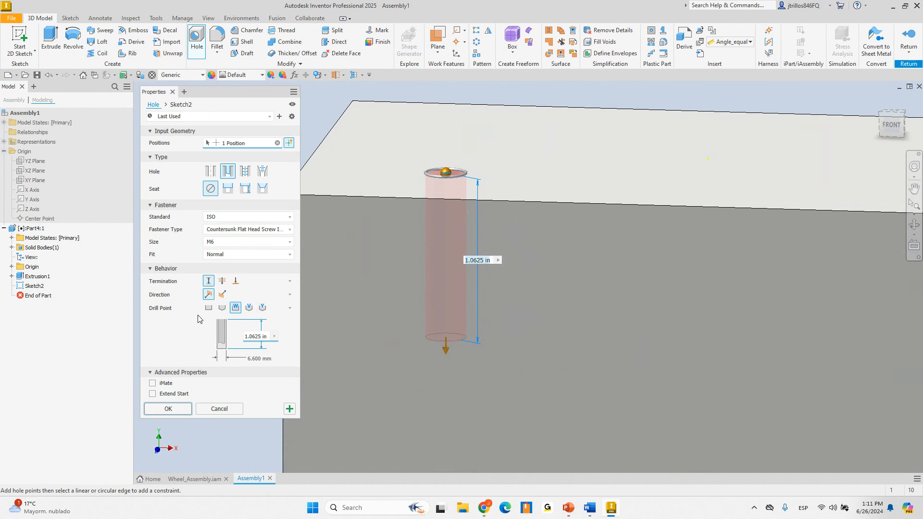
click(249, 307)
Dimension the hole 0.5 in from the block's left edge and create it
scroll(517, 303, down, 3)
shift+middle_drag(461, 308, 445, 299)
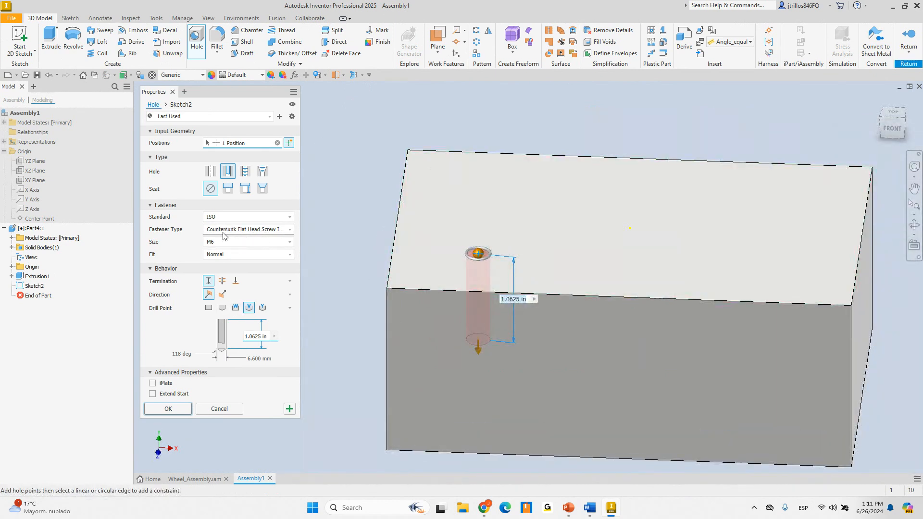
shift+middle_drag(570, 228, 560, 275)
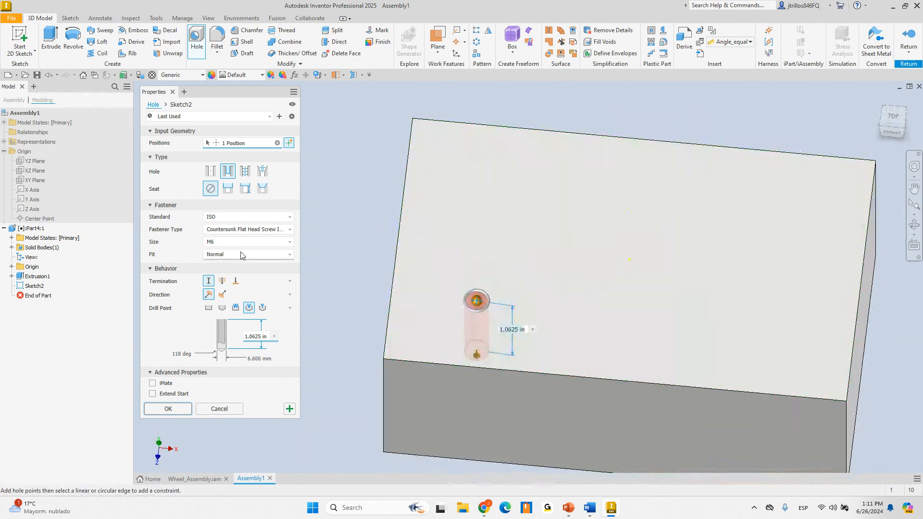
click(390, 307)
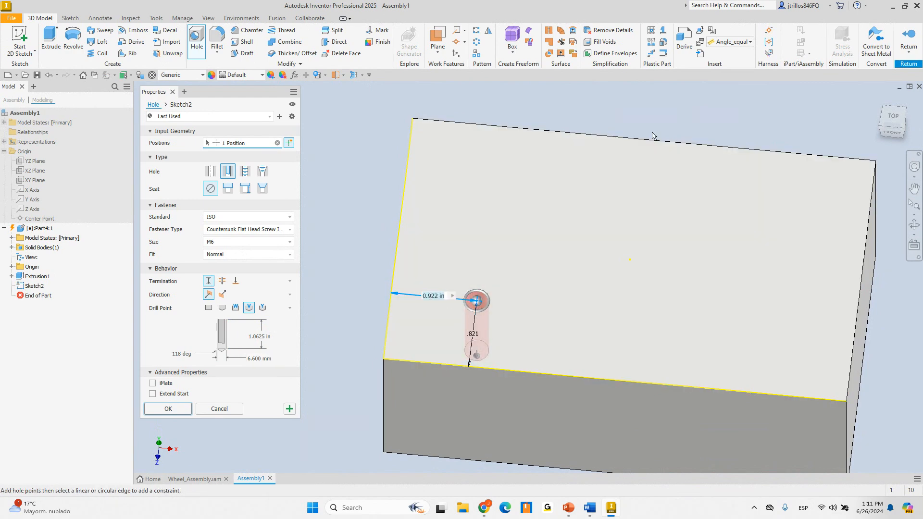
text(0.5)
key(Return)
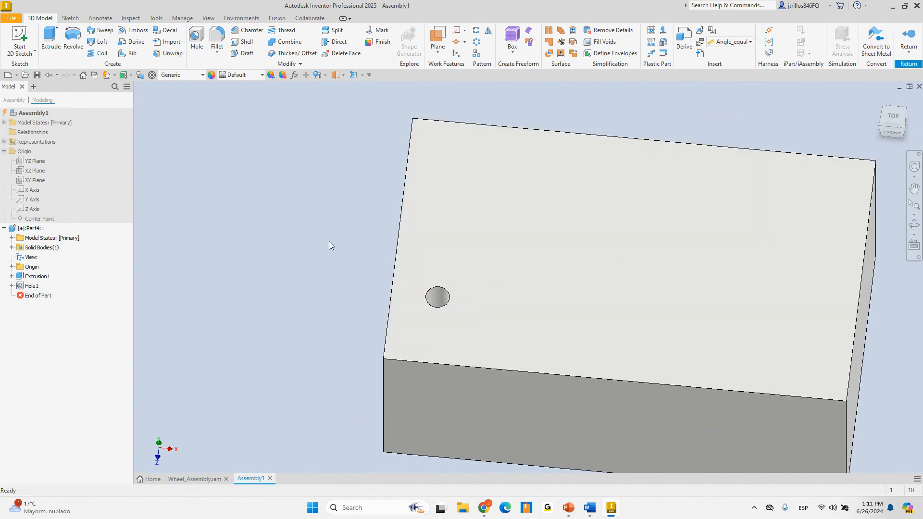
Open Part4:1 in its own window and inspect the hole
shift+middle_drag(329, 241, 304, 217)
shift+middle_drag(435, 239, 454, 241)
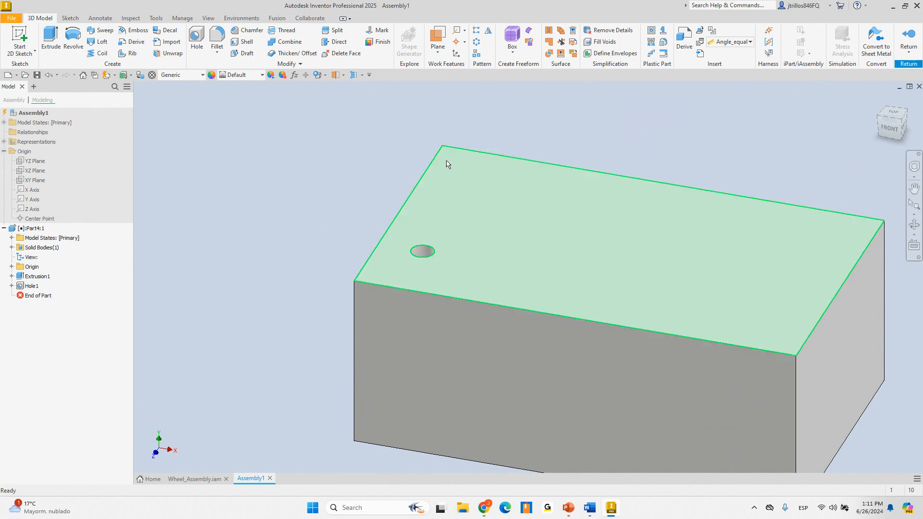
right_click(32, 228)
click(57, 254)
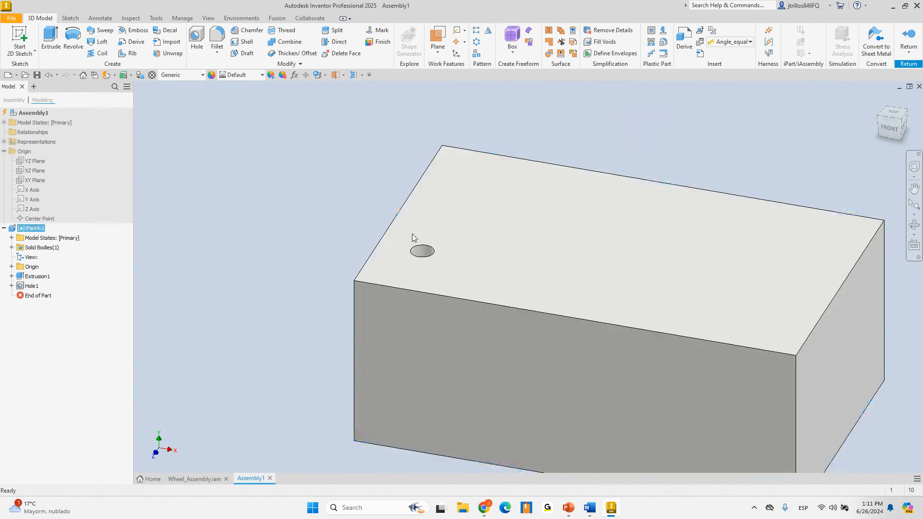
shift+middle_drag(461, 257, 364, 331)
Start a new drawing document for the part
click(11, 18)
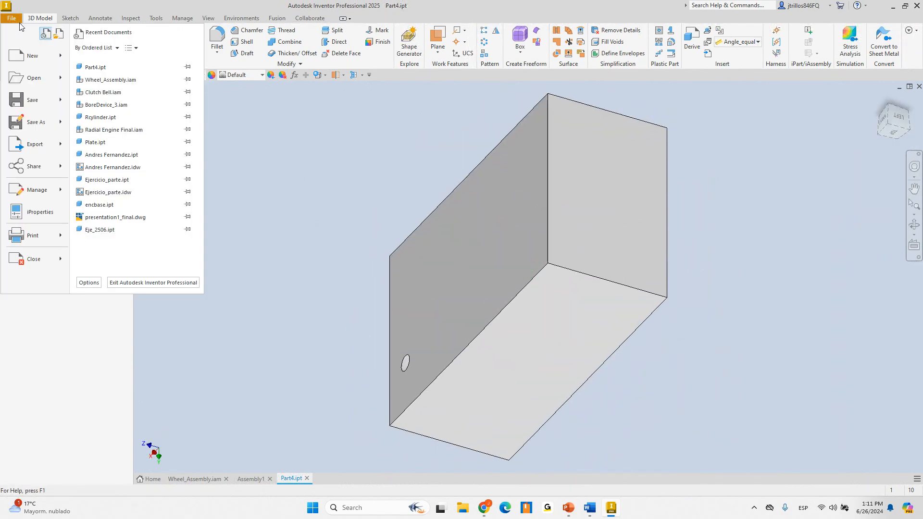
mouse_move(40, 51)
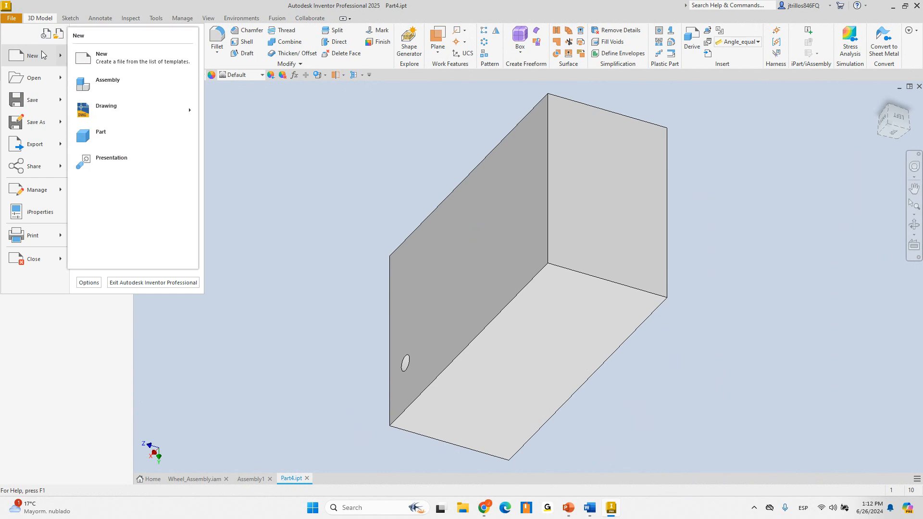
click(131, 107)
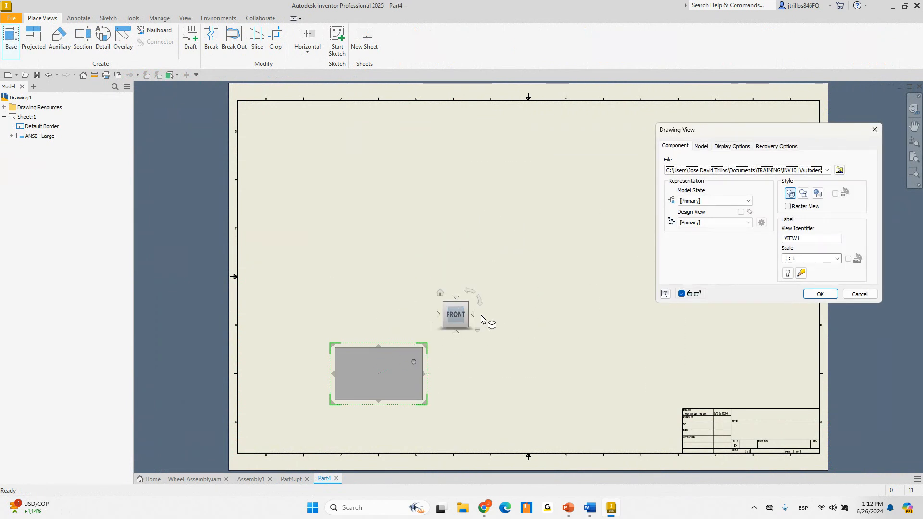
Place the base view and attach a hole note to the hole
click(819, 294)
scroll(411, 374, up, 5)
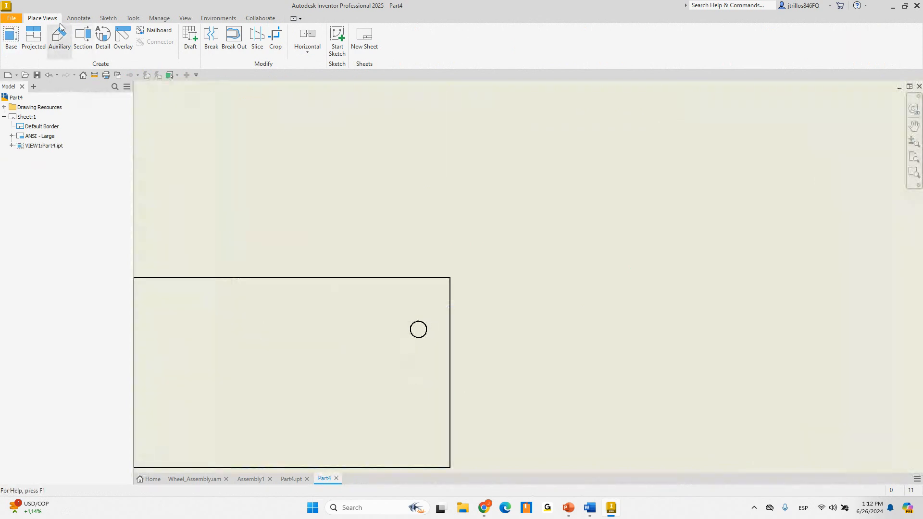
click(80, 19)
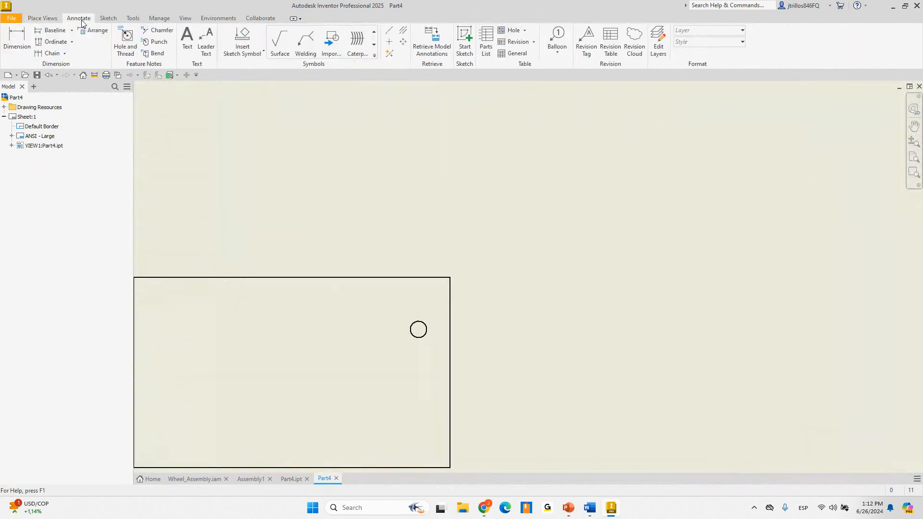
click(125, 43)
click(425, 322)
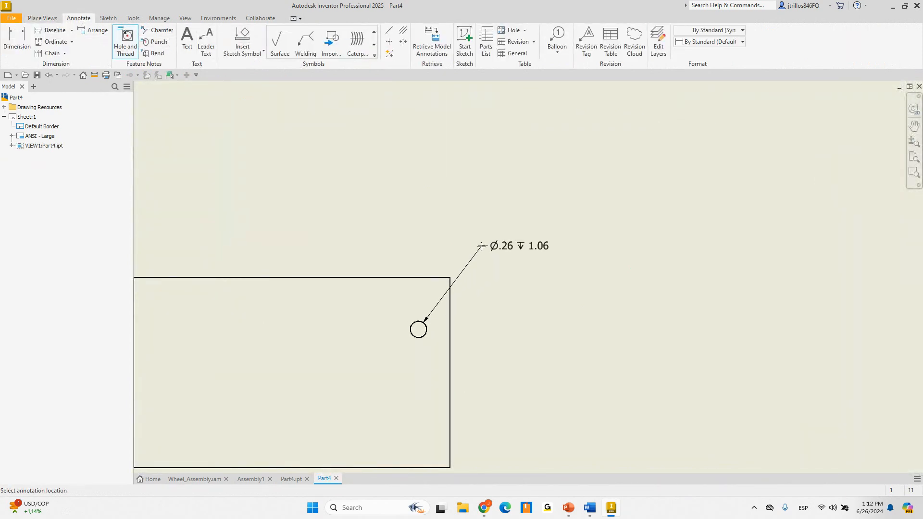
click(485, 241)
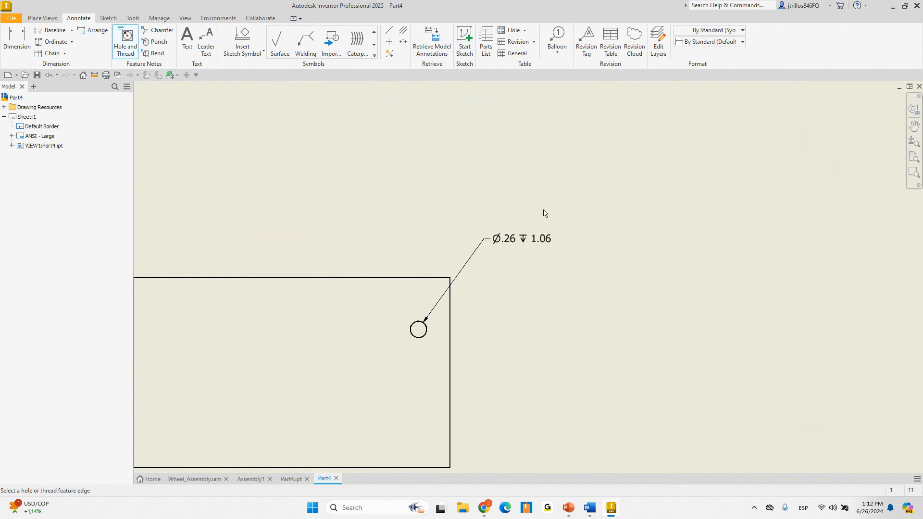
key(Escape)
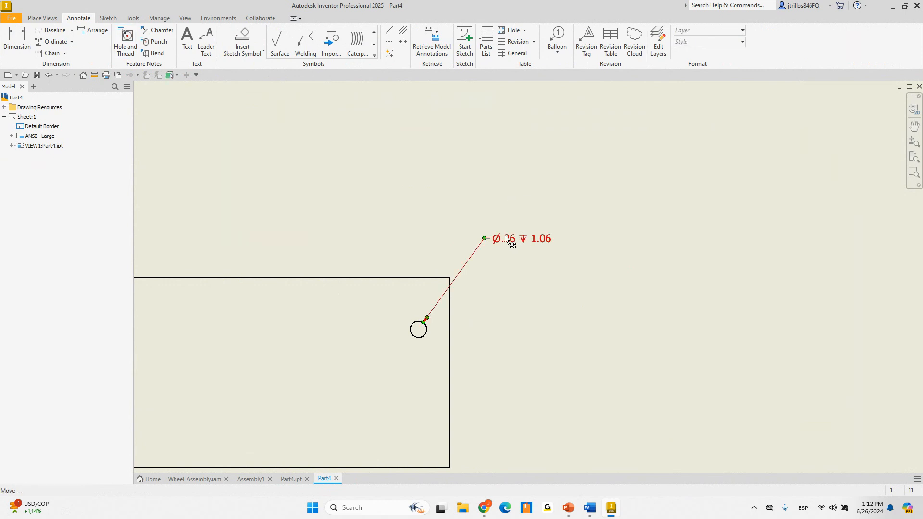
Insert the <DPOINT> point-depth value into the hole note
double_click(510, 238)
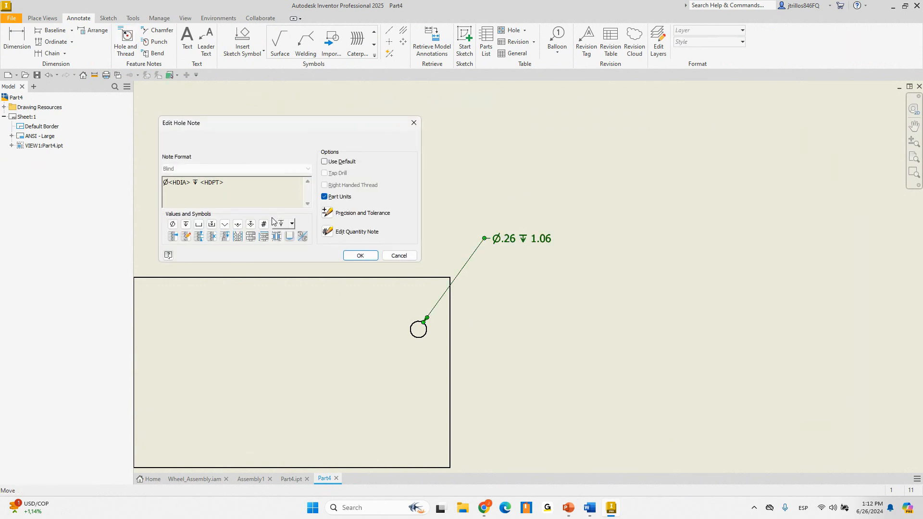
click(292, 223)
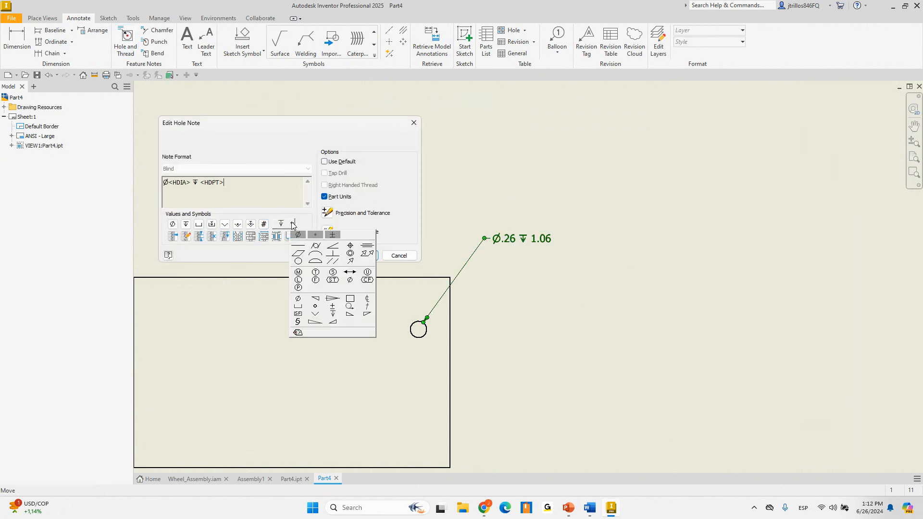
click(261, 202)
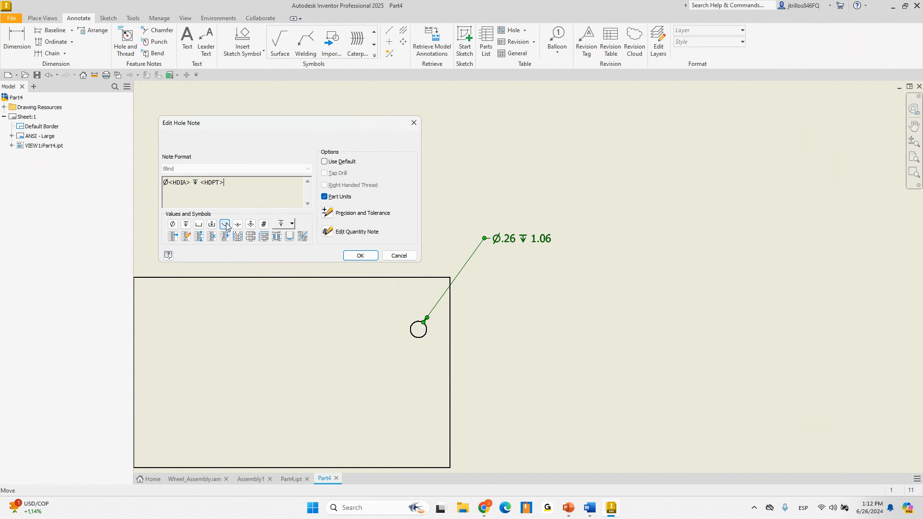
drag(270, 126, 283, 131)
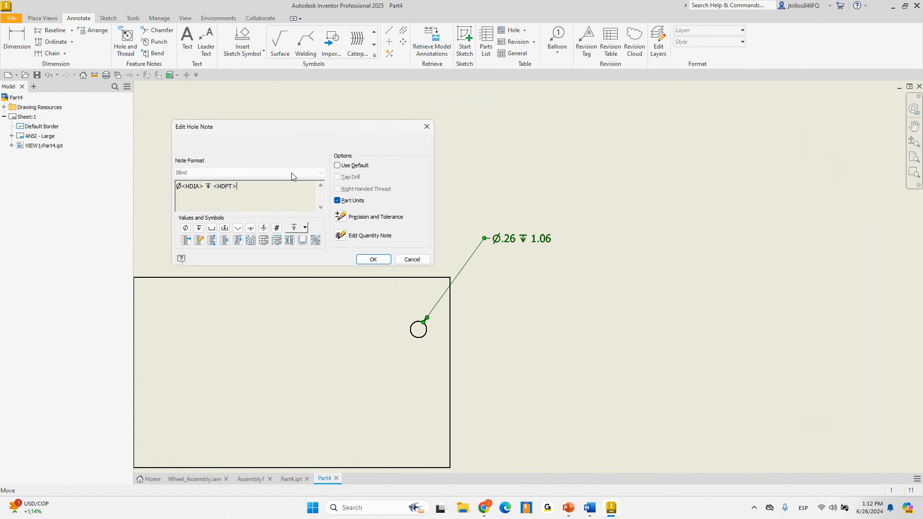
click(302, 240)
click(373, 259)
Add a space before the point depth so the note reads Ø.26 ∇ 1.06 V, then view Part4.ipt from FRONT
scroll(549, 246, down, 2)
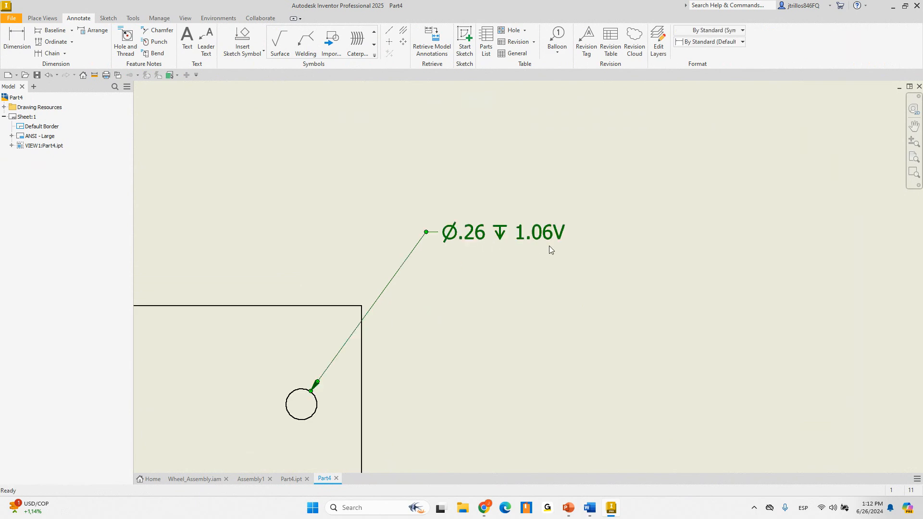
double_click(566, 235)
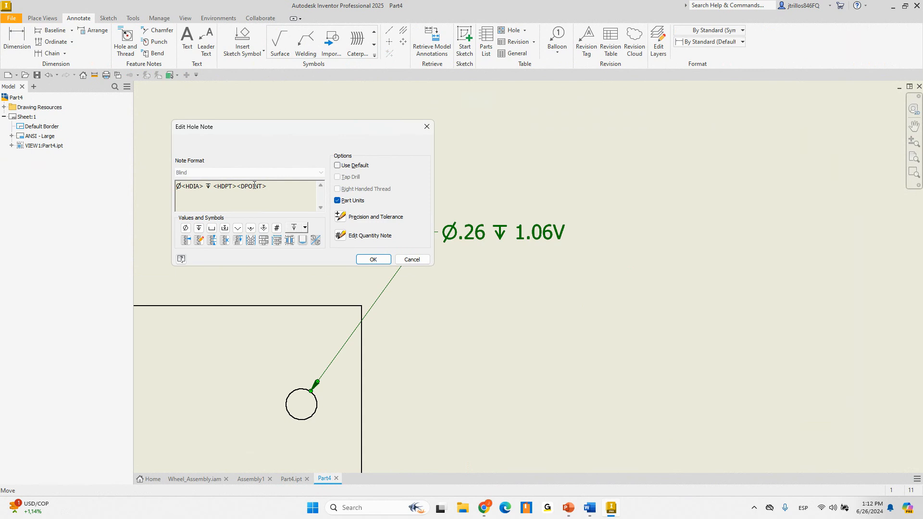
click(237, 187)
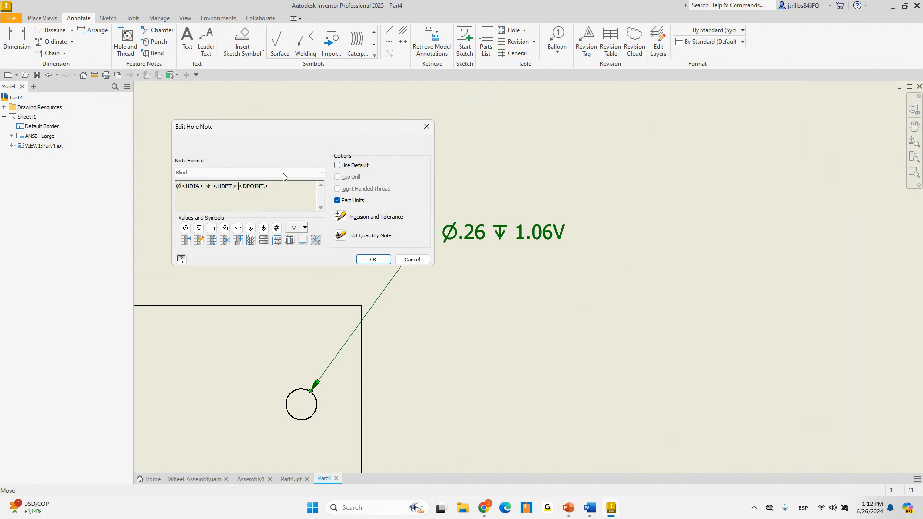
click(373, 260)
click(585, 234)
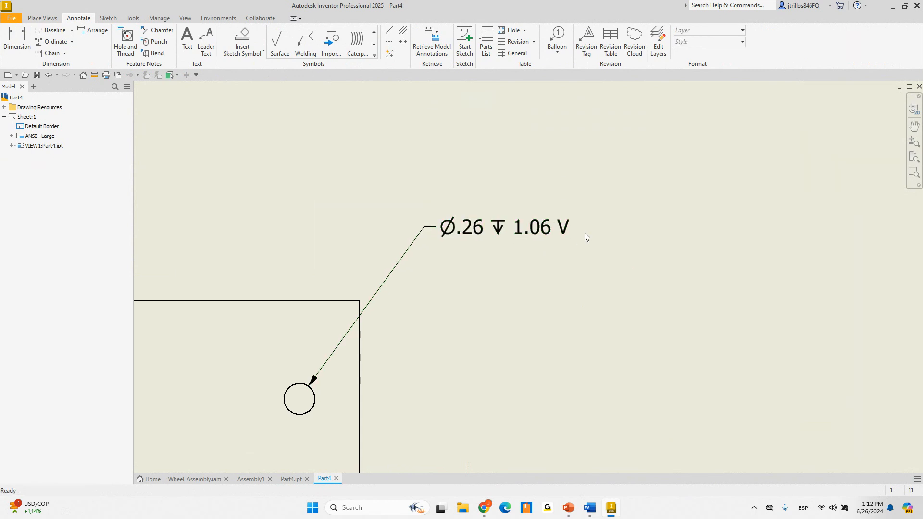
click(294, 479)
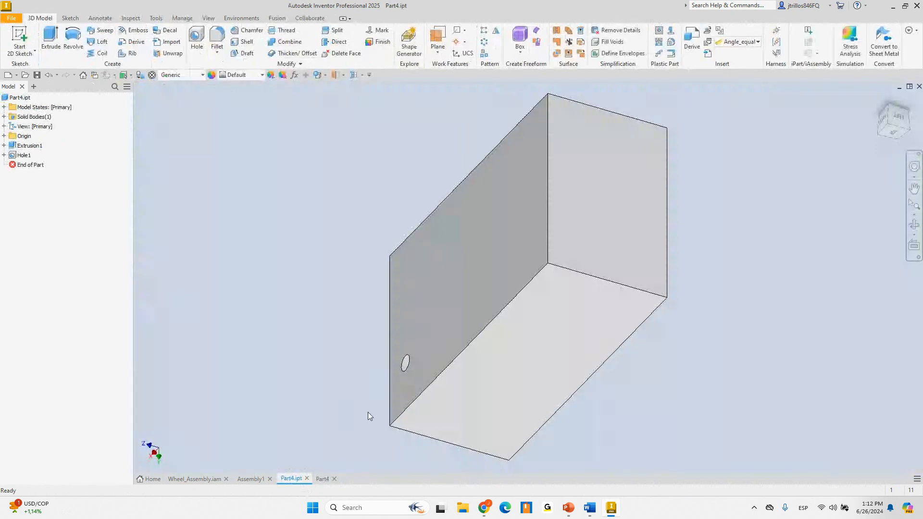
click(419, 325)
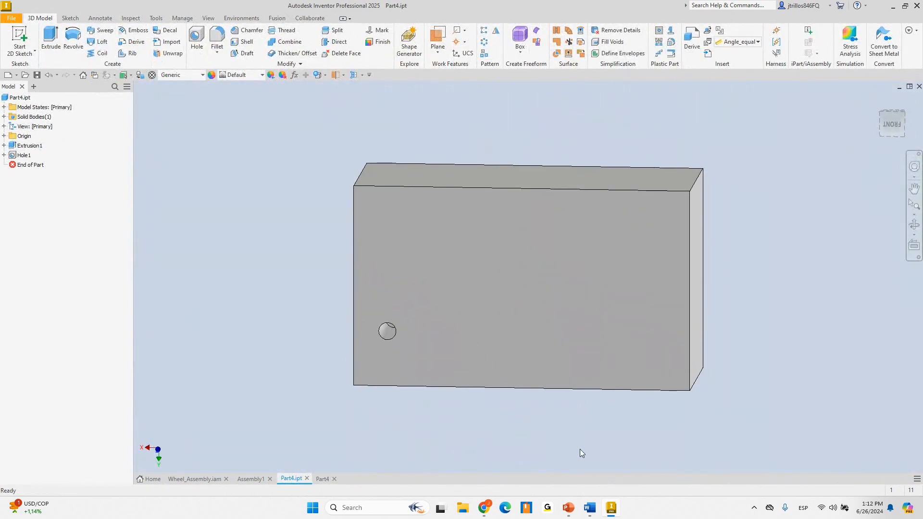
Advance the PowerPoint slide show to slide 05, Feature Pattern enhancements, then return to Part4 in Inventor
mouse_move(572, 510)
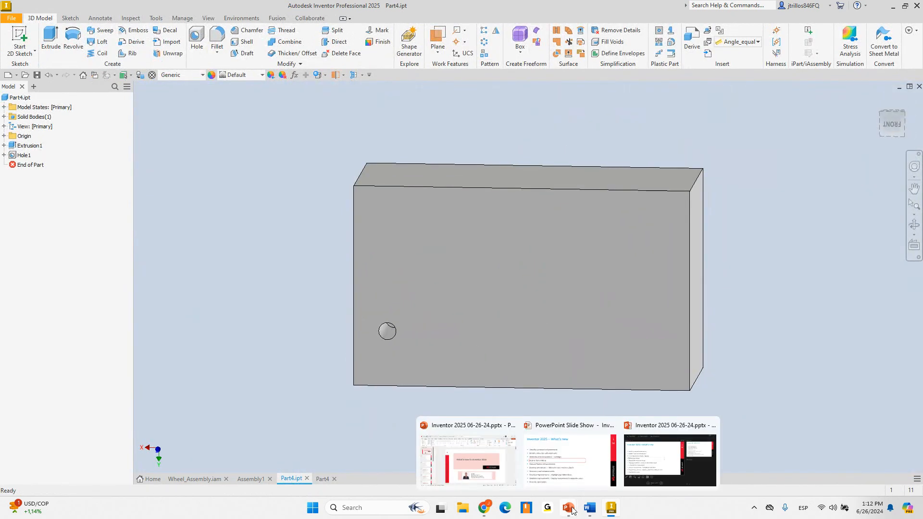
click(580, 476)
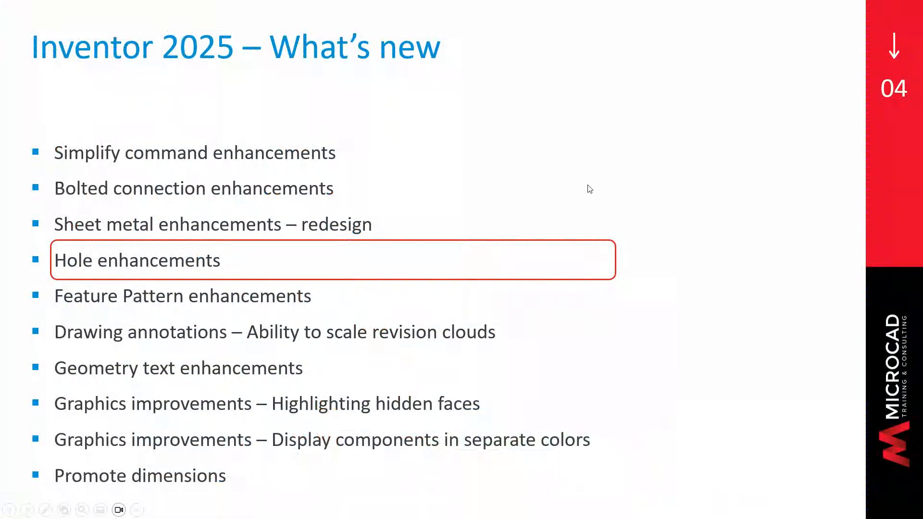
key(Right)
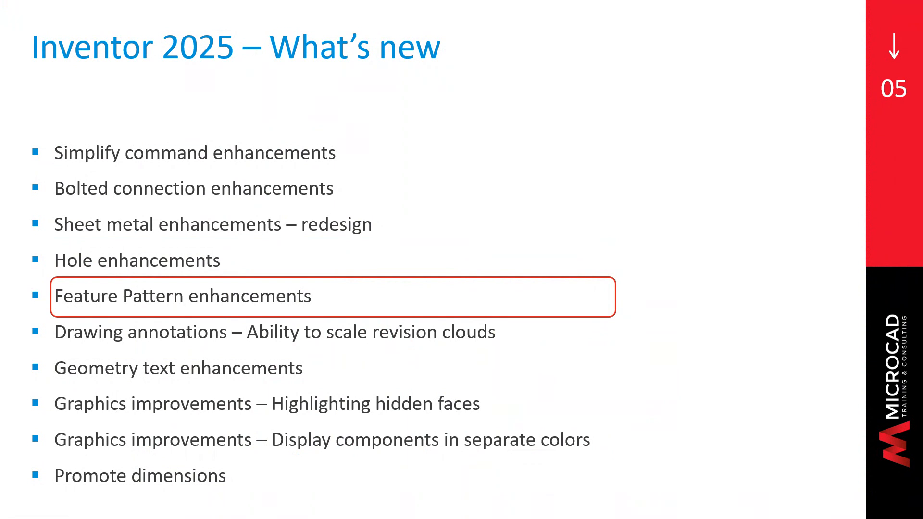
key(alt+Tab)
shift+middle_drag(471, 355, 344, 267)
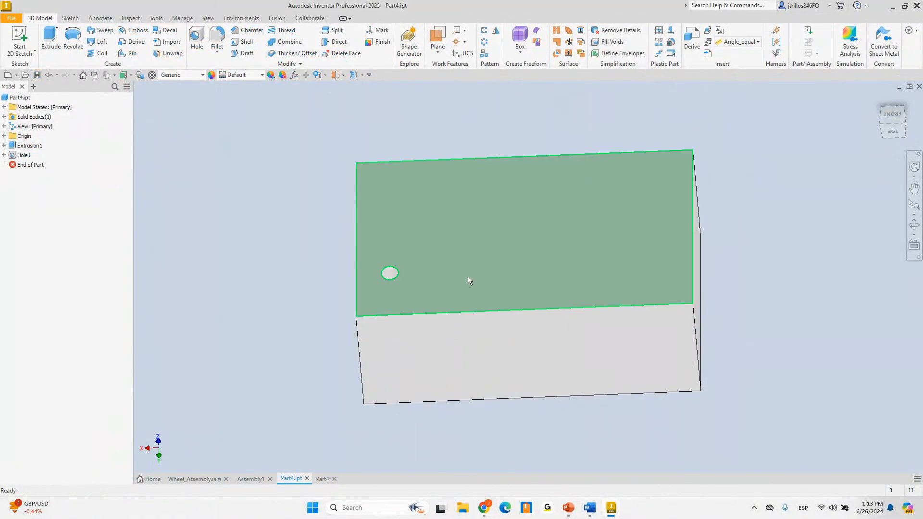
Start a new 2D sketch on the block's front face
mouse_move(469, 276)
shift+middle_down()
mouse_move(455, 283)
mouse_move(459, 294)
shift+middle_up()
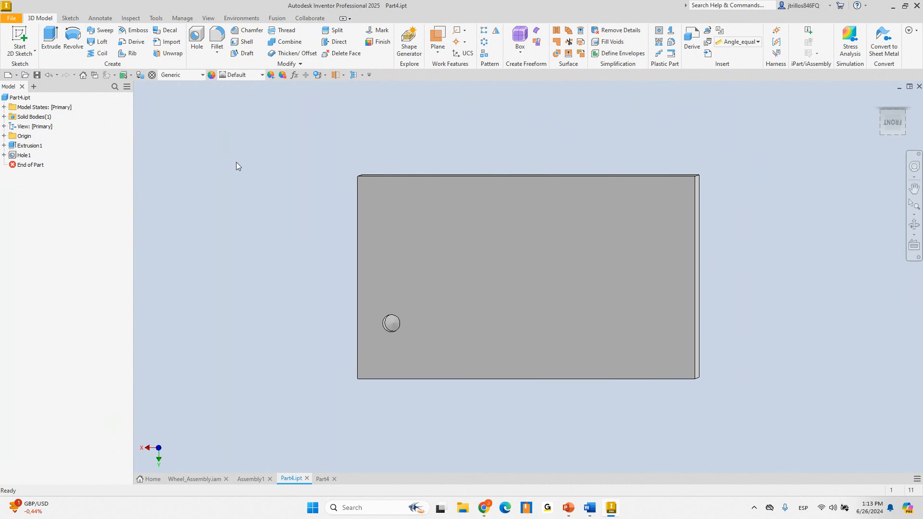
shift+middle_drag(327, 252, 323, 210)
click(20, 39)
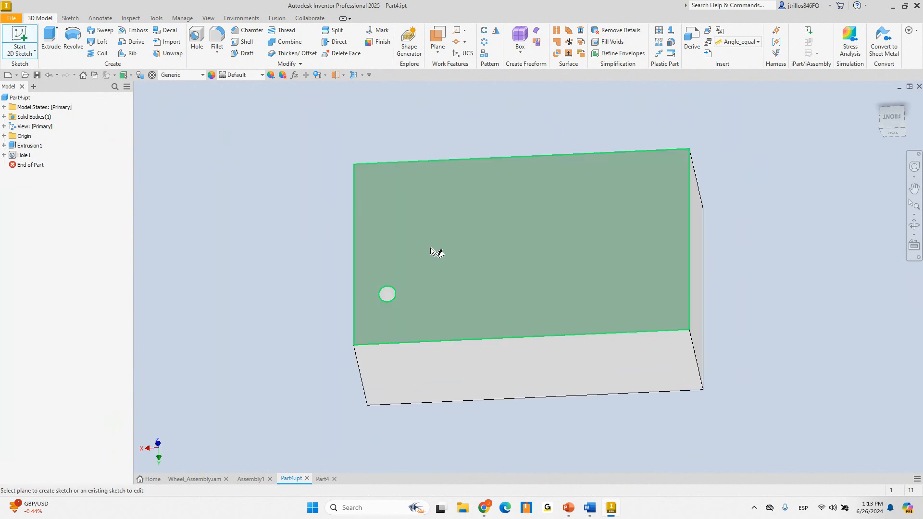
click(431, 248)
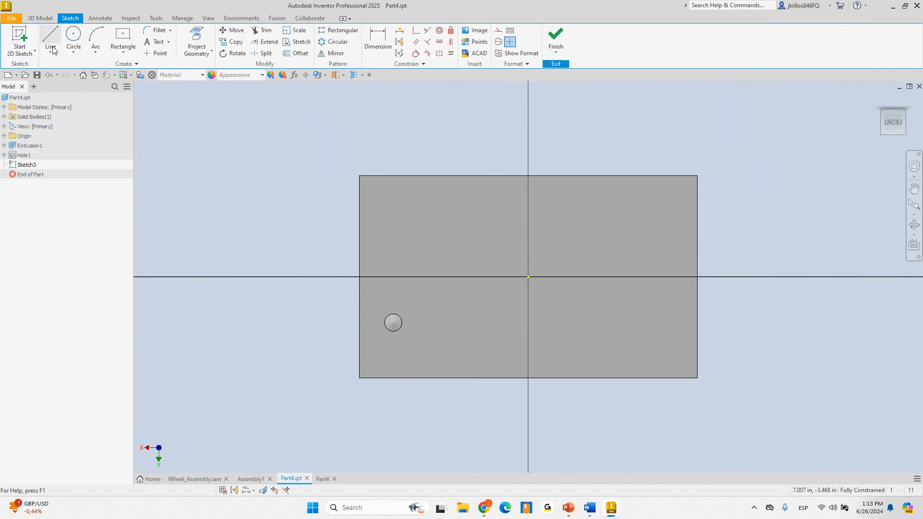
Draw a closed, kidney-shaped interpolation spline through ten points around the face, closing on its start point
click(52, 50)
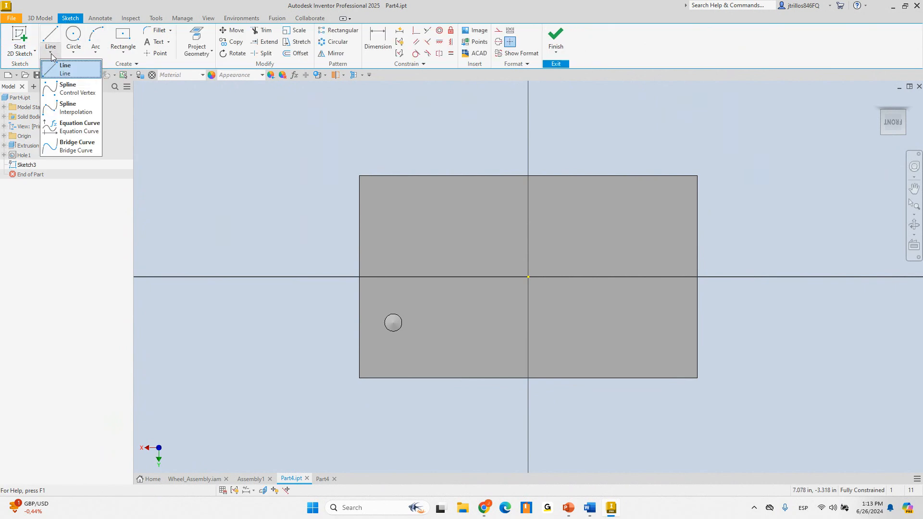
click(68, 107)
click(439, 212)
click(400, 224)
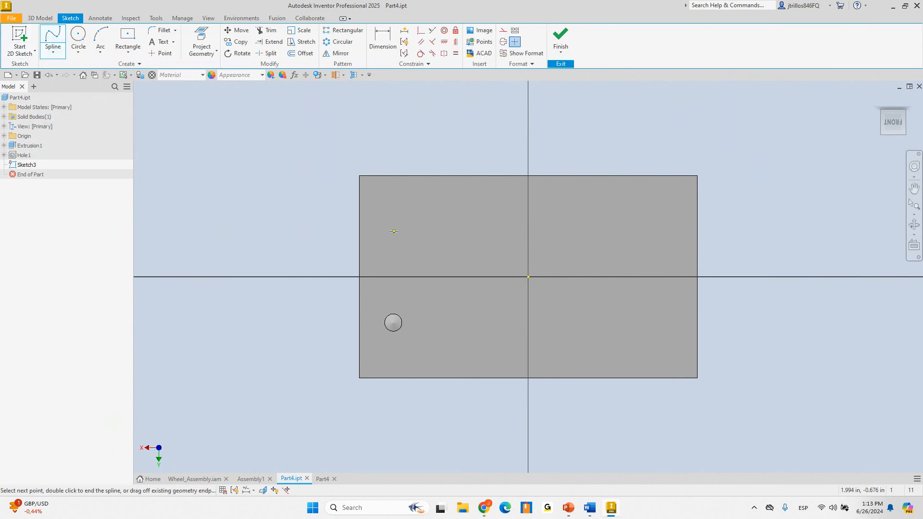
click(375, 307)
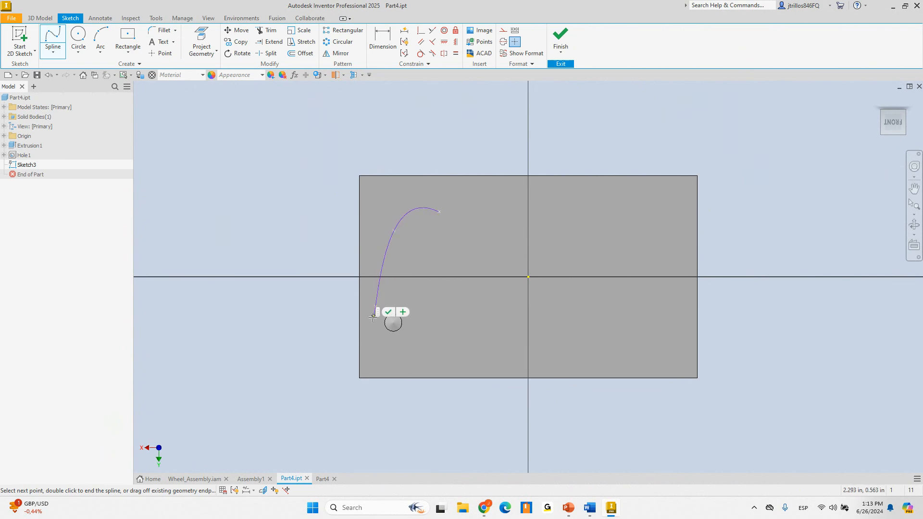
click(432, 358)
click(522, 333)
click(595, 337)
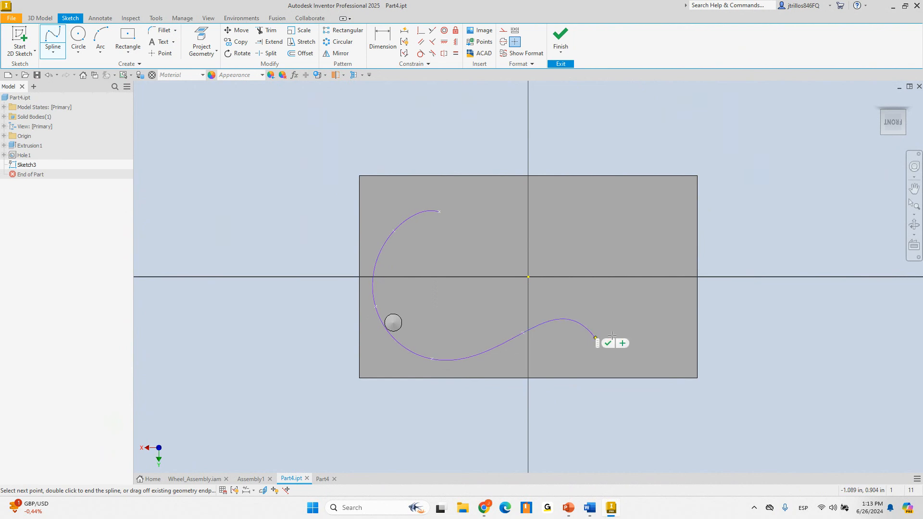
click(648, 306)
click(613, 222)
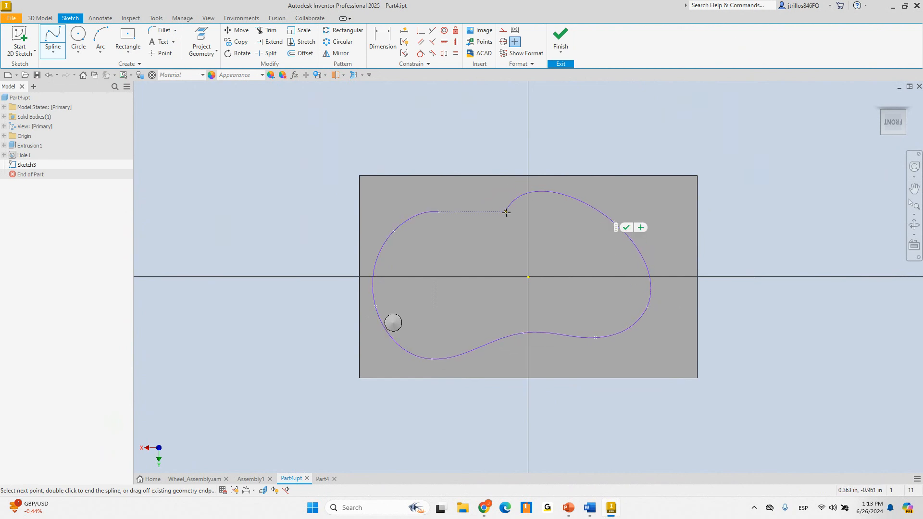
click(535, 216)
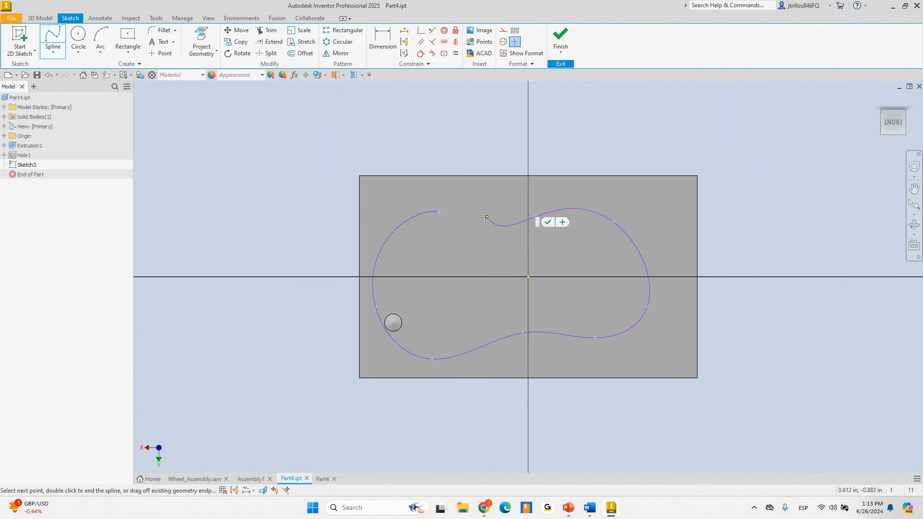
click(438, 212)
right_click(426, 158)
click(448, 165)
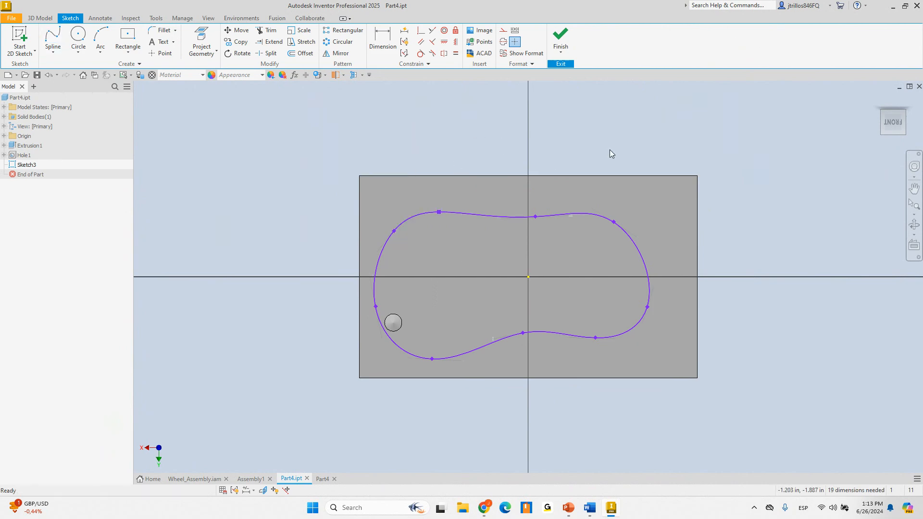
Finish the sketch and start a rectangular pattern of Hole1
click(561, 36)
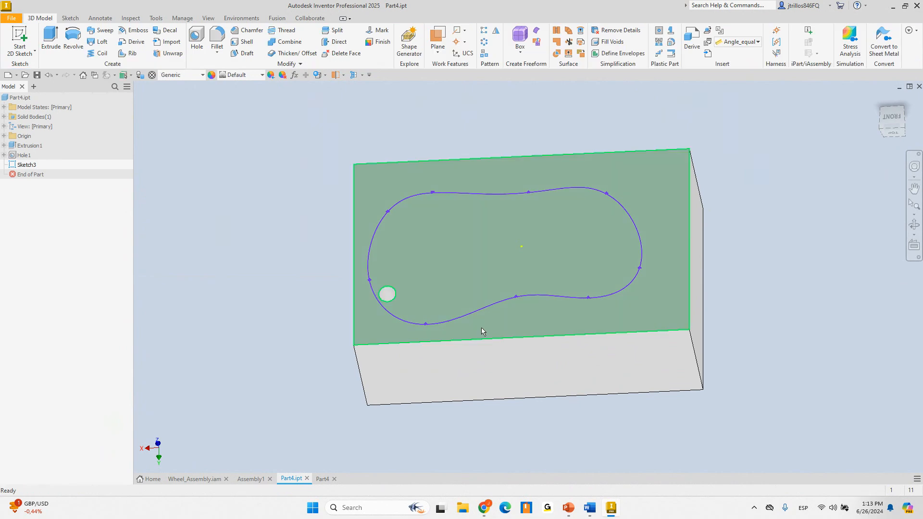
mouse_move(480, 330)
shift+middle_down()
mouse_move(423, 305)
mouse_move(353, 219)
shift+middle_up()
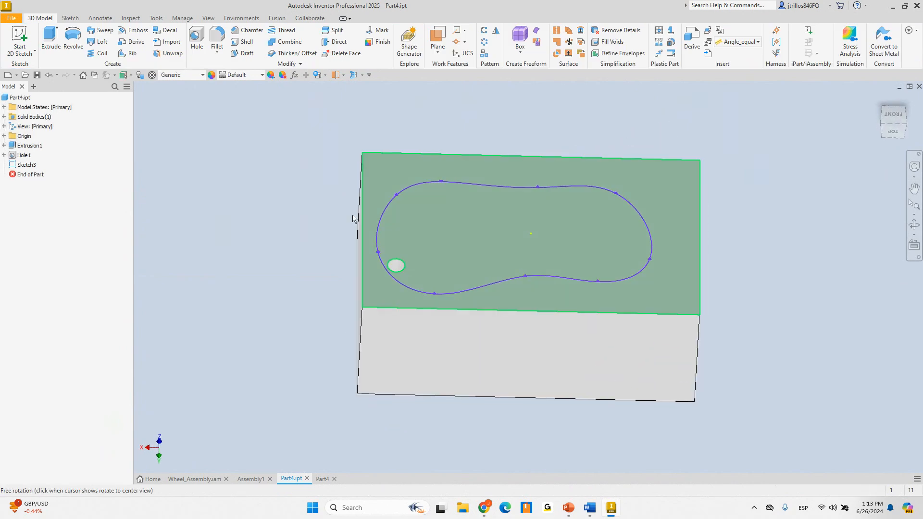
click(484, 36)
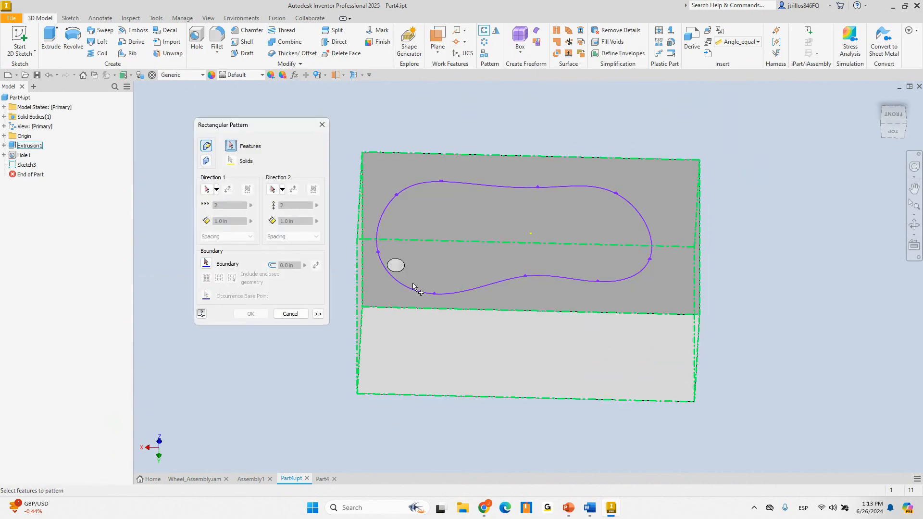
shift+middle_drag(416, 289, 404, 284)
scroll(403, 284, down, 3)
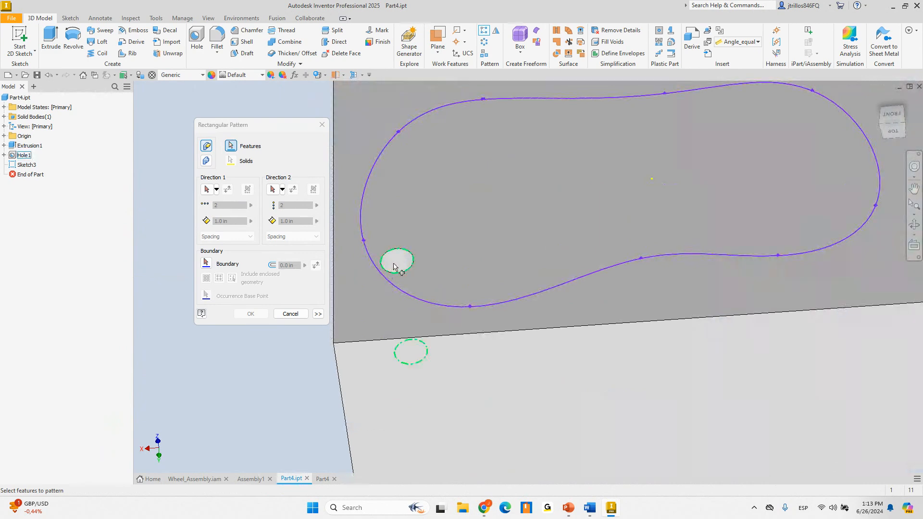
click(394, 266)
scroll(392, 267, up, 3)
Set pattern direction 1 along the block's front edge and direction 2 along its left edge, both at 0.5 spacing
click(207, 189)
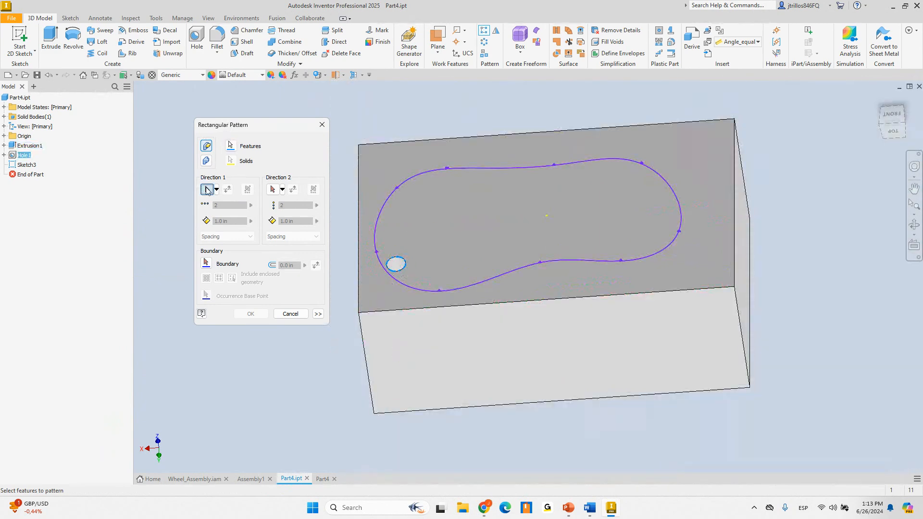
click(416, 309)
click(272, 189)
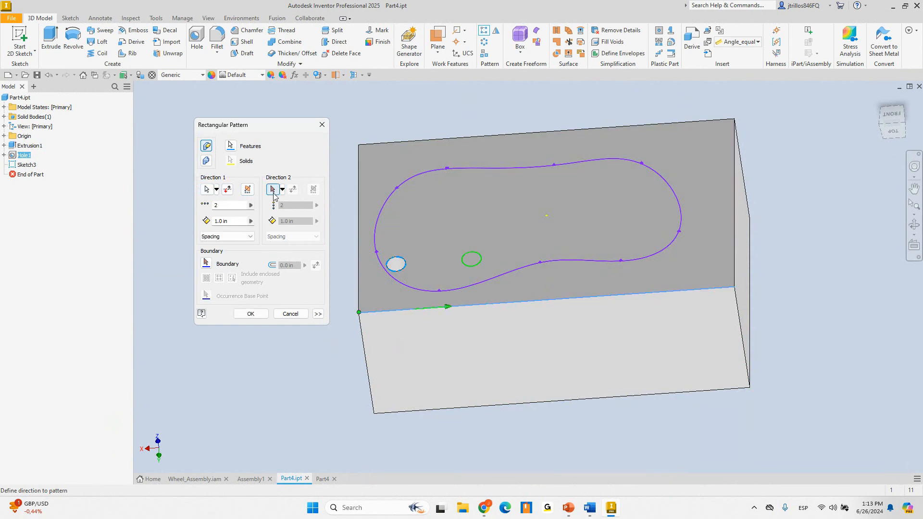
click(358, 270)
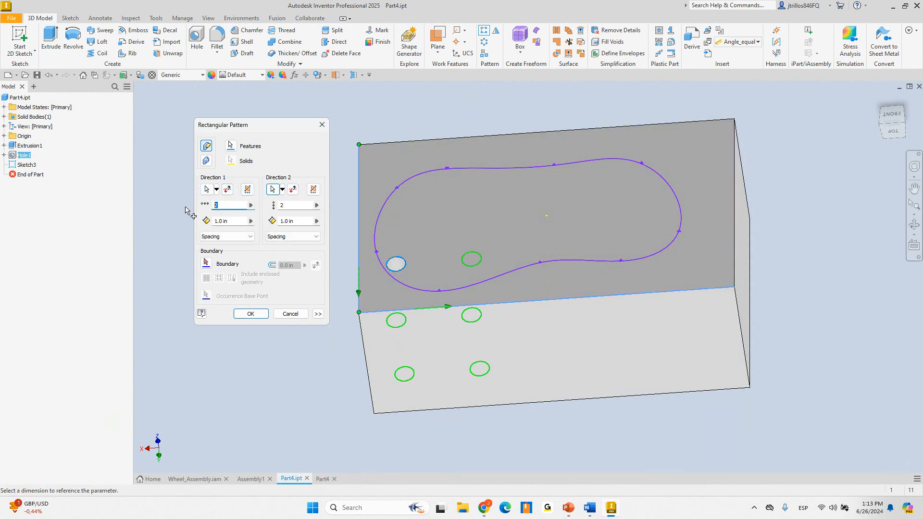
key(Tab)
text(.5)
key(Tab)
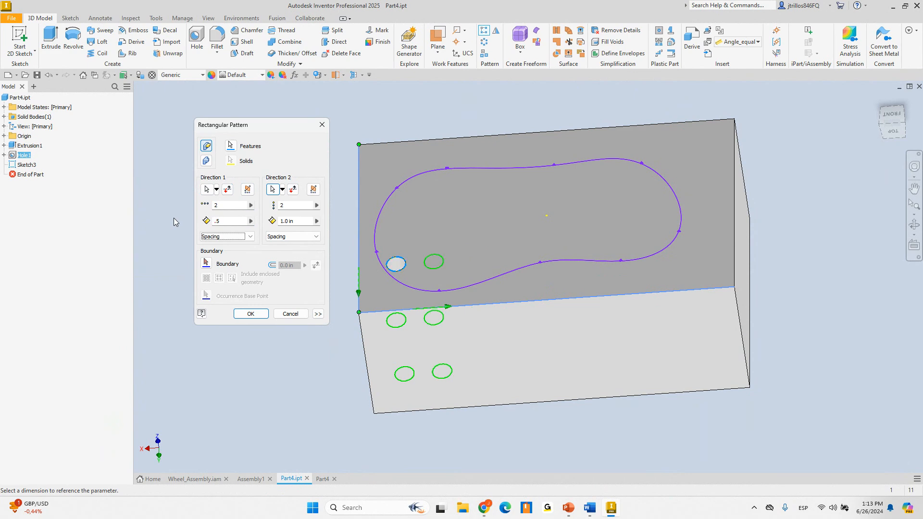
click(292, 223)
text(.5)
key(Tab)
Flip direction 2 upward and set the counts to 10 columns and 5 rows
click(293, 189)
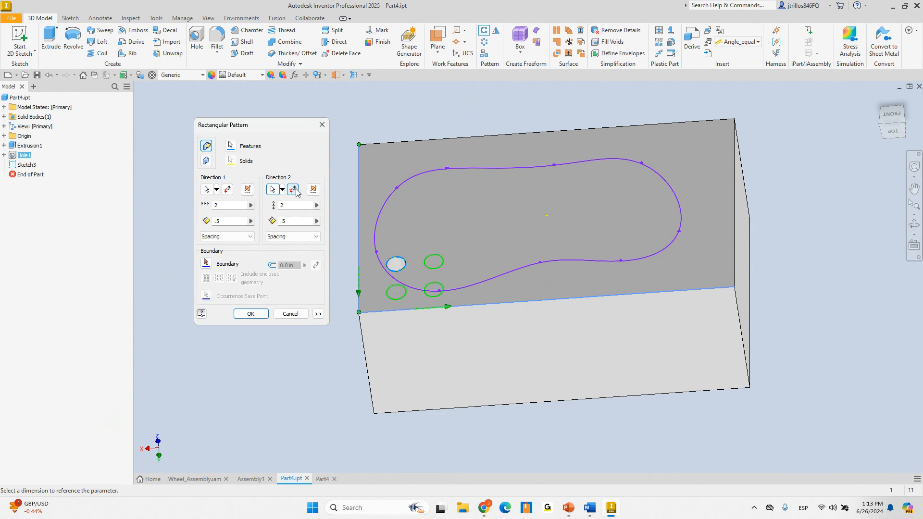
text(5)
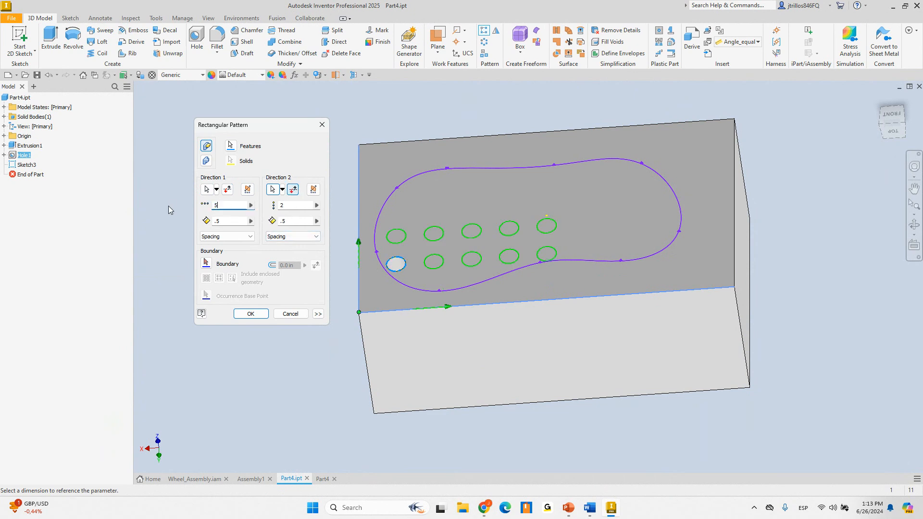
text(10)
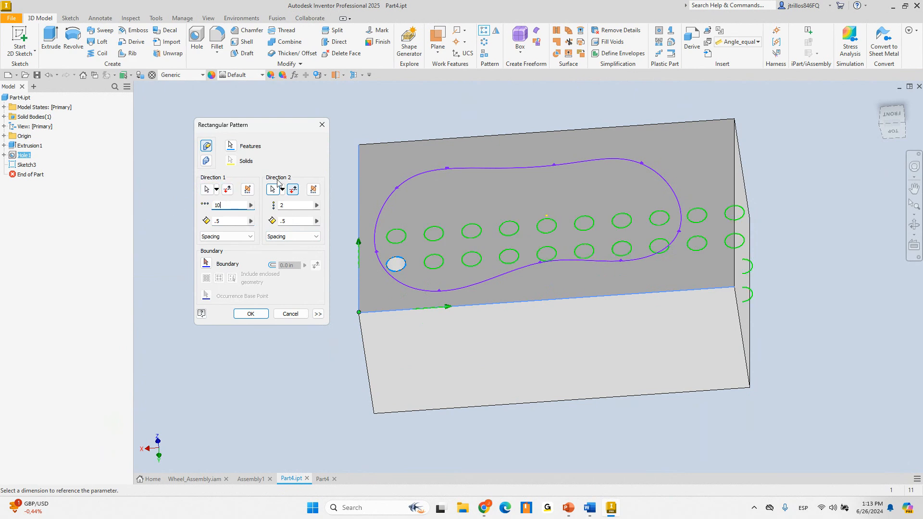
text(5)
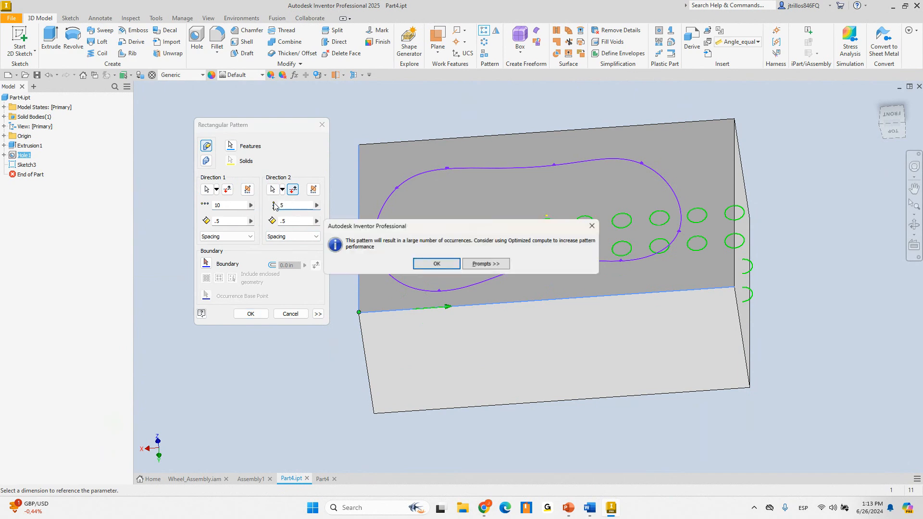
click(438, 264)
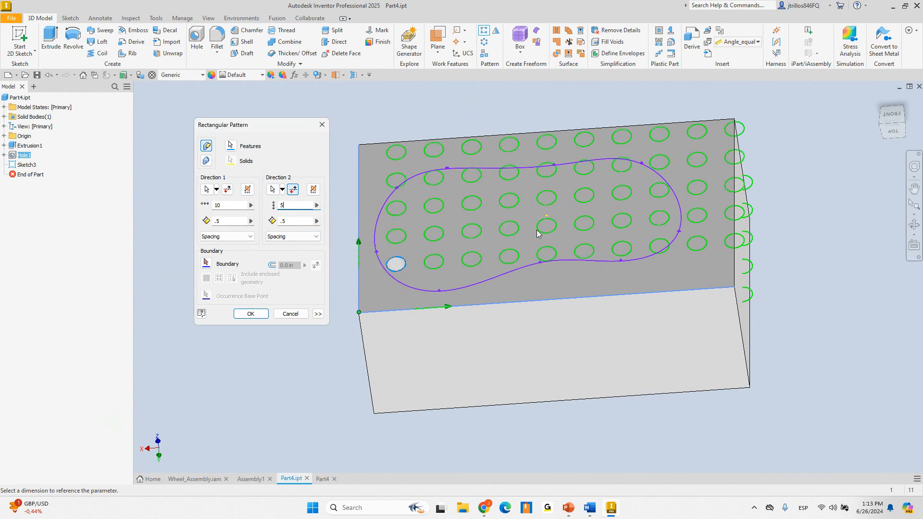
shift+middle_drag(416, 206, 612, 333)
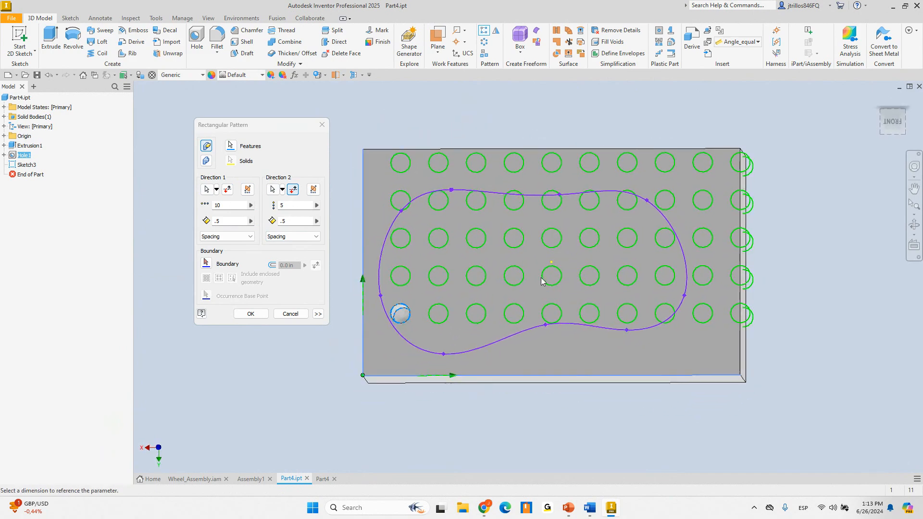
shift+middle_drag(543, 281, 540, 284)
Pick the region inside the spline as the pattern boundary
click(205, 263)
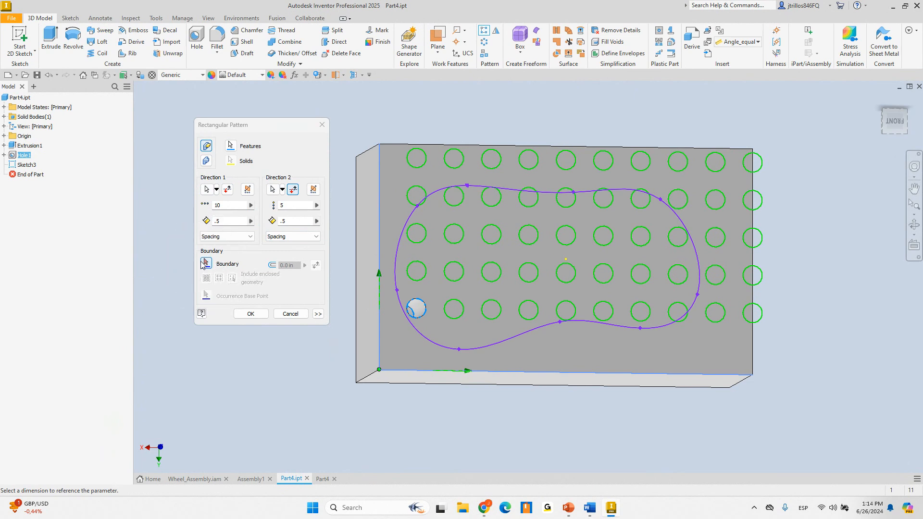
click(423, 234)
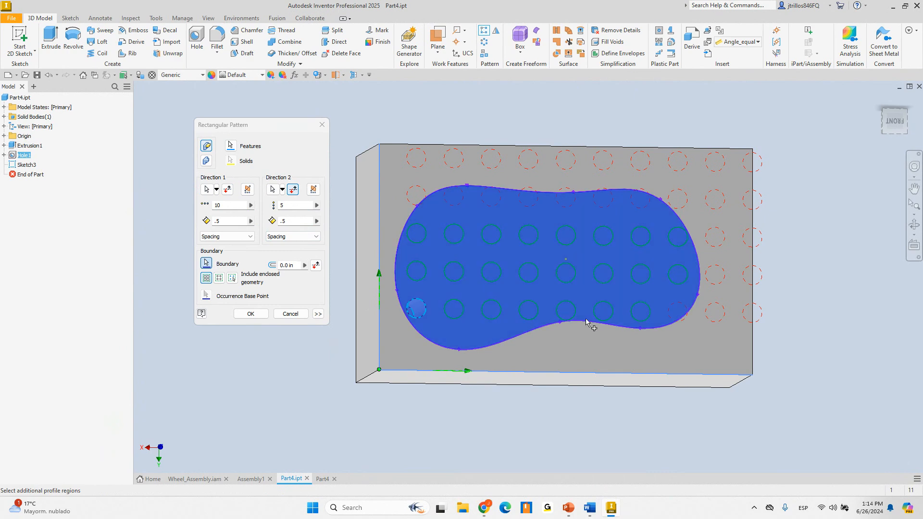
shift+middle_drag(588, 319, 552, 304)
scroll(495, 261, down, 4)
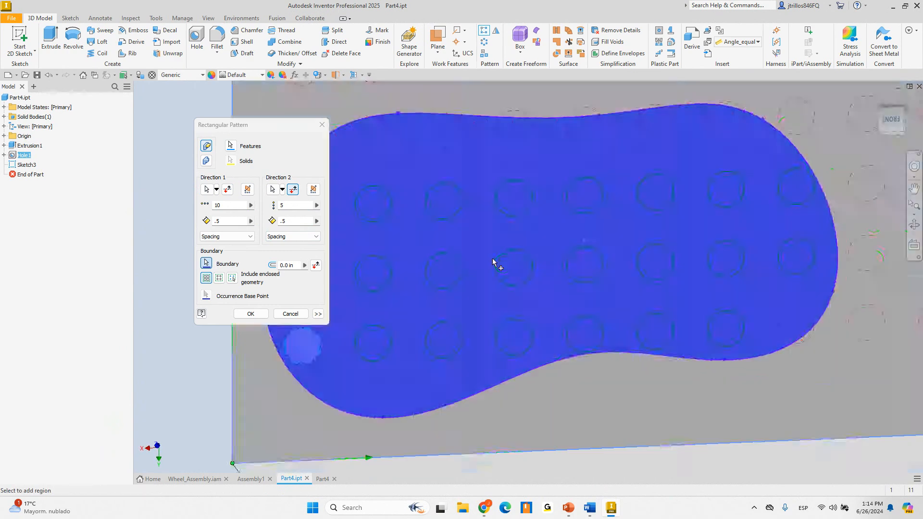
scroll(670, 263, up, 3)
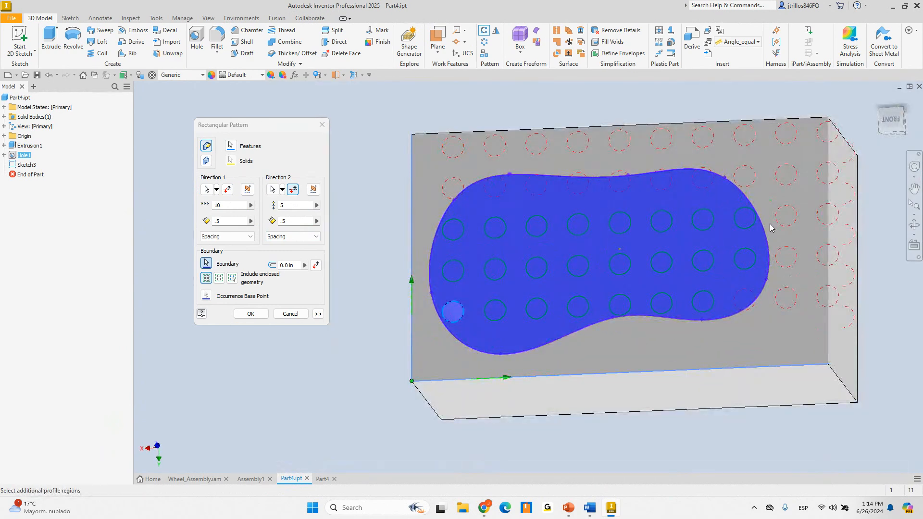
mouse_move(689, 289)
shift+middle_down()
mouse_move(668, 293)
mouse_move(672, 280)
mouse_move(655, 301)
mouse_move(663, 311)
shift+middle_up()
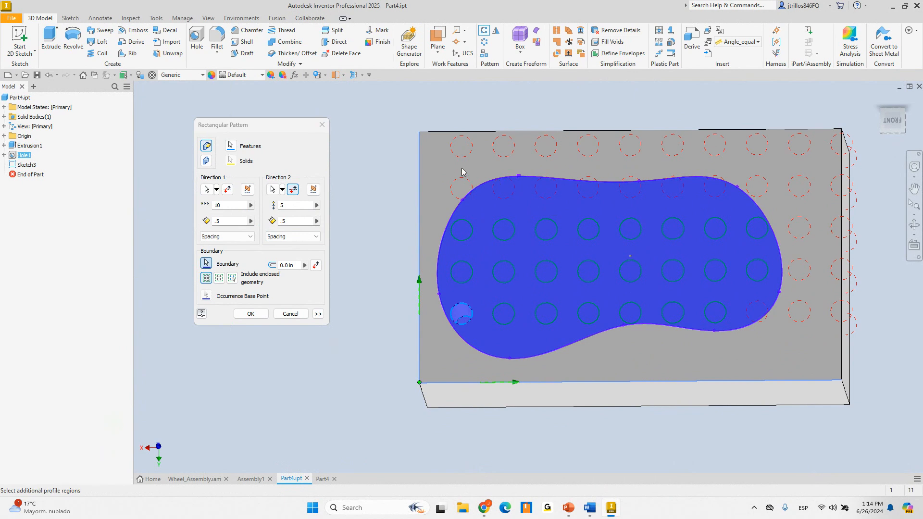
shift+middle_drag(745, 331, 682, 311)
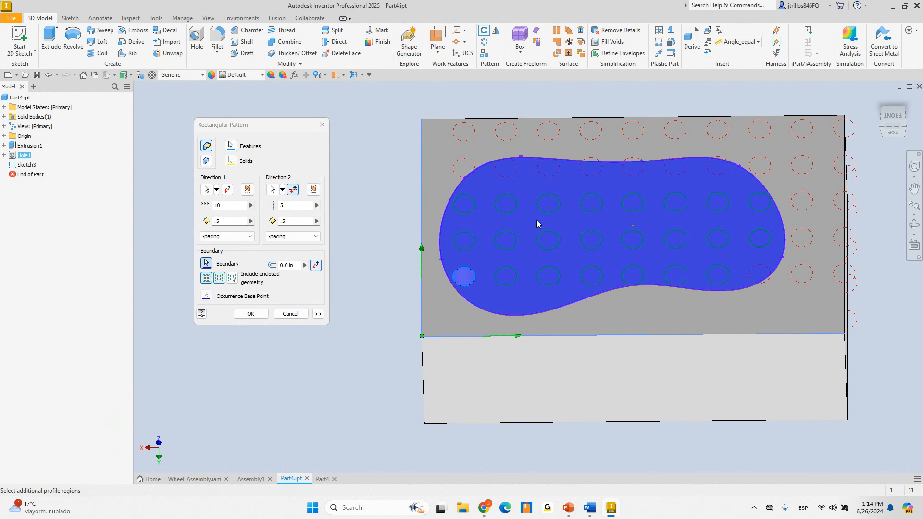
From the Front view, reselect the spline-enclosed region and include holes using their centroids
click(893, 118)
scroll(459, 267, up, 4)
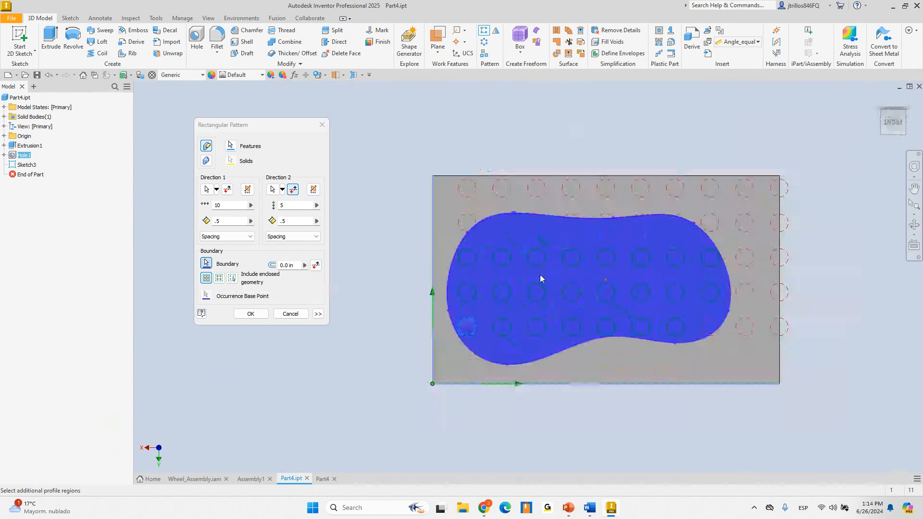
scroll(538, 275, down, 2)
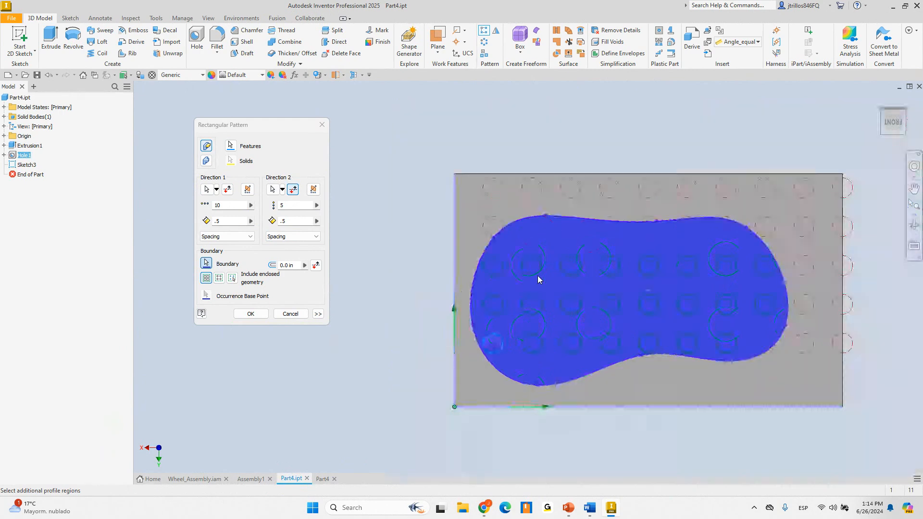
scroll(778, 217, up, 3)
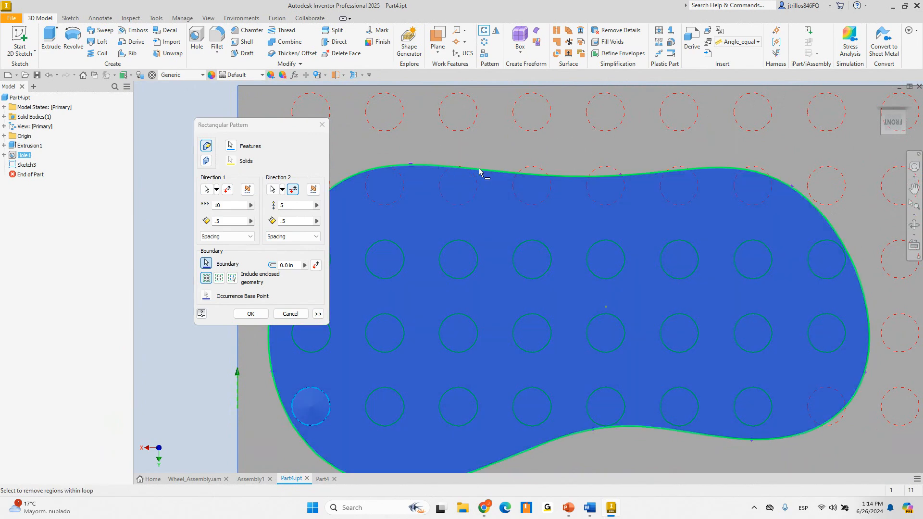
click(480, 171)
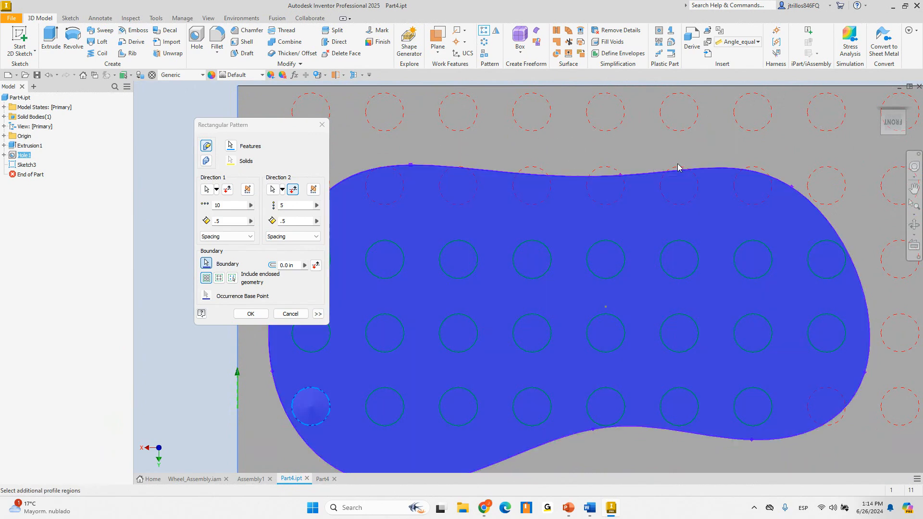
click(219, 279)
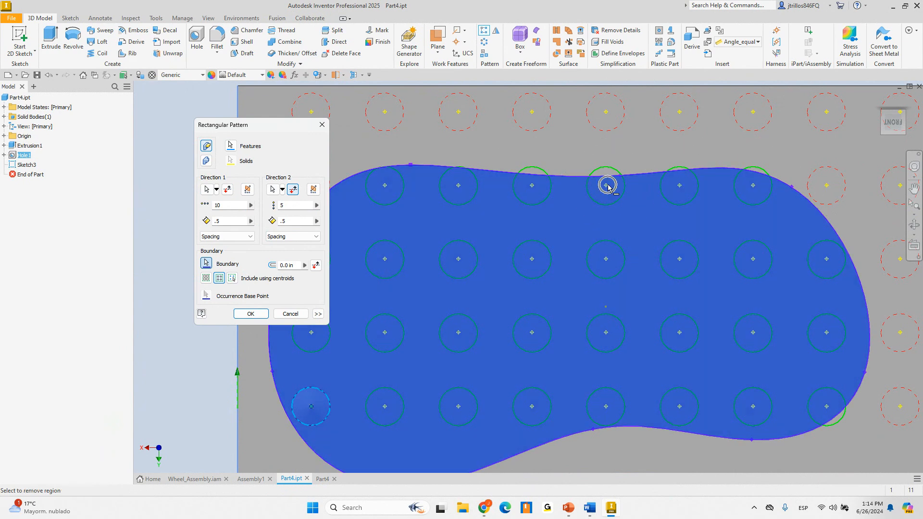
scroll(647, 212, down, 3)
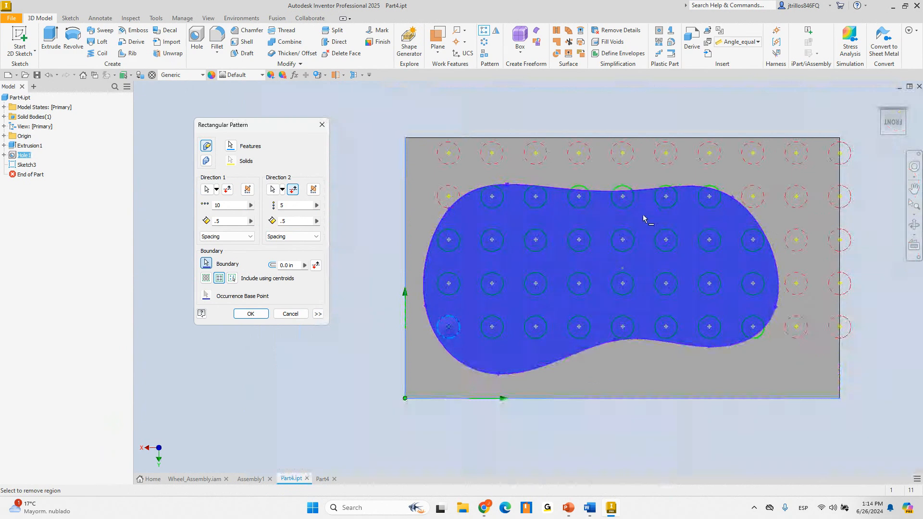
Try including holes by occurrence base points using the original hole, then revert to centroids
click(233, 279)
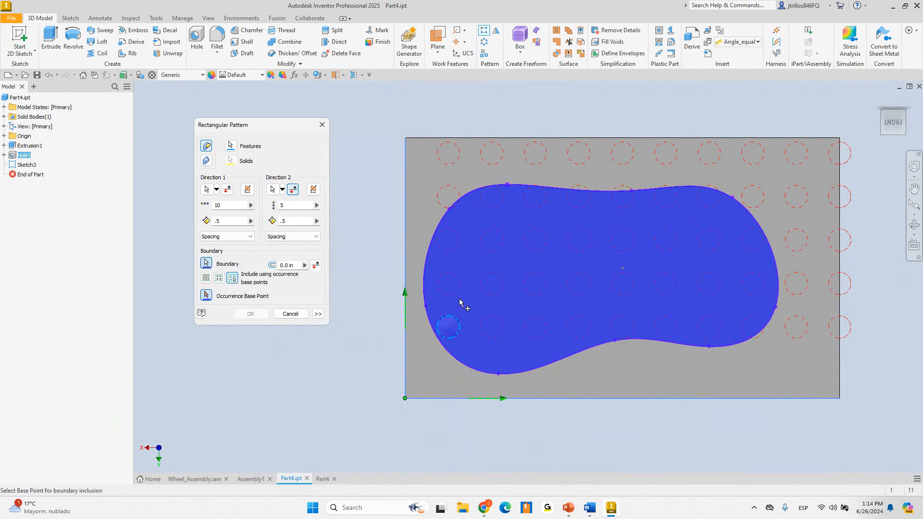
click(460, 328)
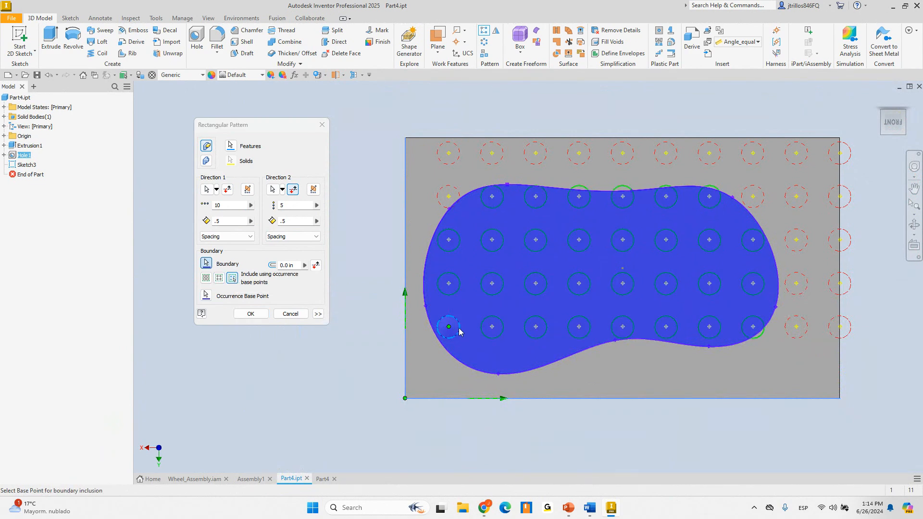
scroll(460, 331, up, 6)
scroll(496, 331, down, 4)
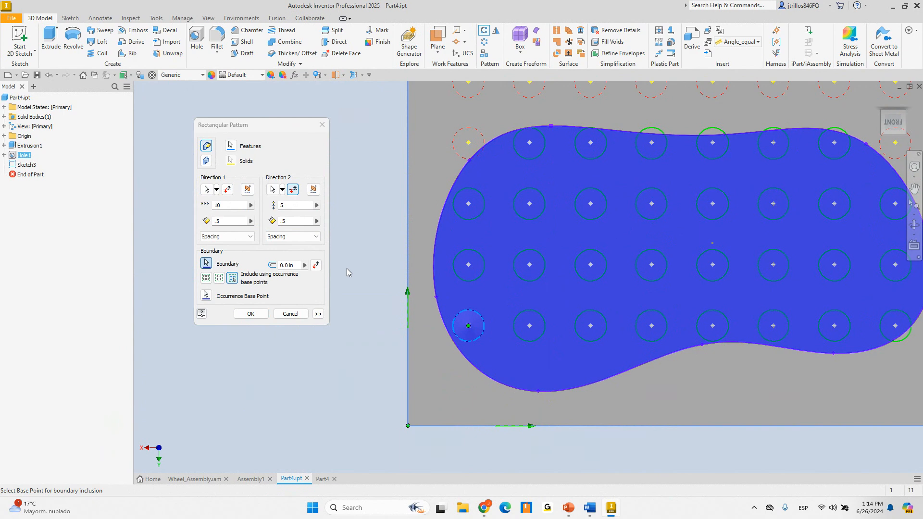
shift+middle_drag(400, 325, 395, 301)
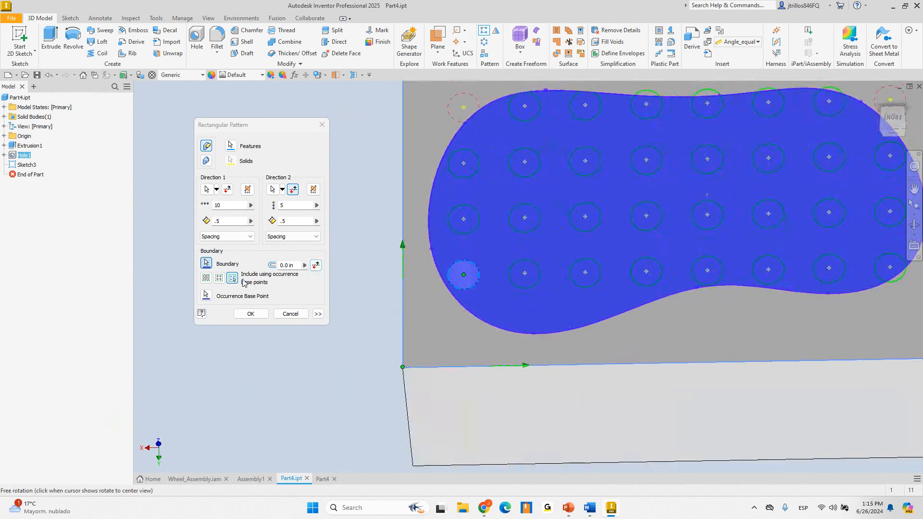
click(218, 278)
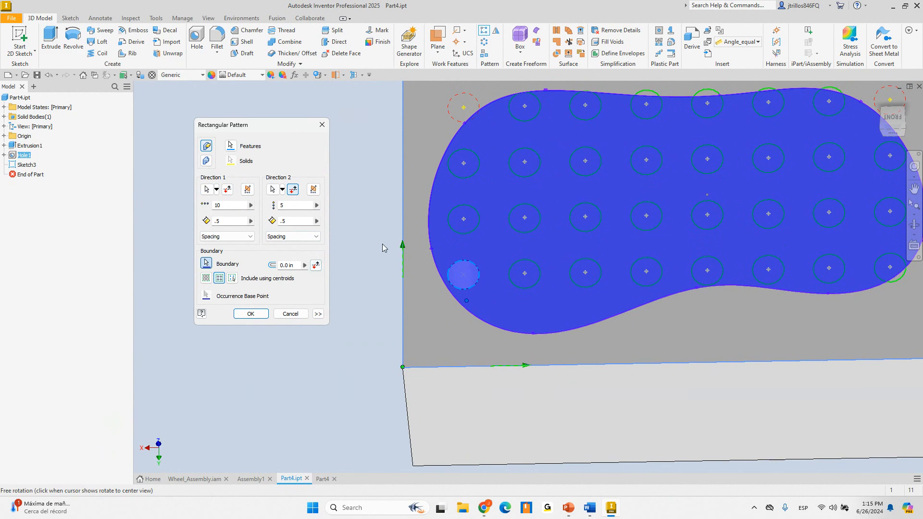
Set the Boundary Offset to 0.15 in, create Rectangular Pattern1, and return to the Home view
double_click(289, 264)
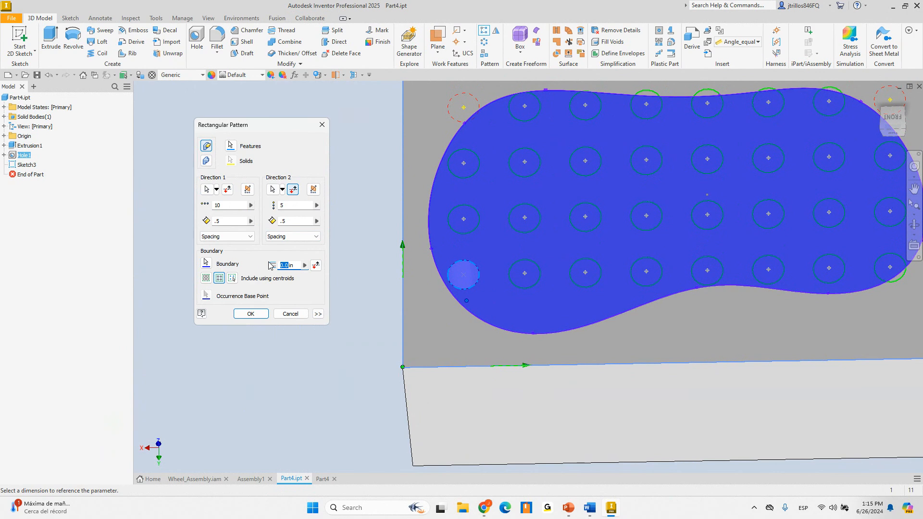
text(.15)
shift+middle_drag(601, 235, 594, 251)
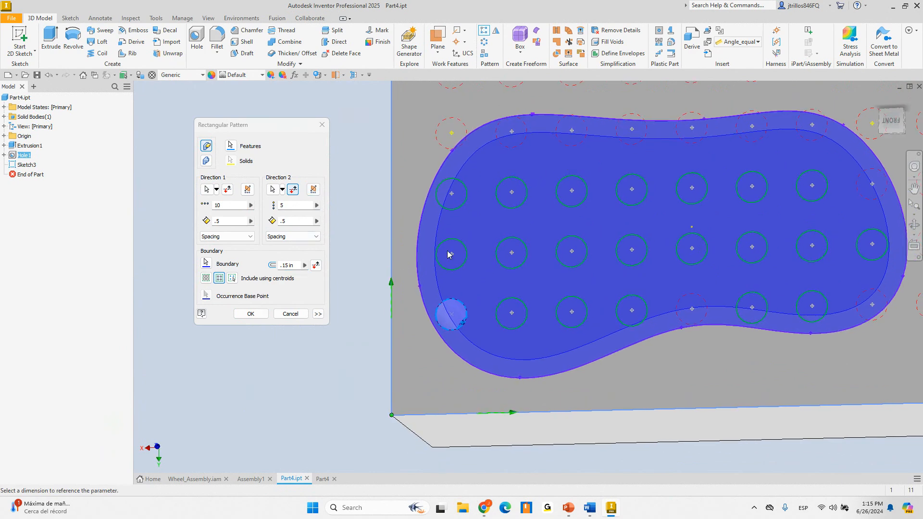
click(248, 319)
scroll(382, 325, down, 5)
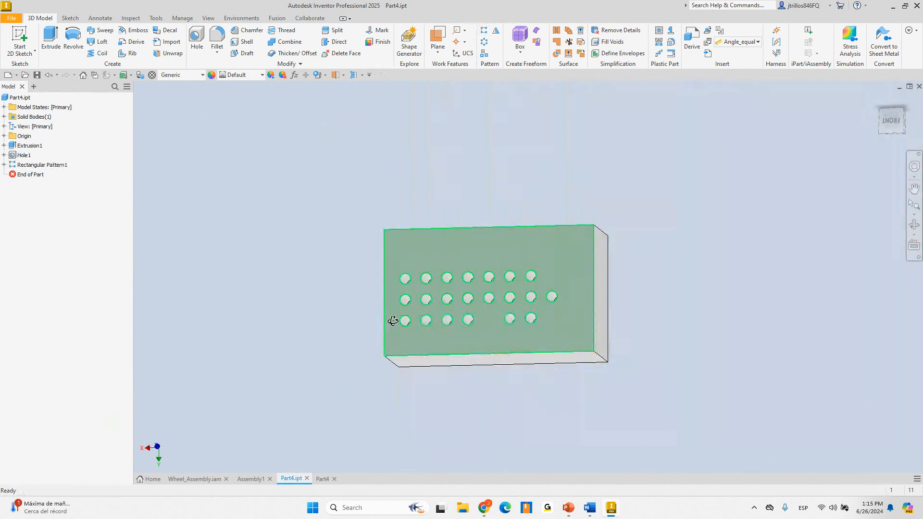
shift+middle_drag(394, 322, 431, 288)
scroll(459, 273, up, 5)
key(F6)
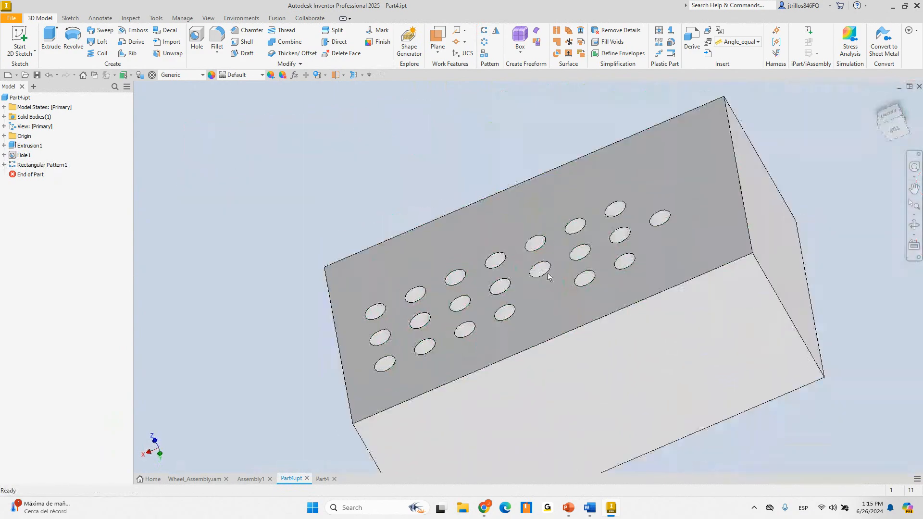
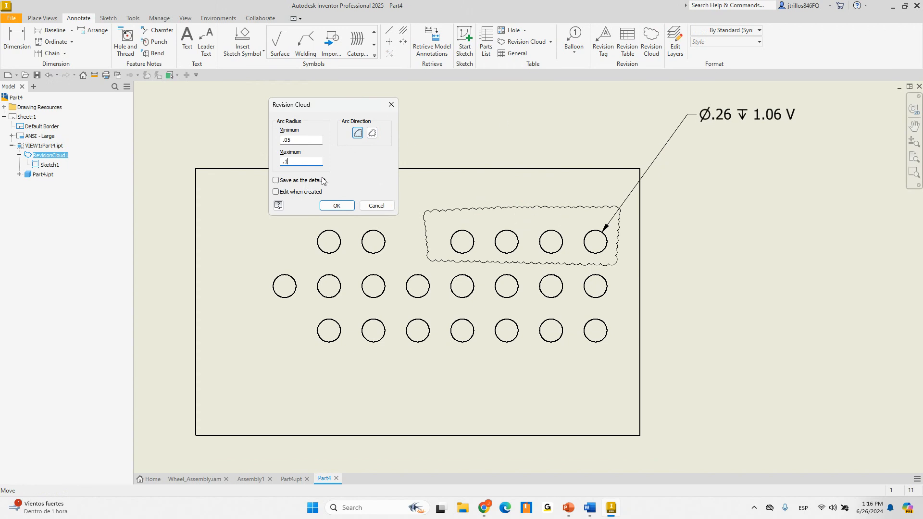
Shrink the revision cloud's arcs and pull its corners in around the four holes, deleting the top-middle vertex
click(336, 206)
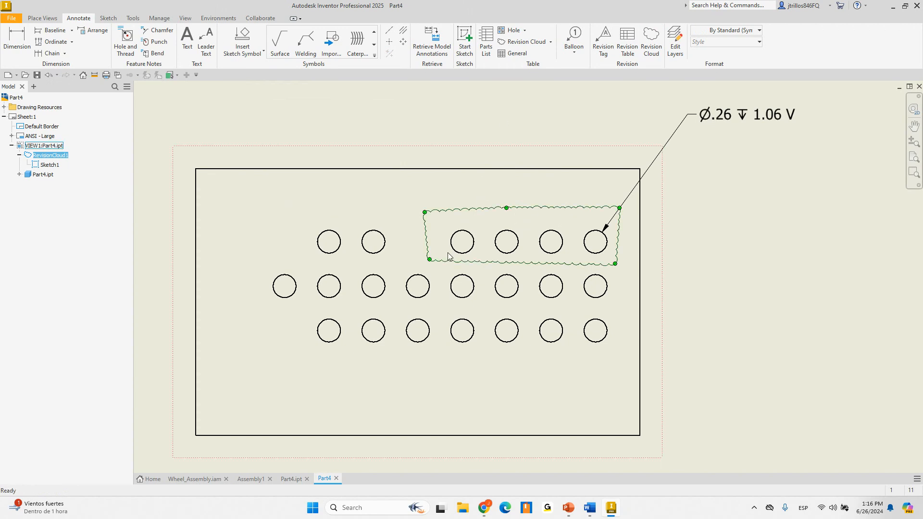
drag(430, 261, 450, 266)
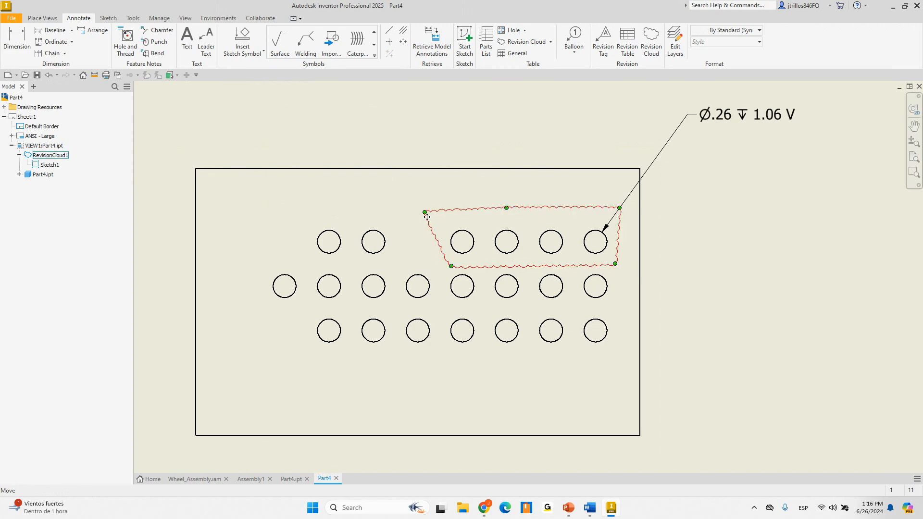
drag(425, 213, 435, 214)
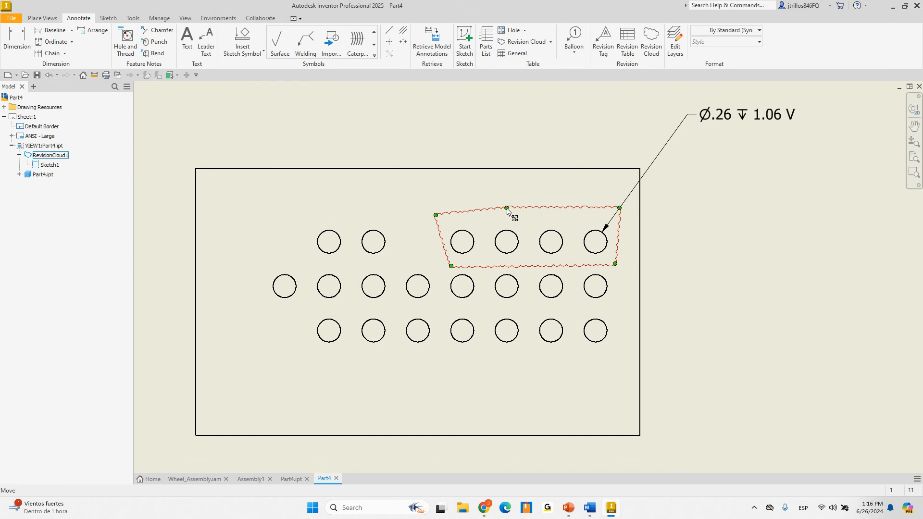
right_click(507, 208)
click(535, 262)
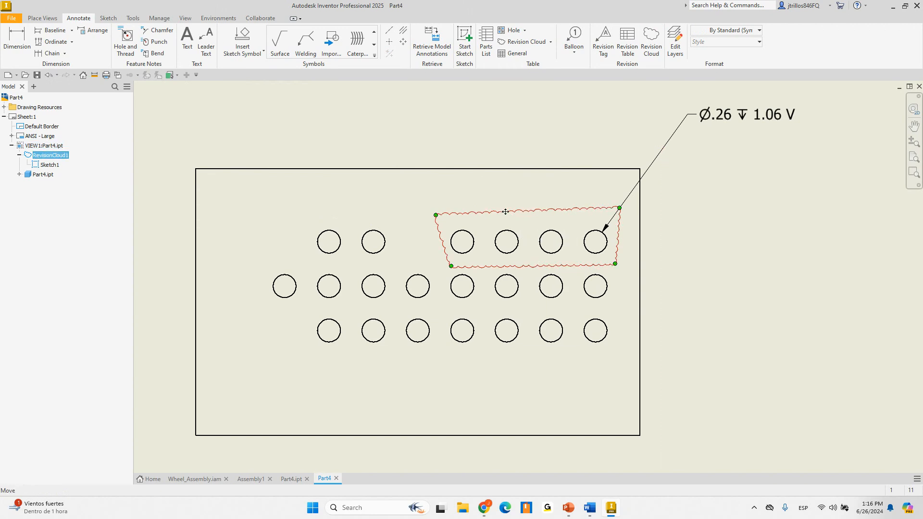
drag(436, 216, 447, 217)
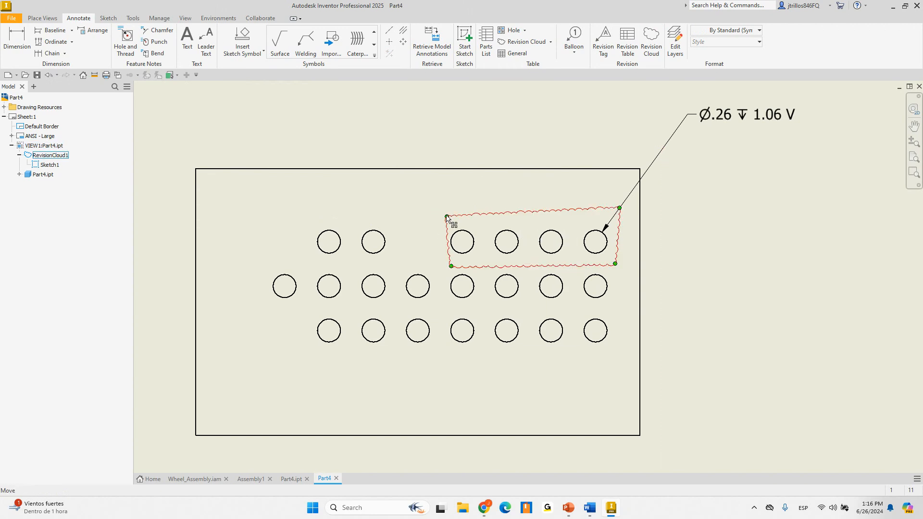
In the cloud's sketch, constrain the left and right edges vertical and top and bottom horizontal
right_click(45, 163)
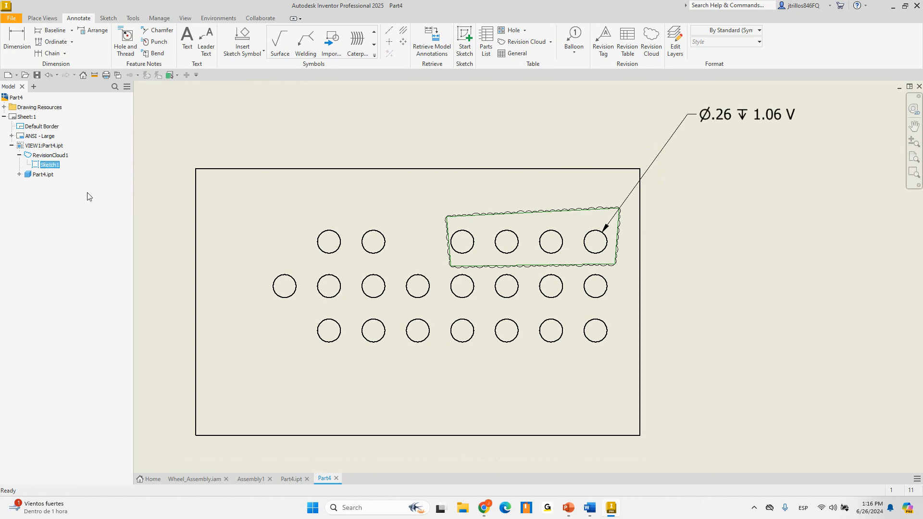
click(77, 191)
right_click(509, 122)
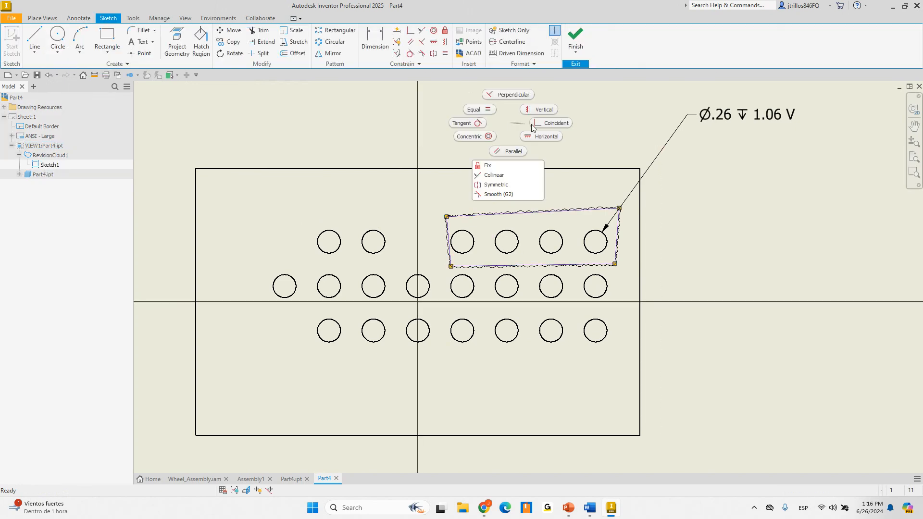
click(541, 111)
click(449, 242)
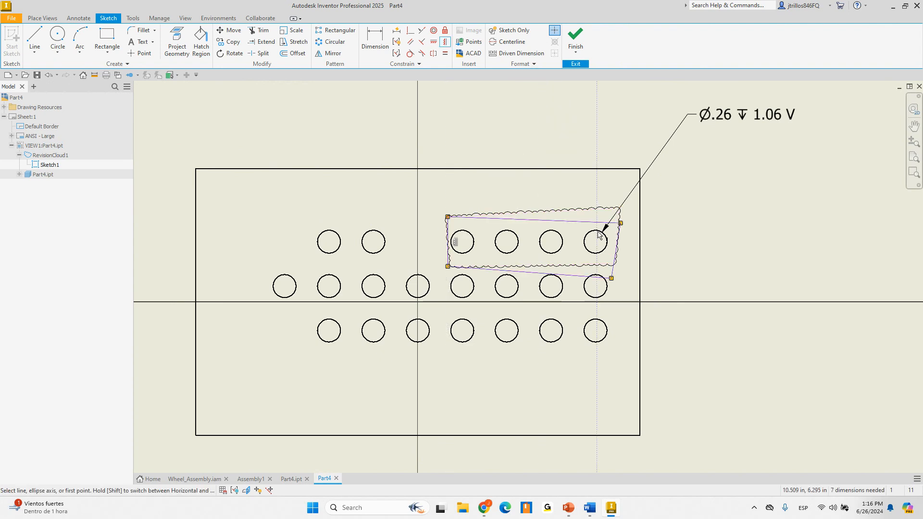
click(622, 247)
shift+click(588, 221)
click(517, 268)
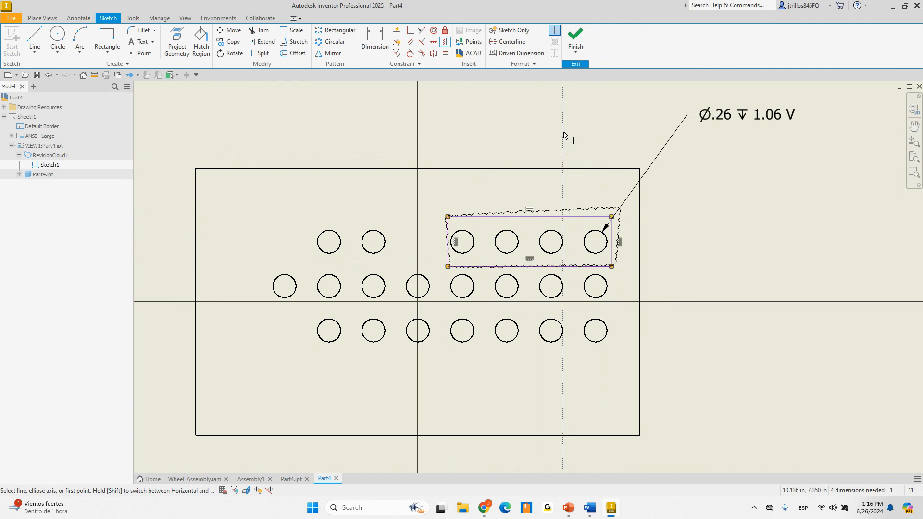
key(Escape)
Finish the sketch and deselect the now-rectangular revision cloud
click(583, 35)
scroll(605, 243, up, 4)
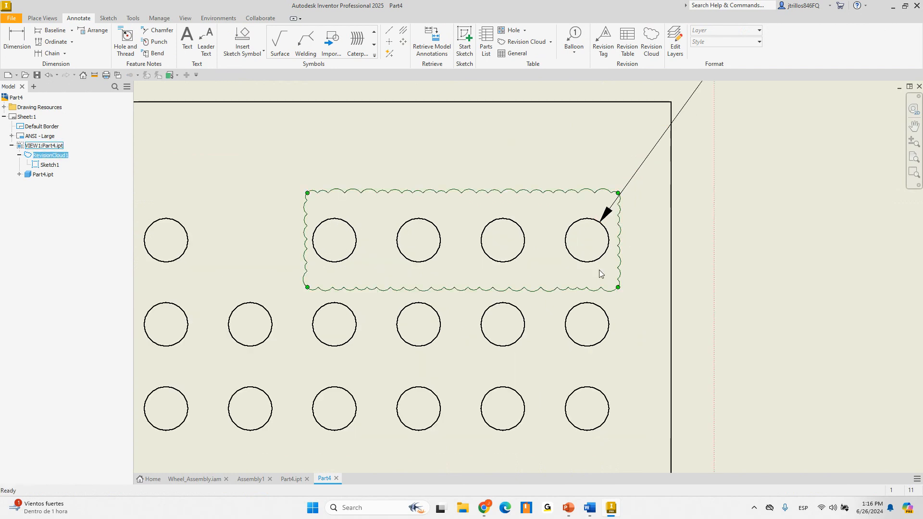
scroll(592, 276, down, 4)
click(693, 266)
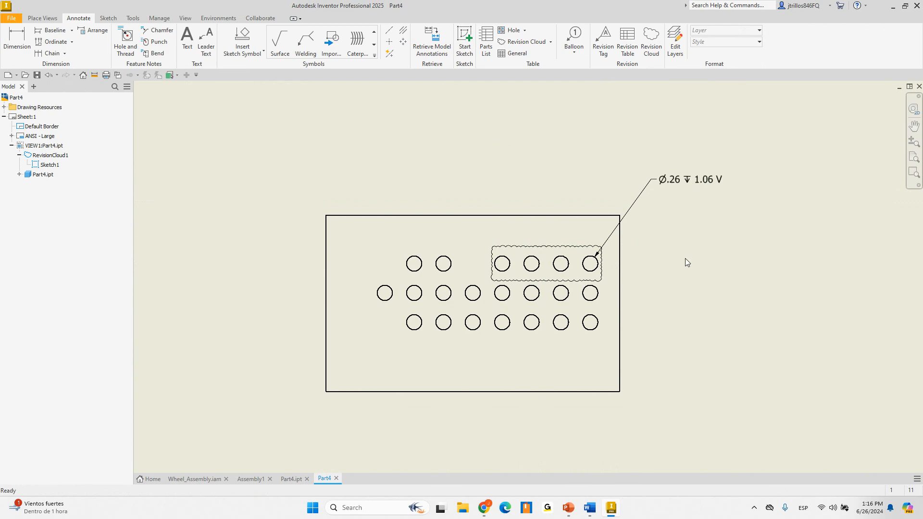
Bring the 'Inventor 2025 – What's new' slideshow to the front
middle_drag(685, 259, 675, 258)
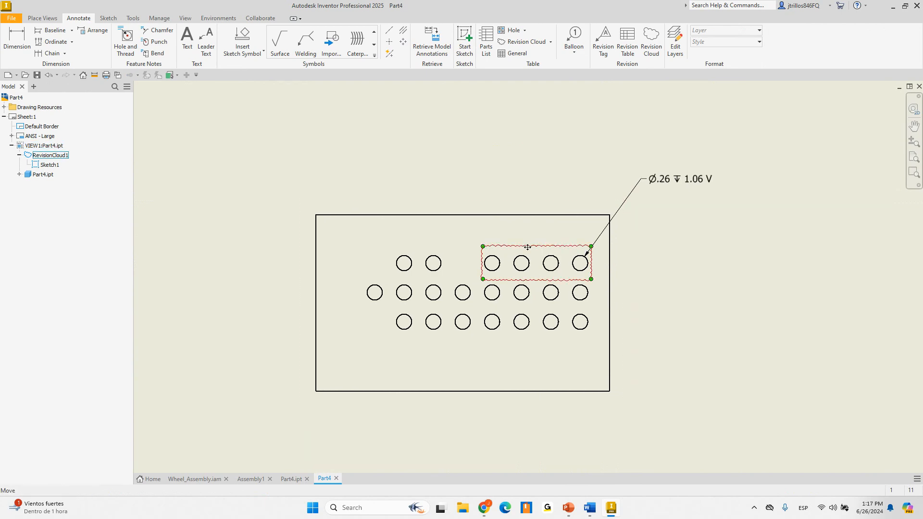
scroll(599, 179, down, 4)
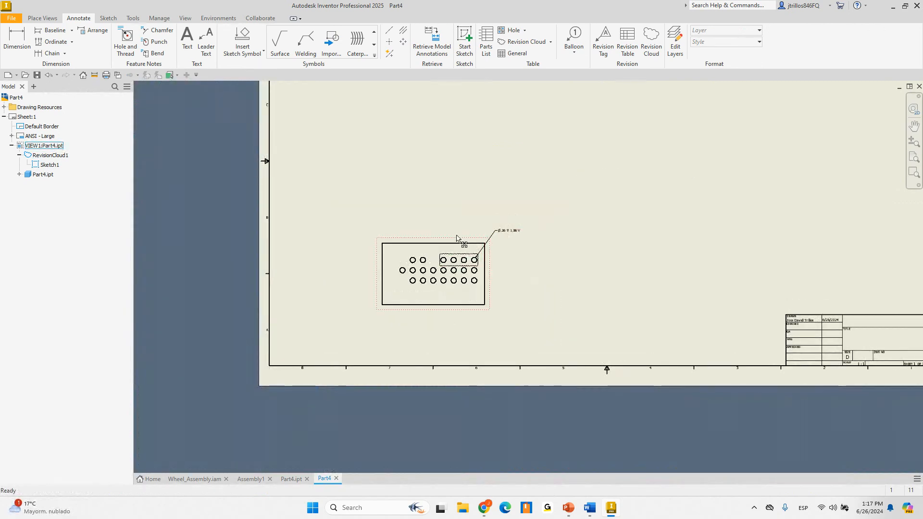
scroll(467, 241, up, 2)
scroll(423, 306, down, 4)
scroll(540, 414, up, 2)
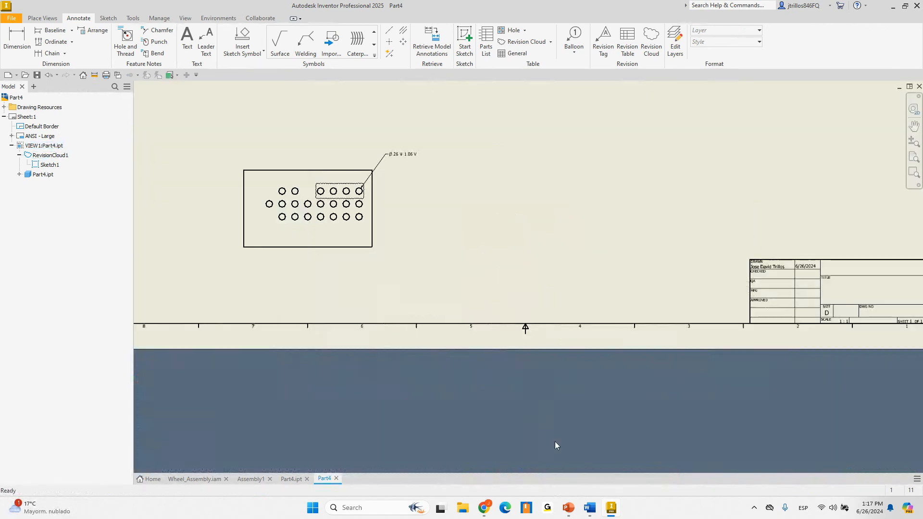
mouse_move(563, 508)
click(566, 482)
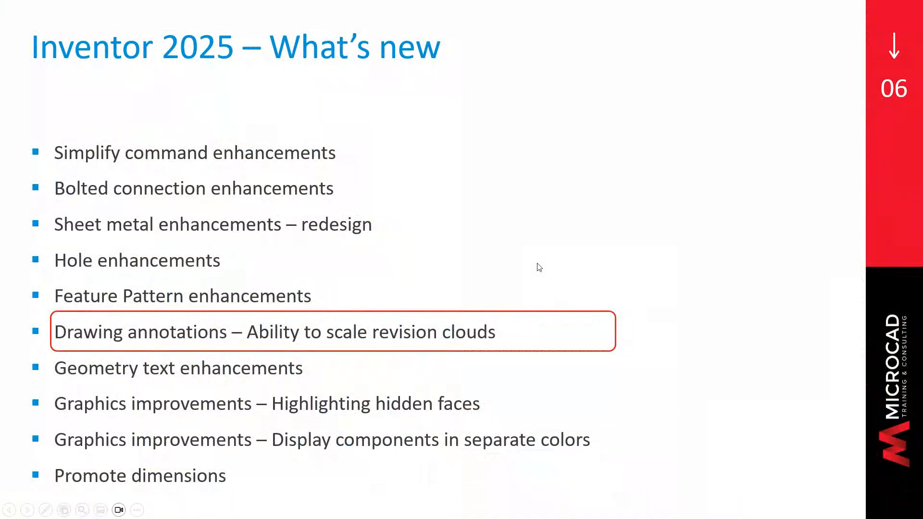
Advance the What's new slide so 'Geometry text enhancements' is highlighted
click(531, 234)
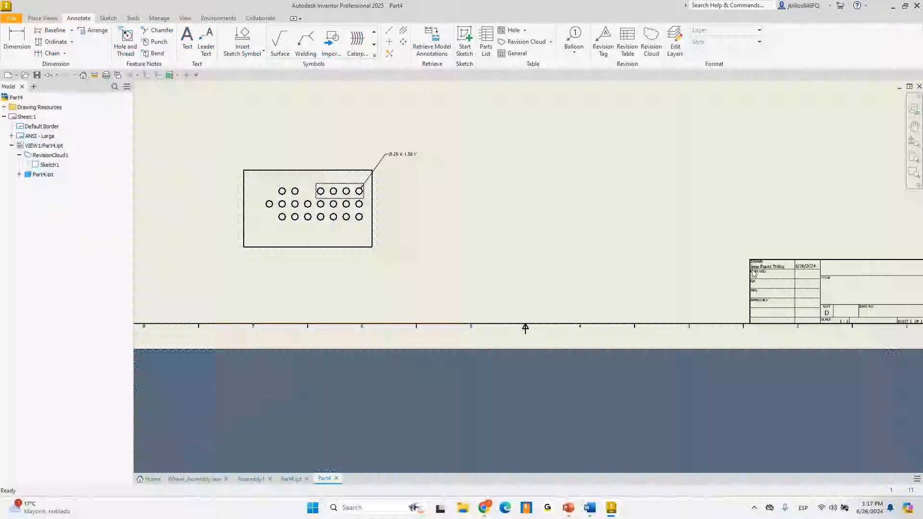
In Part4.ipt, try a 0.875 in fillet on the block's left vertical edge, then cancel it
click(291, 479)
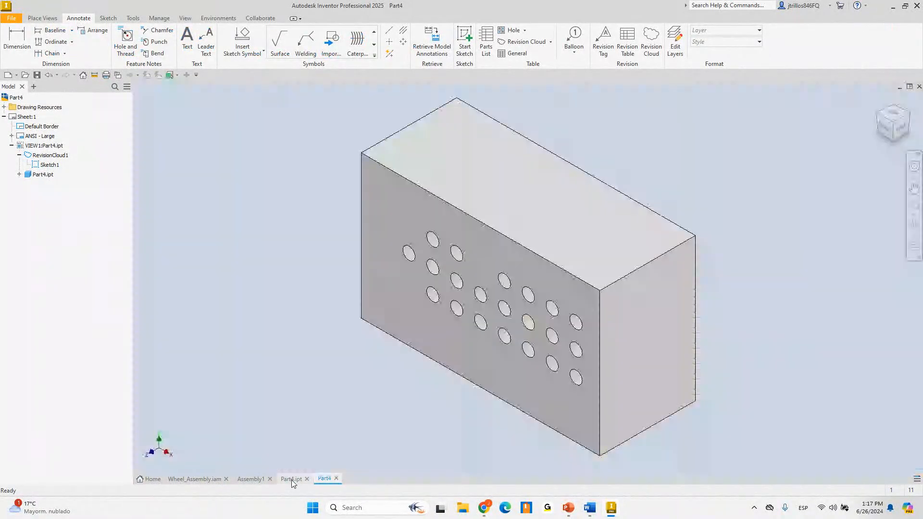
mouse_move(396, 287)
shift+middle_down()
mouse_move(381, 284)
mouse_move(456, 242)
shift+middle_up()
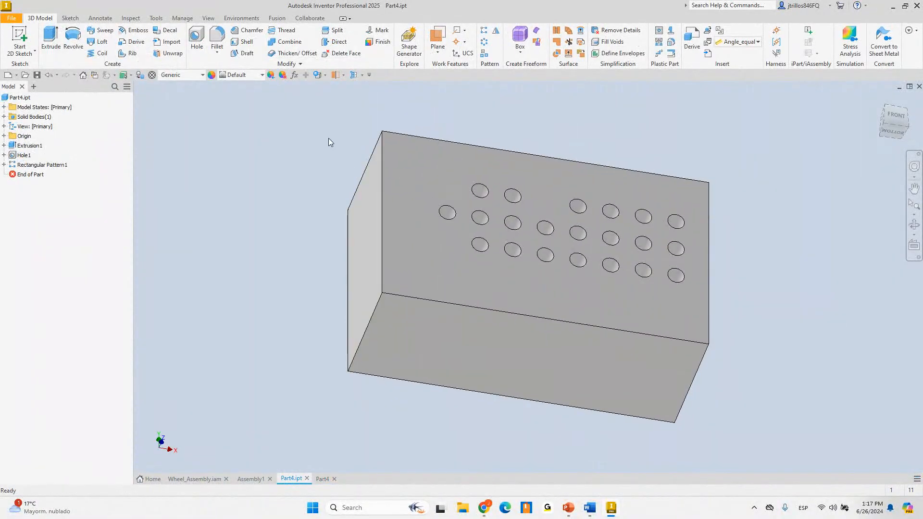
click(217, 40)
click(375, 316)
drag(369, 317, 386, 306)
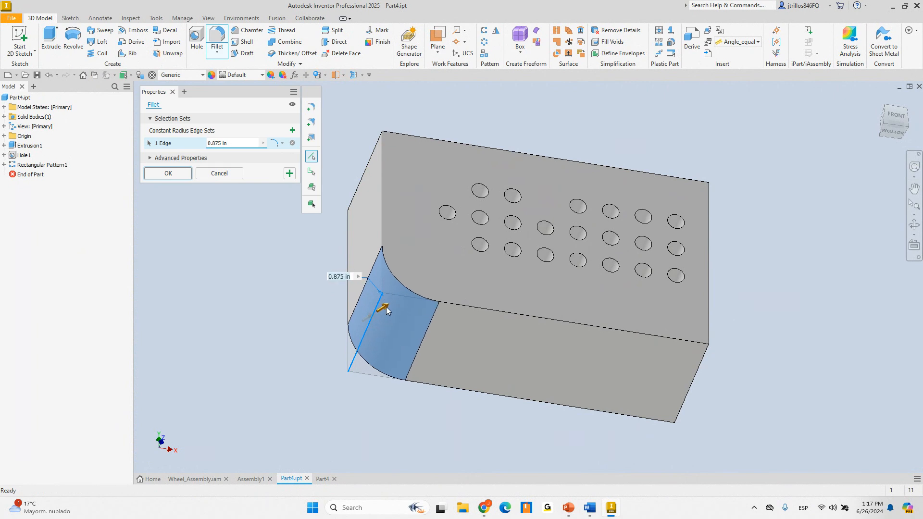
click(220, 173)
Sketch a downward-sagging spline across the block's front face from left edge to right edge
click(19, 40)
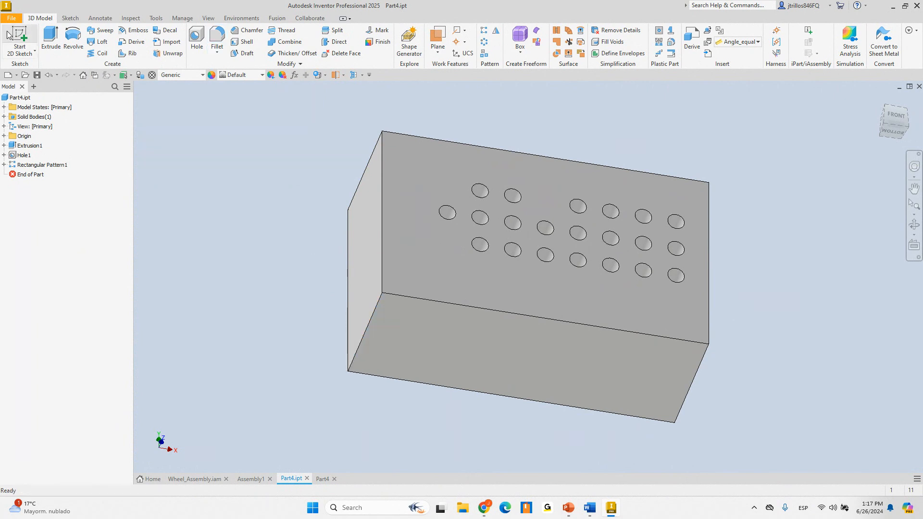
click(485, 295)
click(53, 37)
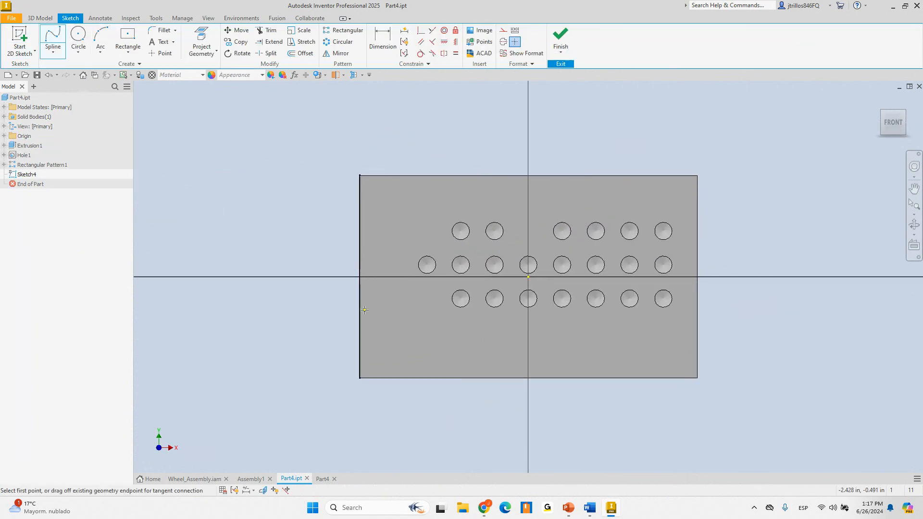
click(360, 311)
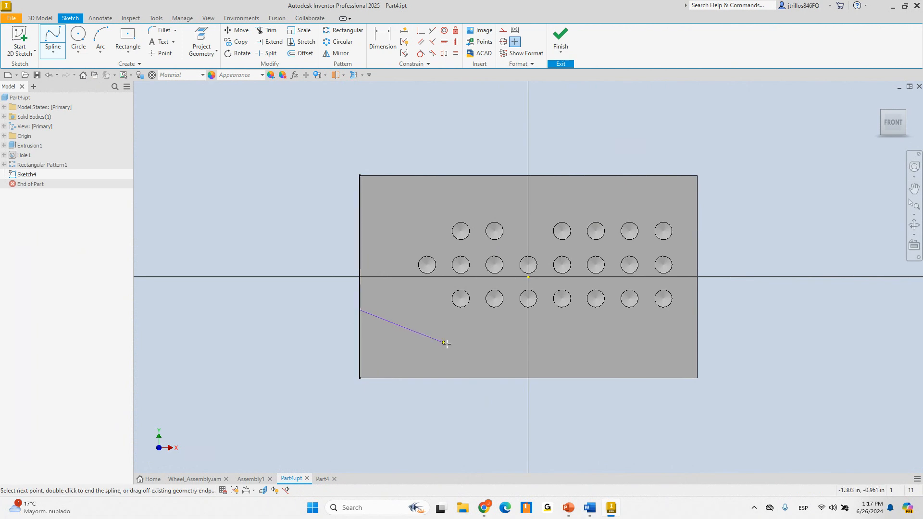
click(486, 349)
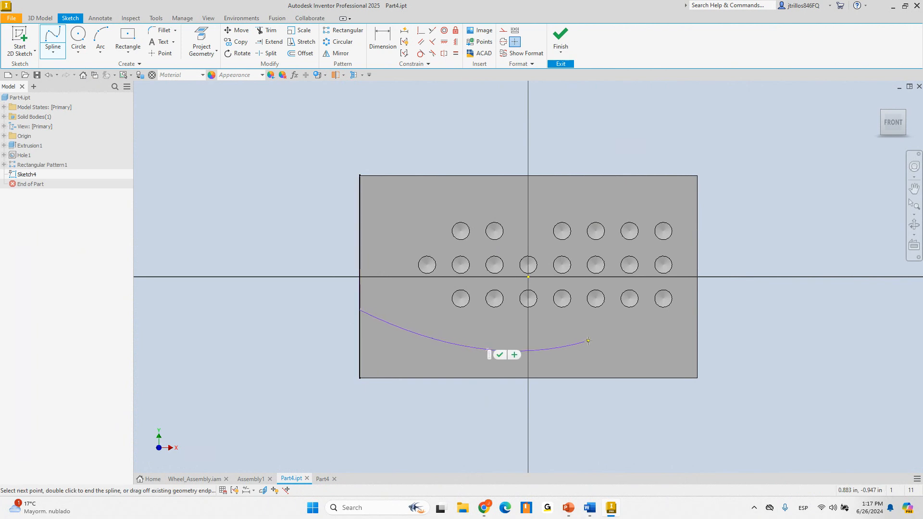
click(605, 347)
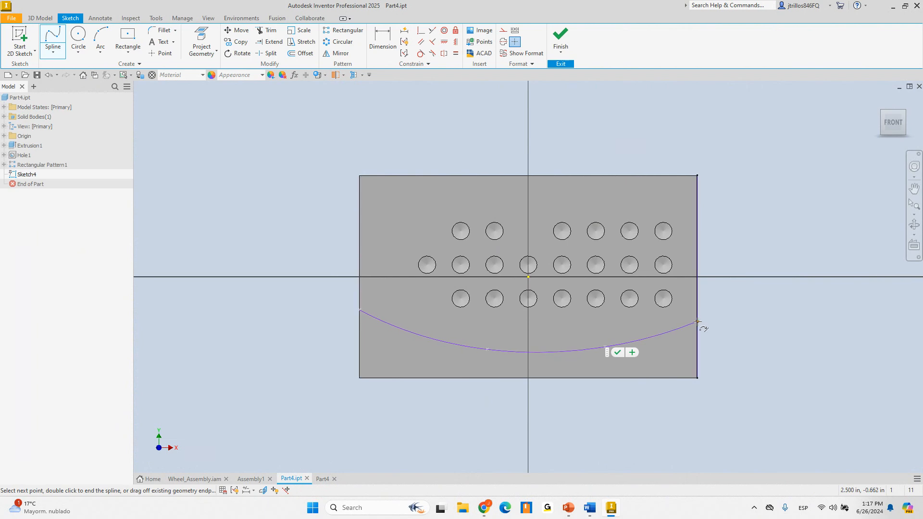
right_click(729, 240)
click(769, 240)
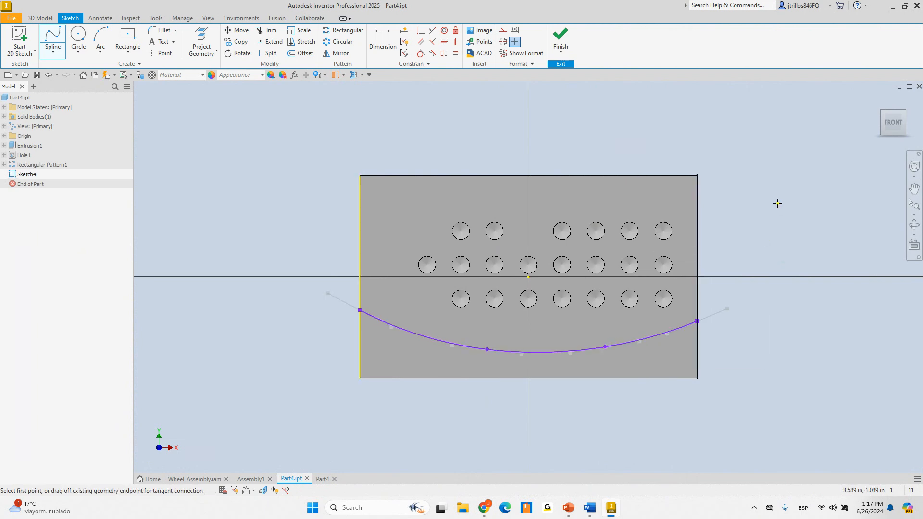
key(Escape)
Project the face's edges into the sketch and finish Sketch4
click(202, 40)
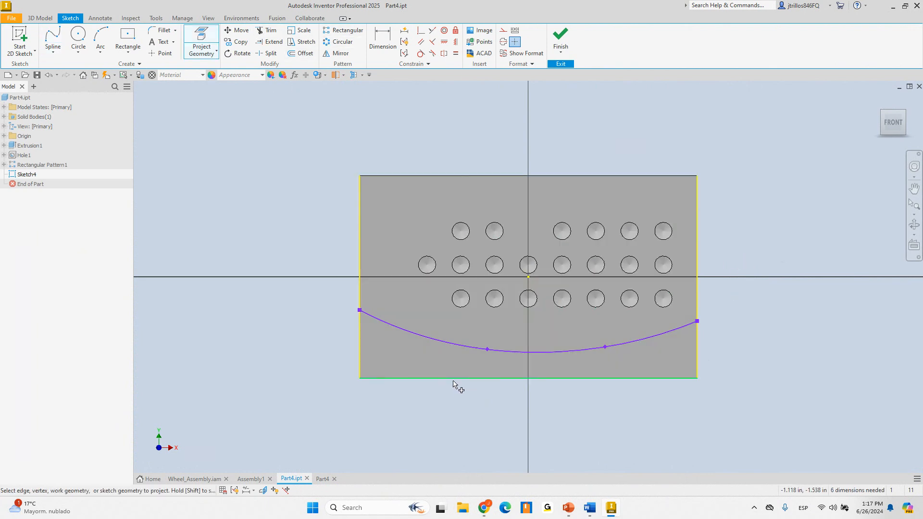
right_click(235, 153)
click(275, 153)
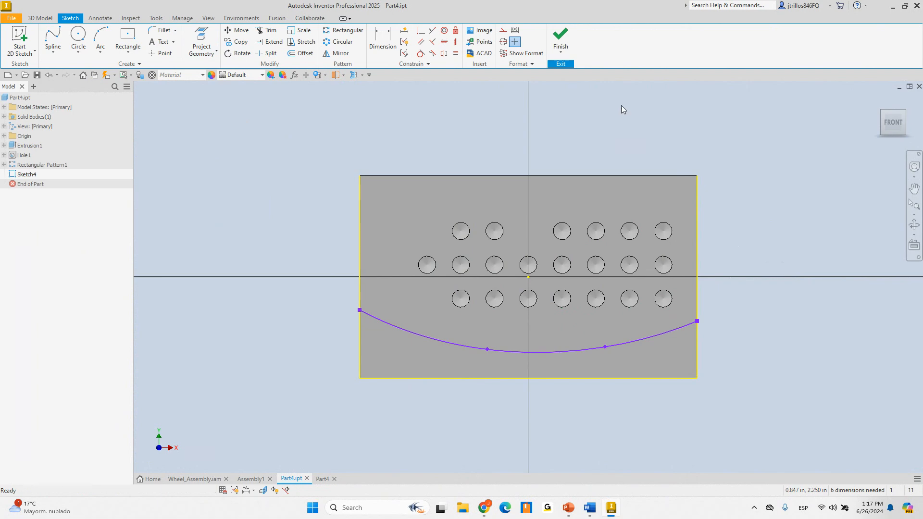
click(560, 37)
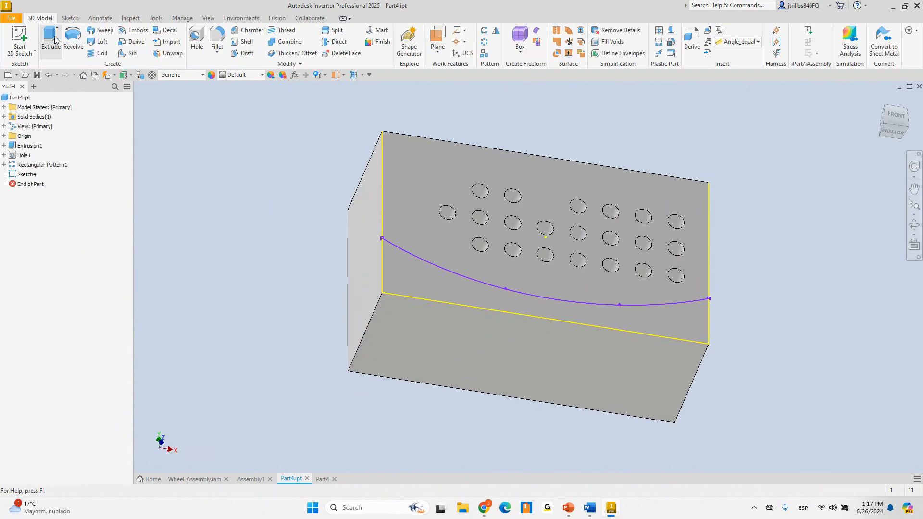
Extrude the spline profile as a Through All cut, creating Extrusion2
click(51, 40)
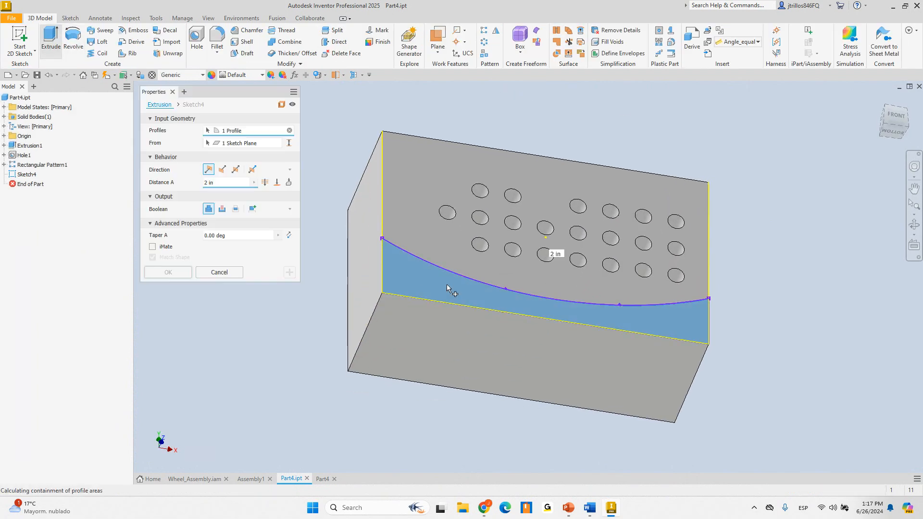
click(223, 170)
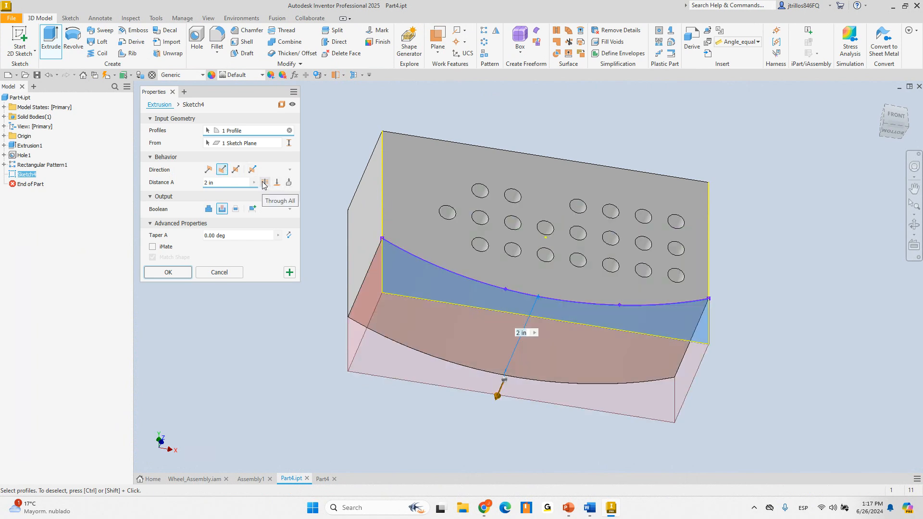
click(264, 182)
click(175, 273)
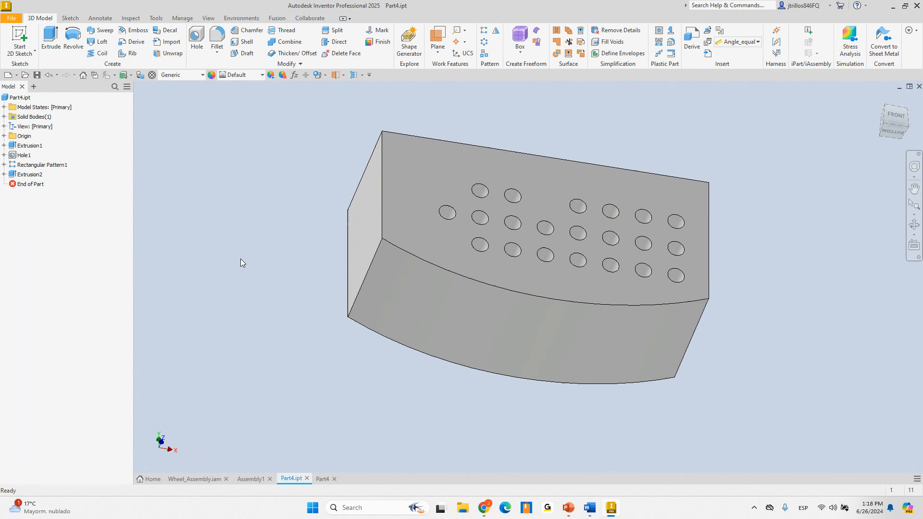
Share Sketch4 from under Extrusion2 in the model browser
click(4, 174)
right_click(32, 184)
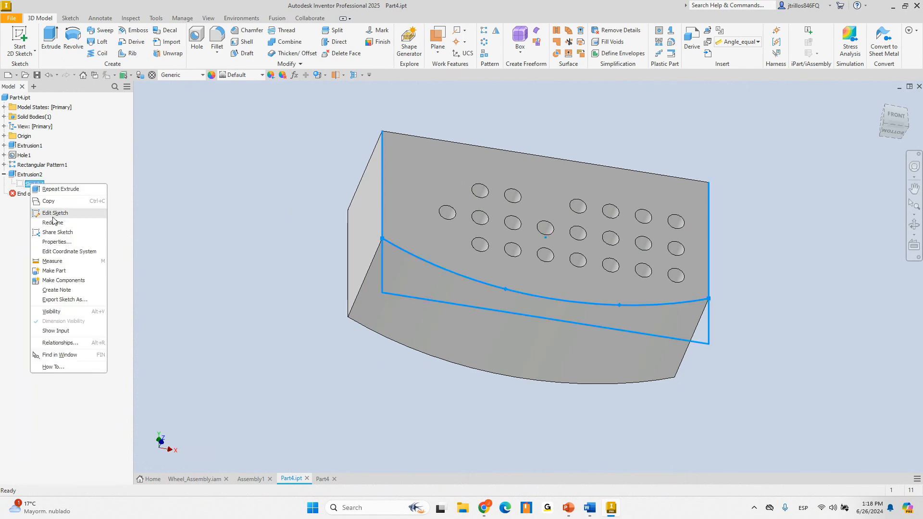
click(54, 233)
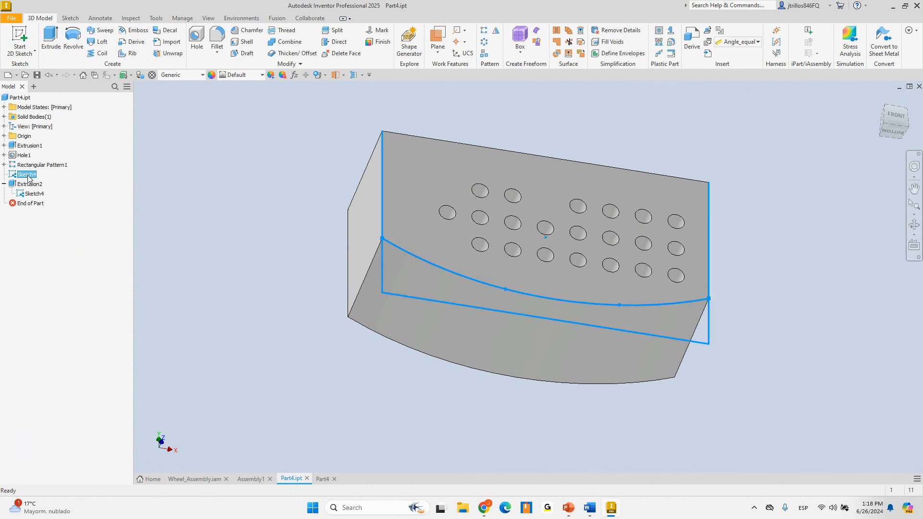
right_click(26, 175)
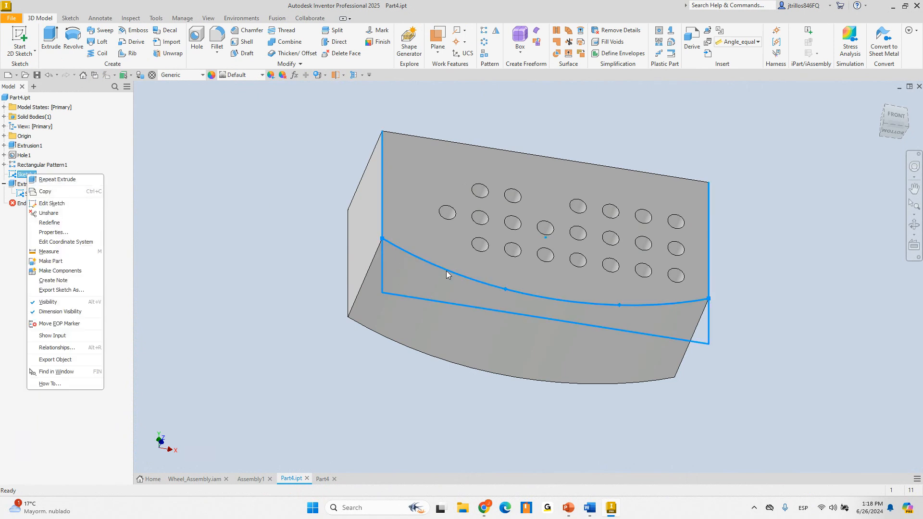
Edit the shared Sketch4, try Geometry Text on the spline, and finish without adding text
click(62, 204)
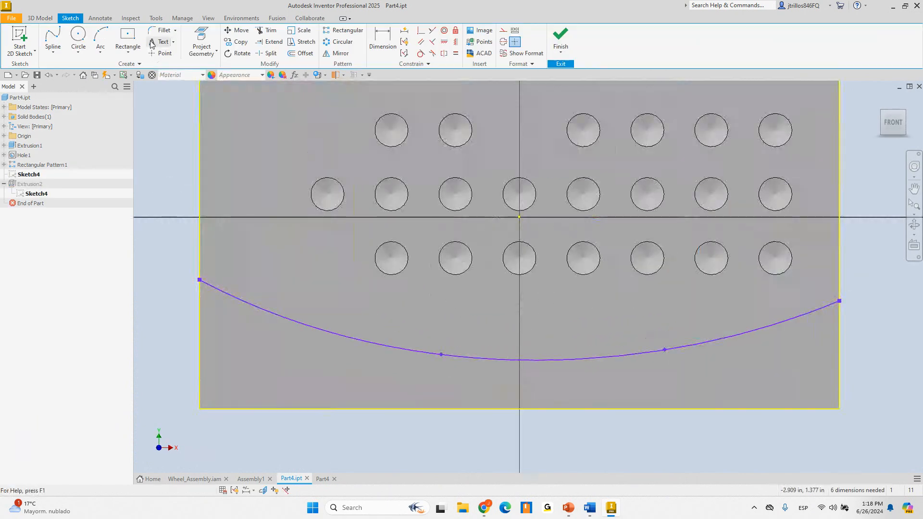
click(173, 42)
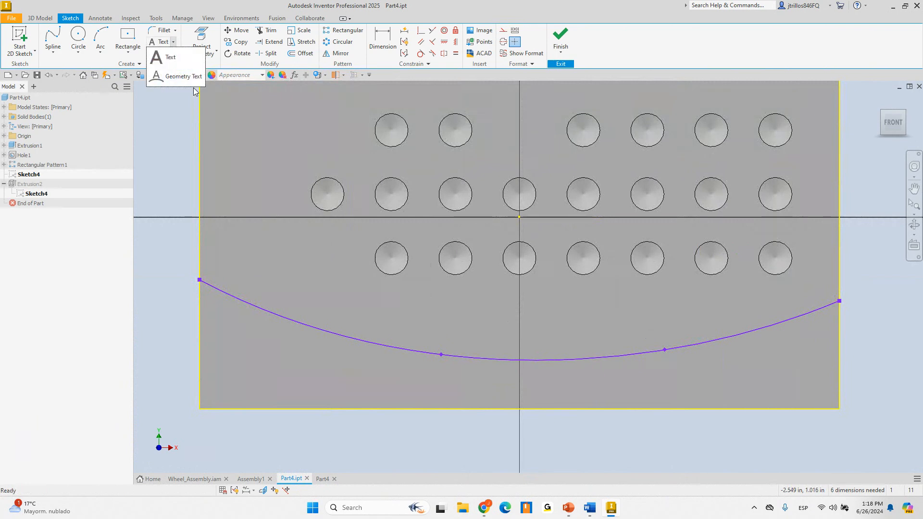
click(193, 79)
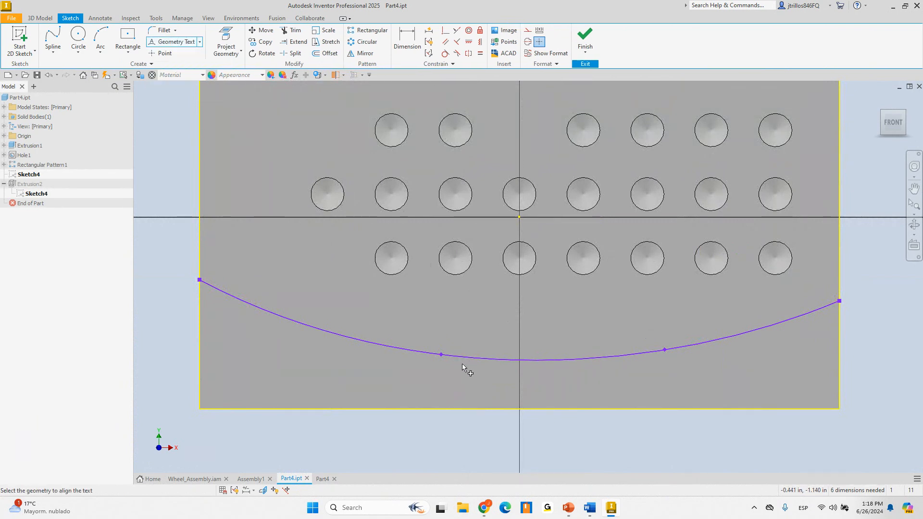
scroll(418, 353, down, 2)
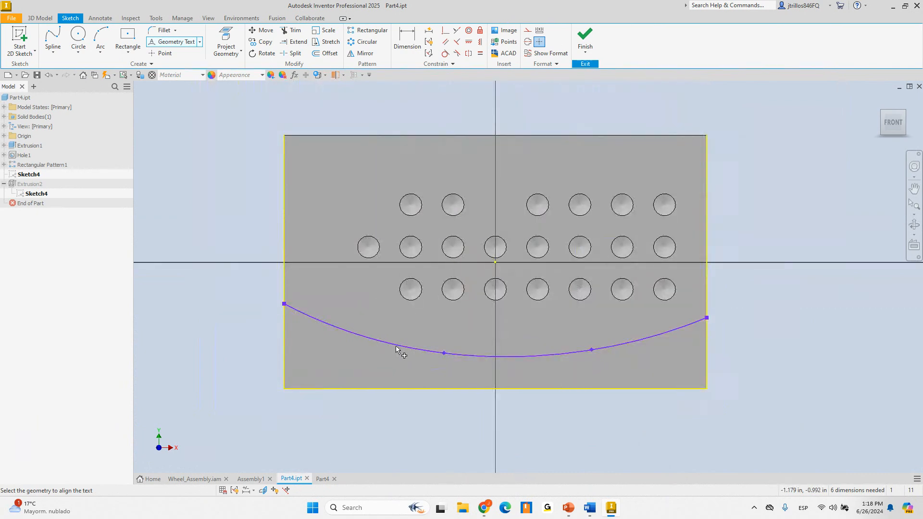
key(Escape)
scroll(531, 359, up, 3)
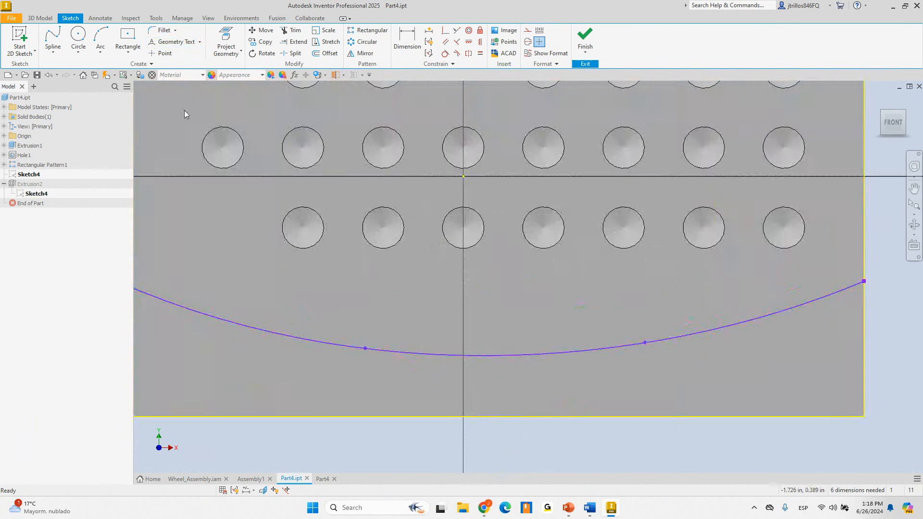
click(301, 340)
click(187, 42)
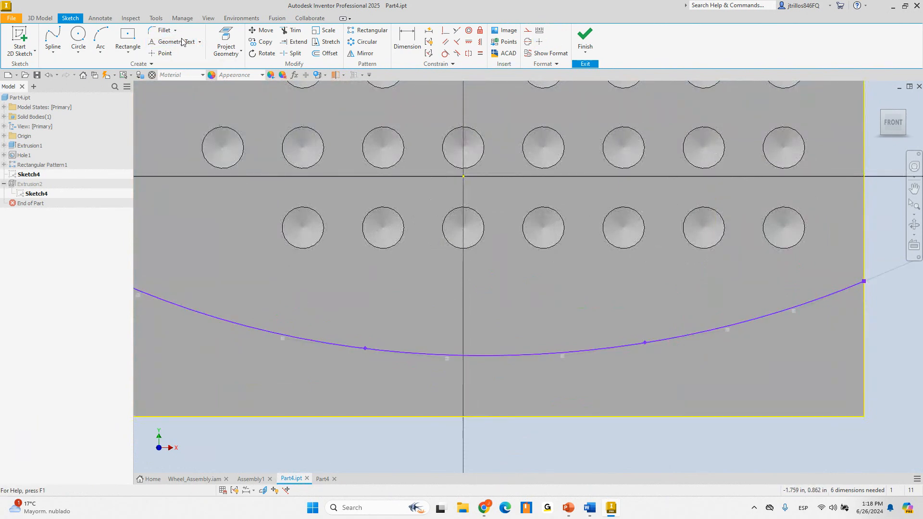
scroll(404, 263, down, 4)
click(585, 36)
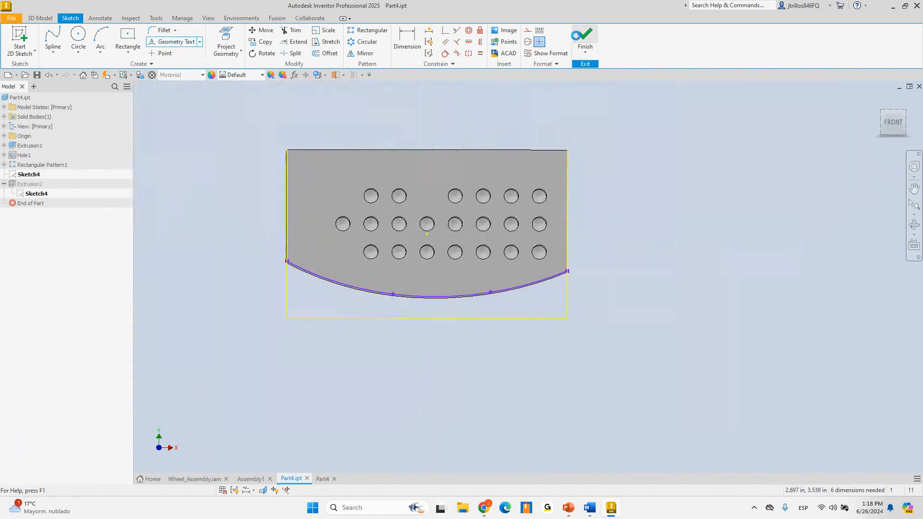
Unshare Sketch4 and turn off its visibility
right_click(28, 176)
click(50, 214)
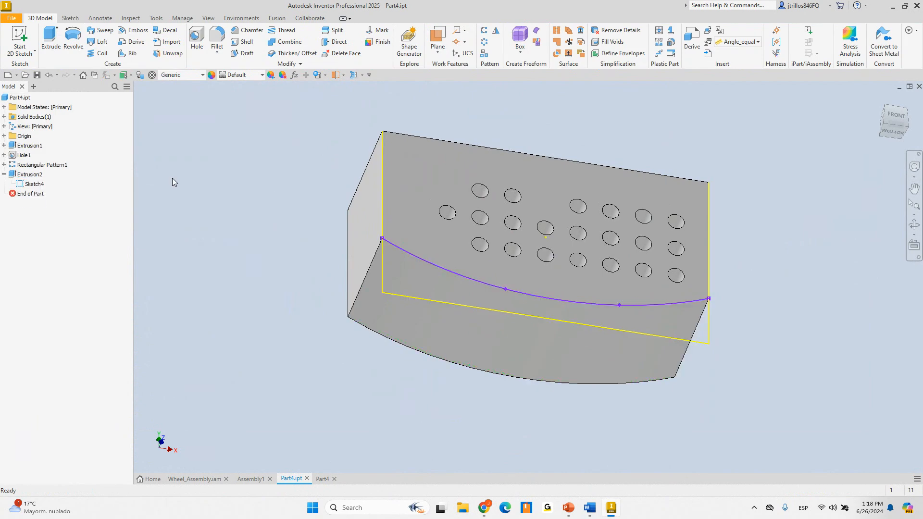
right_click(34, 184)
click(61, 311)
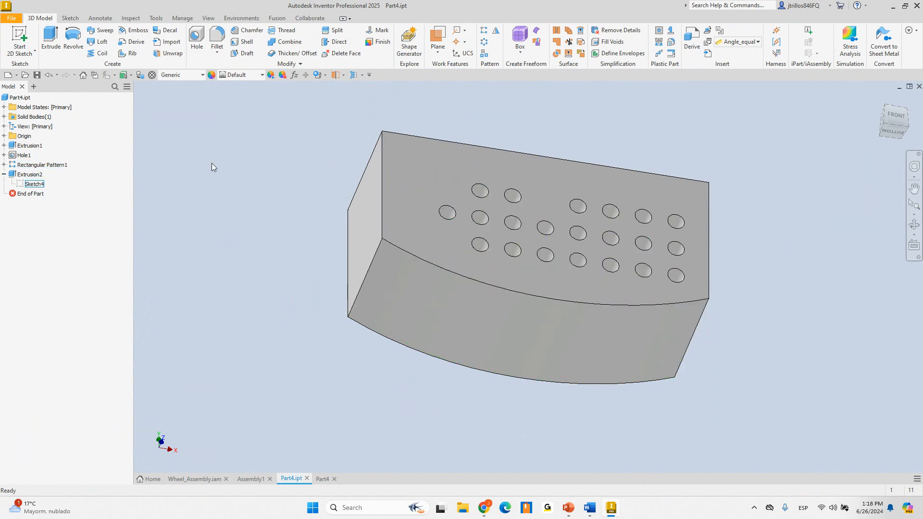
click(19, 39)
Start Sketch5 on the block's face and project its curved bottom edge
click(426, 254)
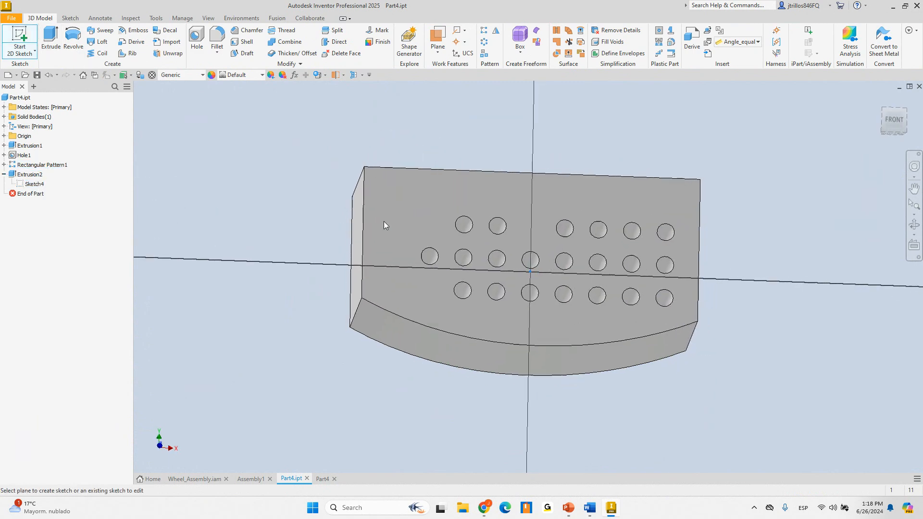
click(226, 41)
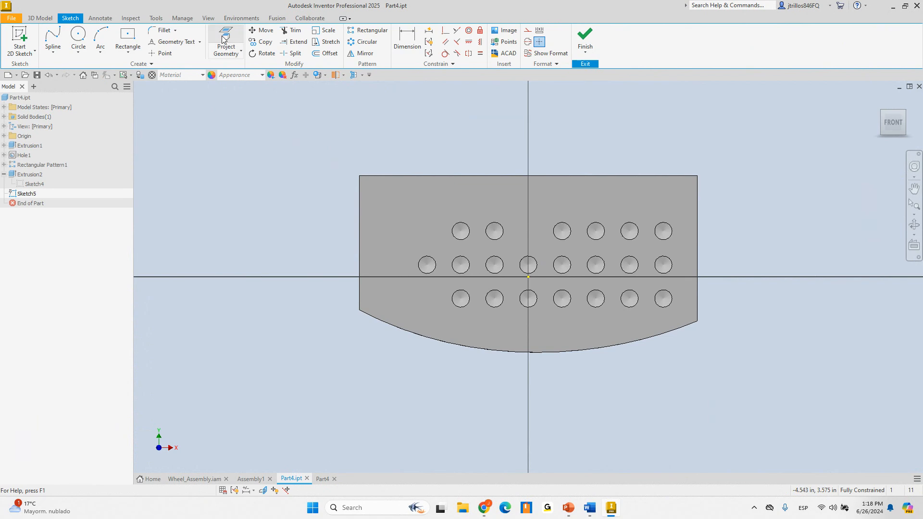
click(396, 328)
key(Escape)
Try Geometry Text and plain Text on the sketch, closing the text box without adding text
click(168, 43)
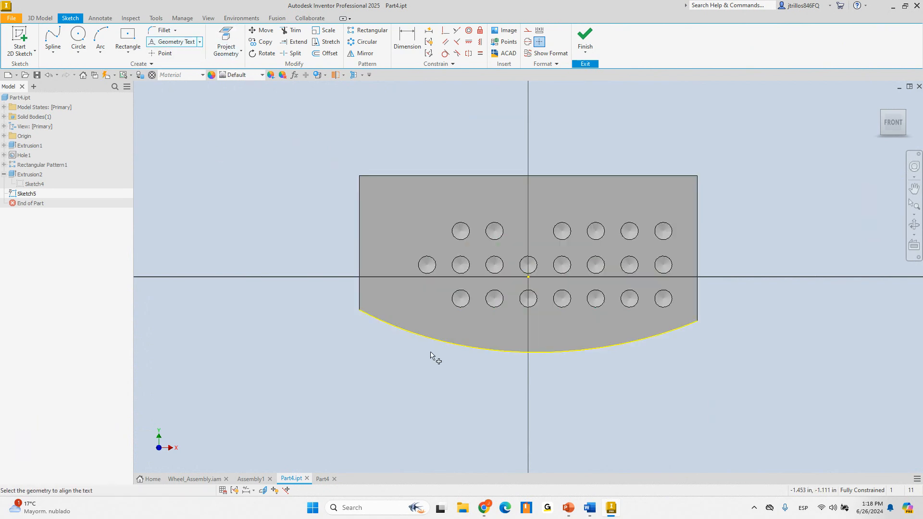
scroll(451, 352, down, 3)
mouse_move(451, 352)
shift+middle_down()
mouse_move(455, 307)
mouse_move(466, 313)
mouse_move(385, 206)
shift+middle_up()
scroll(466, 313, up, 4)
scroll(546, 265, down, 5)
scroll(540, 315, up, 3)
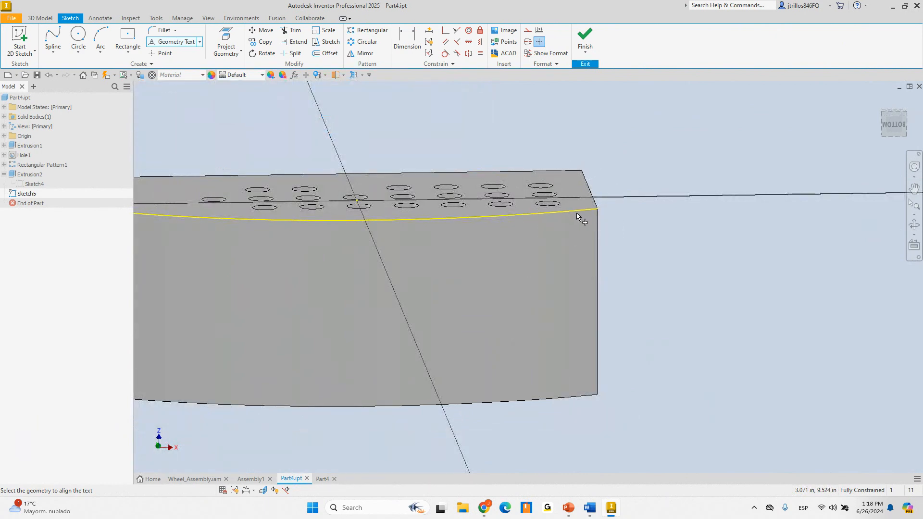
click(200, 42)
click(170, 57)
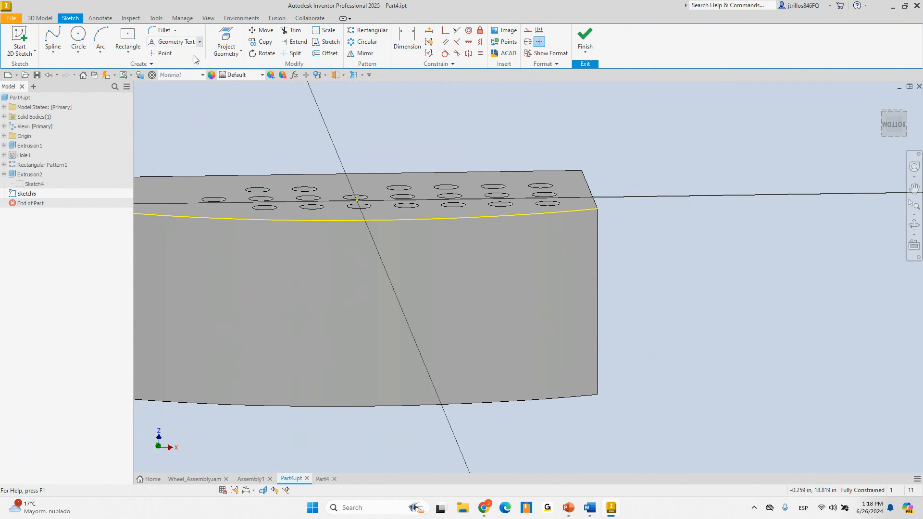
shift+middle_drag(323, 178, 314, 253)
click(308, 245)
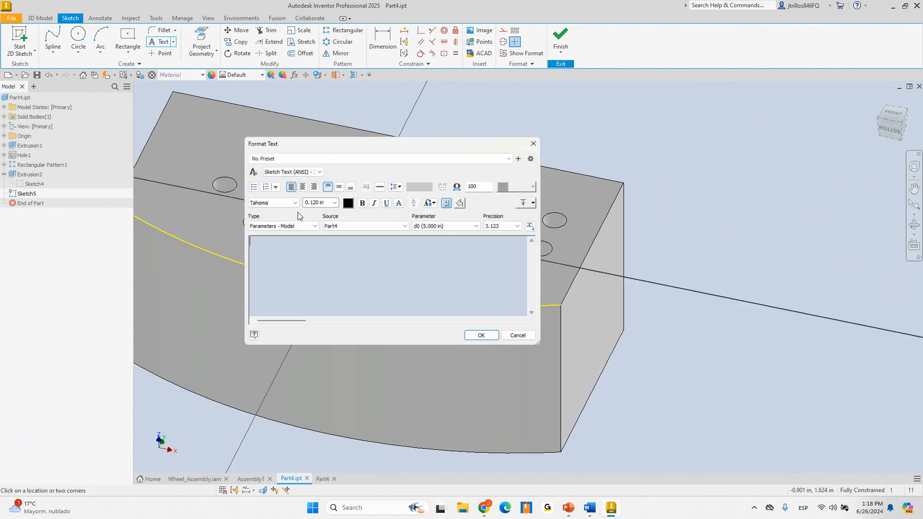
click(314, 226)
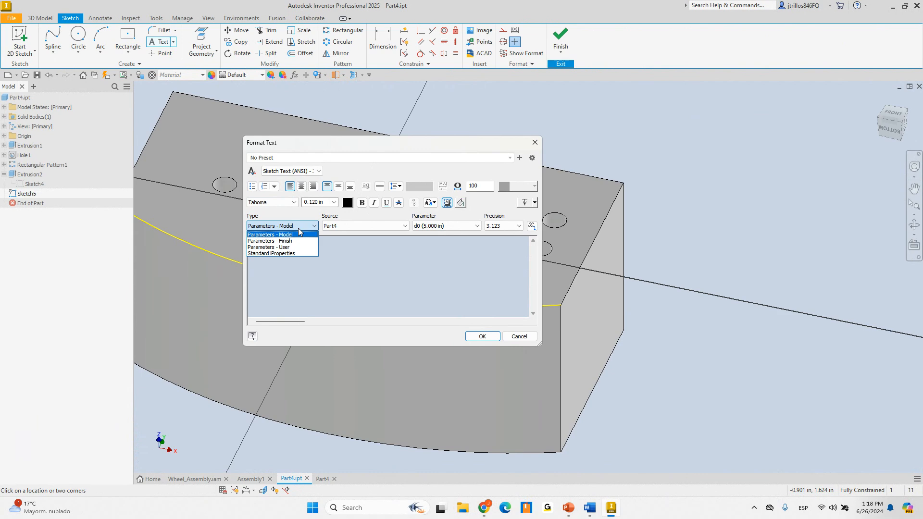
key(Escape)
key(Escape)
Switch back to Geometry Text, orbit around the curved edge, and finish Sketch5
click(173, 41)
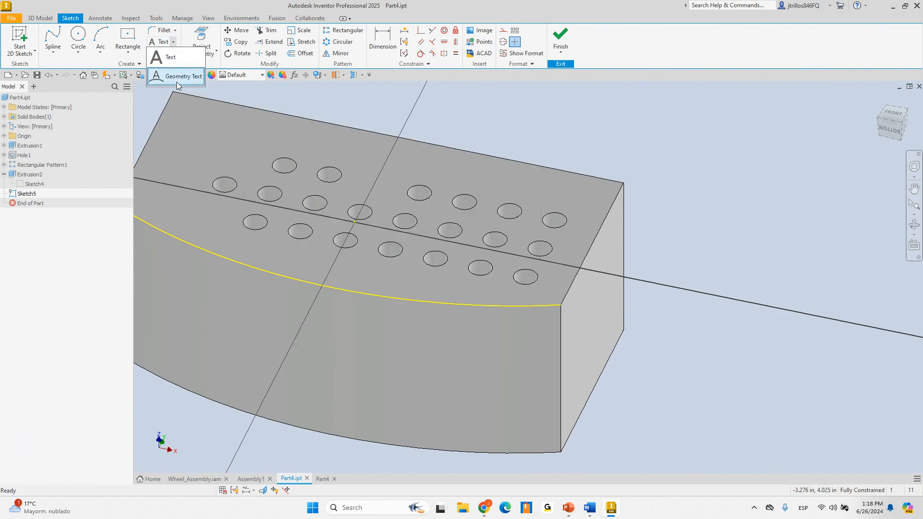
click(176, 87)
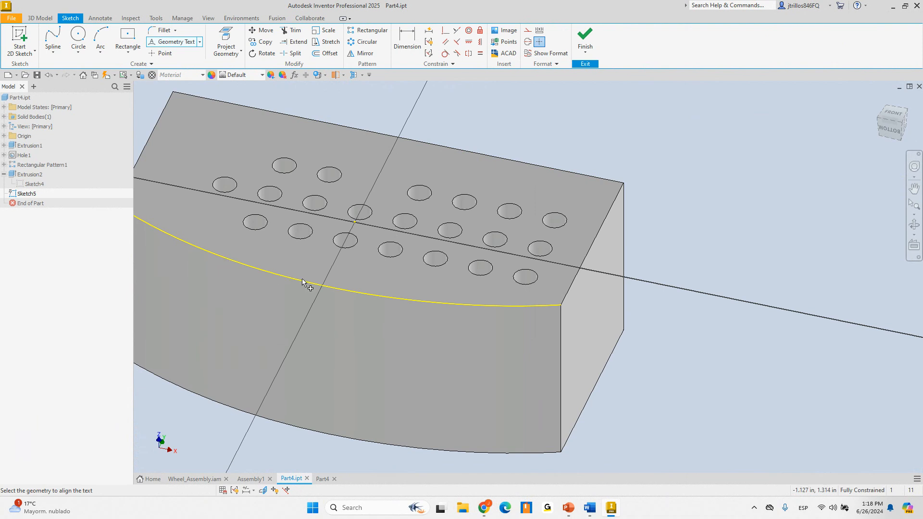
shift+middle_drag(504, 314, 560, 256)
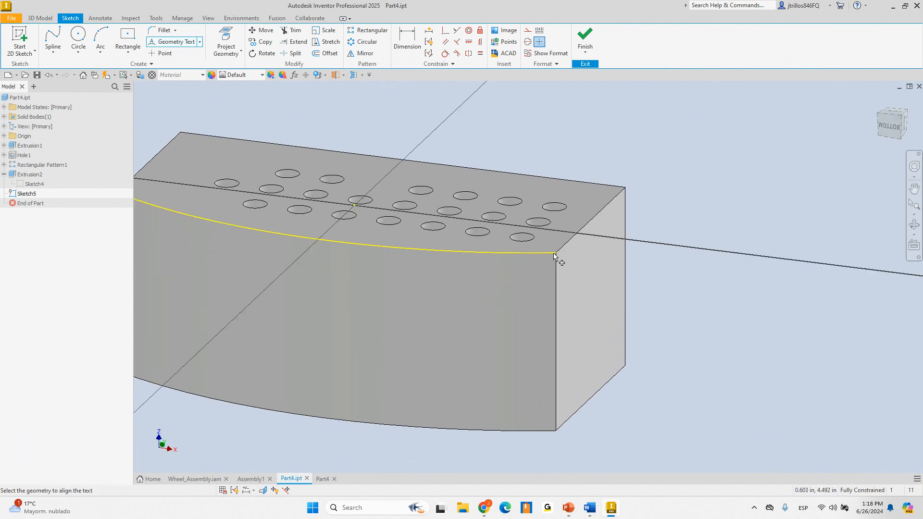
click(585, 36)
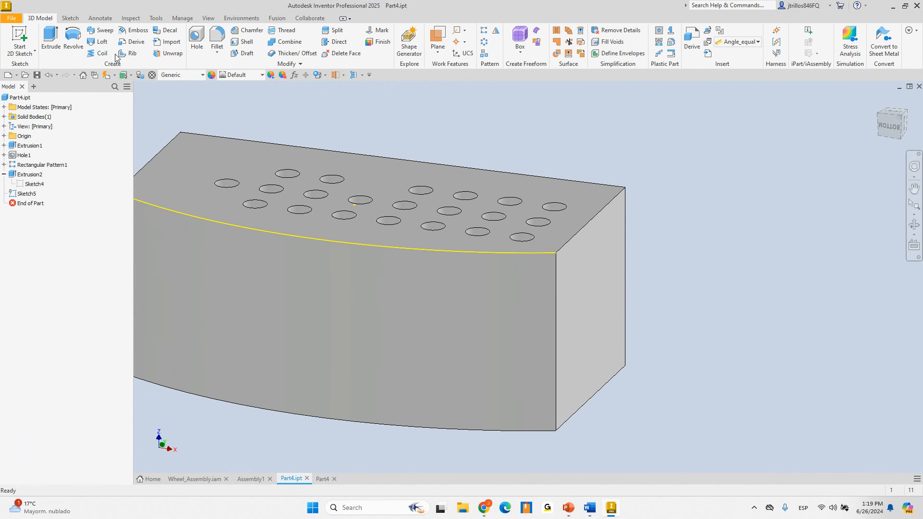
Add a 0.750 in fillet to the block's left vertical edge, then start a sketch on the top face
click(27, 194)
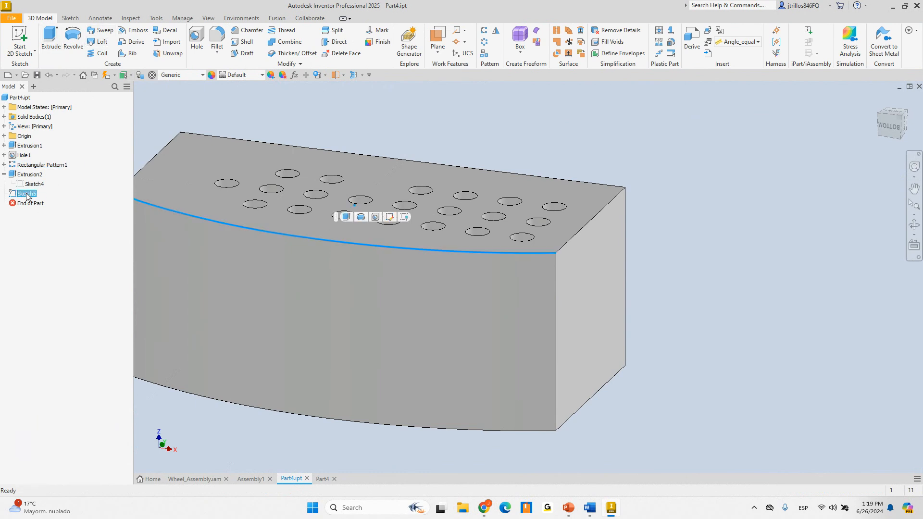
click(217, 36)
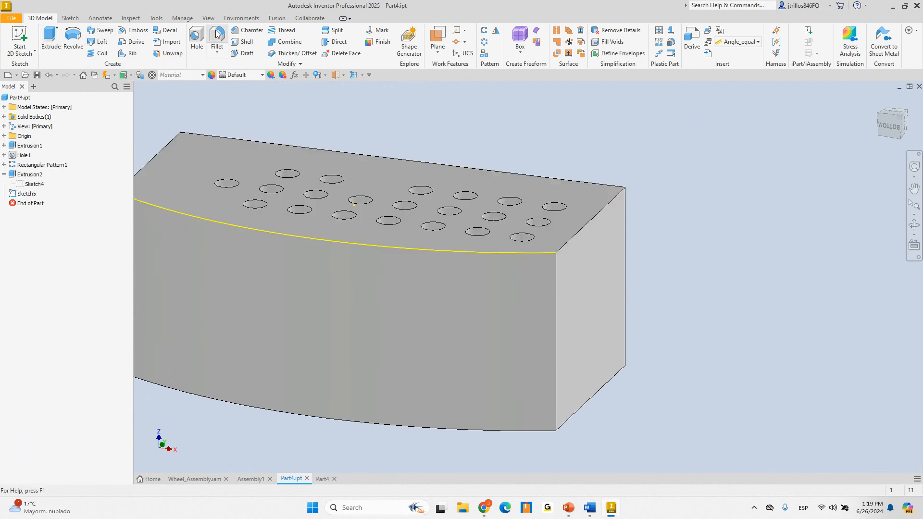
shift+middle_drag(524, 185, 683, 181)
click(158, 280)
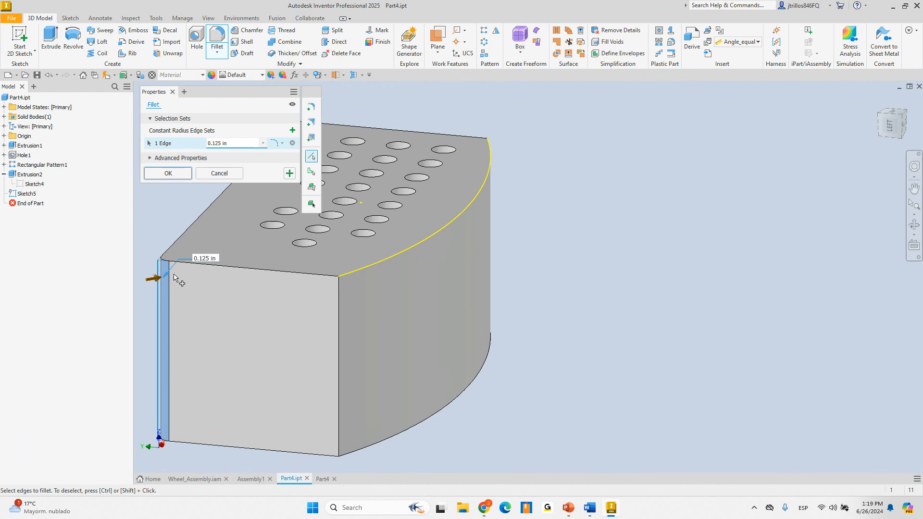
drag(154, 278, 177, 276)
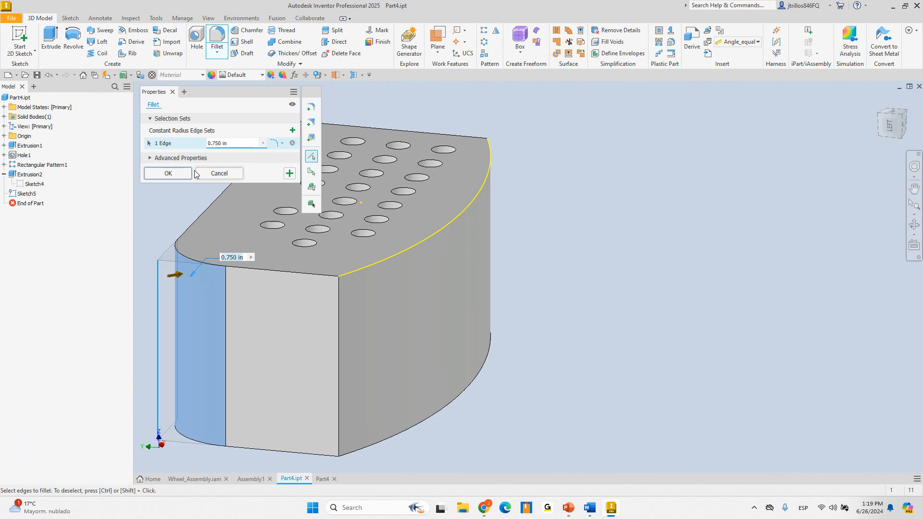
click(166, 172)
click(20, 38)
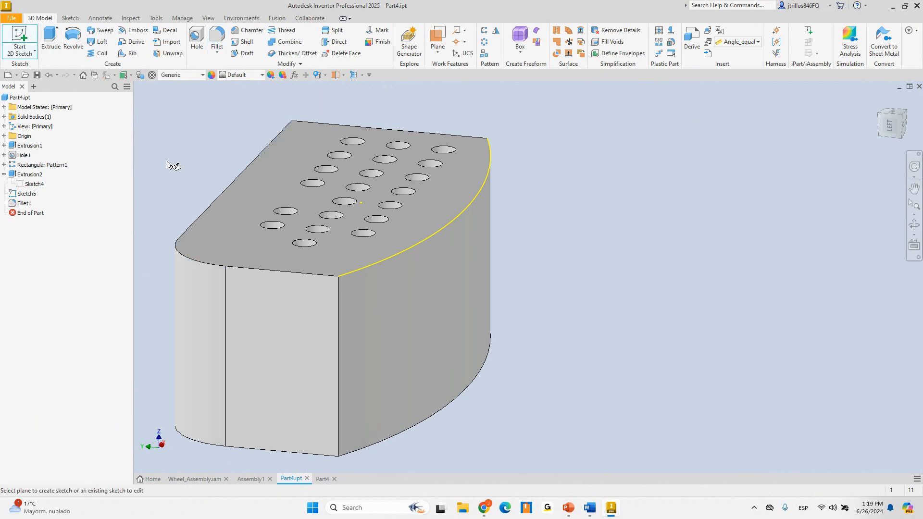
click(227, 233)
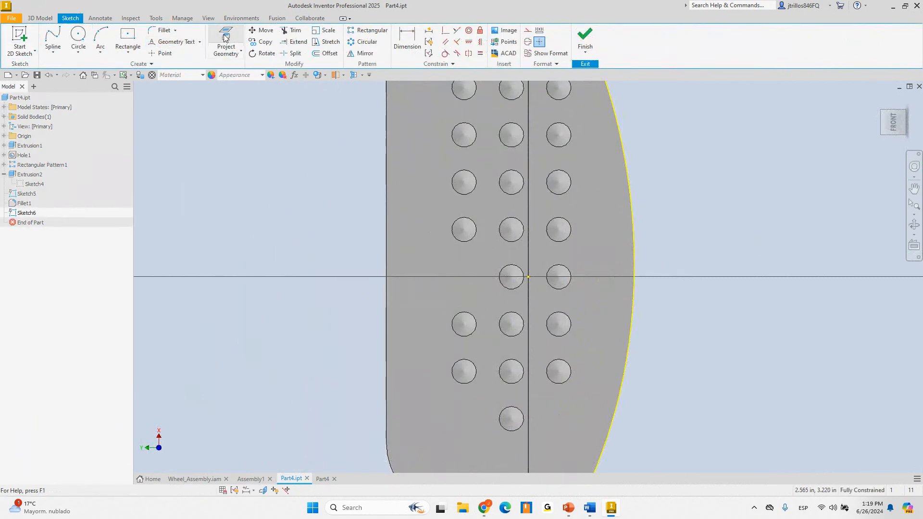
Project the face's fillet and curved edges into the new sketch as model geometry
scroll(374, 423, down, 3)
click(226, 50)
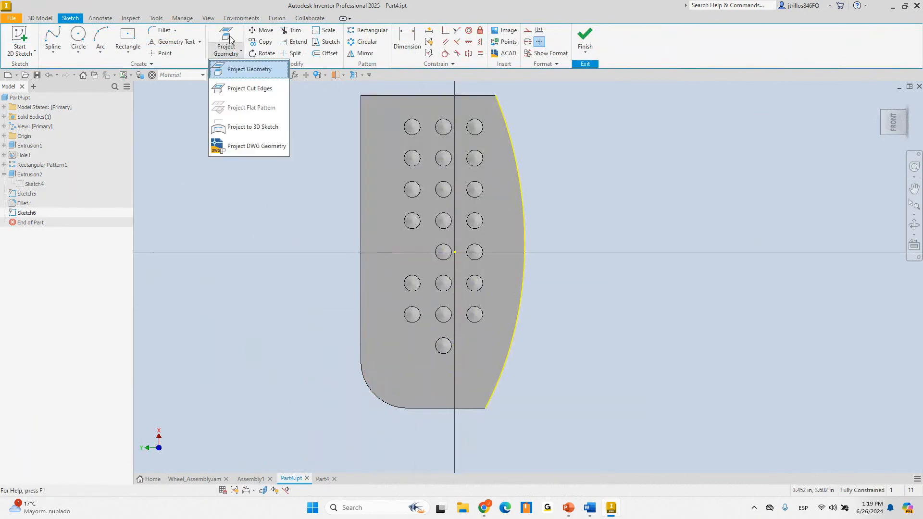
click(231, 69)
click(387, 389)
key(Escape)
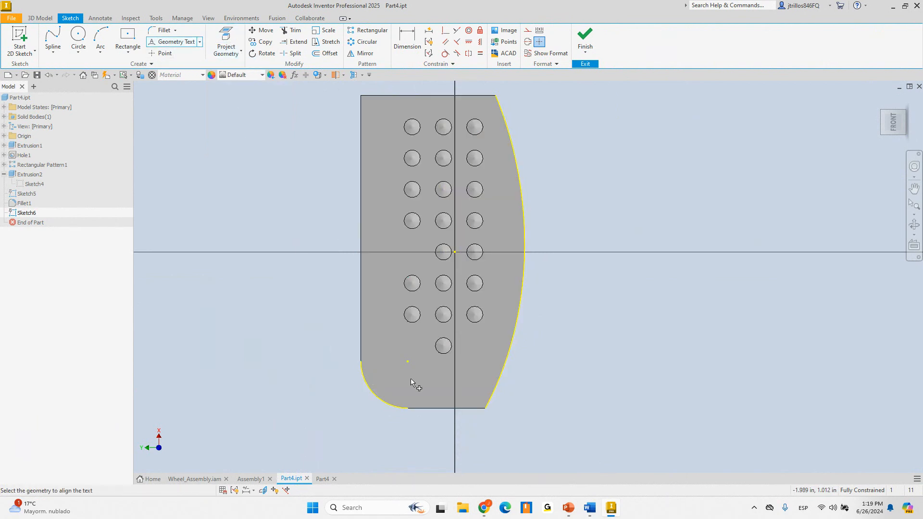
Try curved text on the lower-left arc, cancel it, and undo Sketch6, Fillet1 and Sketch5
click(392, 405)
shift+middle_drag(453, 333, 281, 391)
scroll(391, 387, up, 4)
scroll(364, 331, down, 3)
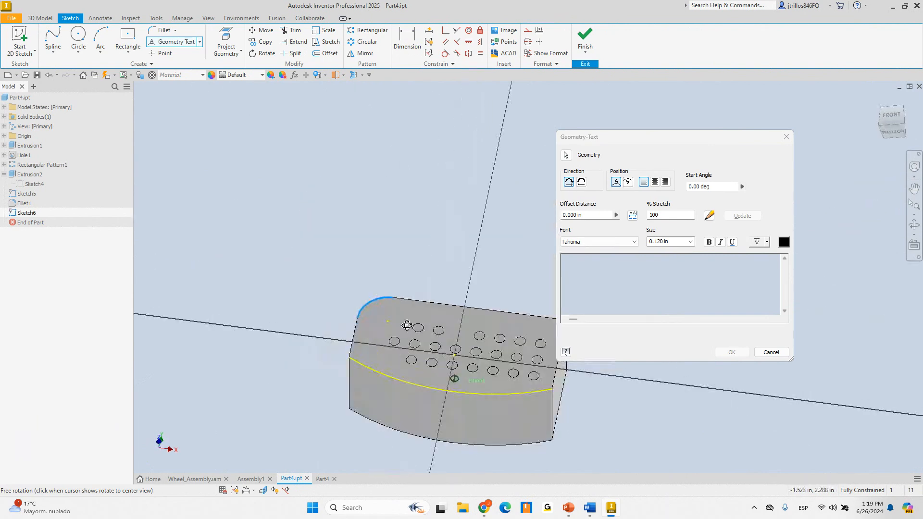
shift+middle_drag(409, 326, 473, 388)
click(778, 355)
key(ctrl+z)
key(ctrl+z)
key(ctrl+z)
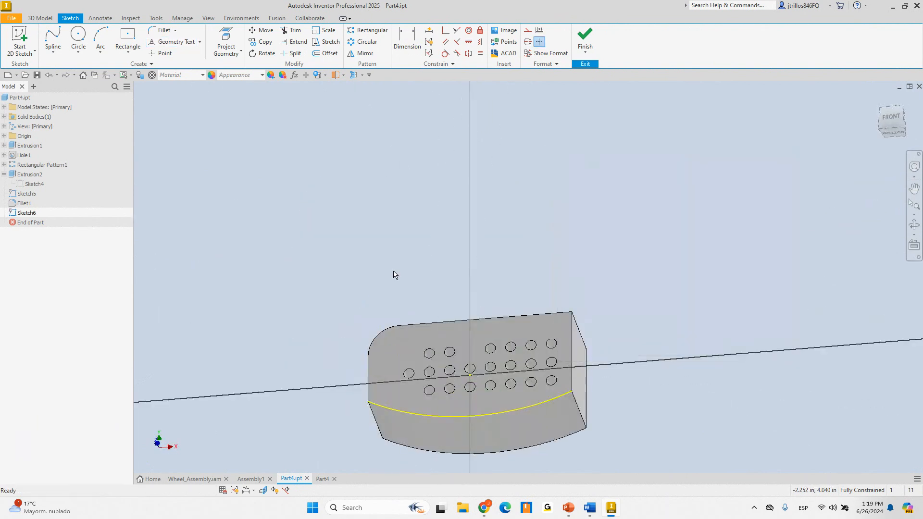
key(ctrl+z)
key(ctrl+z)
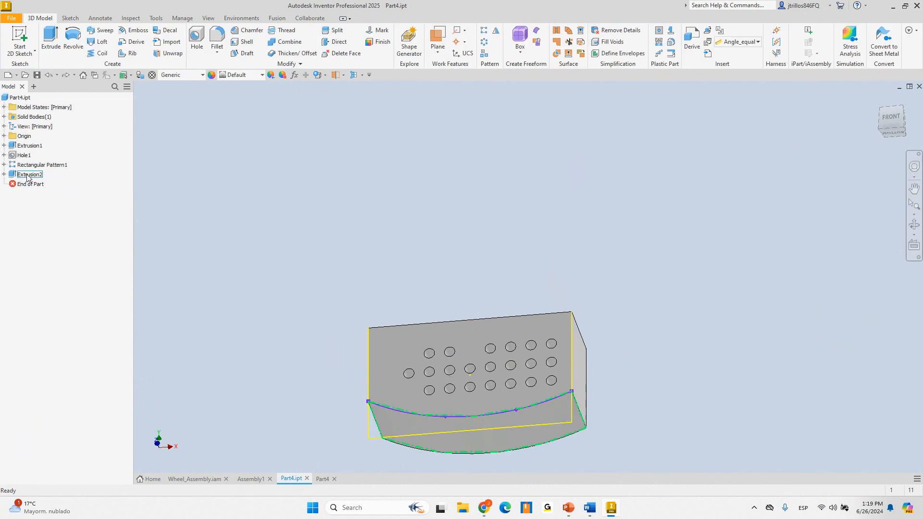
In Extrusion2's sketch, replace the old bottom arc with a downward-bowing three-point arc
right_click(27, 178)
click(61, 250)
click(470, 316)
key(Delete)
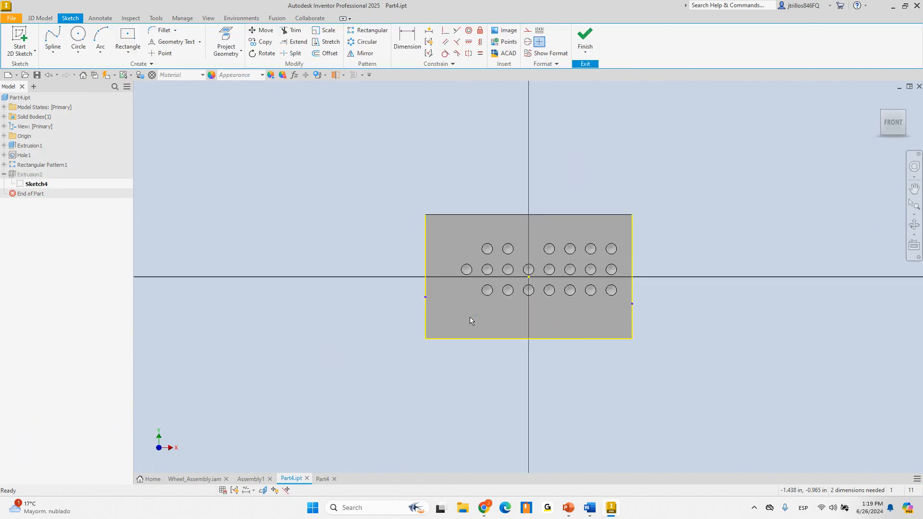
click(101, 38)
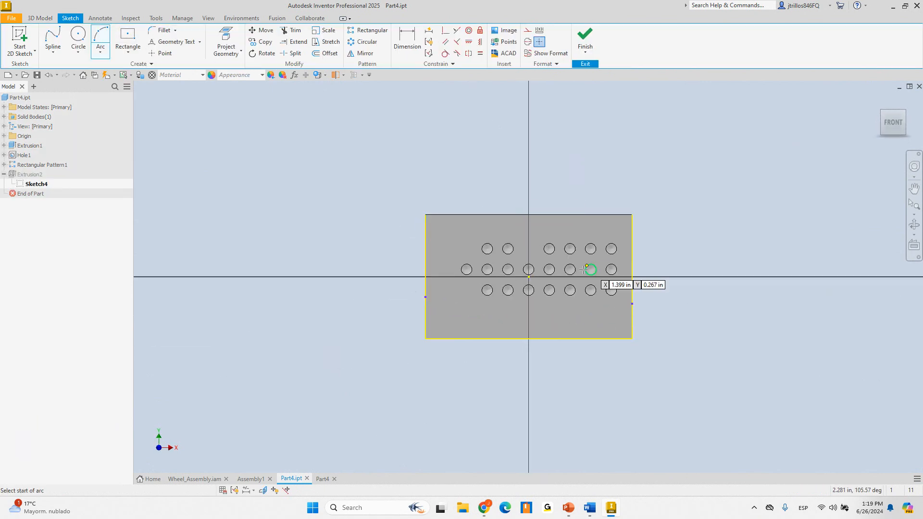
click(425, 303)
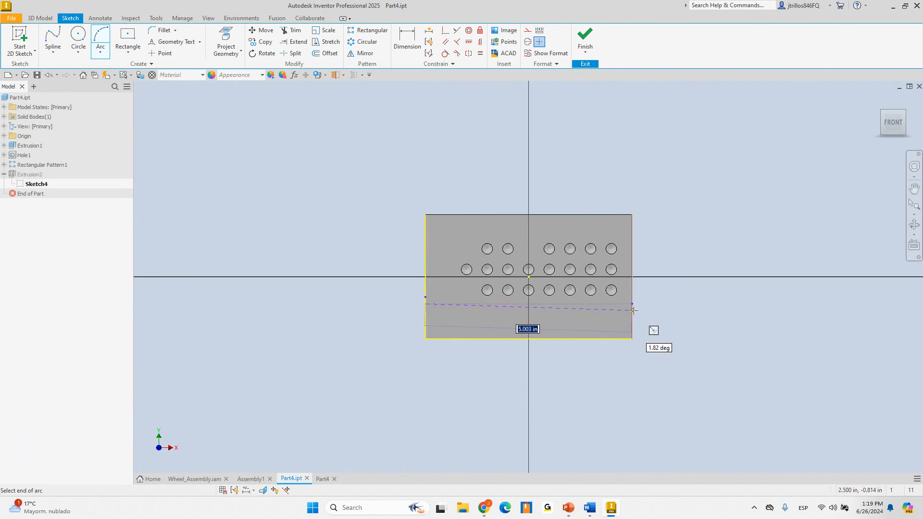
scroll(632, 303, up, 1)
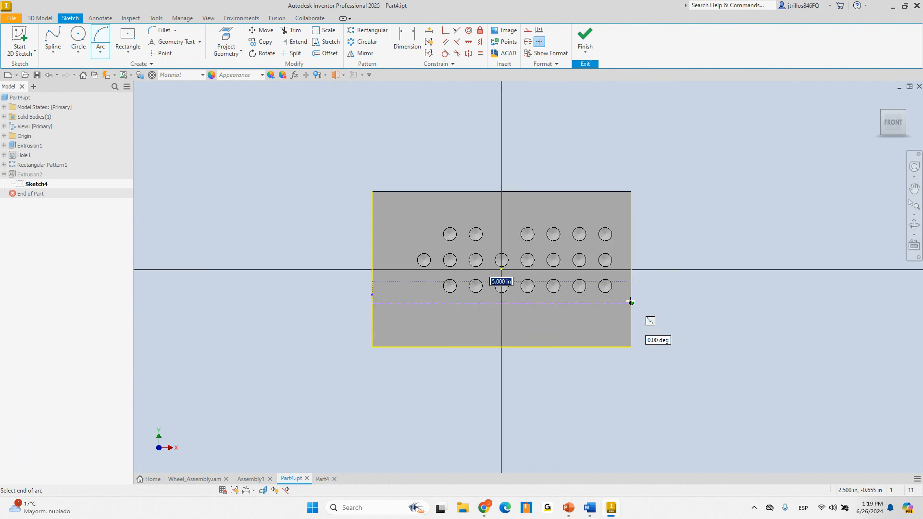
click(631, 303)
click(537, 324)
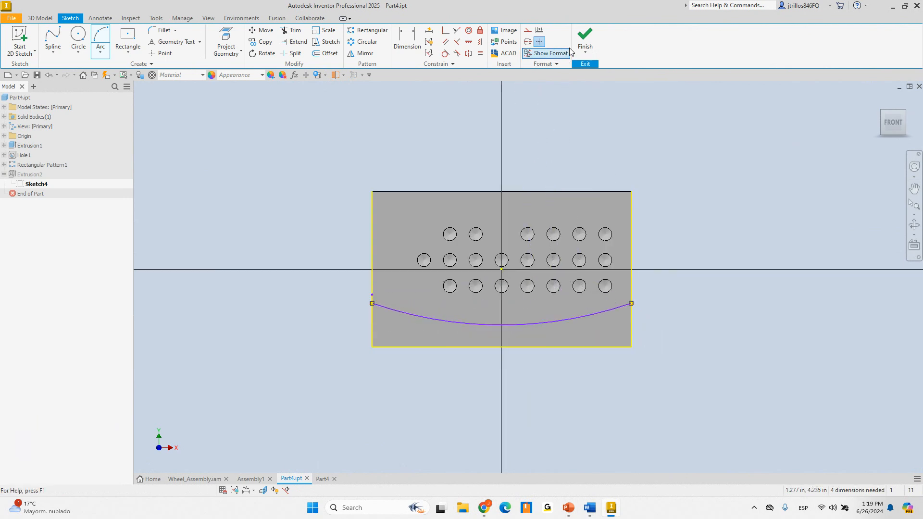
click(582, 40)
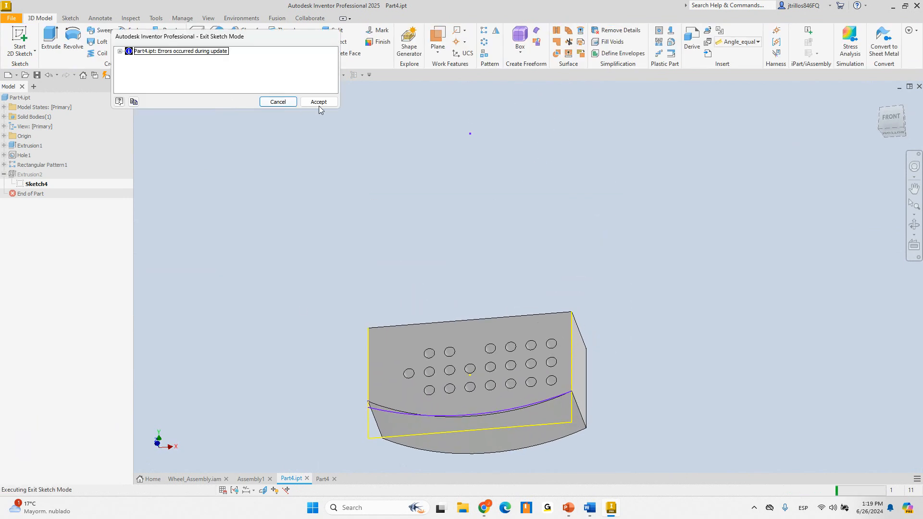
click(303, 103)
Edit Extrusion2 to cut using the new curved lower profile
click(39, 174)
right_click(38, 174)
click(88, 226)
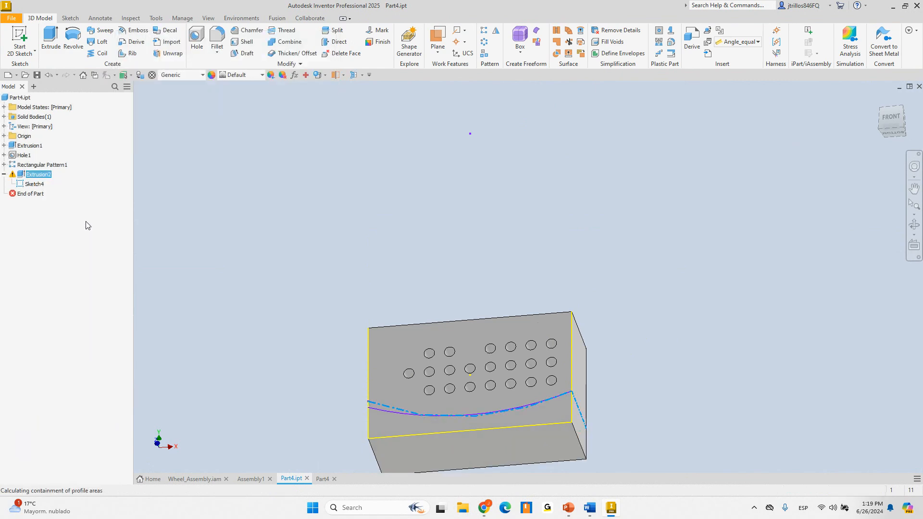
click(402, 427)
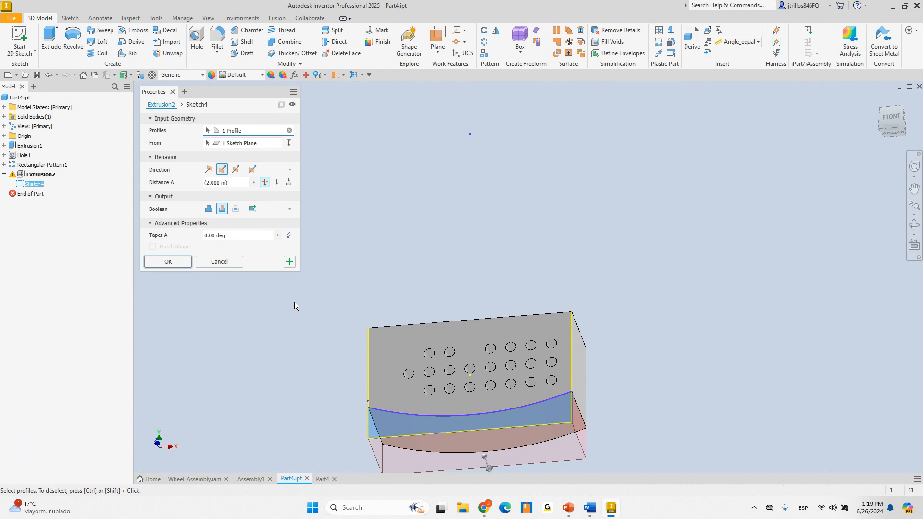
click(168, 262)
Start a new 2D sketch on the block's front face
click(19, 38)
key(Escape)
click(35, 183)
key(s)
click(402, 354)
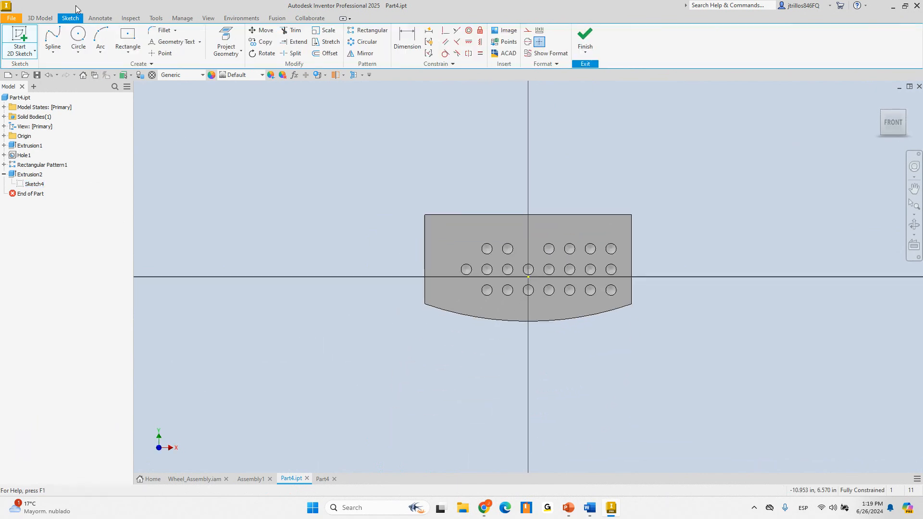
Project the curved bottom edge and start Geometry Text on the projected arc
click(226, 39)
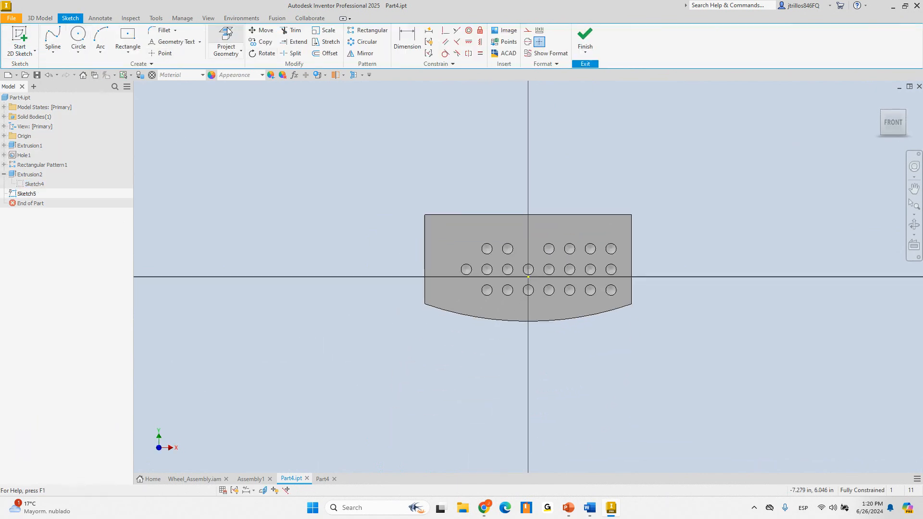
click(525, 320)
click(185, 43)
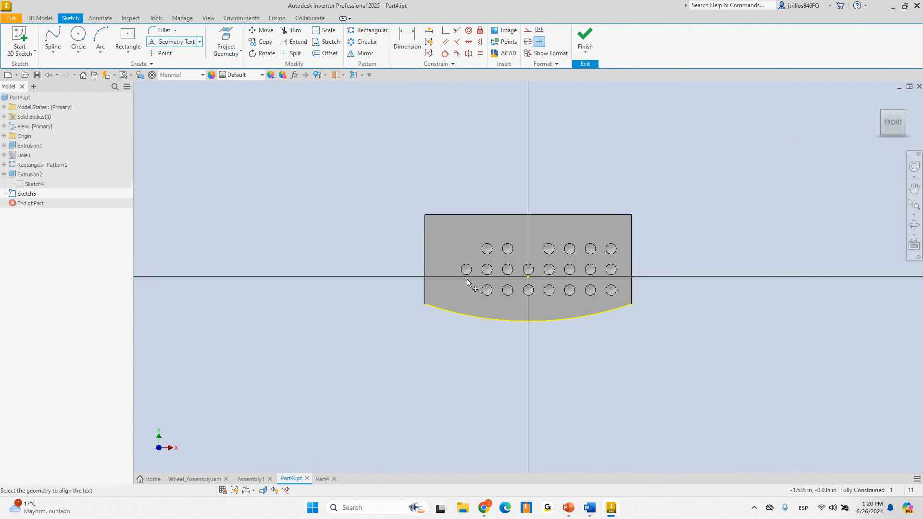
click(476, 316)
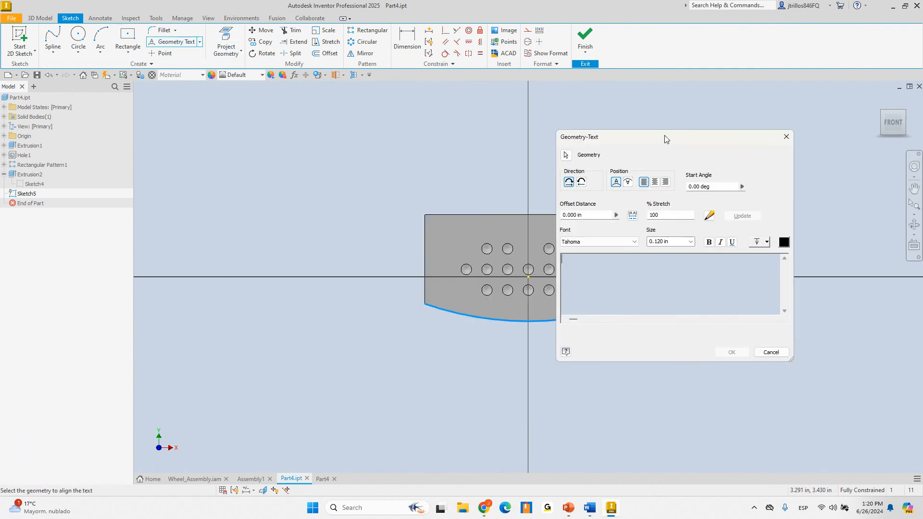
Enter 'Edge modified by' as the text along the arc
drag(665, 135, 801, 141)
scroll(570, 271, down, 5)
scroll(427, 282, up, 4)
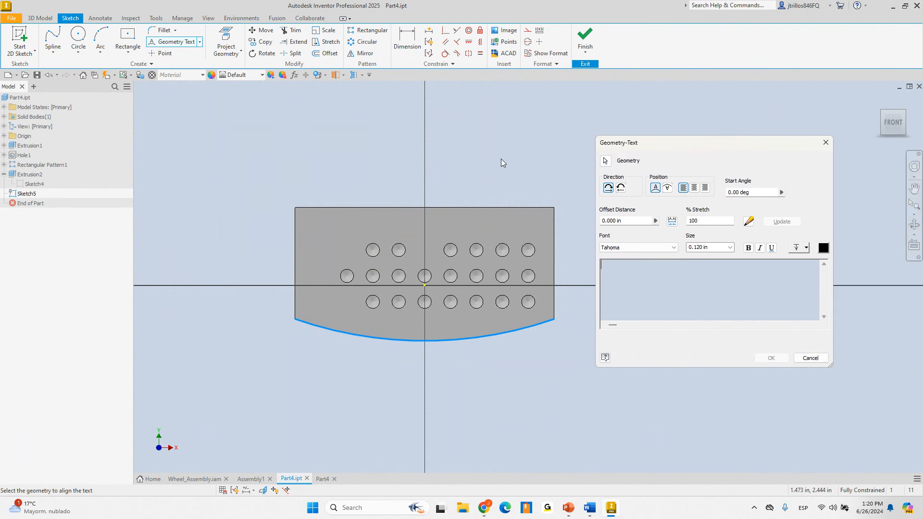
scroll(481, 320, down, 3)
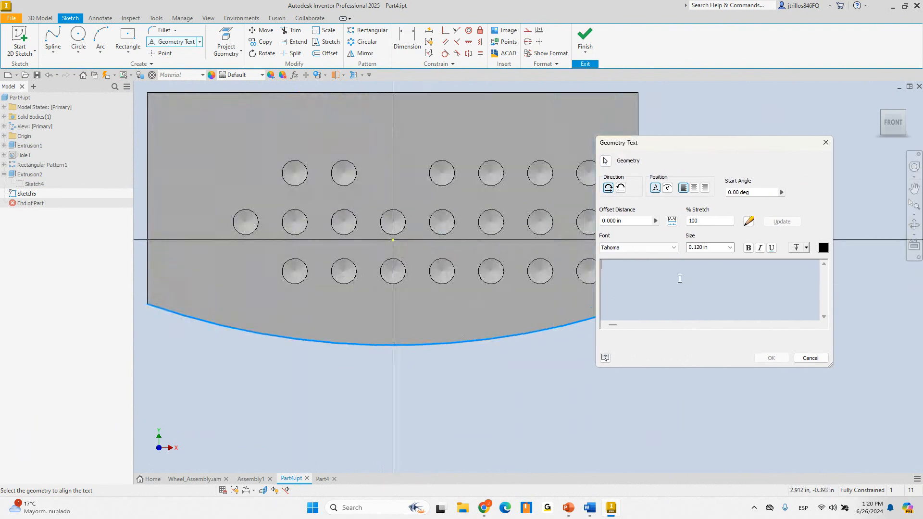
scroll(391, 274, up, 3)
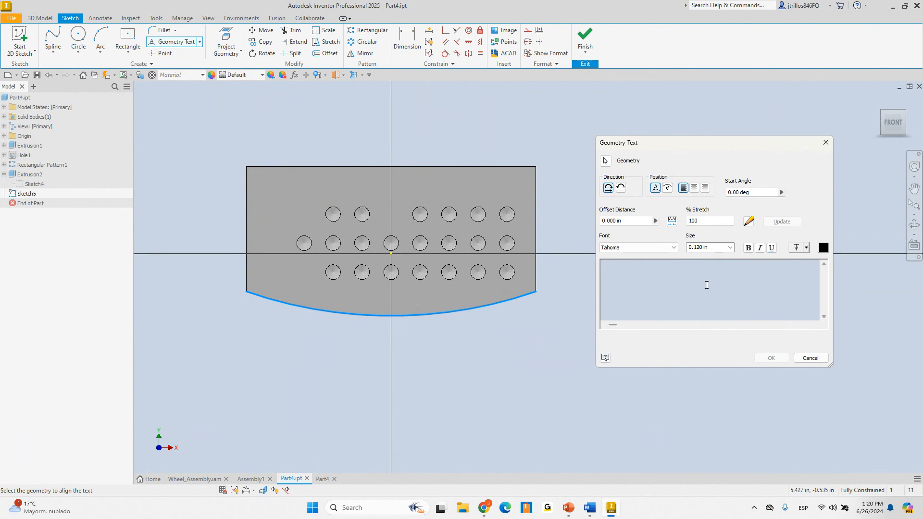
text(Edge)
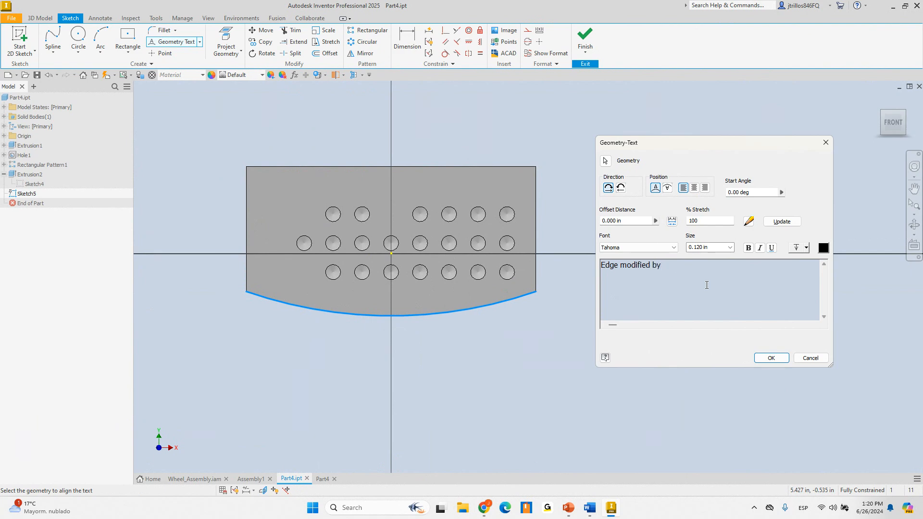
text( modified by)
Keep the Tahoma font and append the AUTHOR file property after 'Edge modified by'
click(675, 247)
click(677, 250)
click(689, 274)
click(749, 222)
click(261, 216)
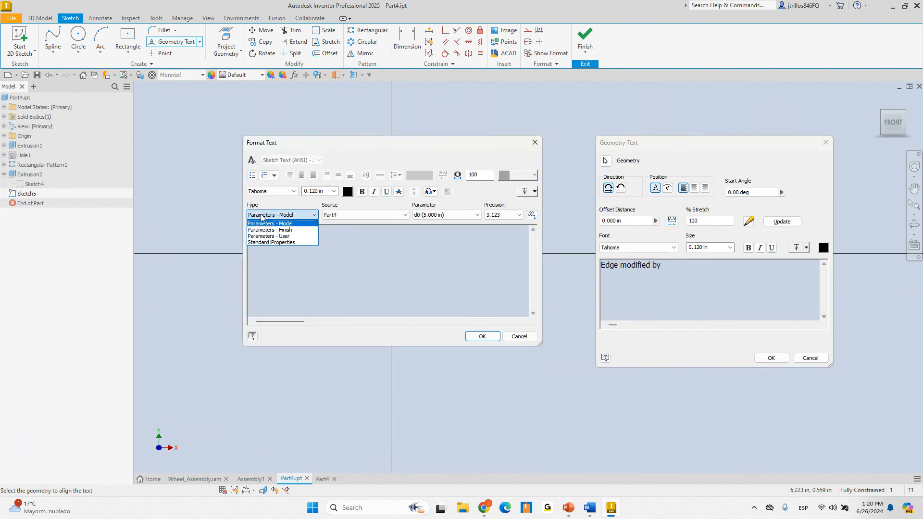
click(281, 243)
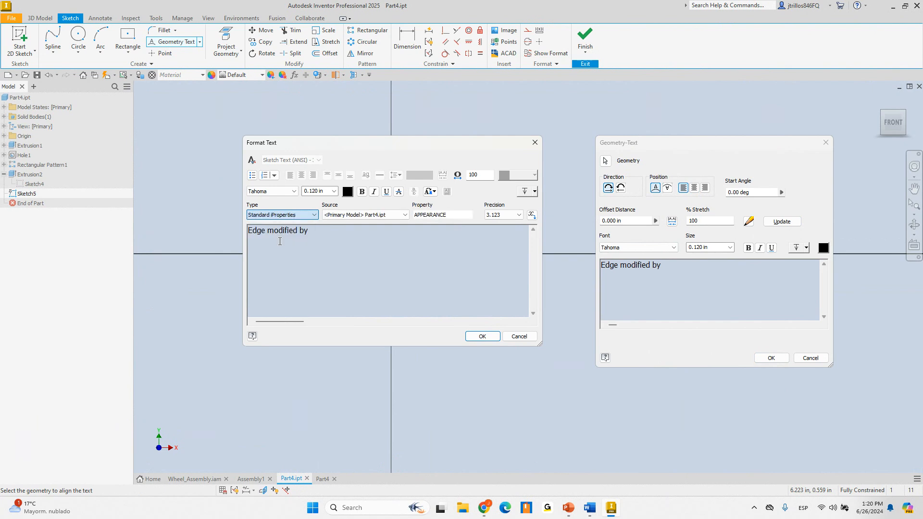
click(439, 215)
click(428, 231)
click(342, 231)
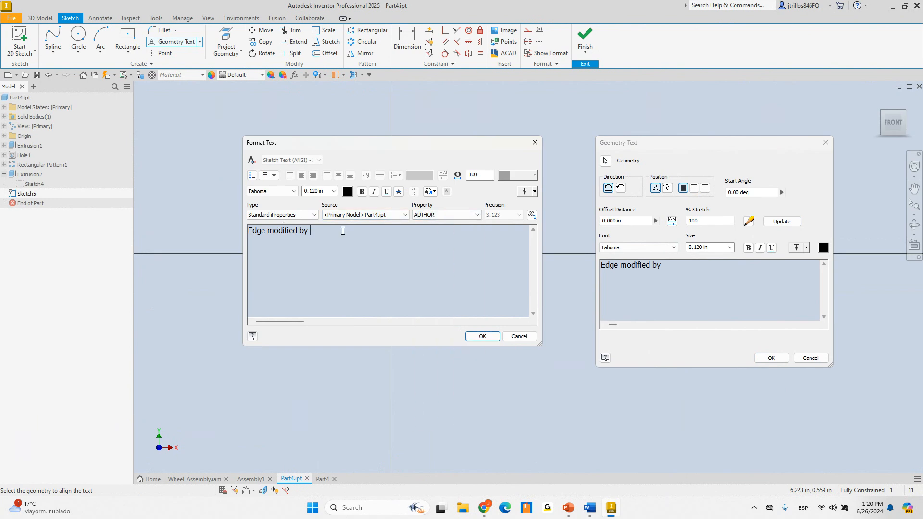
click(531, 215)
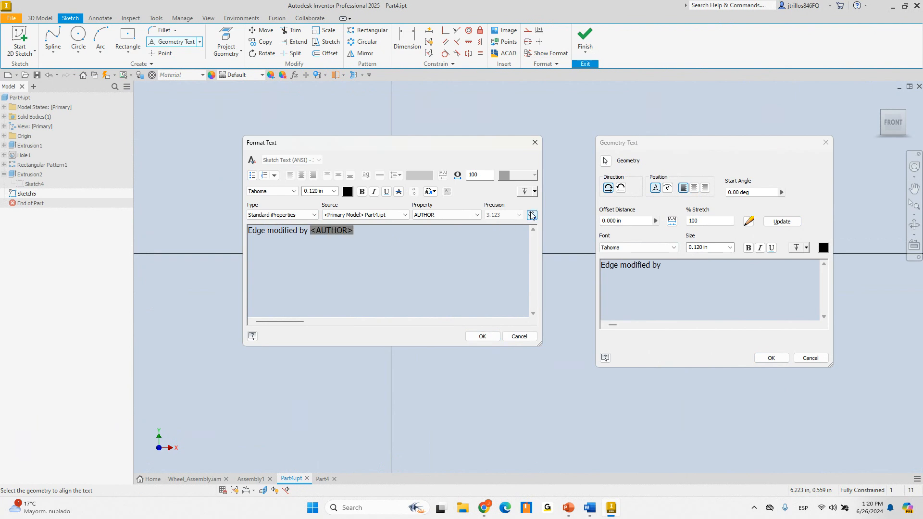
click(483, 339)
Apply the text along the arc, finish Sketch5, and orbit to inspect it
click(769, 358)
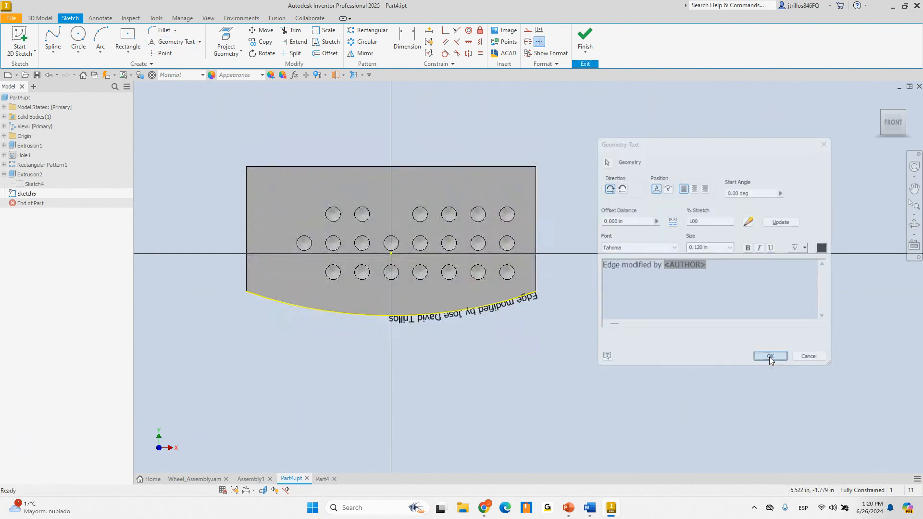
scroll(462, 308, down, 1)
shift+middle_drag(459, 302, 419, 260)
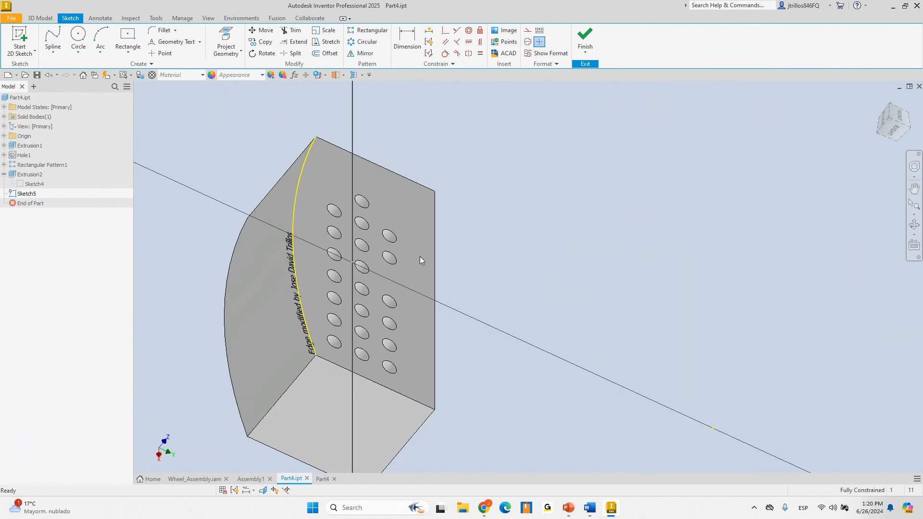
scroll(464, 286, up, 4)
mouse_move(461, 319)
shift+middle_down()
mouse_move(443, 308)
mouse_move(454, 331)
shift+middle_up()
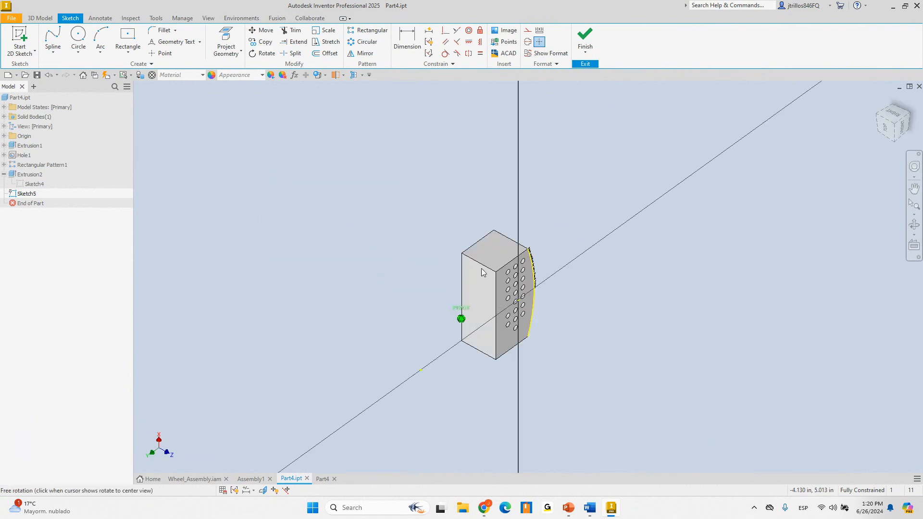
shift+middle_drag(482, 272, 490, 276)
click(585, 39)
scroll(394, 270, down, 5)
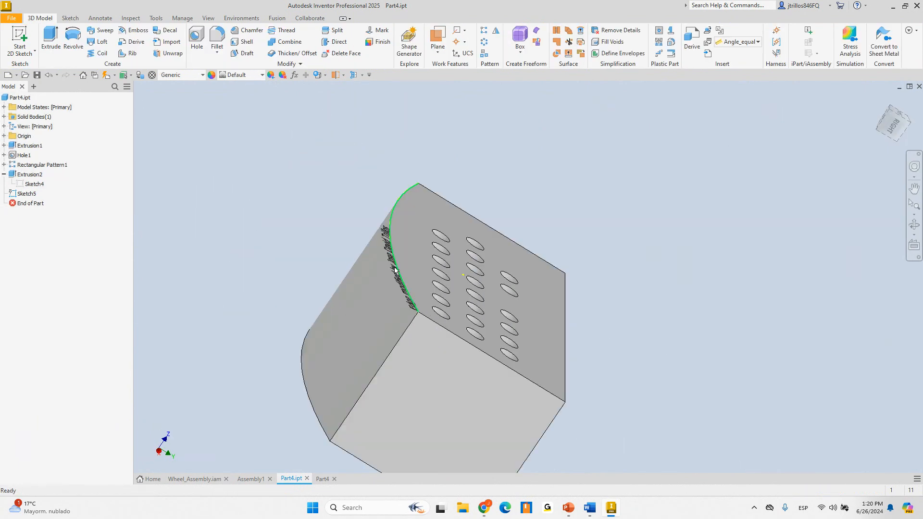
scroll(395, 270, down, 4)
shift+middle_drag(383, 268, 495, 308)
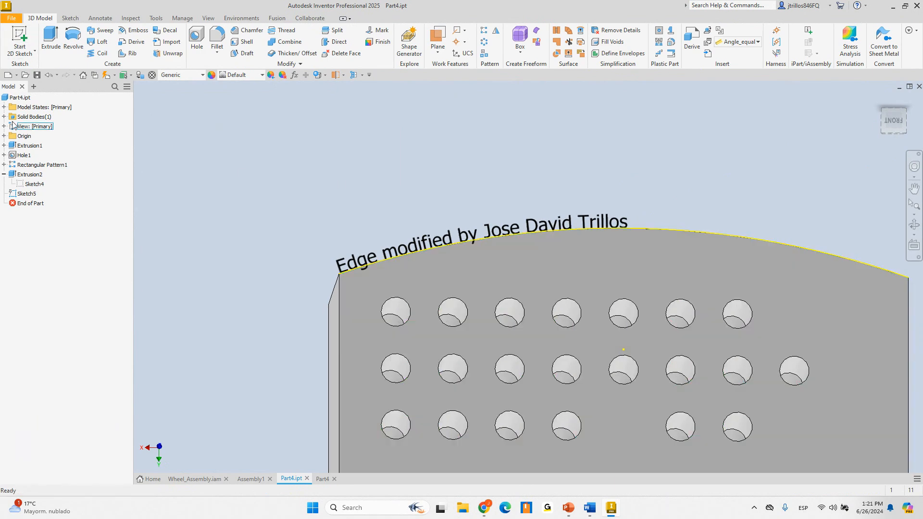
right_click(24, 97)
Shorten the Author in Part4's Summary iProperties to the author's initials
click(53, 233)
click(234, 124)
drag(278, 164, 238, 166)
text(JD Trillos)
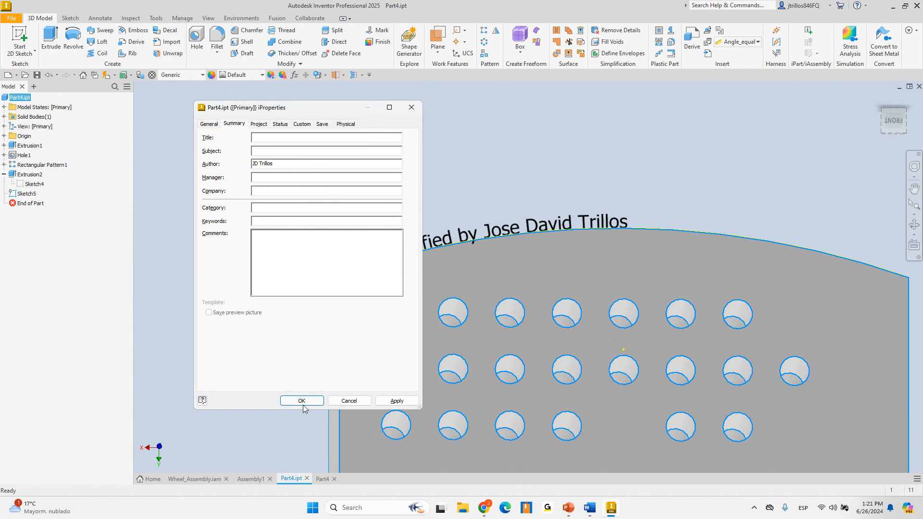
click(301, 401)
Zoom out on the updated part and return to the PowerPoint slide show
scroll(521, 165, down, 3)
scroll(520, 165, up, 4)
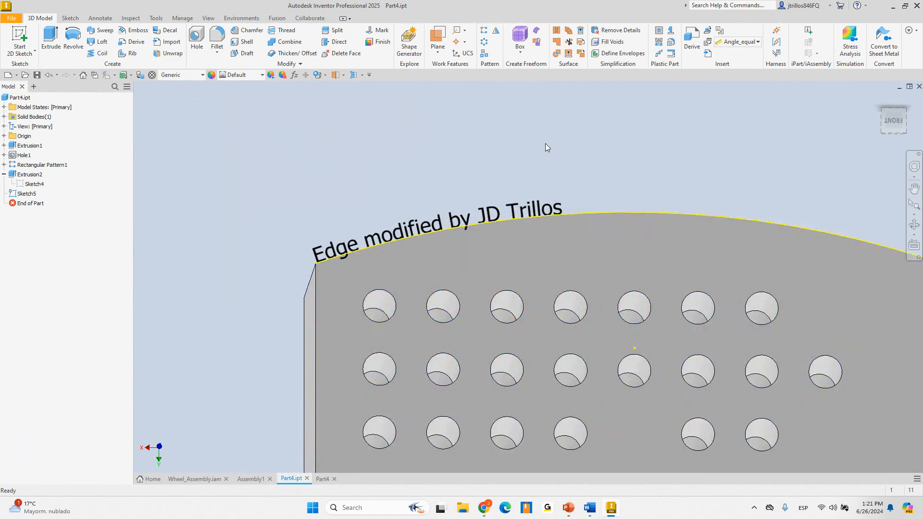
mouse_move(565, 514)
scroll(419, 176, down, 3)
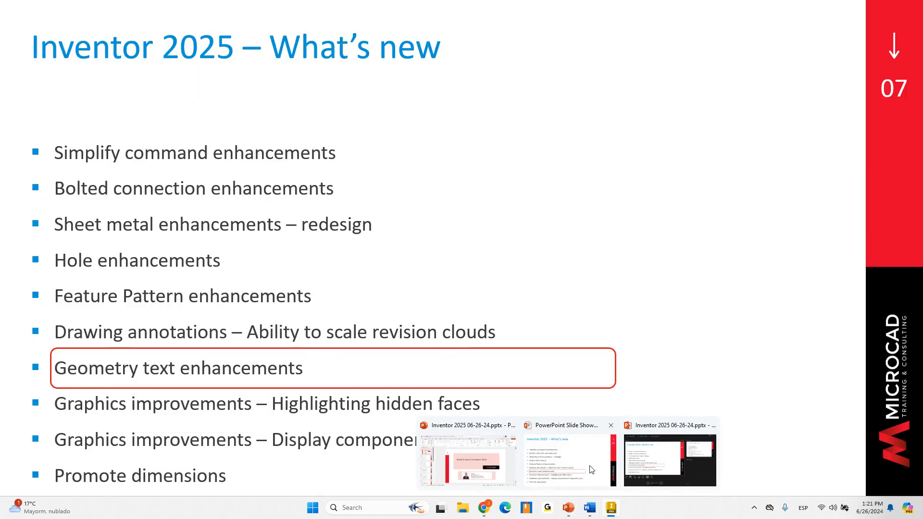
click(592, 469)
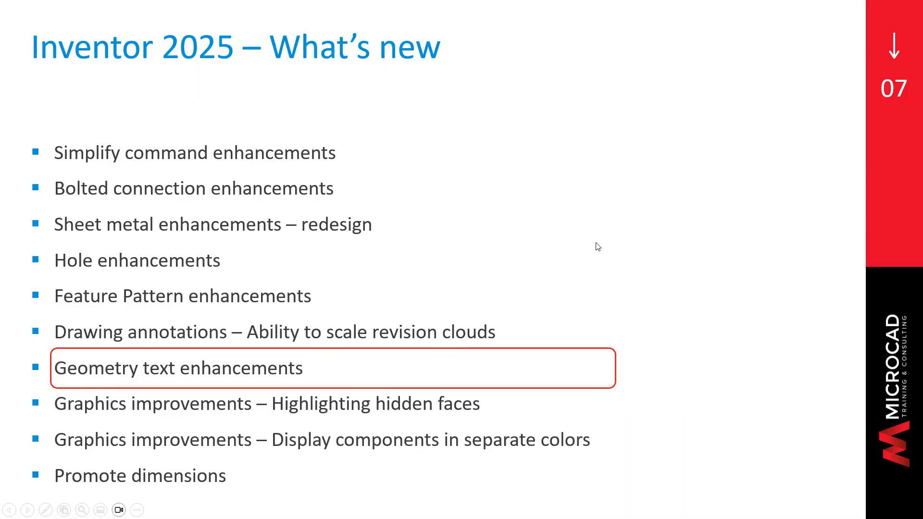
Advance the slide show to 'Graphics improvements – Highlighting hidden faces'
key(Right)
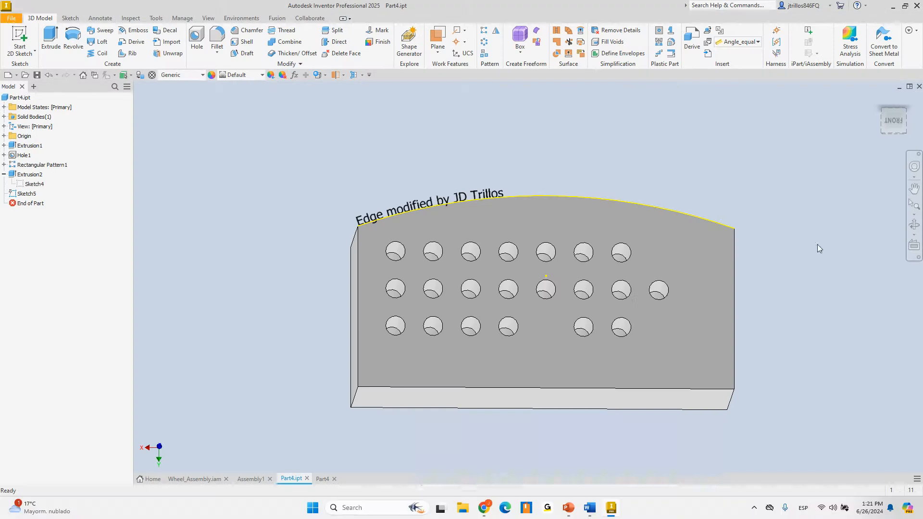
Open Radial Engine Final.iam from the Engine folder, keeping Part4 open
click(307, 479)
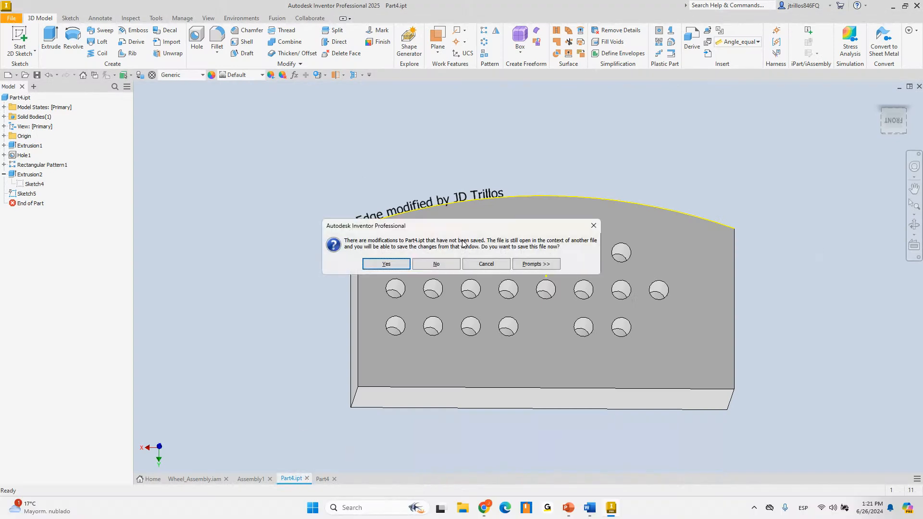
click(481, 264)
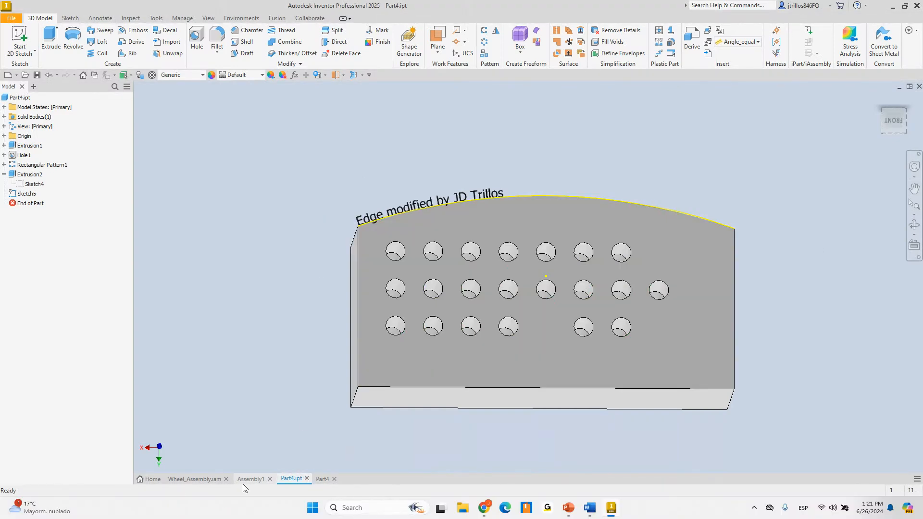
click(12, 18)
click(17, 80)
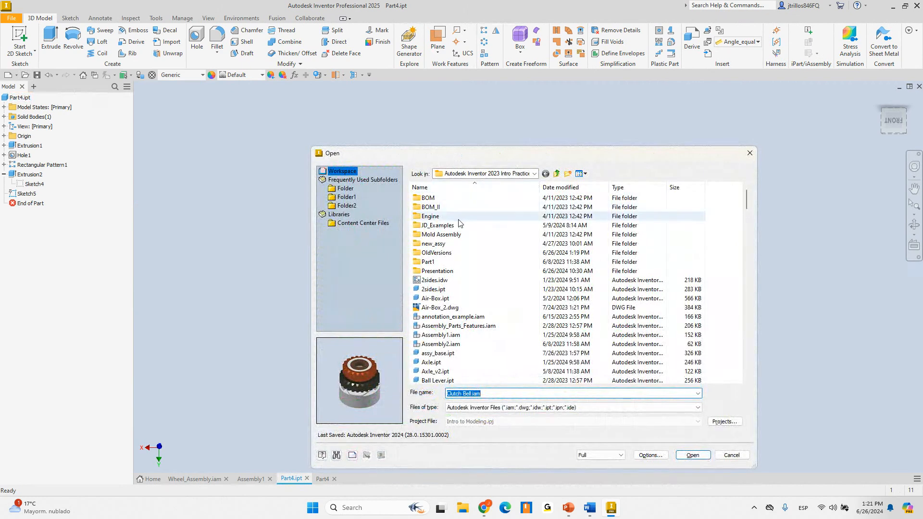
double_click(433, 216)
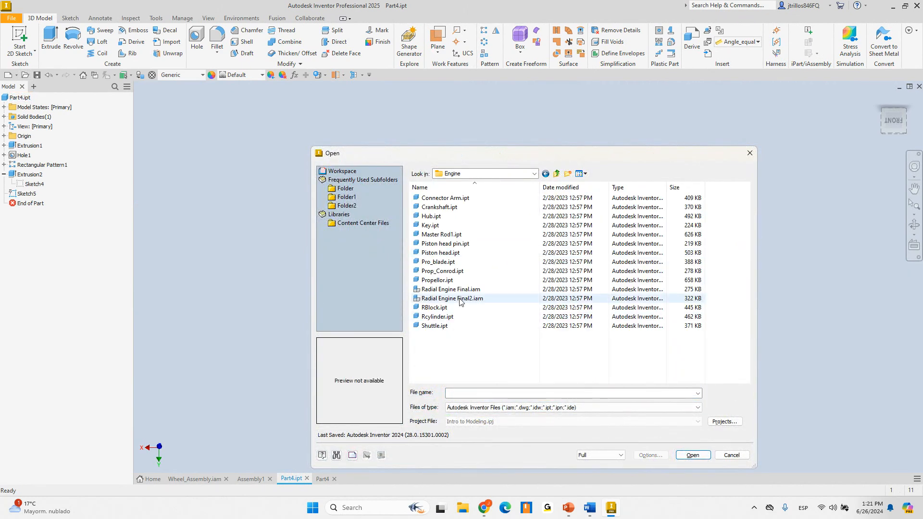
click(459, 289)
key(Return)
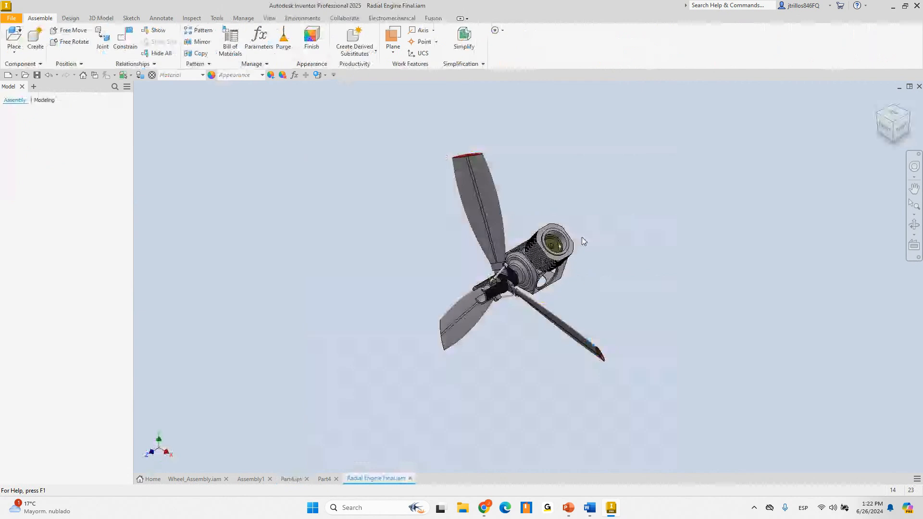
Orbit the radial engine and select the cylinder to inspect it
shift+middle_drag(487, 225, 553, 201)
click(553, 266)
shift+middle_drag(614, 270, 604, 173)
click(588, 274)
scroll(577, 279, down, 5)
shift+middle_drag(659, 208, 622, 249)
Select the RBlock engine block and master rod, orbiting to inspect the rod
click(494, 227)
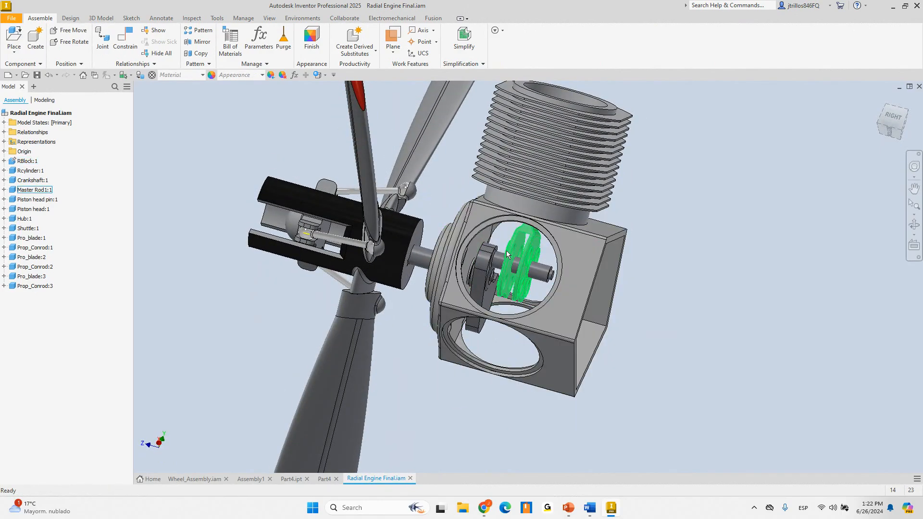
click(518, 238)
shift+middle_drag(683, 241, 635, 249)
scroll(496, 199, up, 6)
scroll(501, 273, down, 7)
click(634, 249)
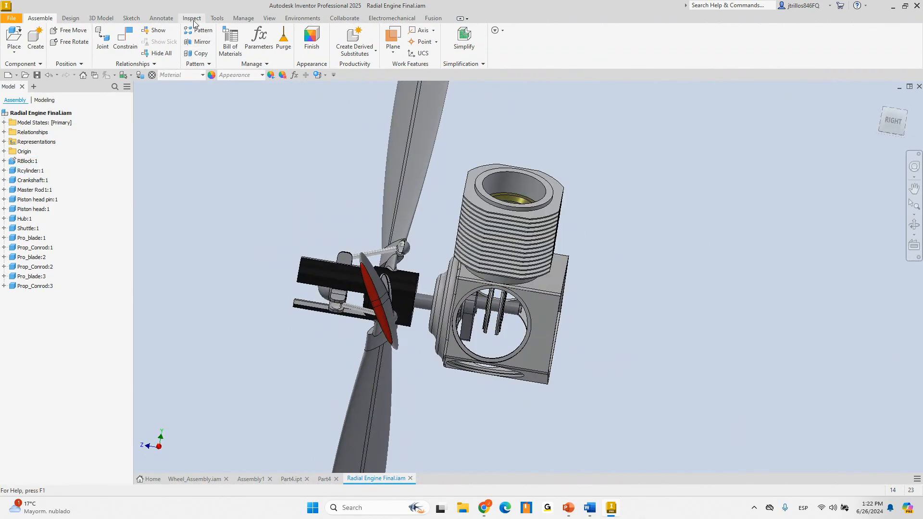
click(243, 17)
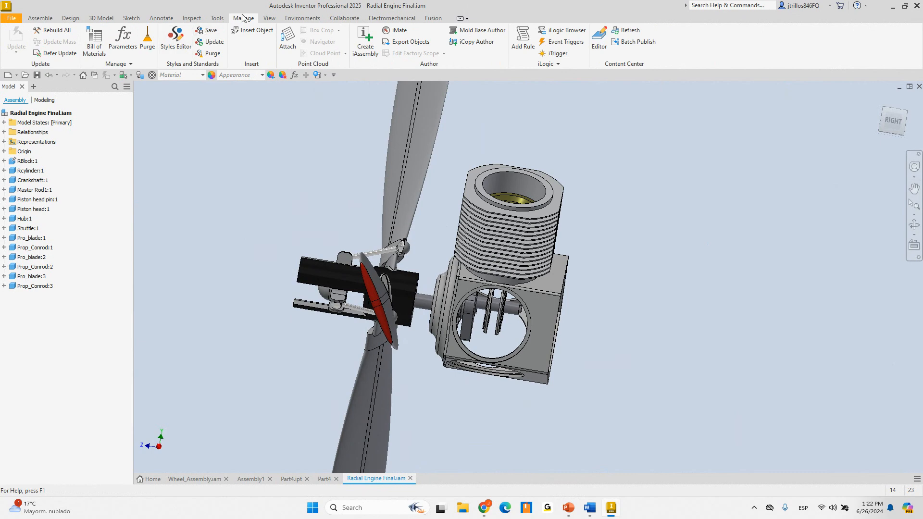
click(216, 18)
In Application Options Colors, enable Highlight Hidden Faces with Enhanced Highlighting kept on
click(153, 46)
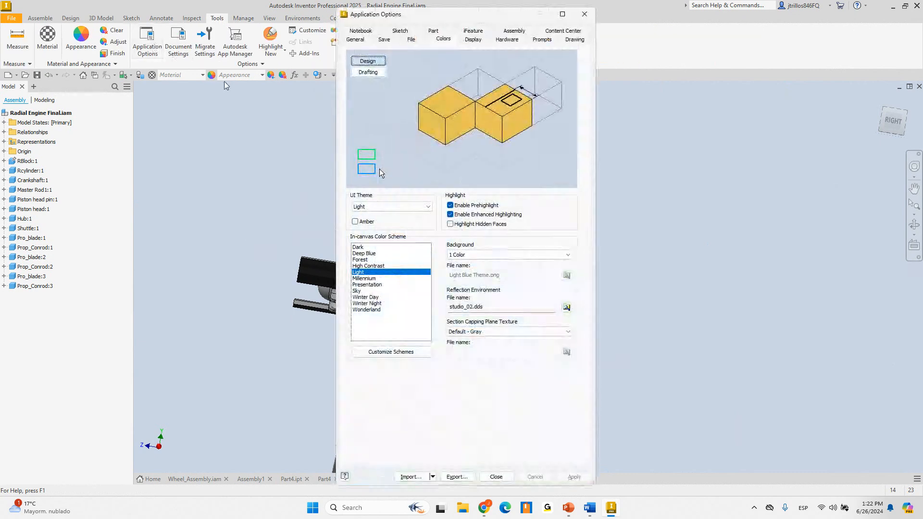
click(471, 227)
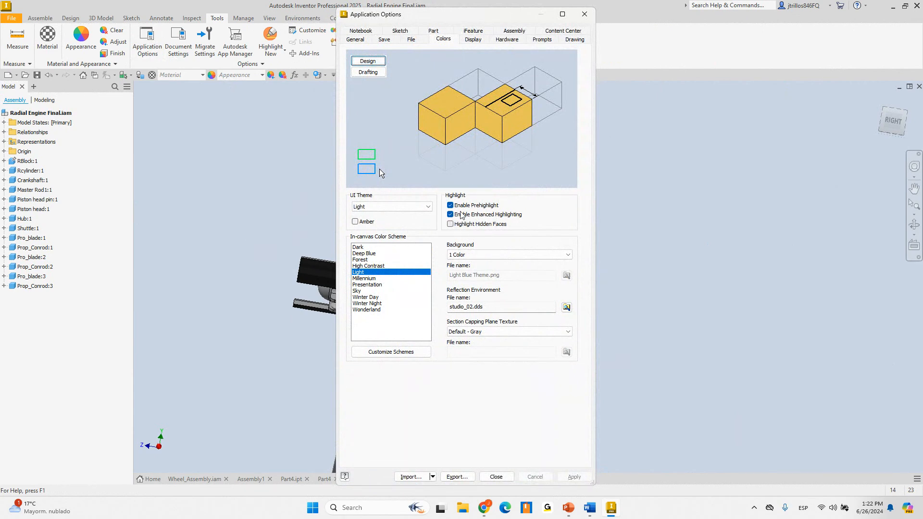
drag(405, 19, 419, 22)
click(459, 42)
key(ctrl)
click(486, 226)
click(485, 217)
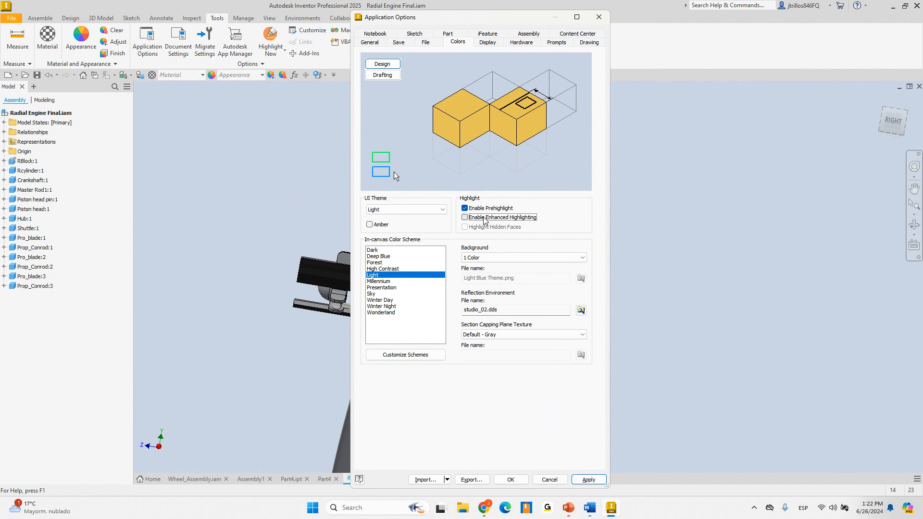
click(516, 218)
click(483, 228)
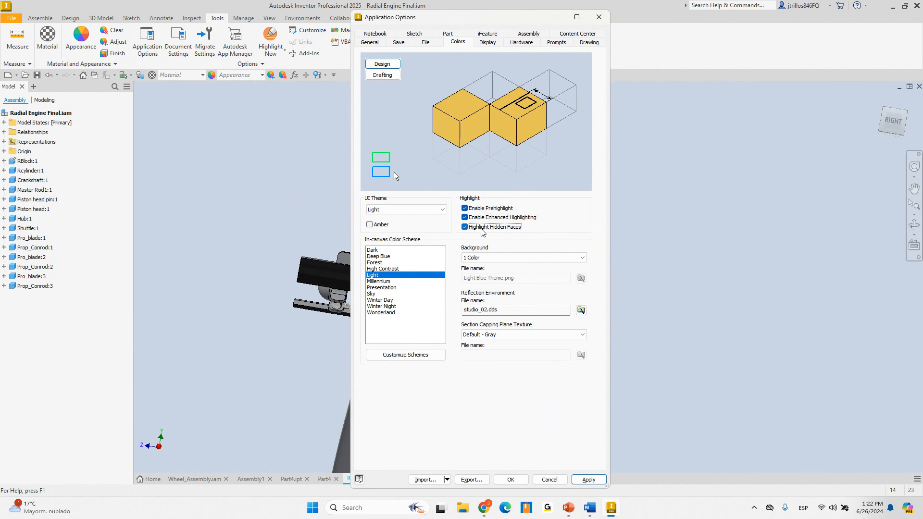
click(511, 480)
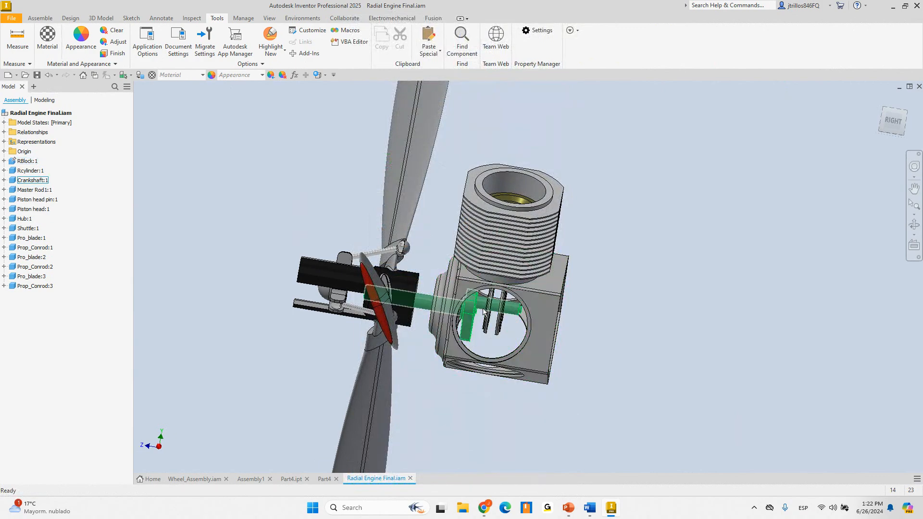
Select Master Rod1:1 and Piston head:1 to see them highlighted through the block
scroll(502, 286, down, 3)
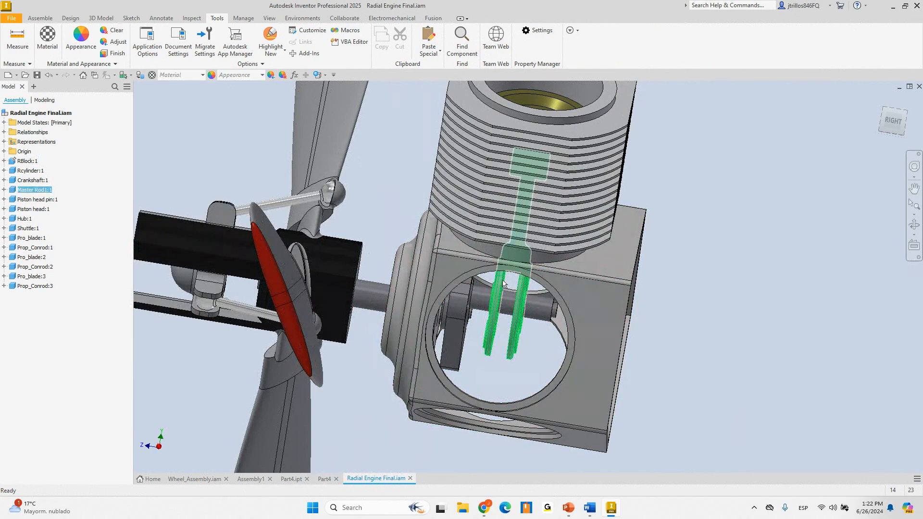
click(503, 284)
scroll(691, 308, up, 3)
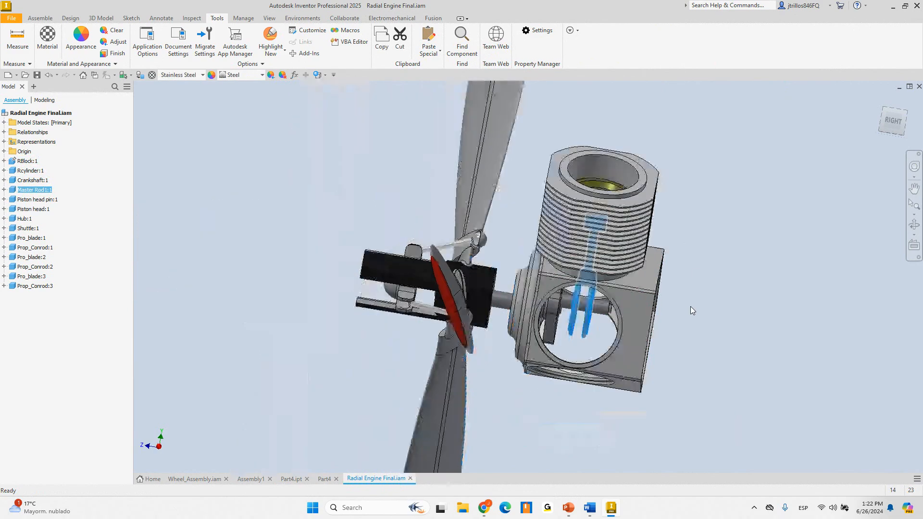
shift+middle_drag(662, 284, 638, 298)
click(625, 172)
click(569, 189)
shift+middle_drag(667, 157, 677, 115)
scroll(599, 186, down, 3)
shift+middle_drag(740, 263, 644, 275)
Reselect the piston head, orbit to a side view, then return to the slide show
click(752, 247)
scroll(719, 259, up, 3)
click(642, 280)
mouse_move(592, 194)
shift+middle_down()
mouse_move(588, 172)
mouse_move(597, 179)
shift+middle_up()
click(763, 282)
shift+middle_drag(763, 282, 556, 378)
shift+middle_drag(553, 274, 538, 290)
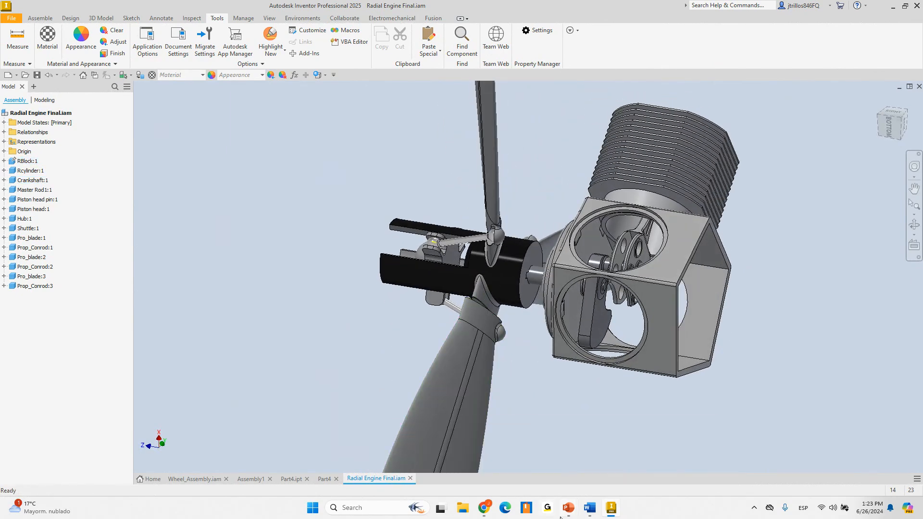
mouse_move(562, 517)
click(572, 486)
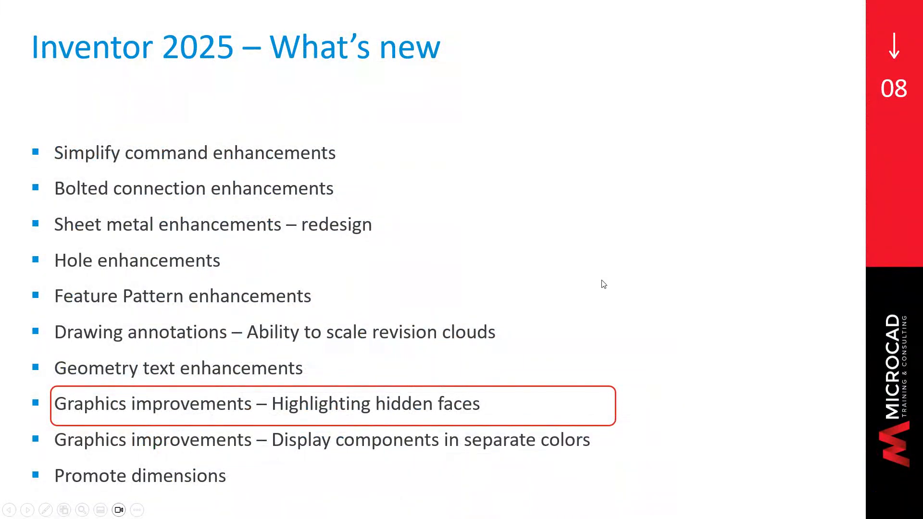
Advance the slide show to 'Graphics improvements – Display components in separate colors'
key(Right)
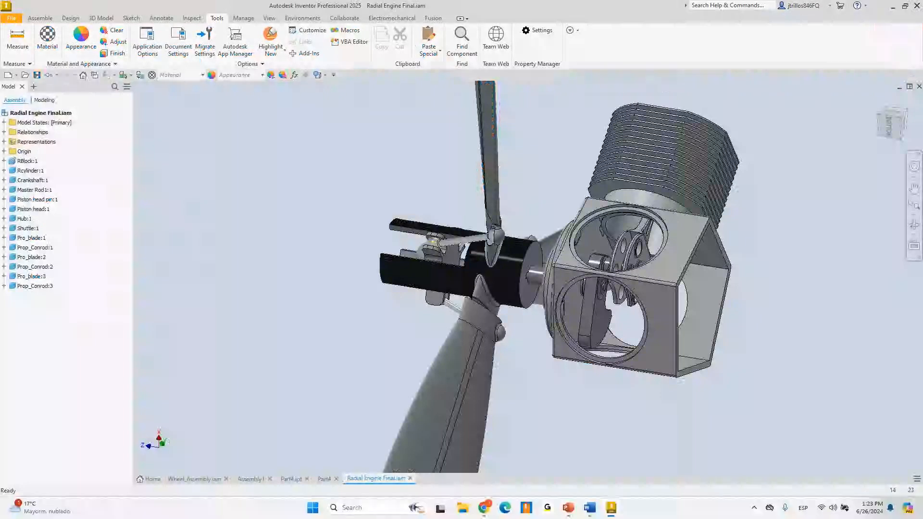
Turn on Display Separate Colors from the View tab and orbit to inspect
shift+middle_drag(625, 231, 674, 172)
scroll(486, 265, up, 6)
scroll(485, 258, down, 3)
shift+middle_drag(486, 255, 526, 214)
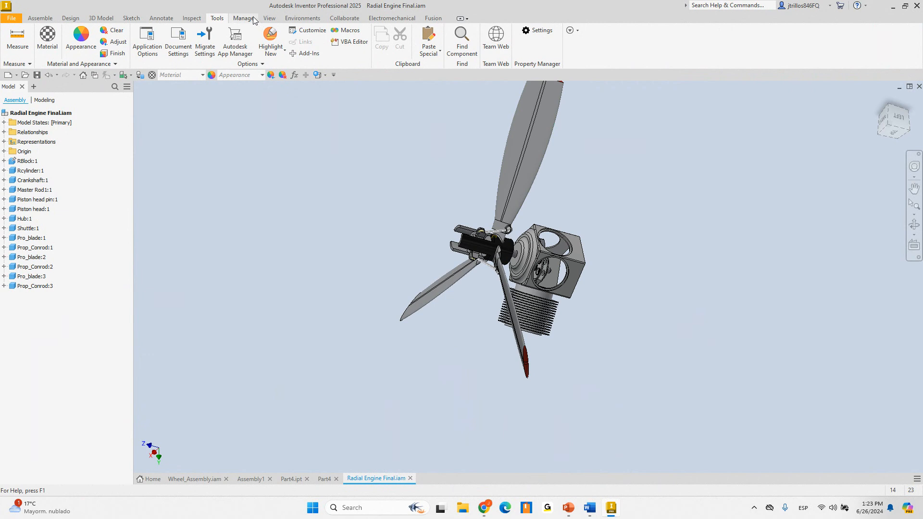
click(269, 19)
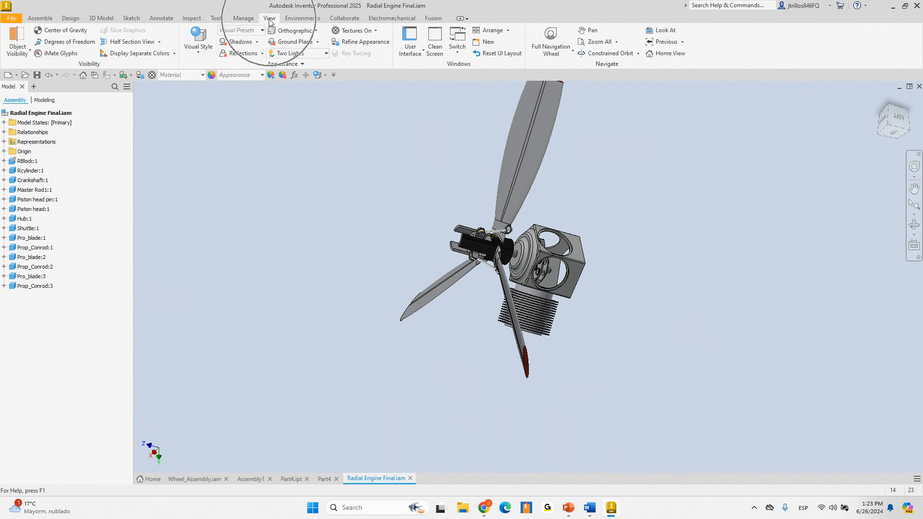
click(129, 54)
mouse_move(407, 220)
shift+middle_down()
mouse_move(468, 178)
mouse_move(464, 212)
mouse_move(407, 237)
mouse_move(221, 241)
mouse_move(407, 217)
mouse_move(417, 226)
mouse_move(445, 189)
mouse_move(469, 208)
mouse_move(482, 242)
mouse_move(423, 241)
mouse_move(327, 209)
shift+middle_up()
scroll(406, 257, down, 3)
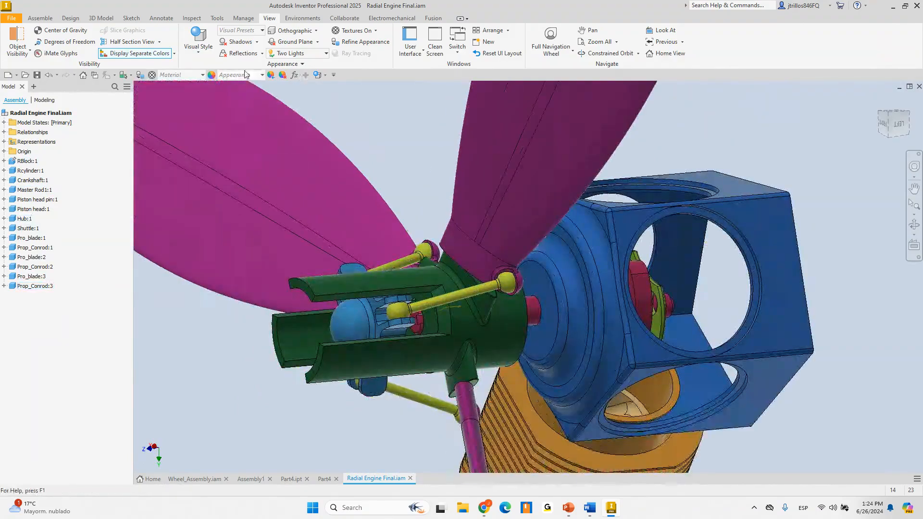
Switch the separate-colour mode to each Part and orbit the recoloured engine
click(174, 53)
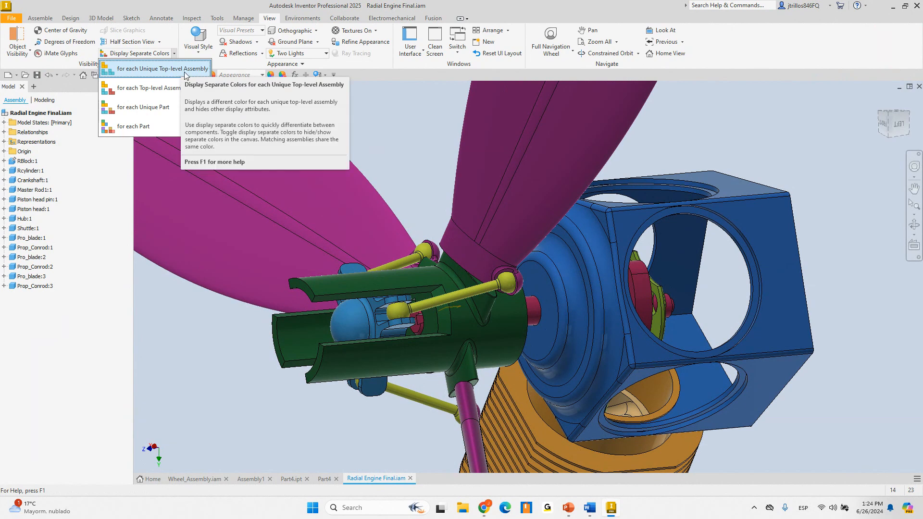
click(176, 70)
scroll(369, 272, down, 5)
shift+middle_drag(370, 272, 346, 212)
click(174, 54)
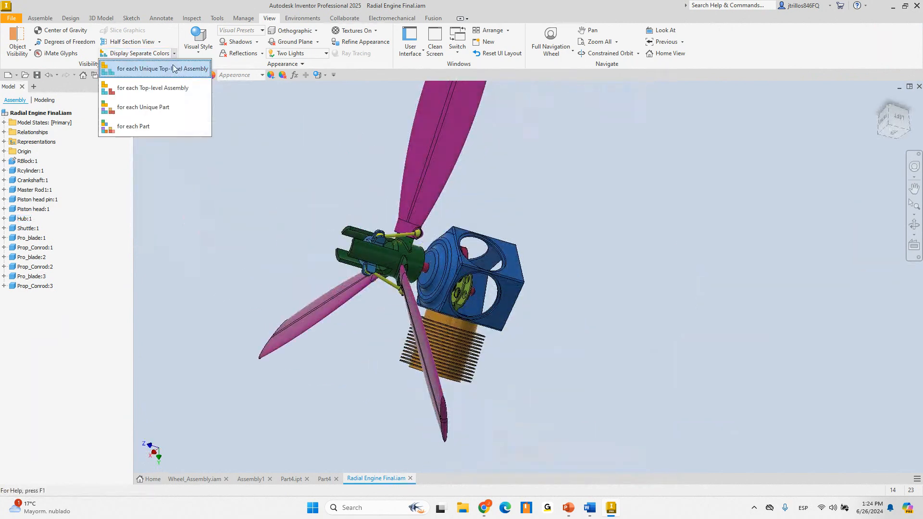
click(154, 127)
shift+middle_drag(475, 239, 512, 209)
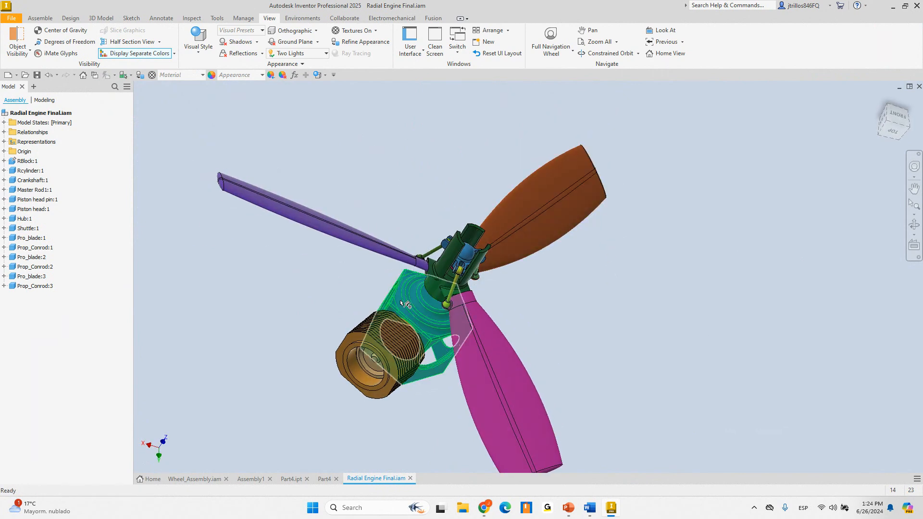
Colour the engine's components by unique part and orbit to compare the propeller and master rod colours
click(174, 54)
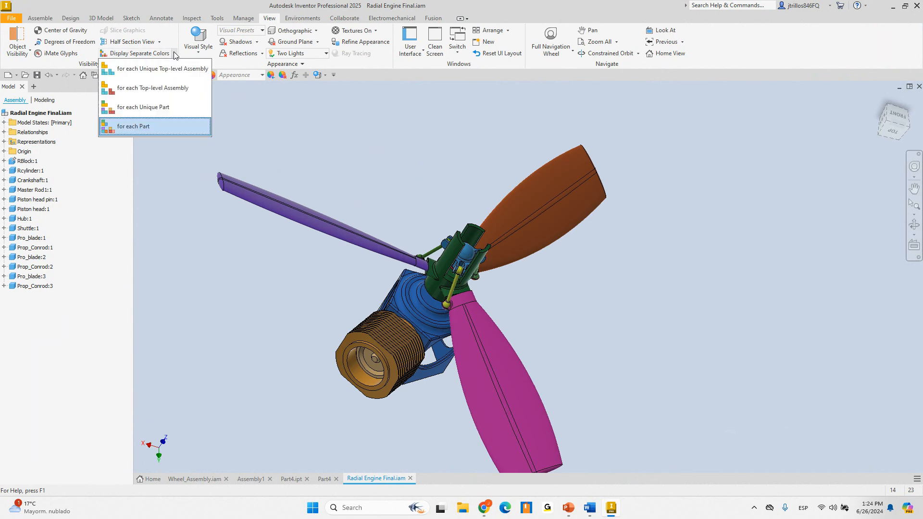
click(154, 107)
shift+middle_drag(395, 167, 337, 231)
click(379, 283)
mouse_move(380, 283)
shift+middle_down()
mouse_move(407, 264)
mouse_move(439, 281)
shift+middle_up()
scroll(512, 288, down, 4)
shift+middle_drag(502, 282, 528, 273)
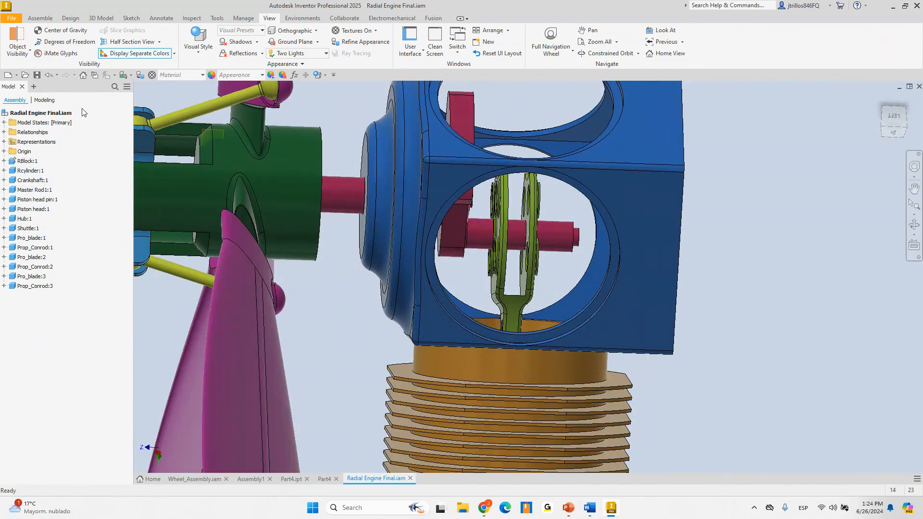
Turn off separate component colours so the engine returns to plain grey, then orbit it
click(135, 54)
scroll(618, 184, up, 5)
click(449, 235)
mouse_move(450, 235)
shift+middle_down()
mouse_move(477, 186)
mouse_move(481, 207)
mouse_move(464, 226)
shift+middle_up()
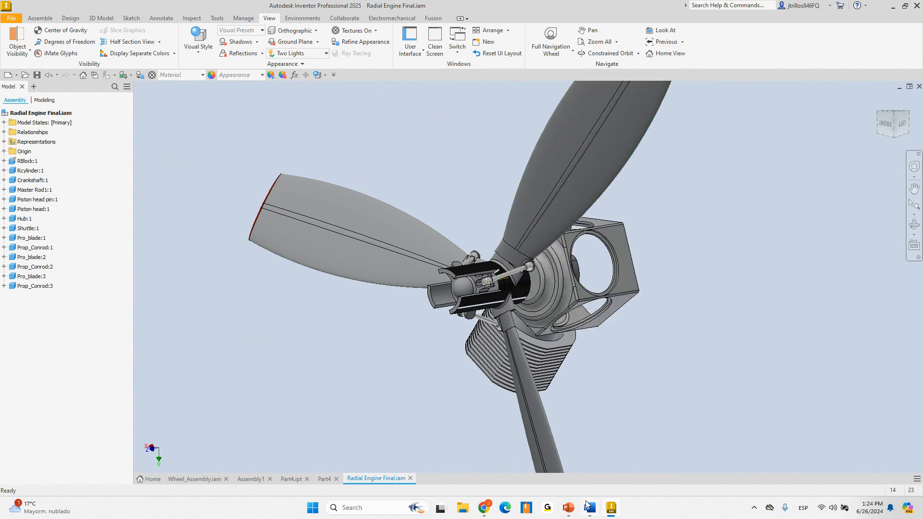
mouse_move(588, 505)
Restore the What's new slideshow and advance from slide 09 to slide 10, Promote dimensions
mouse_move(565, 514)
click(577, 433)
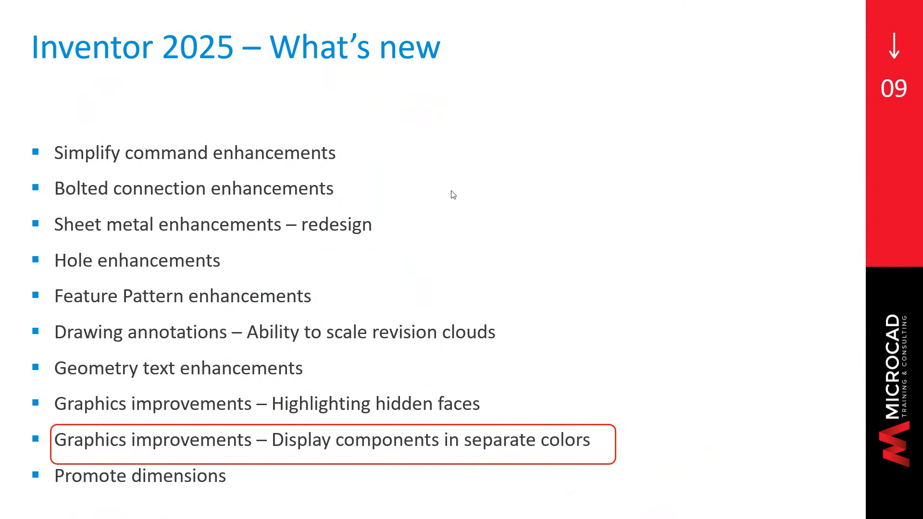
click(188, 285)
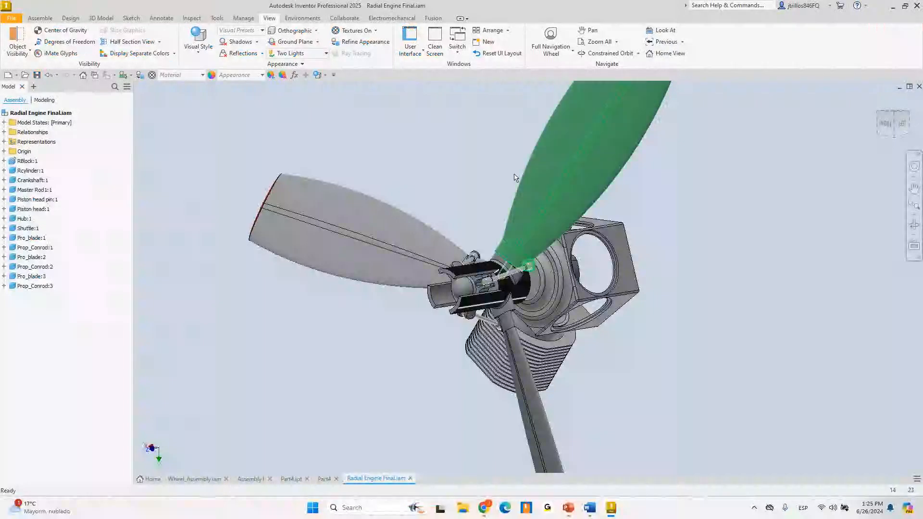
Open RBlock:1 from the engine assembly as its own part and orient it to a front view
drag(480, 216, 515, 233)
shift+middle_drag(516, 233, 518, 236)
scroll(547, 273, up, 3)
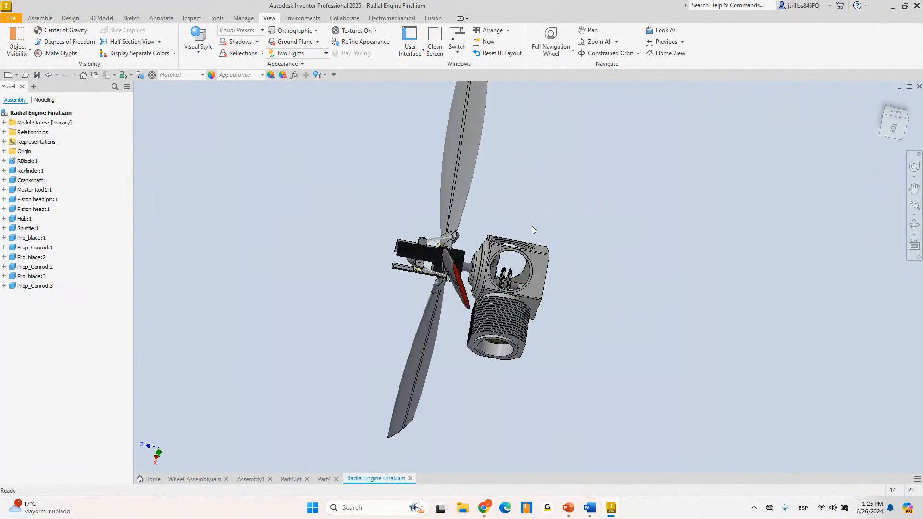
right_click(533, 258)
click(537, 141)
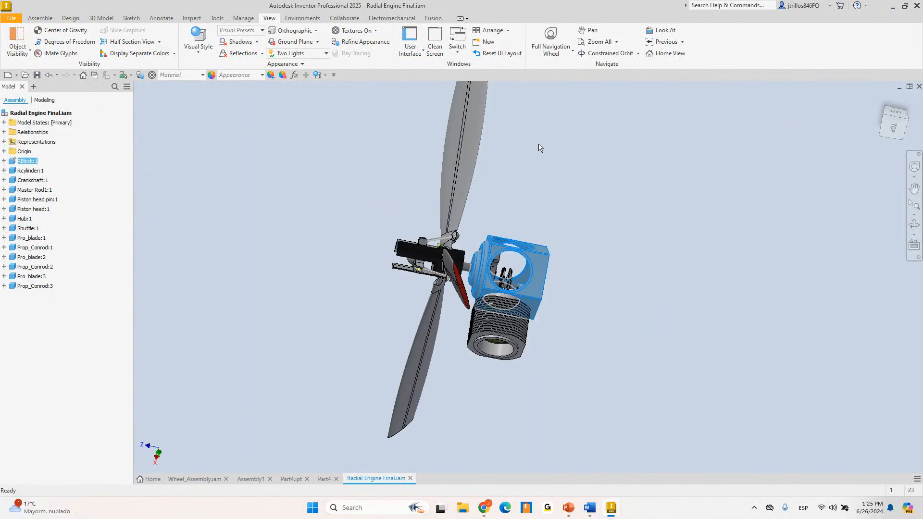
shift+middle_drag(518, 133, 510, 226)
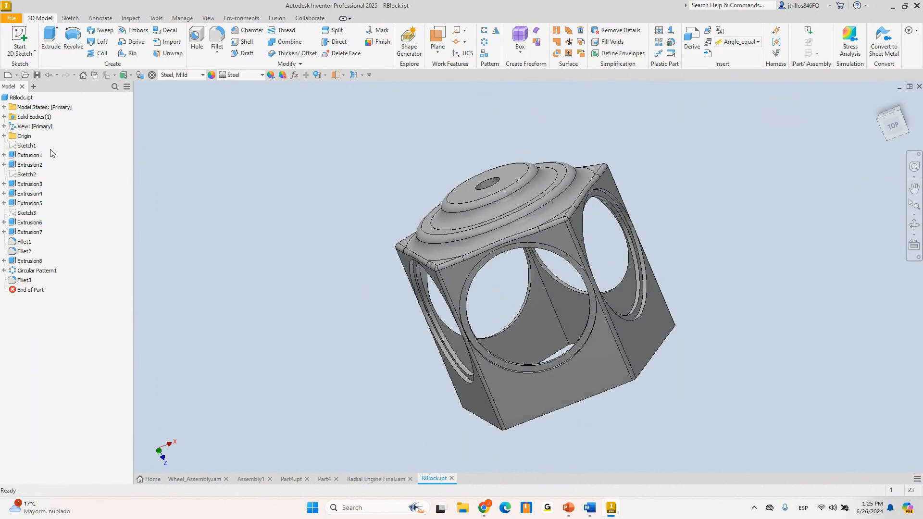
mouse_move(297, 185)
shift+middle_down()
mouse_move(317, 183)
mouse_move(305, 192)
shift+middle_up()
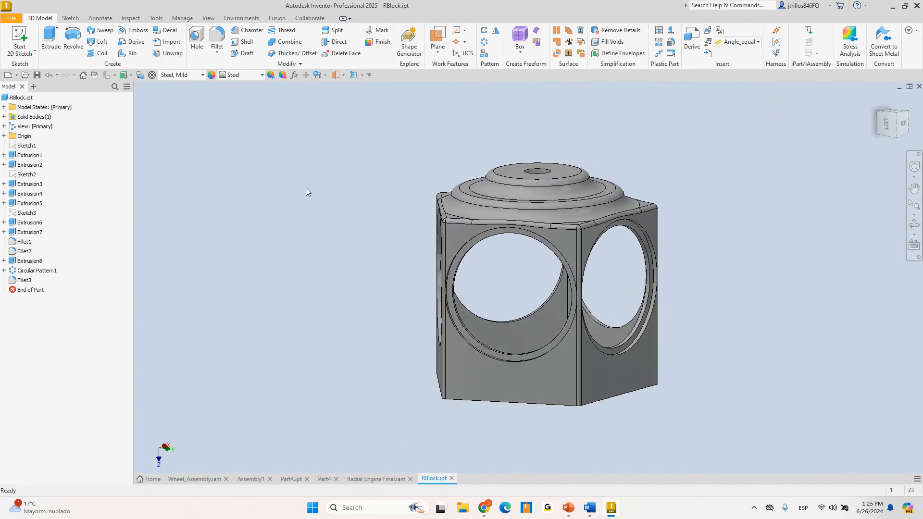
Expand Extrusion1 to show Sketch1 on the block, then start the Annotate Dimension tool
click(29, 155)
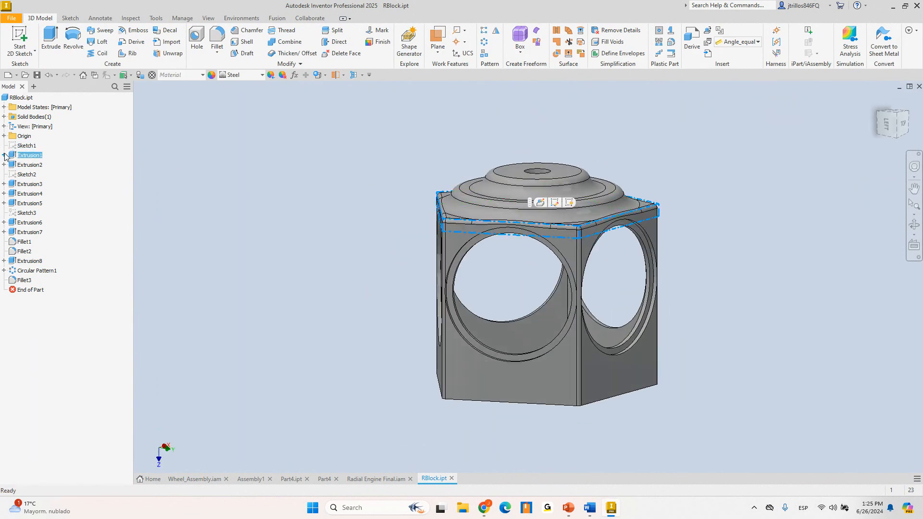
click(4, 155)
click(344, 180)
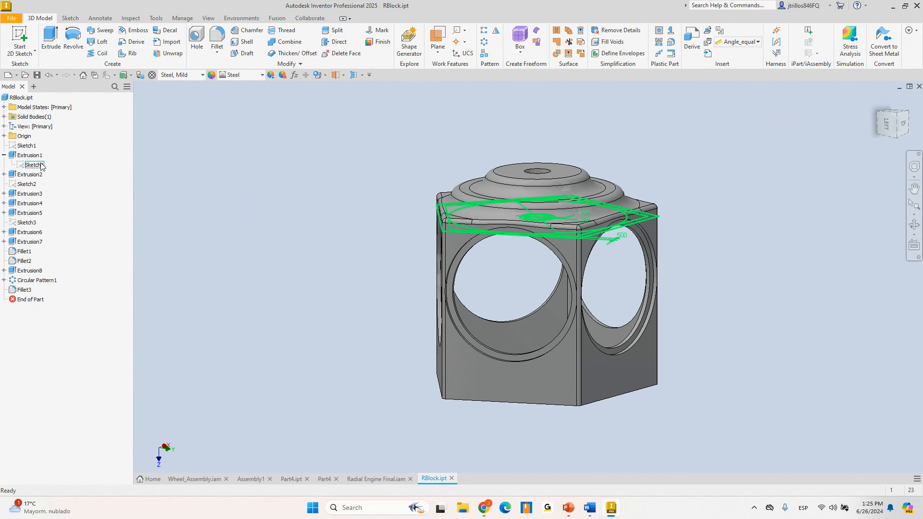
click(44, 165)
shift+middle_drag(432, 141, 431, 193)
scroll(582, 268, down, 3)
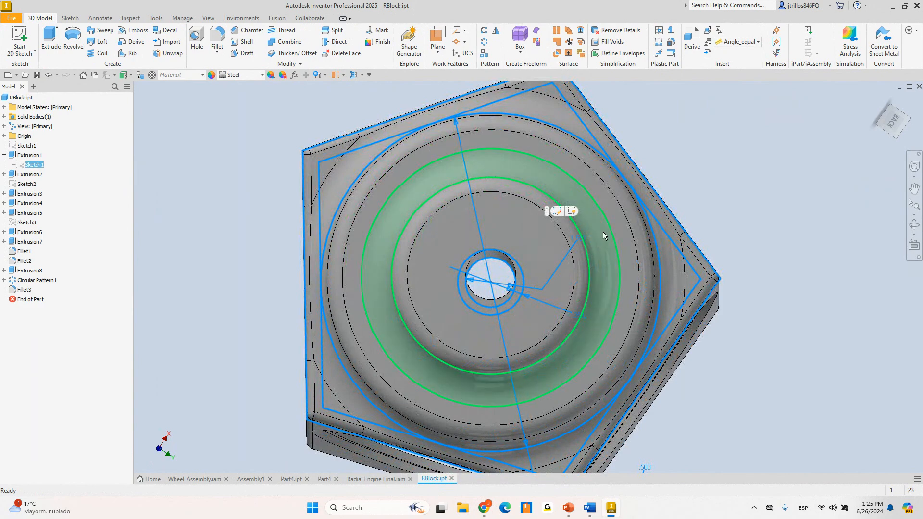
scroll(449, 194, up, 4)
shift+middle_drag(412, 188, 408, 154)
click(408, 154)
scroll(428, 242, down, 4)
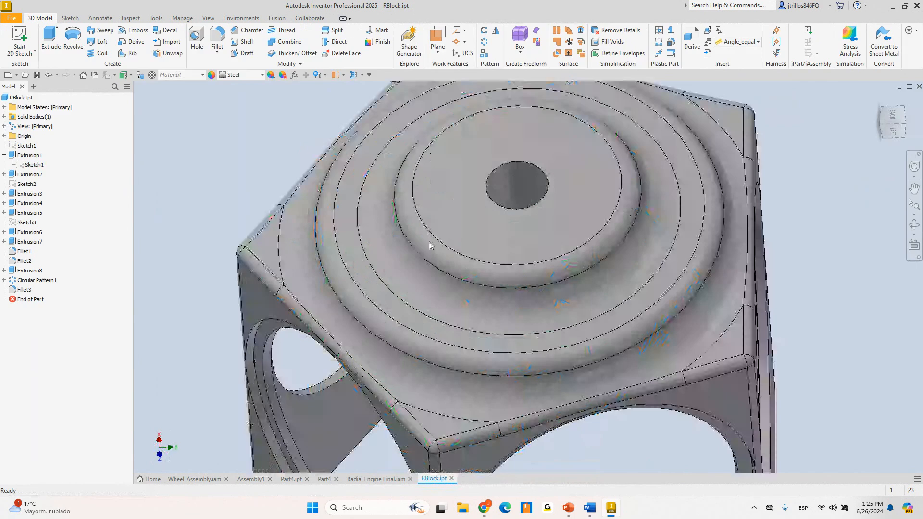
scroll(408, 201, up, 3)
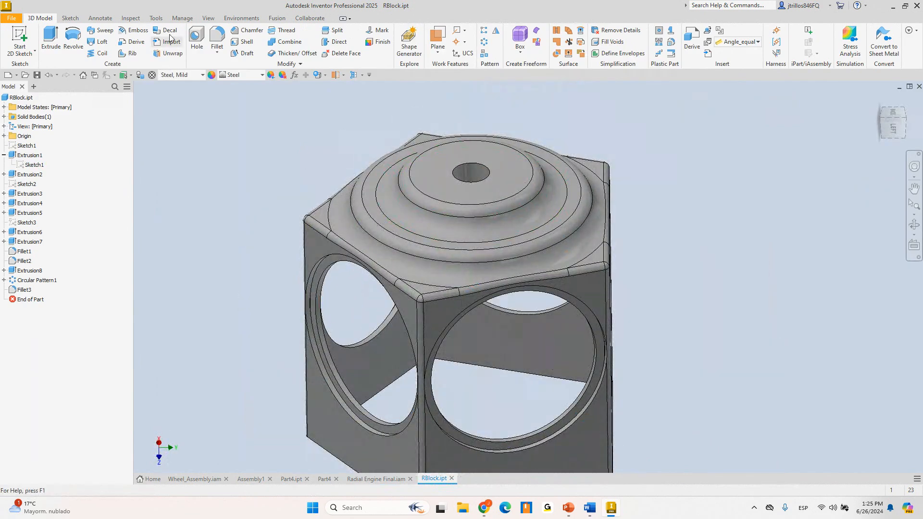
click(99, 18)
click(90, 48)
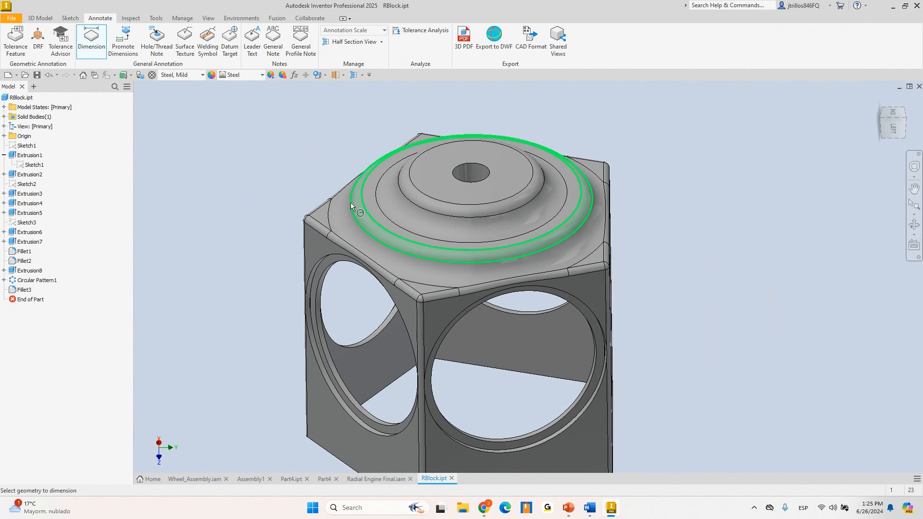
Cancel the dimension, start Promote Dimensions, and pick Extrusion2 to preview its dimensions
key(Escape)
click(130, 50)
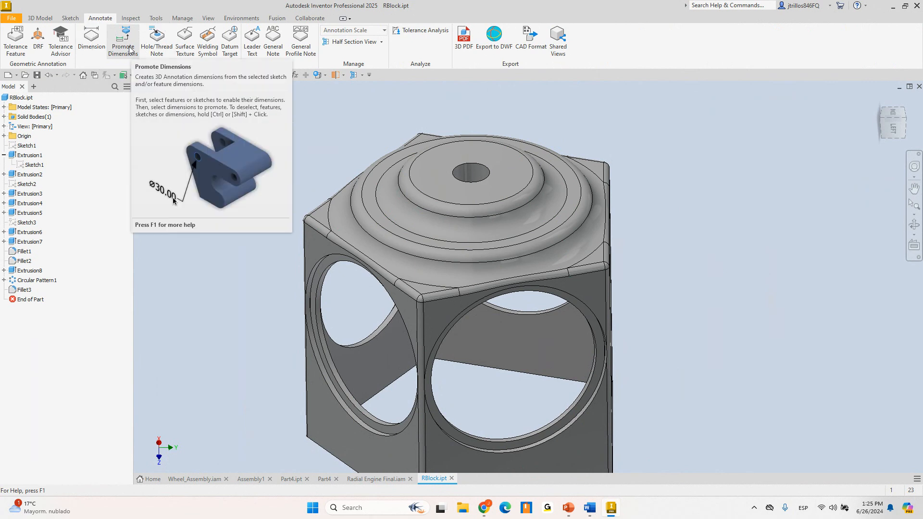
click(123, 45)
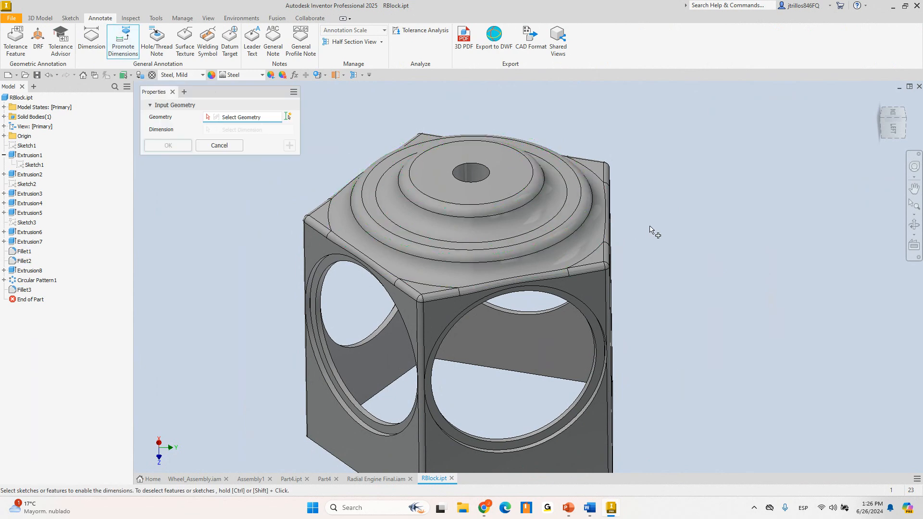
scroll(650, 231, up, 3)
click(621, 360)
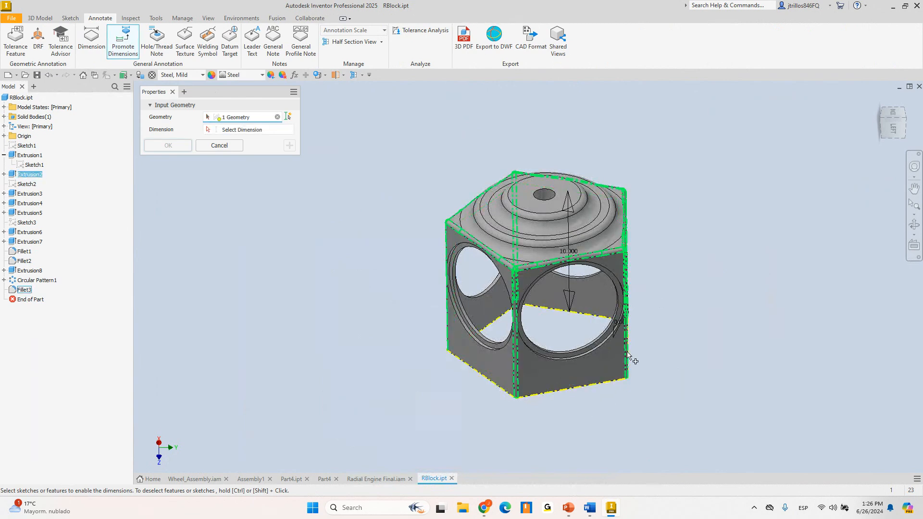
shift+middle_drag(634, 288, 358, 197)
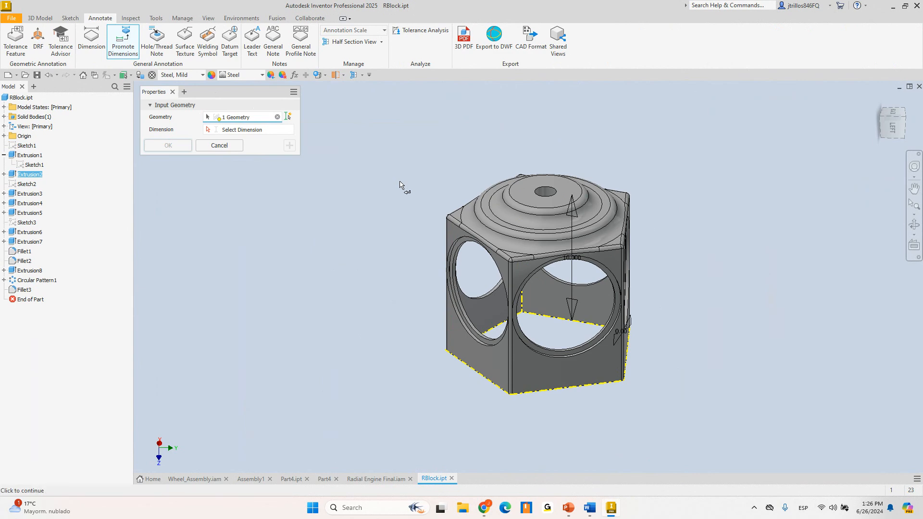
mouse_move(640, 293)
shift+middle_down()
mouse_move(588, 269)
mouse_move(538, 273)
shift+middle_up()
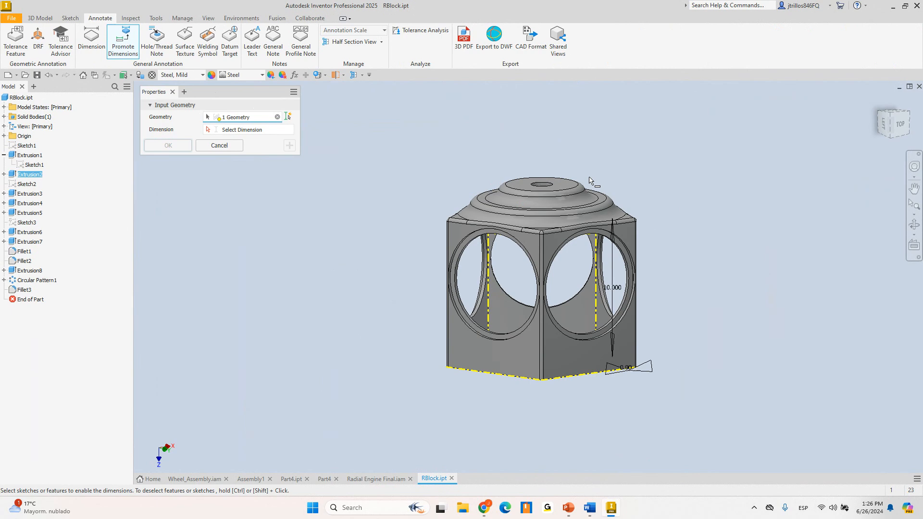
shift+middle_drag(590, 178, 602, 189)
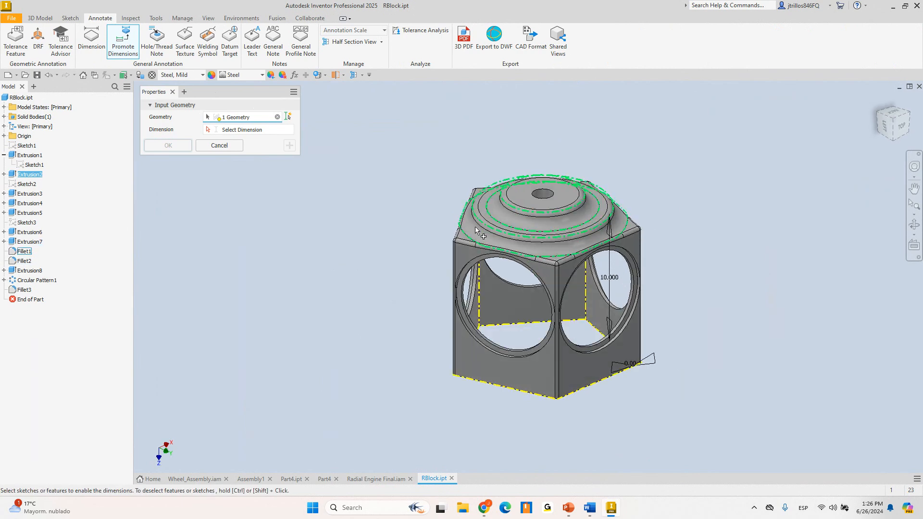
Add Extrusion3 and Extrusion4 to the promote geometry, briefly trying and removing Extrusion1
click(32, 157)
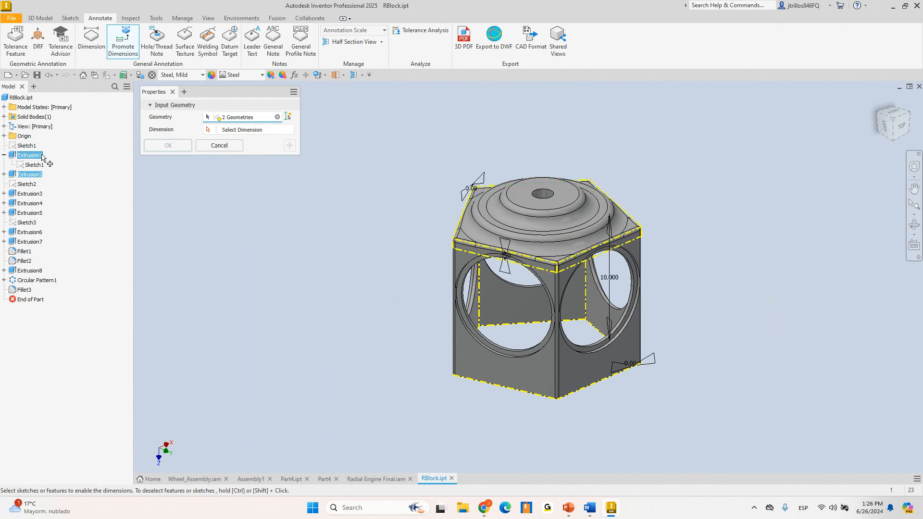
mouse_move(570, 200)
shift+middle_down()
mouse_move(572, 270)
mouse_move(565, 198)
shift+middle_up()
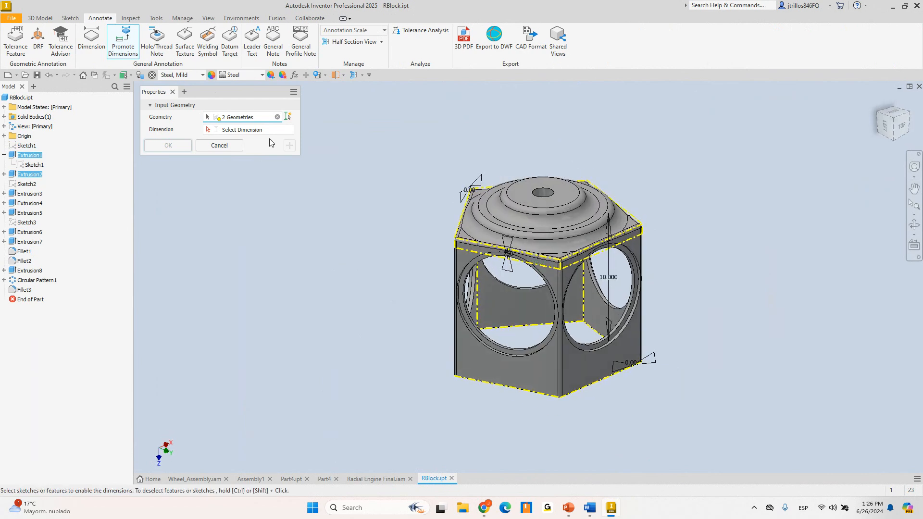
ctrl+click(30, 154)
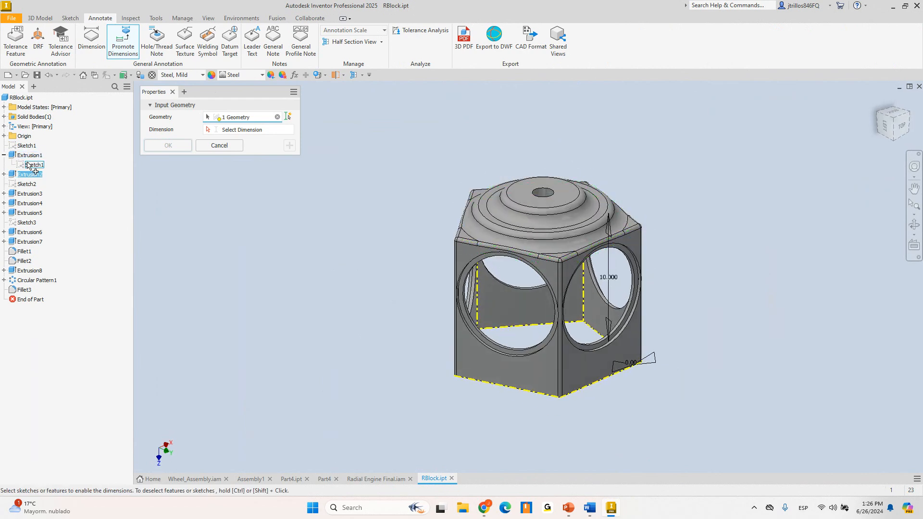
click(32, 194)
shift+middle_drag(460, 249, 411, 210)
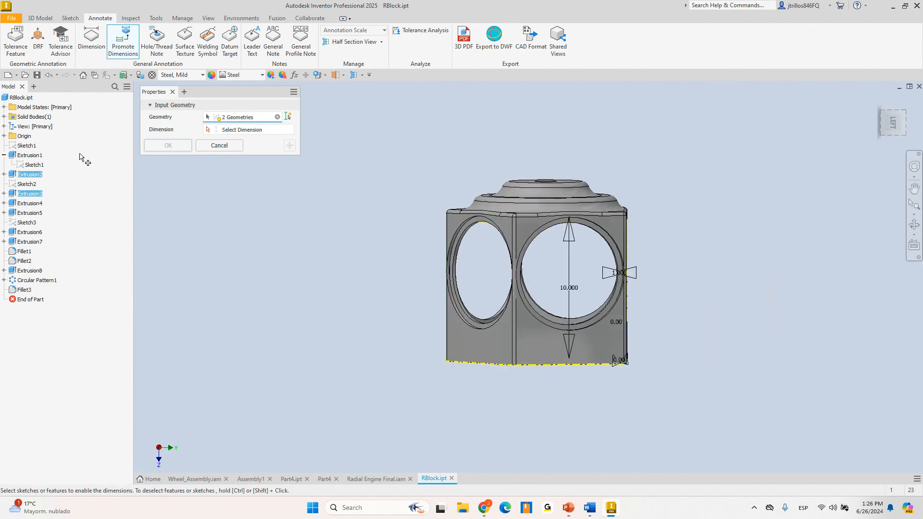
click(30, 203)
drag(528, 246, 521, 269)
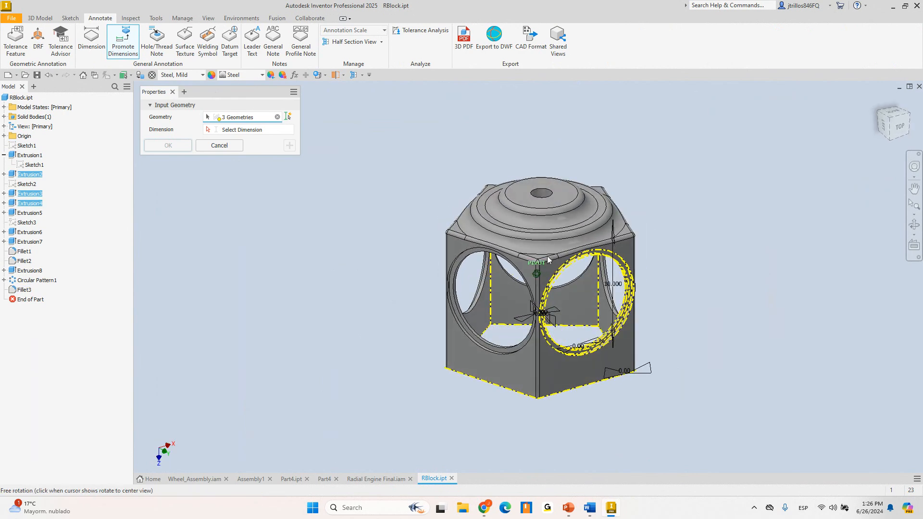
Cancel promoting, then edit and finish the sketch behind Extrusion3
key(Escape)
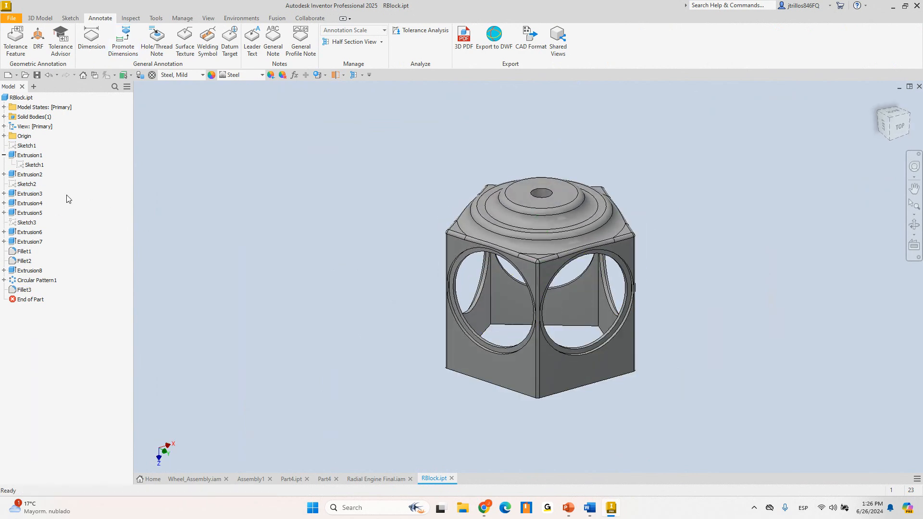
click(30, 300)
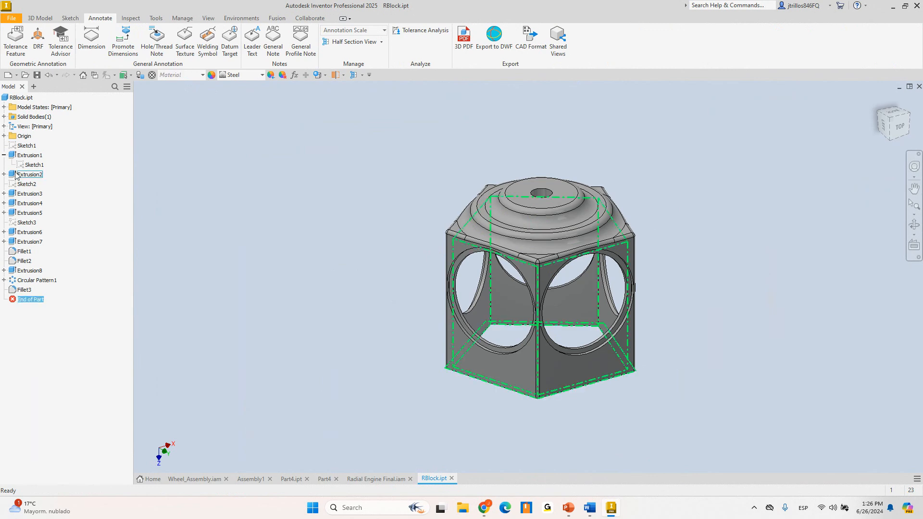
click(26, 194)
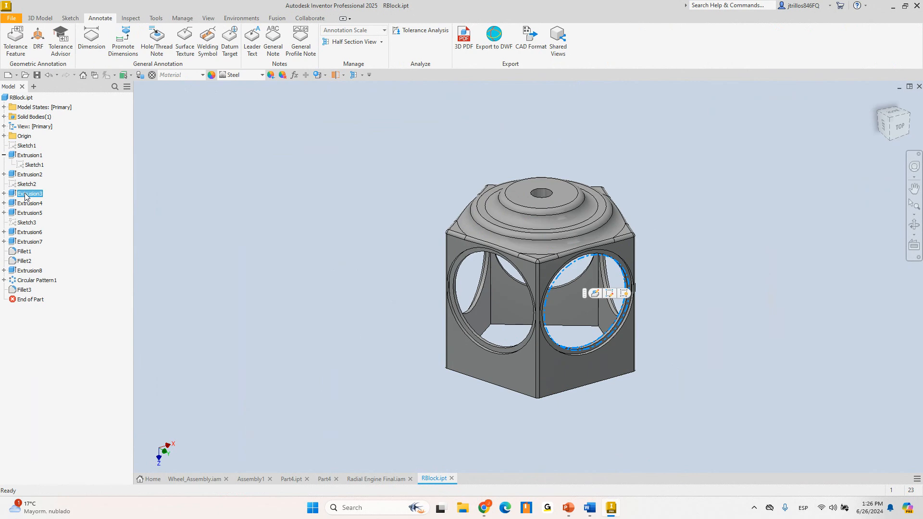
right_click(27, 194)
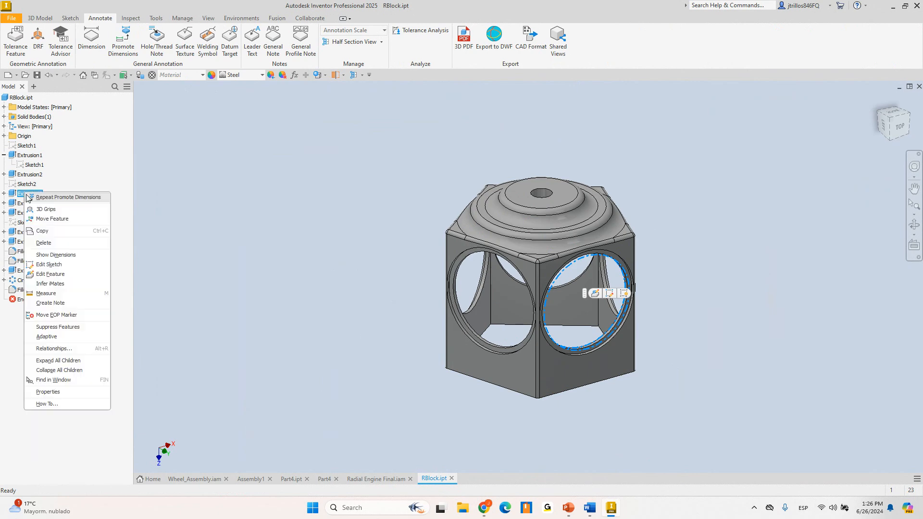
click(55, 266)
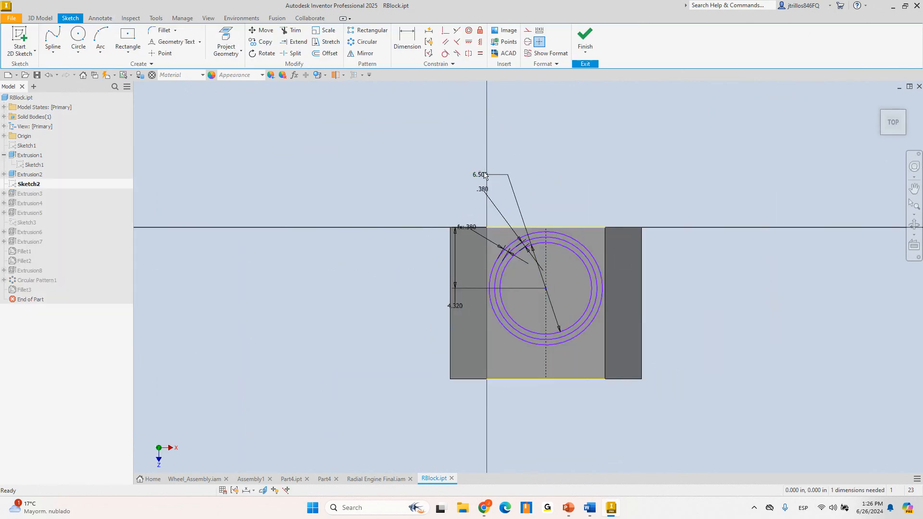
click(585, 36)
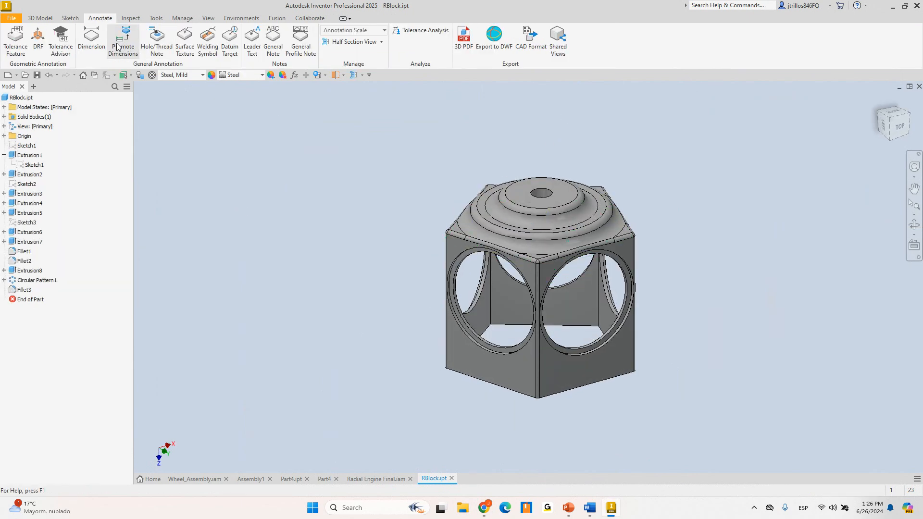
Restart Promote Dimensions with Extrusion2 and Extrusion3 as source geometry, then switch to choosing dimensions
click(116, 46)
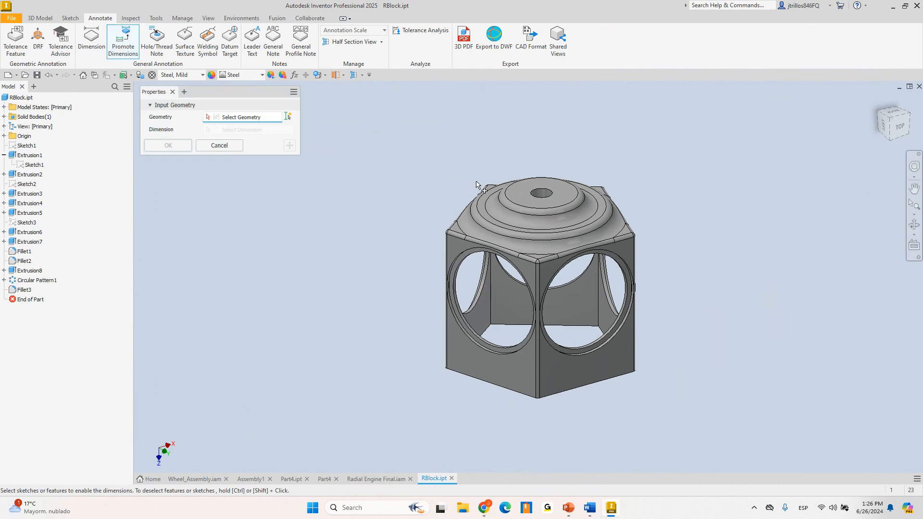
click(592, 380)
click(608, 335)
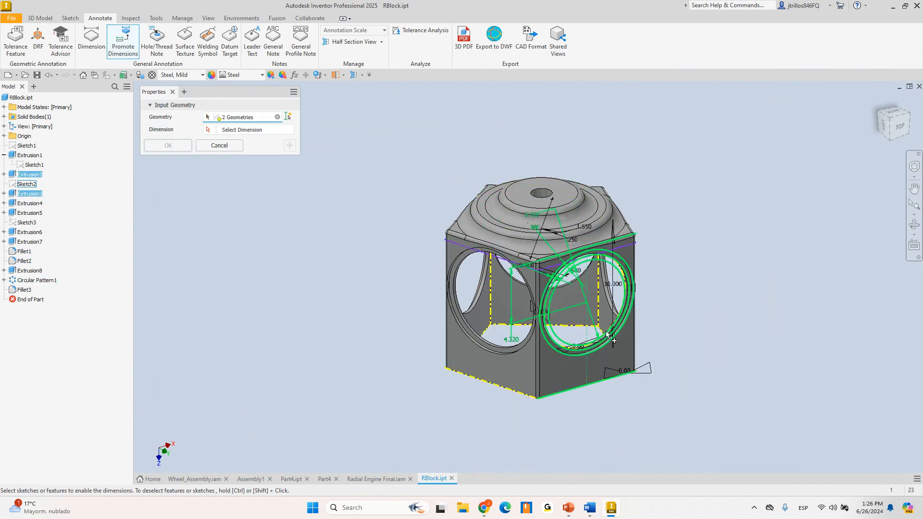
mouse_move(608, 337)
shift+middle_down()
mouse_move(663, 286)
mouse_move(598, 286)
mouse_move(584, 297)
shift+middle_up()
key(ctrl)
scroll(495, 242, down, 4)
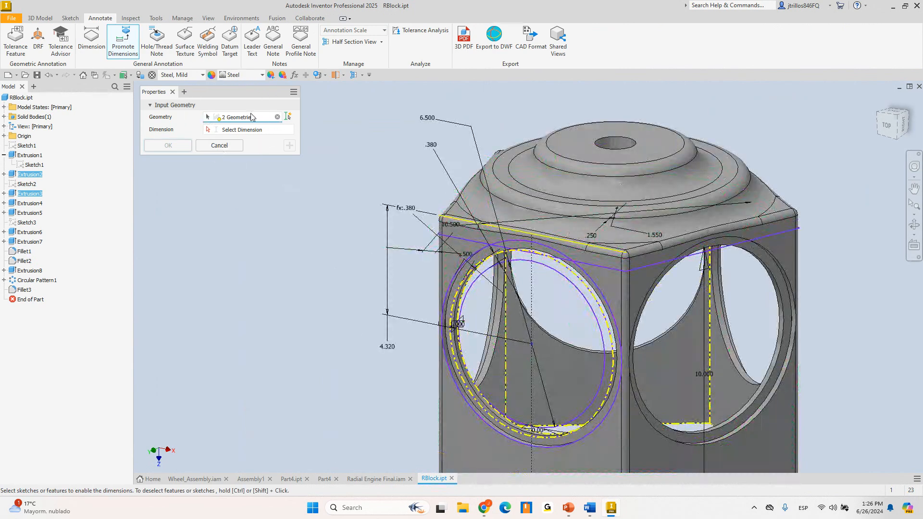
click(245, 130)
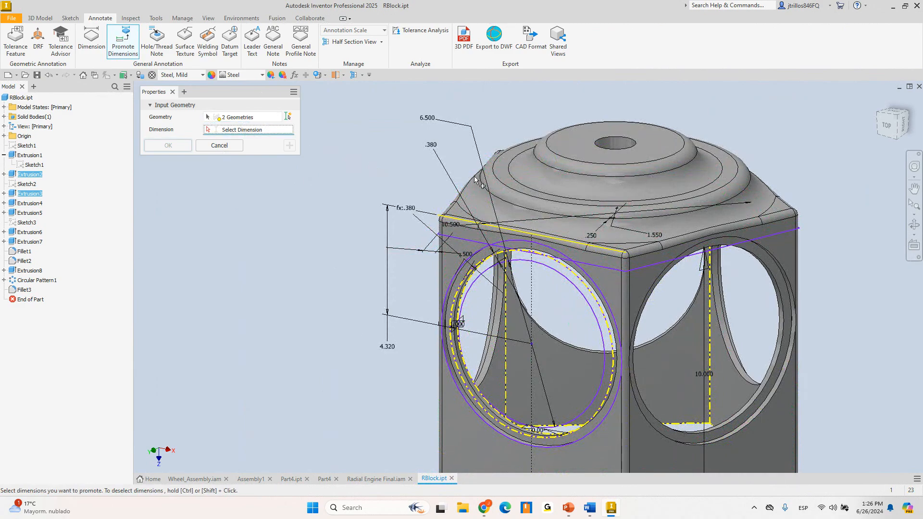
scroll(521, 212, up, 5)
shift+middle_drag(521, 212, 572, 191)
scroll(572, 187, down, 4)
shift+middle_drag(602, 294, 503, 263)
Promote the 10.000, Ø6.500, 4.320 and .380 dimensions to 3D annotations on the block
click(503, 284)
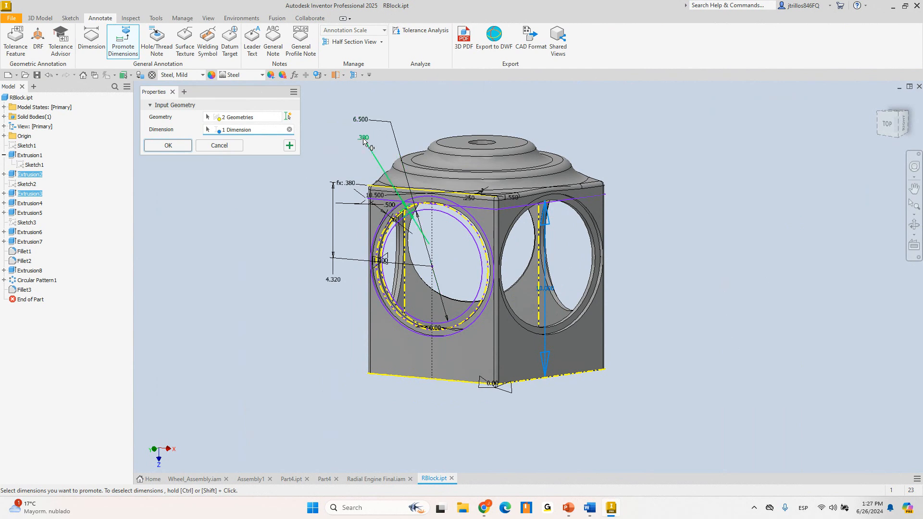
click(369, 122)
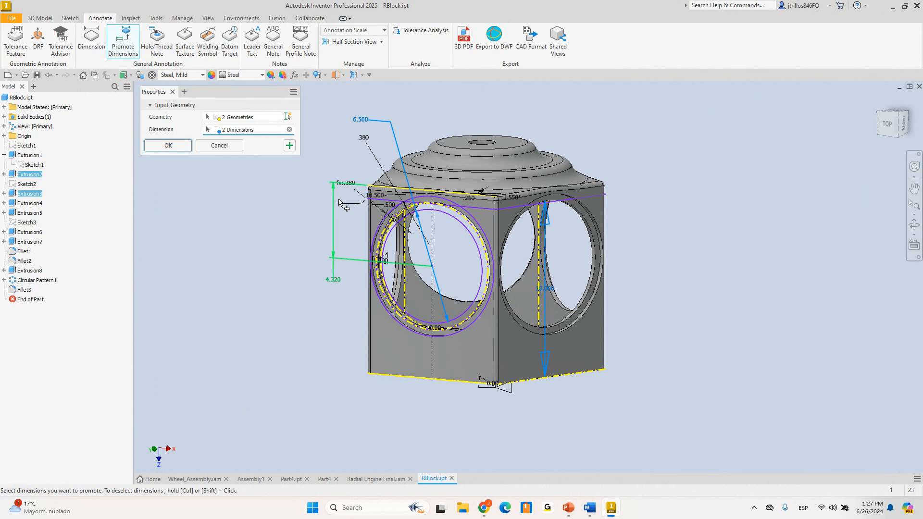
click(334, 280)
shift+middle_drag(352, 154, 364, 140)
click(367, 135)
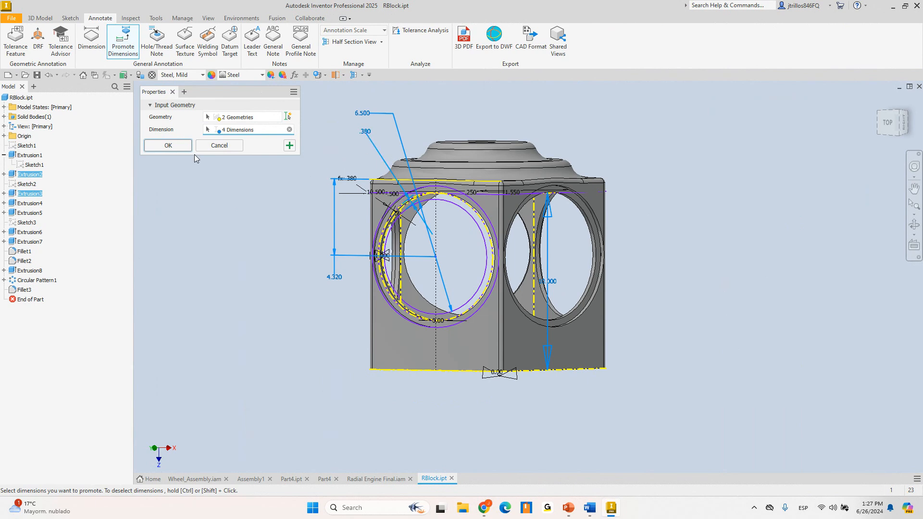
click(168, 145)
shift+middle_drag(328, 187, 298, 190)
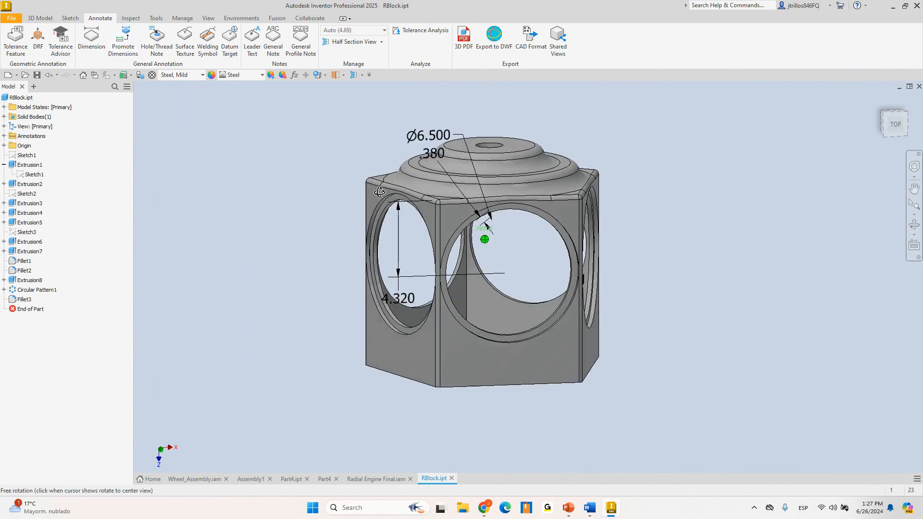
Expand the Annotations folder and move the 10.000 dimension off the block's right side, lower down
click(4, 136)
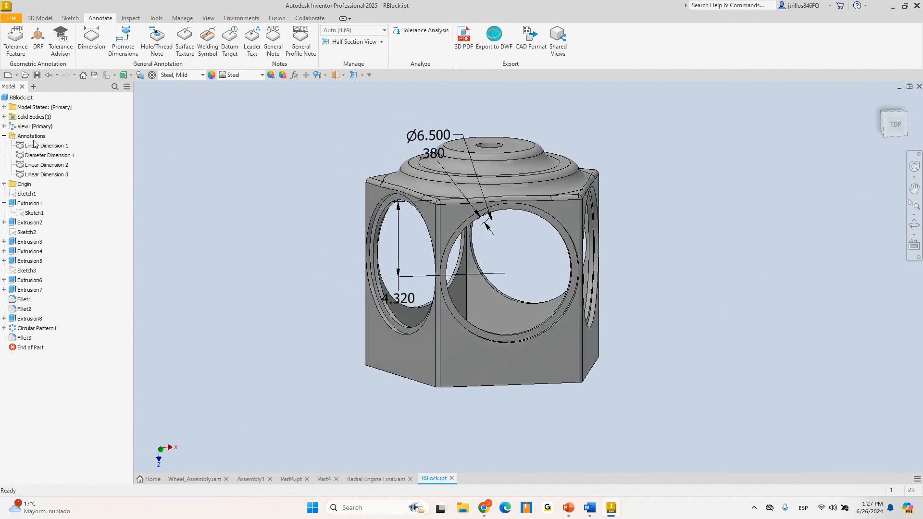
shift+middle_drag(361, 252, 417, 260)
scroll(454, 305, up, 3)
scroll(463, 305, down, 4)
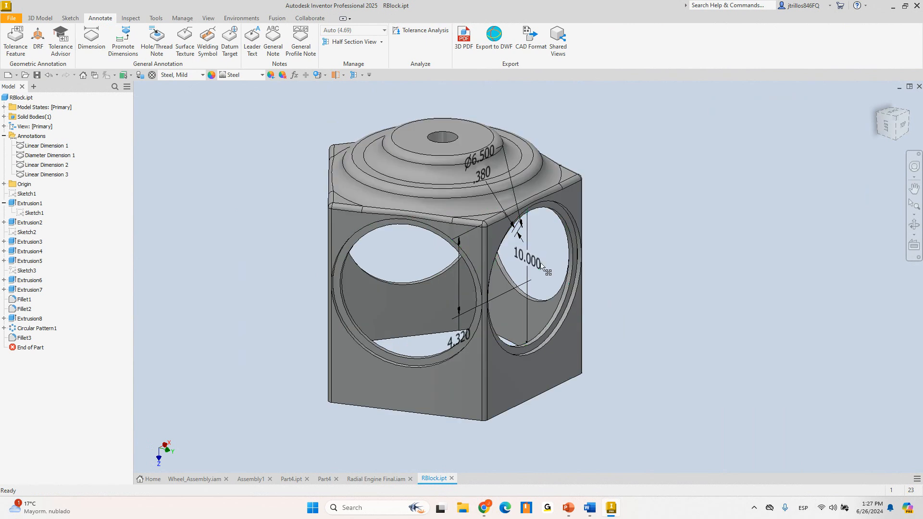
drag(536, 262, 687, 287)
scroll(619, 271, up, 5)
scroll(642, 275, down, 3)
mouse_move(643, 267)
mouse_down()
mouse_move(641, 298)
mouse_move(625, 288)
mouse_up()
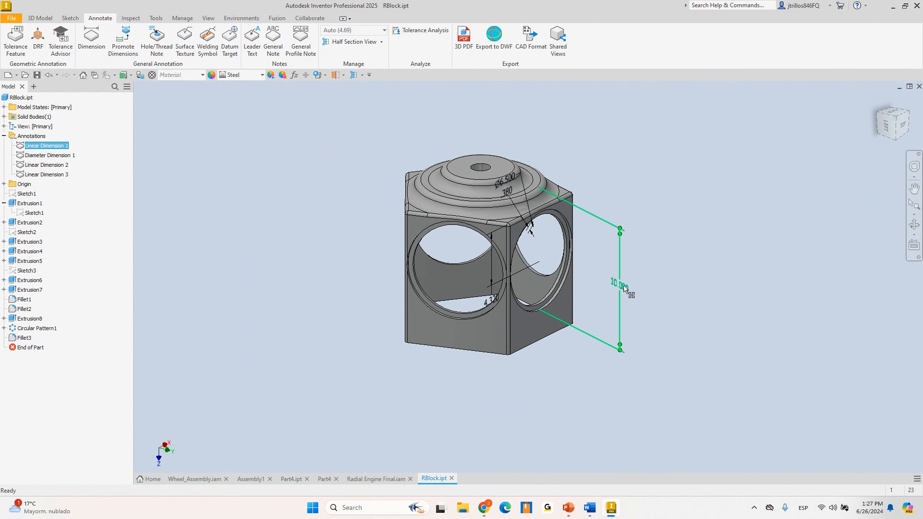
Move the Ø6.500 dimension up and to the right and change its alignment plane
drag(510, 179, 595, 141)
right_click(595, 141)
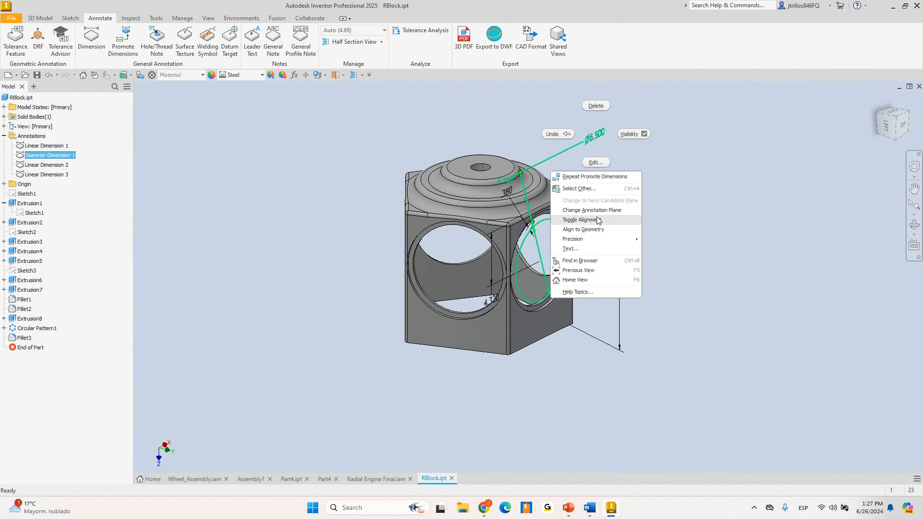
click(581, 220)
shift+middle_drag(433, 208, 477, 210)
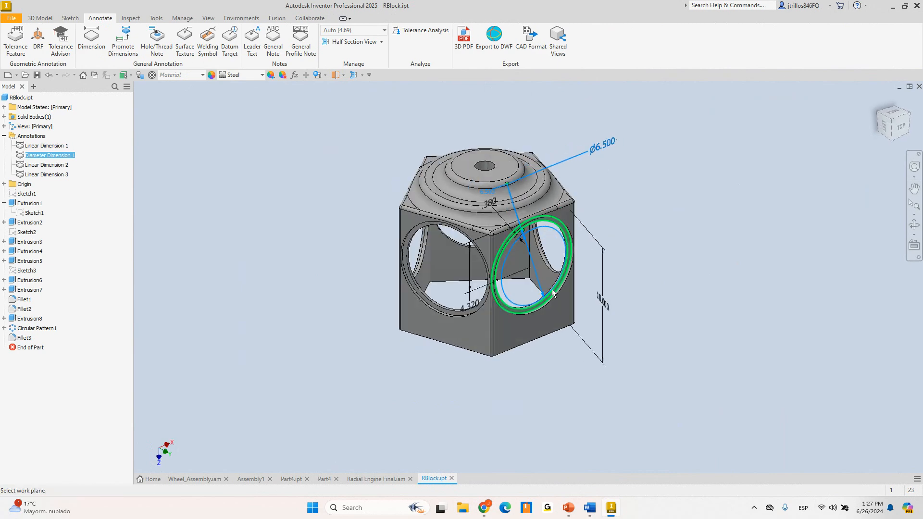
scroll(569, 284, up, 4)
scroll(549, 166, up, 5)
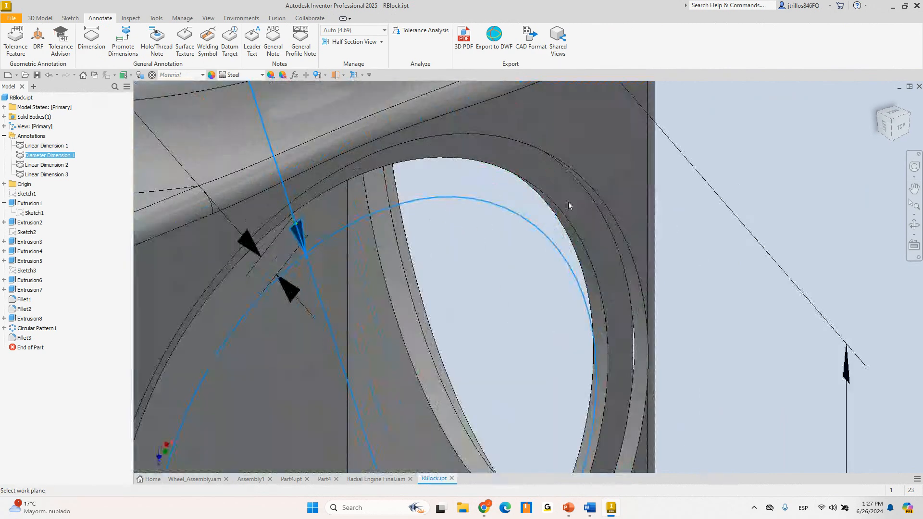
scroll(570, 199, down, 8)
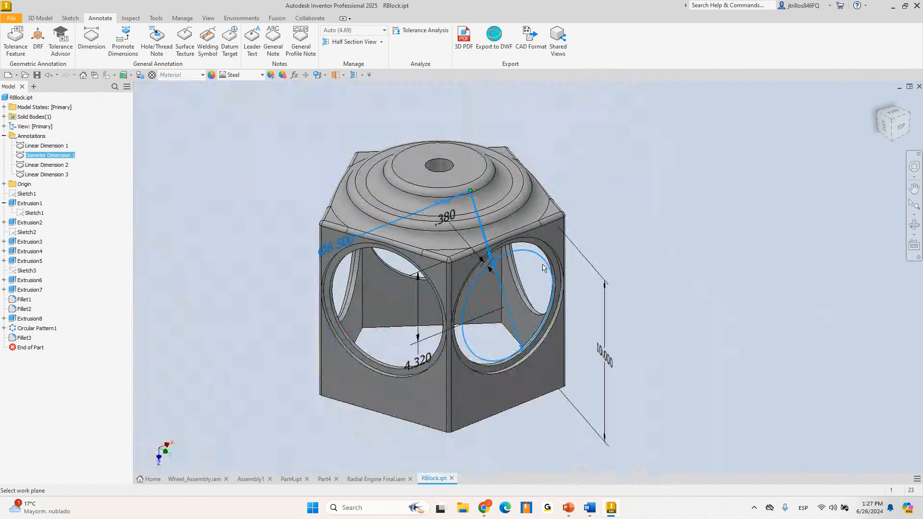
key(Escape)
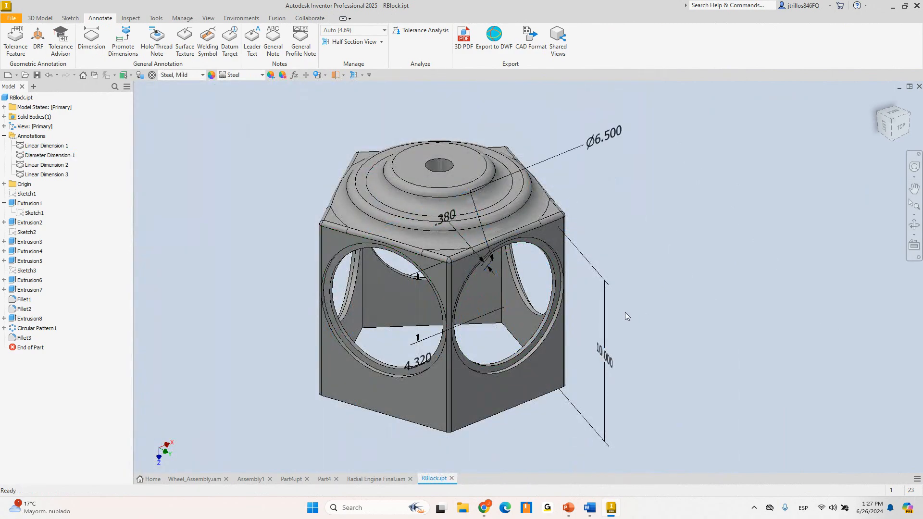
Toggle the 10.000 dimension's alignment, nudge Ø6.500, and return to the PowerPoint slide show
click(628, 329)
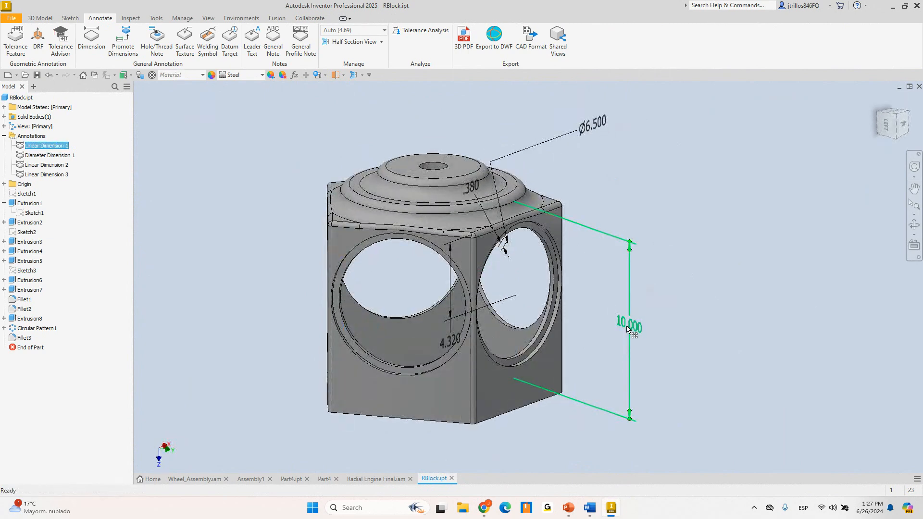
right_click(627, 329)
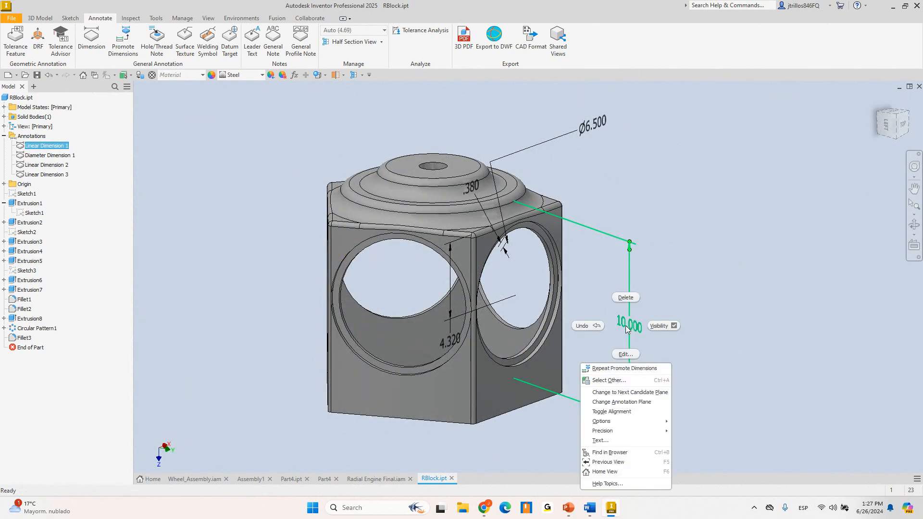
click(628, 413)
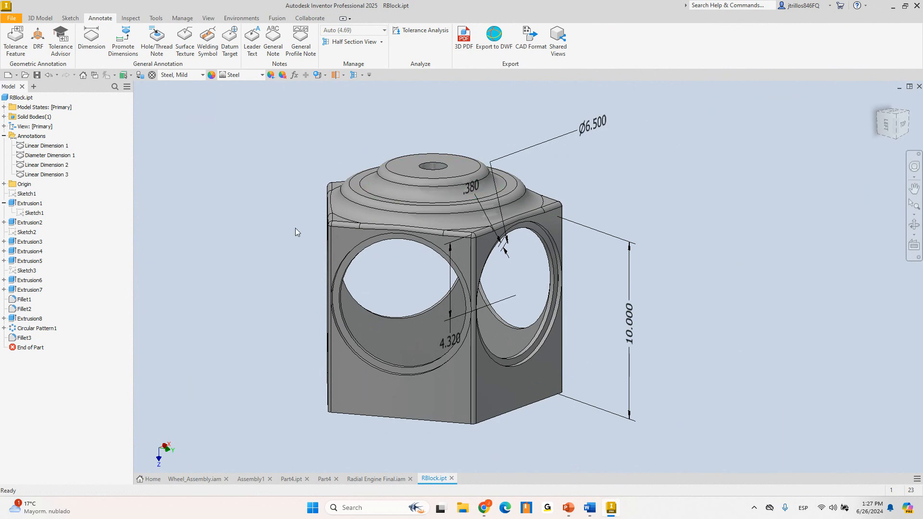
mouse_move(595, 124)
mouse_down()
mouse_move(638, 148)
mouse_move(604, 121)
mouse_up()
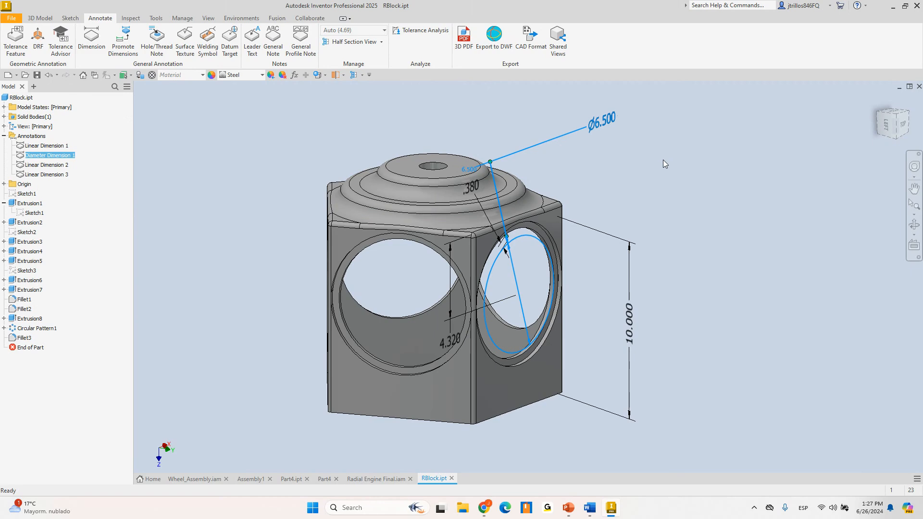
key(Escape)
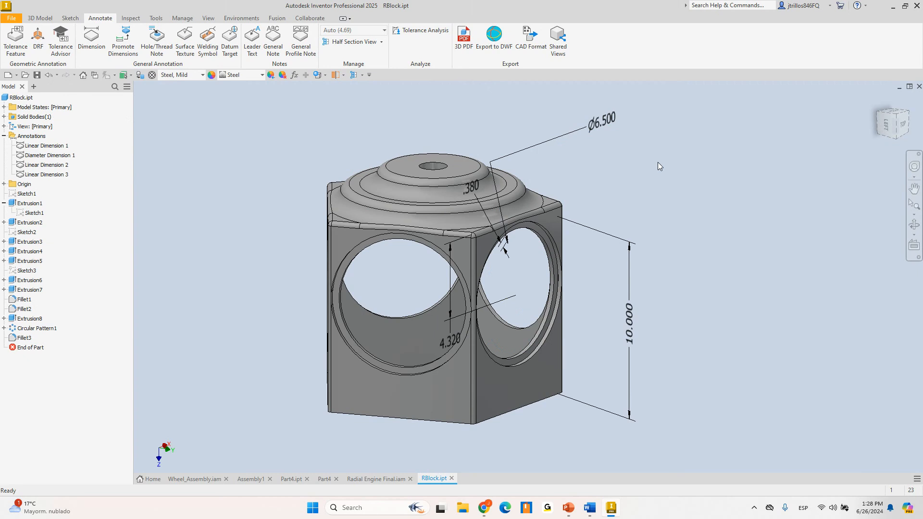
mouse_move(568, 508)
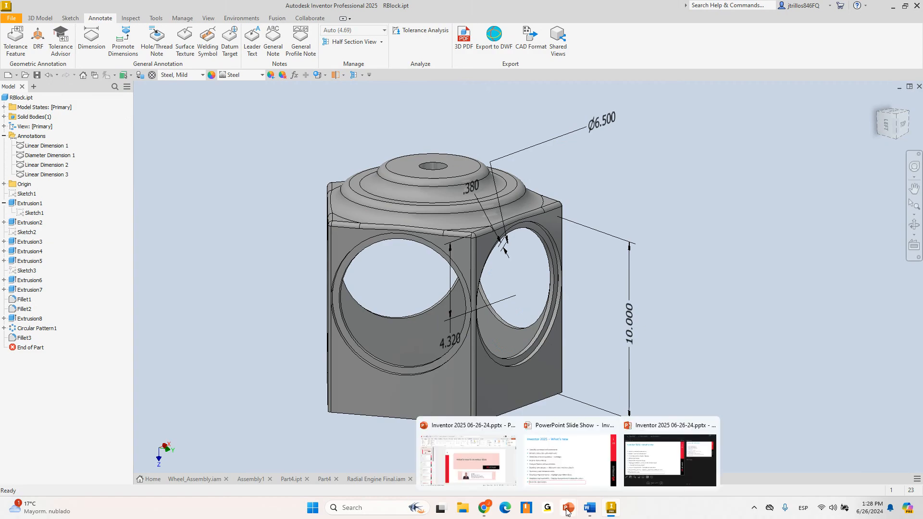
click(578, 482)
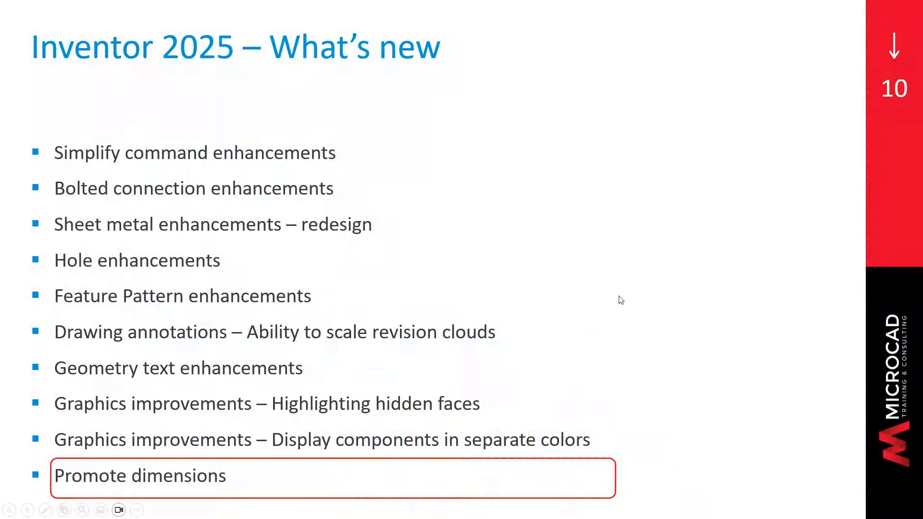
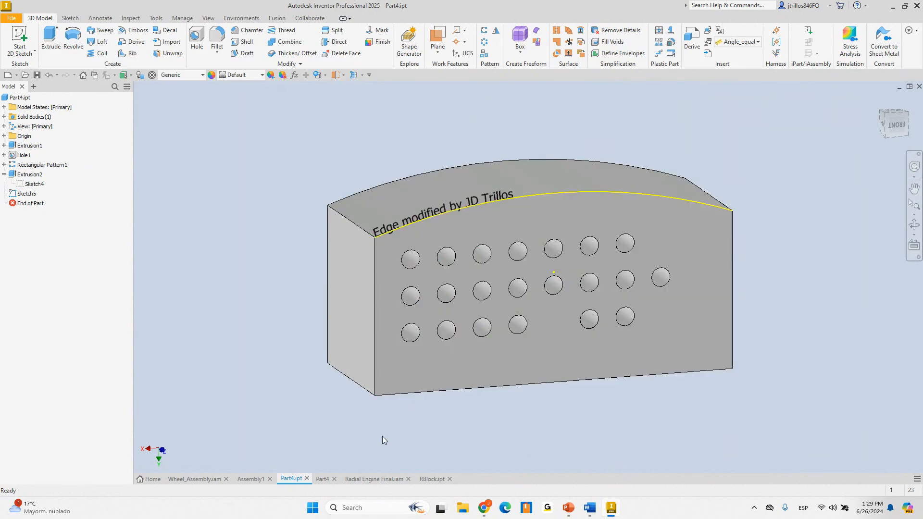
In Assembly1, start a new 2D sketch on the block's top face
click(250, 479)
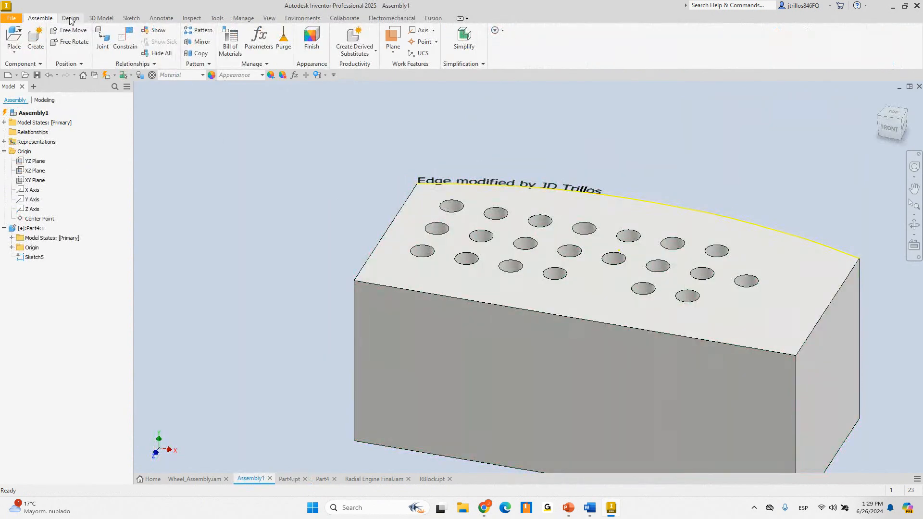
click(70, 18)
click(39, 19)
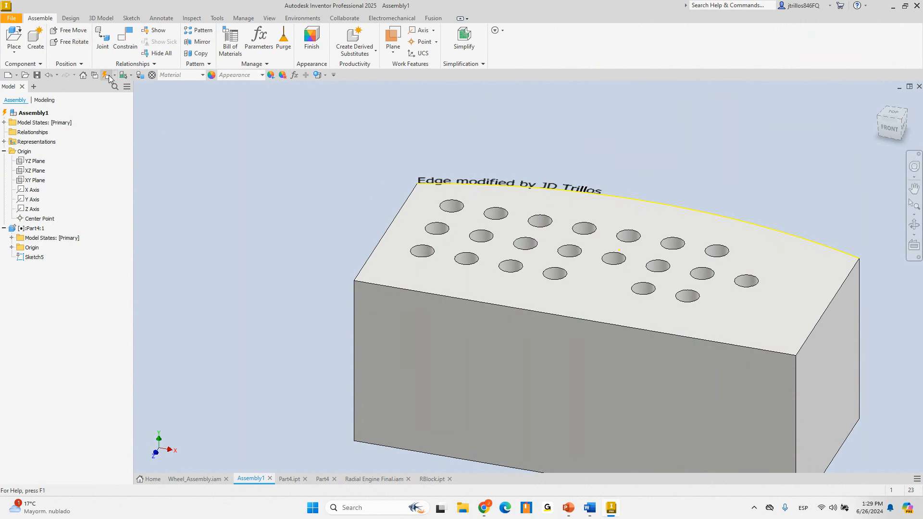
click(100, 18)
click(17, 39)
click(529, 237)
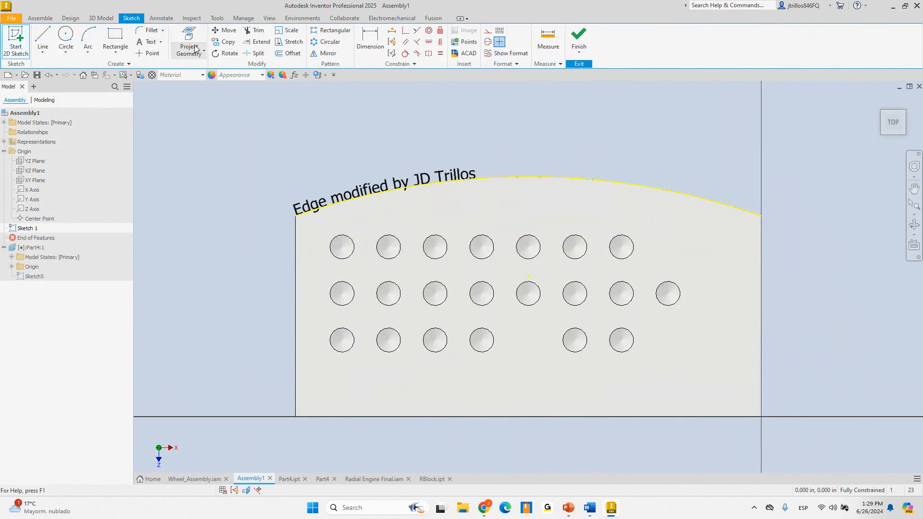
Project the block's left edge into the sketch
click(189, 40)
click(294, 260)
right_click(285, 157)
click(319, 146)
Try Geometry Text along the left edge with Model Parameters, then cancel both text dialogs
click(161, 41)
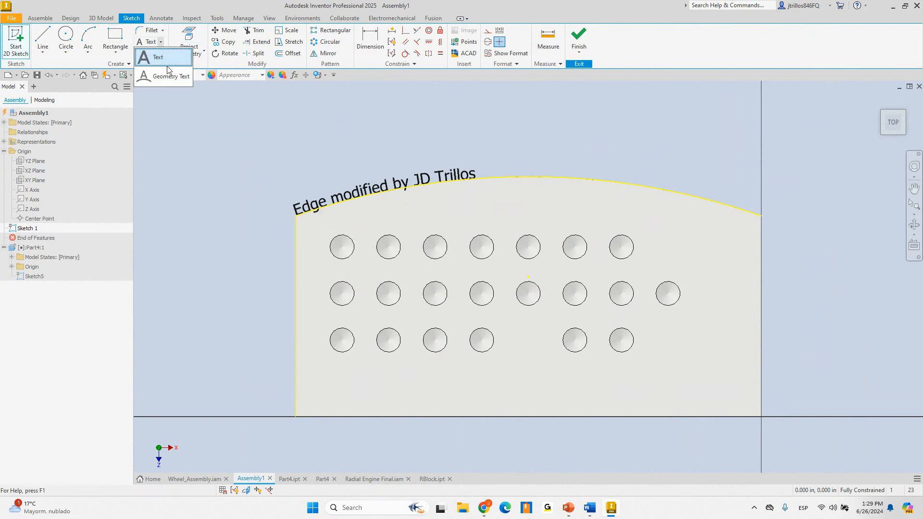
click(153, 69)
click(295, 240)
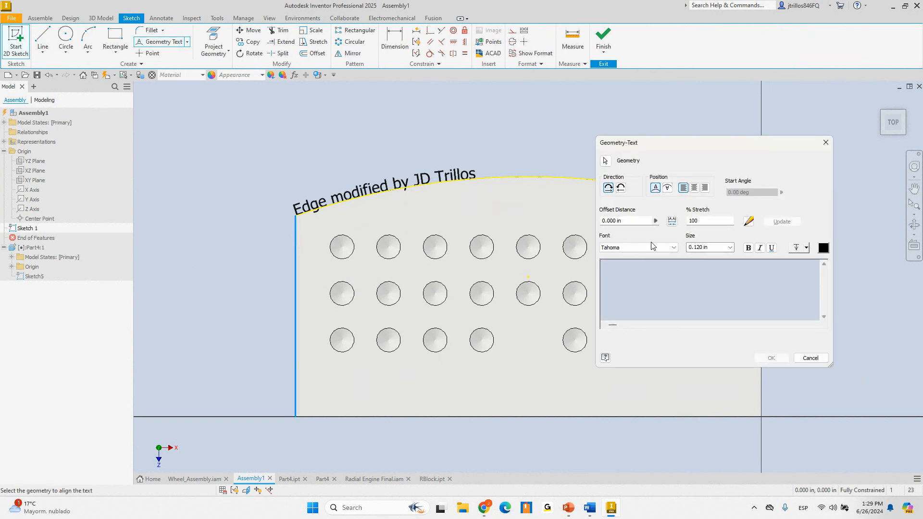
click(748, 221)
click(288, 215)
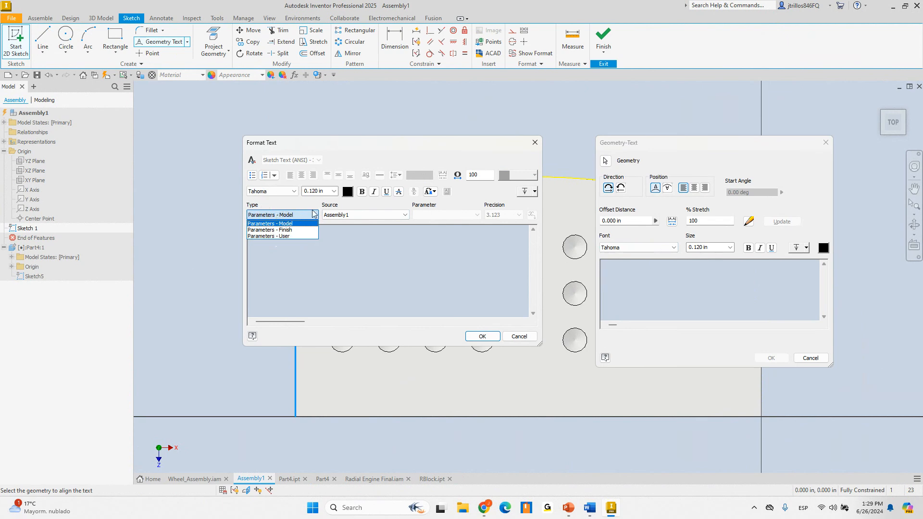
click(354, 148)
drag(412, 151, 477, 148)
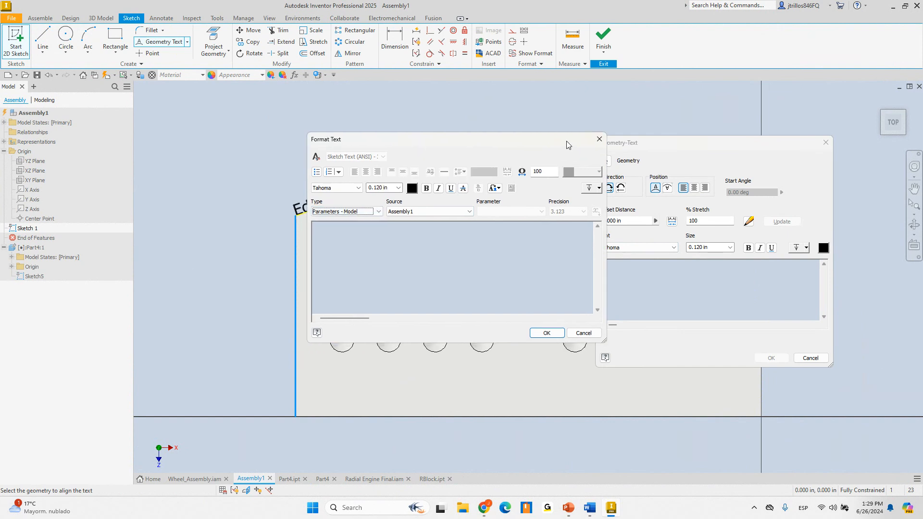
drag(567, 145, 523, 152)
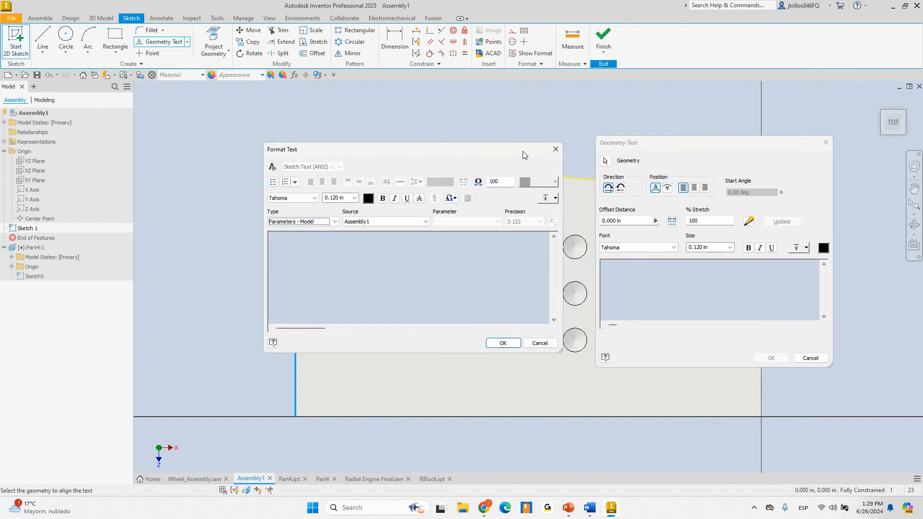
click(556, 149)
drag(752, 147, 691, 147)
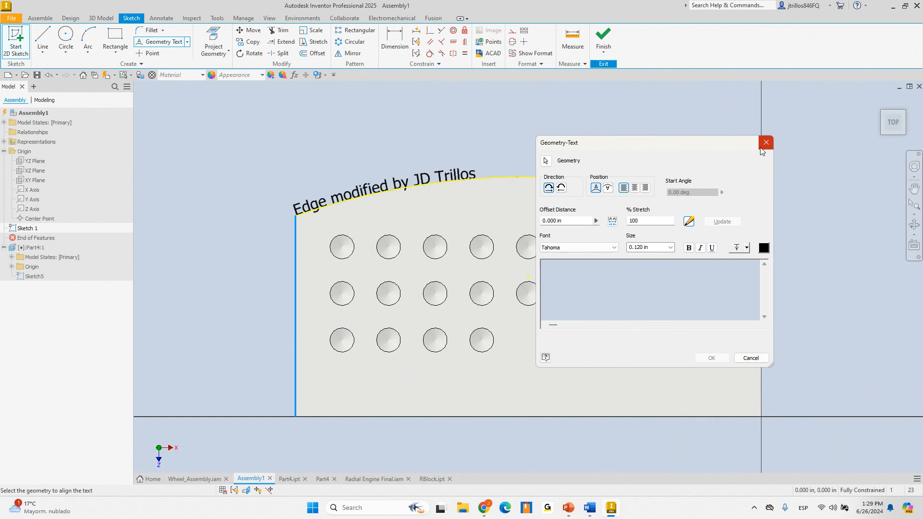
click(766, 143)
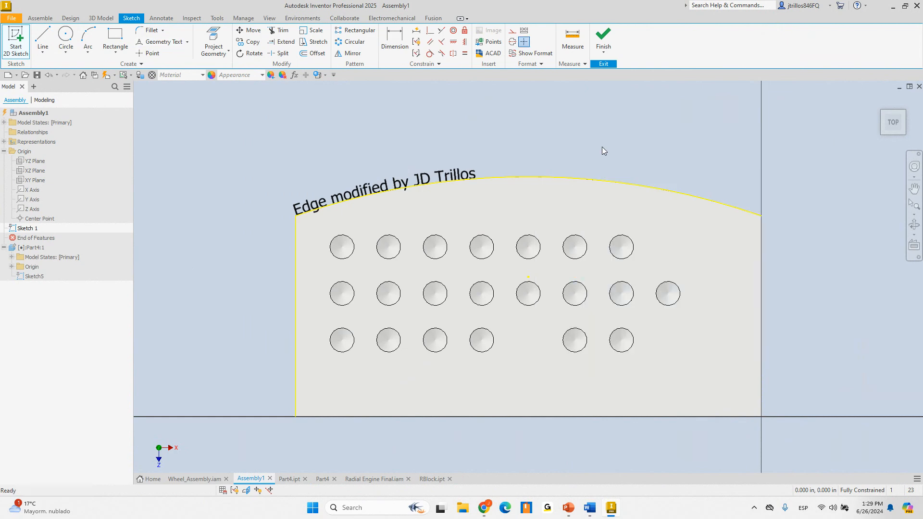
Finish the Assembly1 sketch, orbit and zoom to inspect the block, then switch to Part4.ipt
click(604, 38)
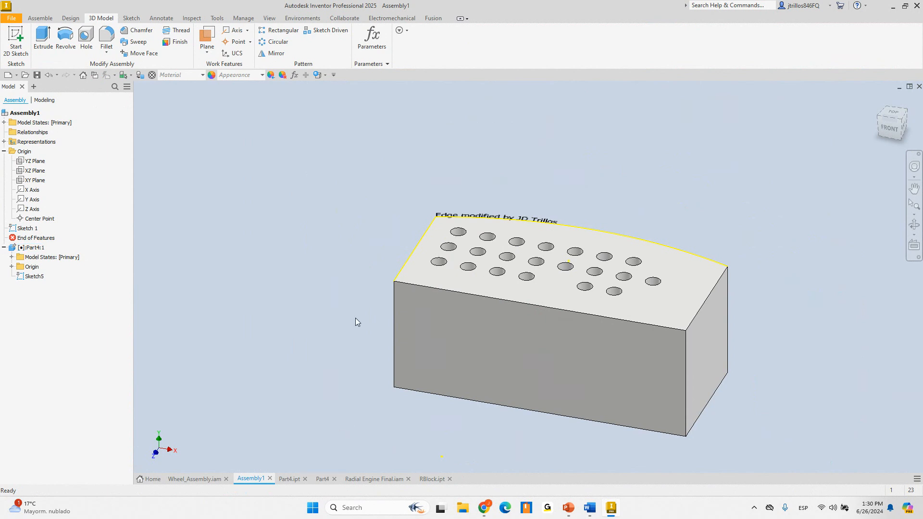
shift+middle_drag(339, 213, 357, 243)
scroll(369, 293, up, 3)
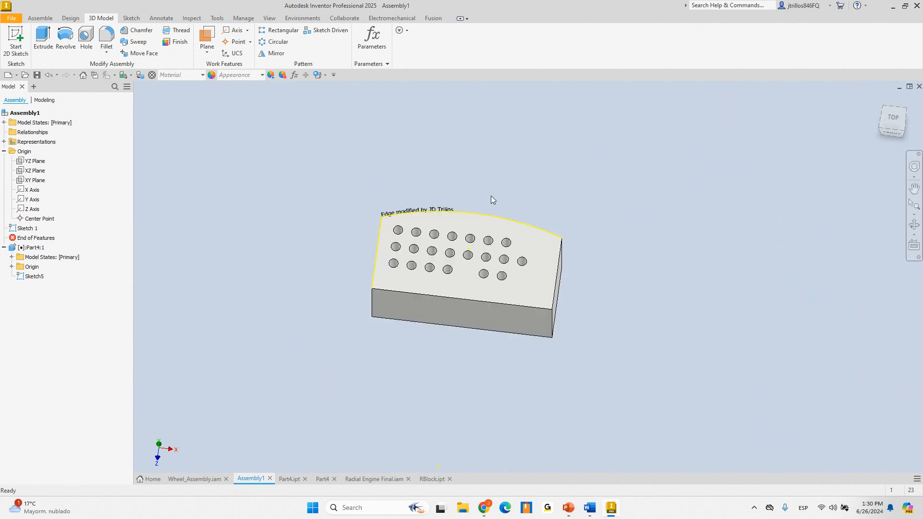
scroll(450, 200, down, 3)
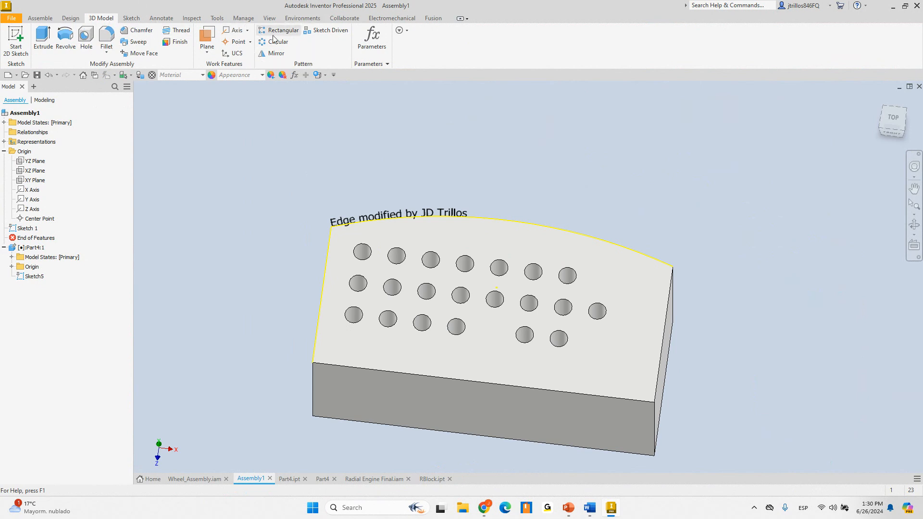
shift+middle_drag(497, 357, 485, 269)
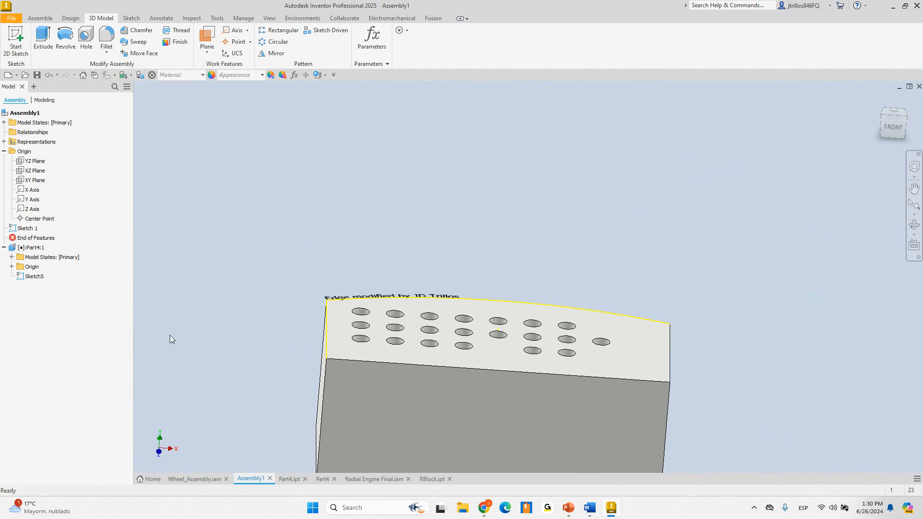
click(291, 479)
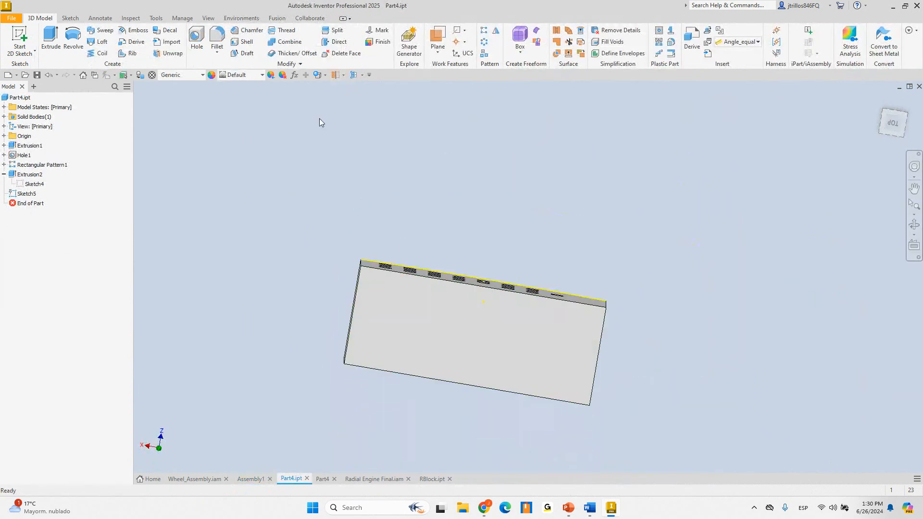
Start a new sketch on Part4's face and draw a center-to-center slot
click(19, 38)
click(414, 313)
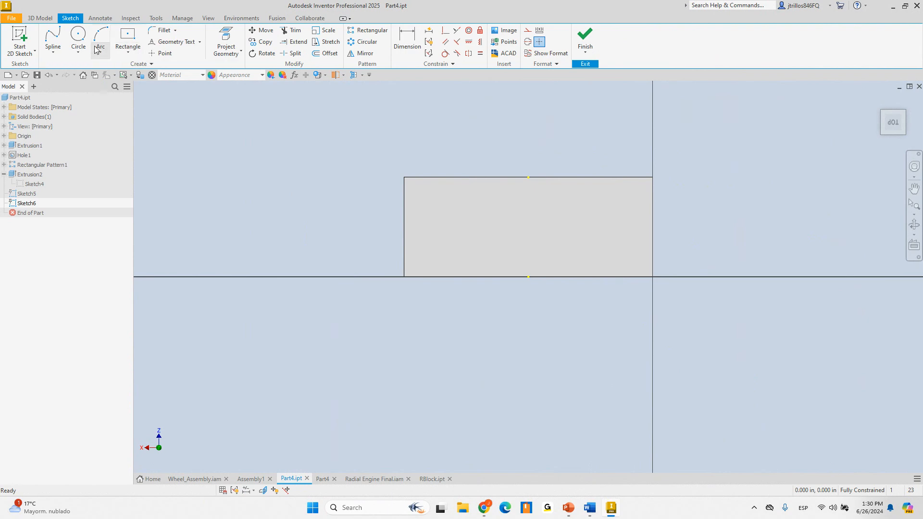
click(128, 50)
click(147, 147)
scroll(412, 185, up, 3)
click(353, 179)
click(399, 178)
click(396, 171)
right_click(405, 124)
click(406, 147)
Delete the stray vertical sketch line
scroll(376, 134, up, 5)
click(311, 183)
key(Delete)
scroll(368, 160, down, 4)
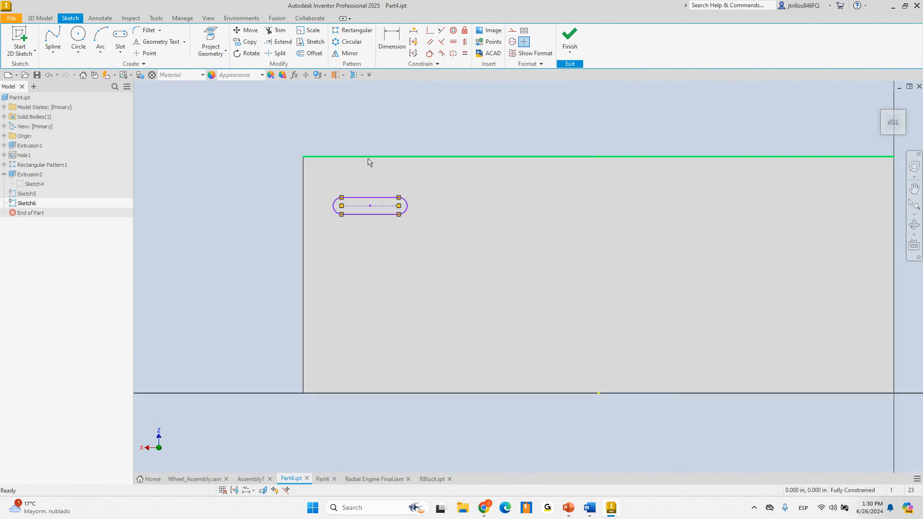
Begin a rectangular pattern of the slot, then cancel it for lack of a boundary
click(356, 30)
drag(321, 180, 428, 236)
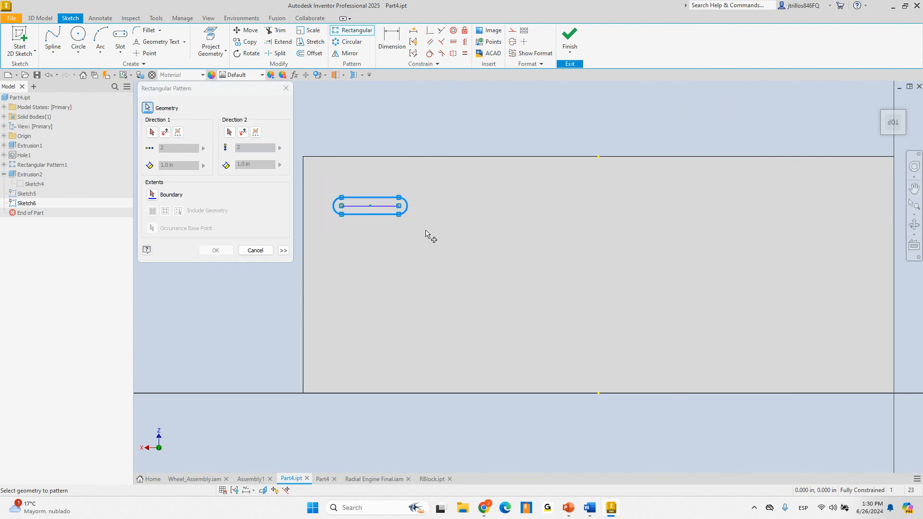
click(155, 198)
key(Escape)
Draw a closed six-point interpolation spline around the slot
click(55, 47)
click(132, 35)
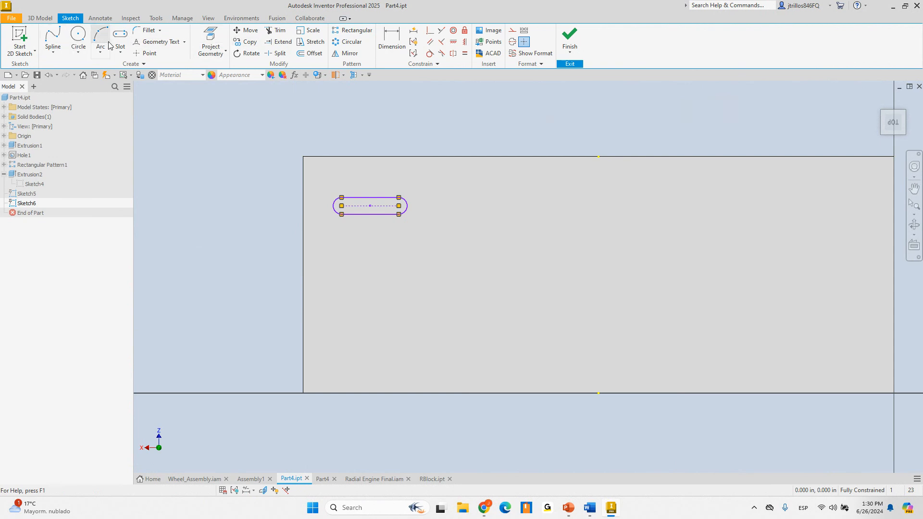
click(52, 39)
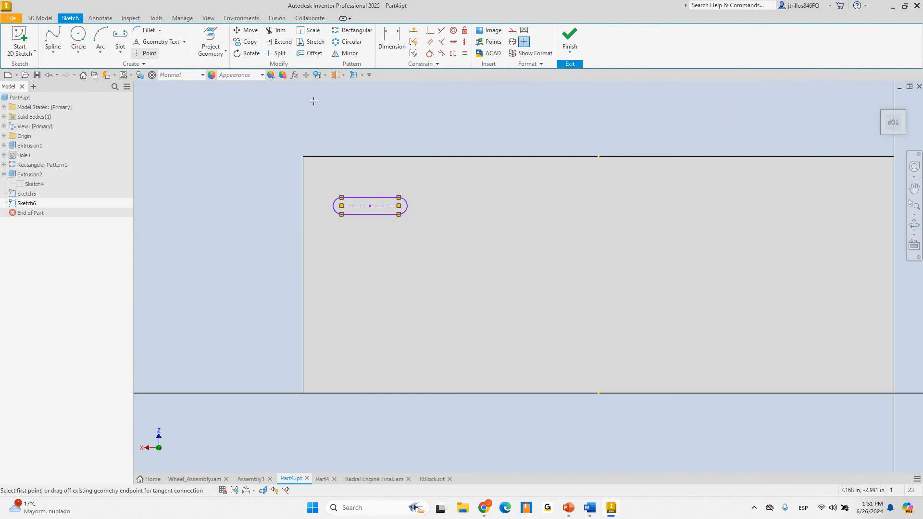
click(598, 174)
click(381, 171)
click(340, 309)
click(591, 349)
click(702, 305)
click(648, 189)
click(598, 174)
right_click(597, 140)
click(620, 128)
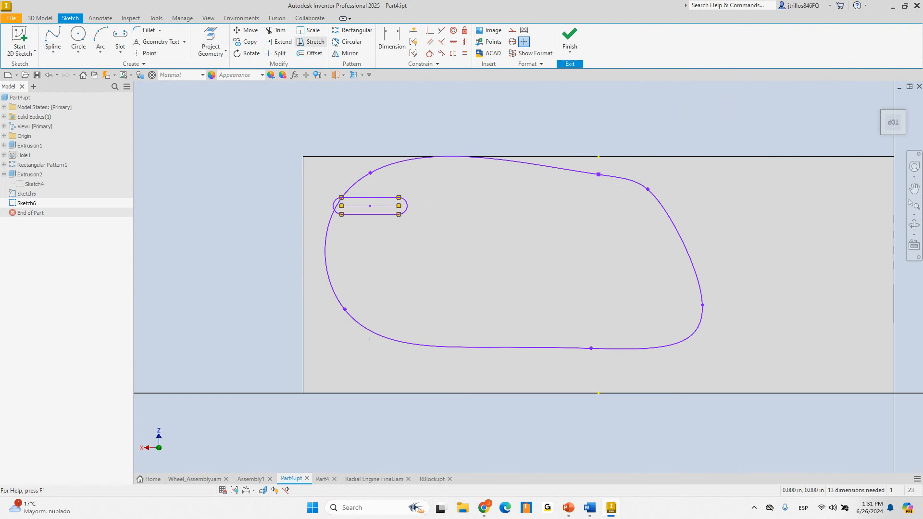
Rectangular-pattern the slot along its edge, count 5 at 1.0 in, bounded by the spline
click(355, 30)
drag(323, 192, 423, 233)
click(152, 134)
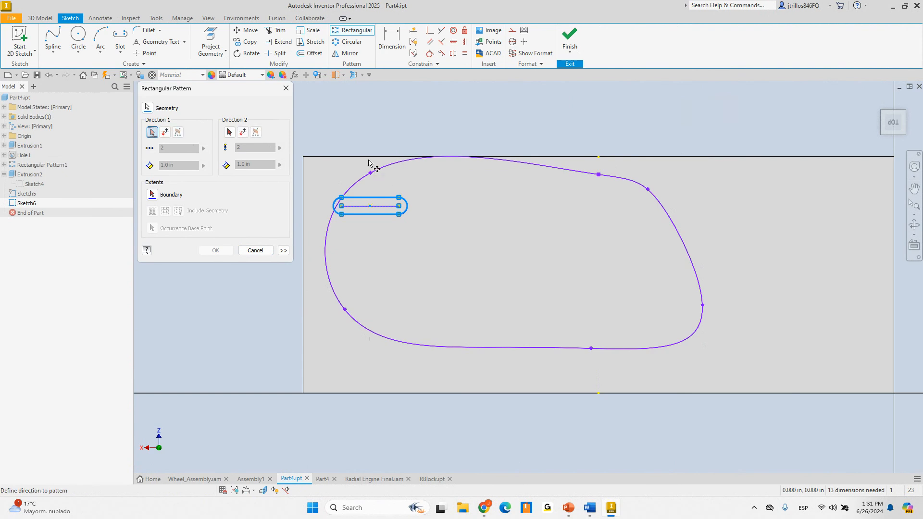
click(370, 198)
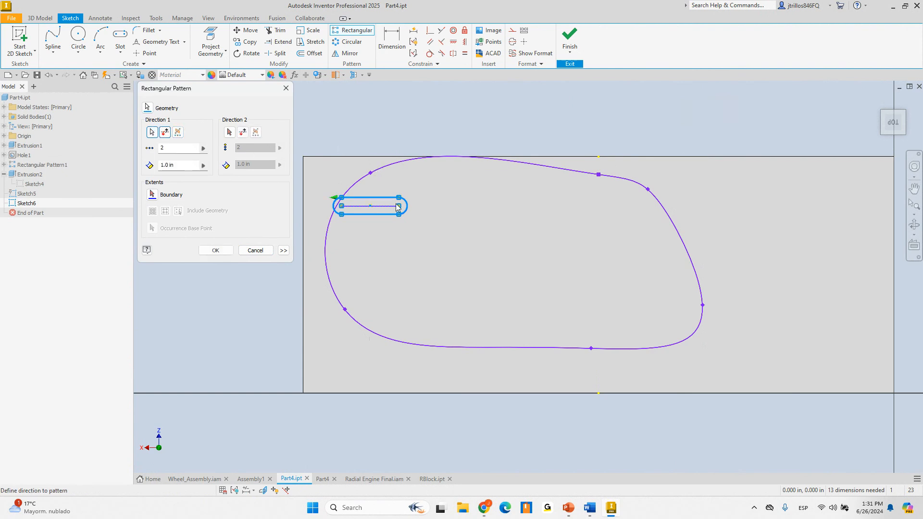
drag(171, 149, 128, 149)
text(5)
key(Tab)
click(152, 195)
click(352, 194)
Include occurrences by base point at the slot's top-right endpoint, create the pattern, and finish the sketch
scroll(473, 223, down, 5)
scroll(479, 221, up, 6)
scroll(473, 221, down, 3)
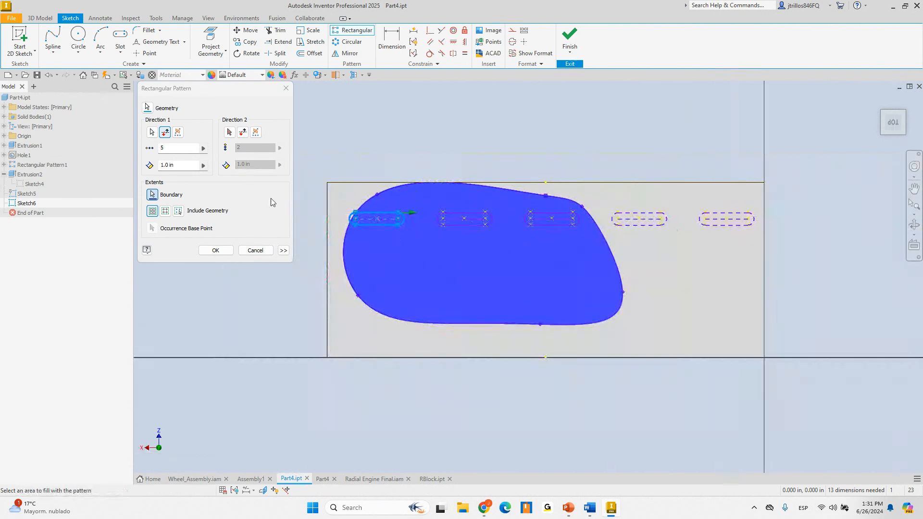
click(203, 93)
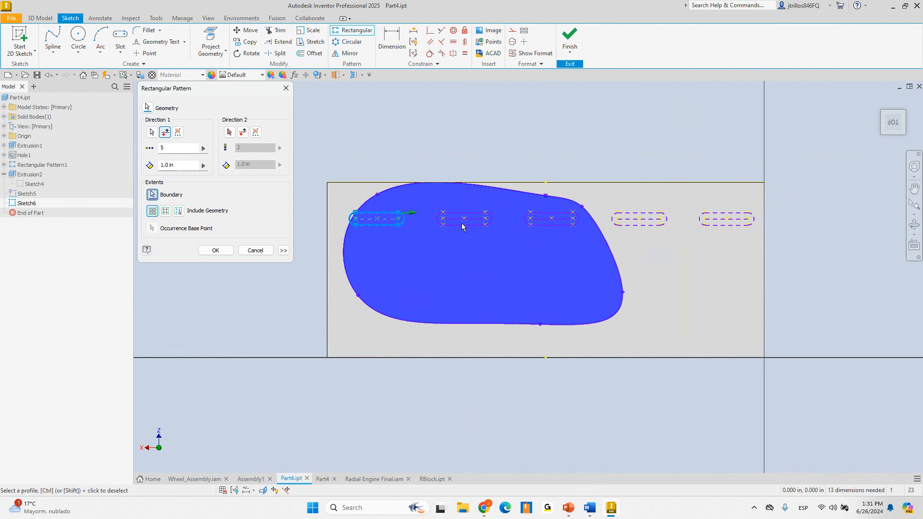
click(165, 211)
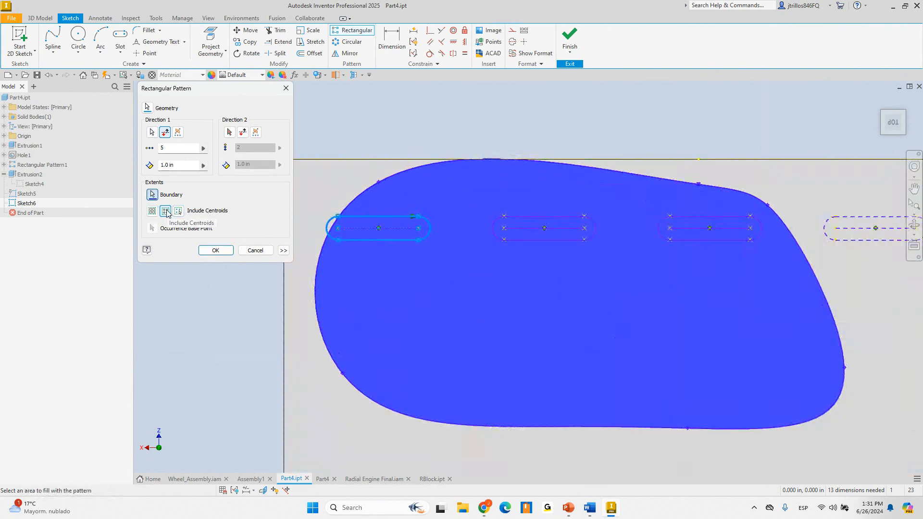
click(177, 212)
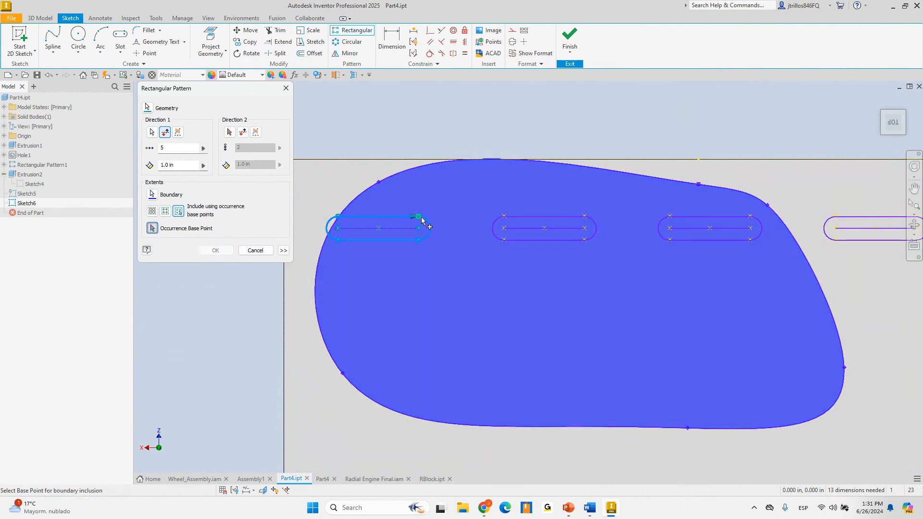
click(419, 217)
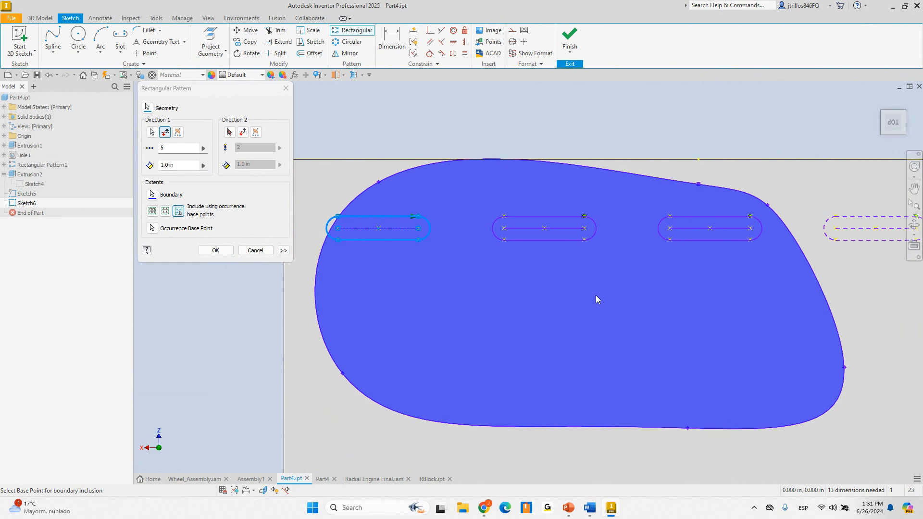
click(230, 249)
scroll(461, 247, down, 3)
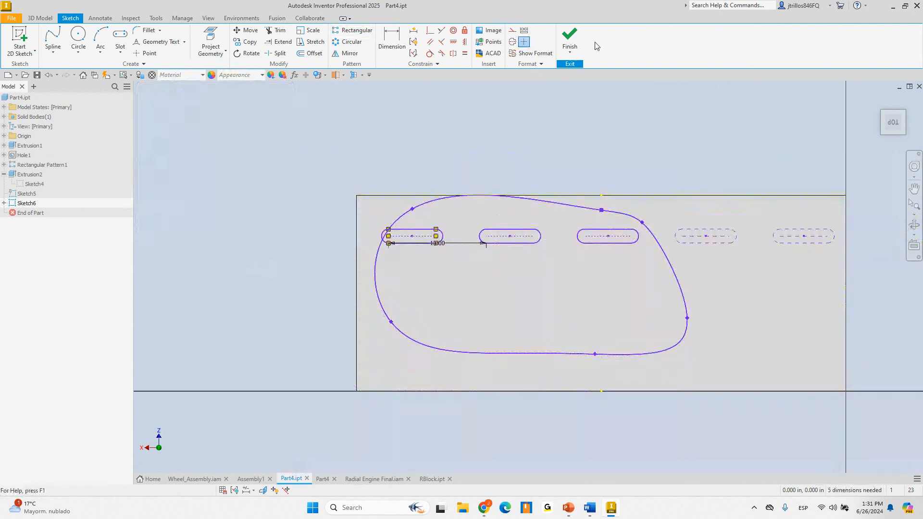
middle_drag(708, 177, 656, 172)
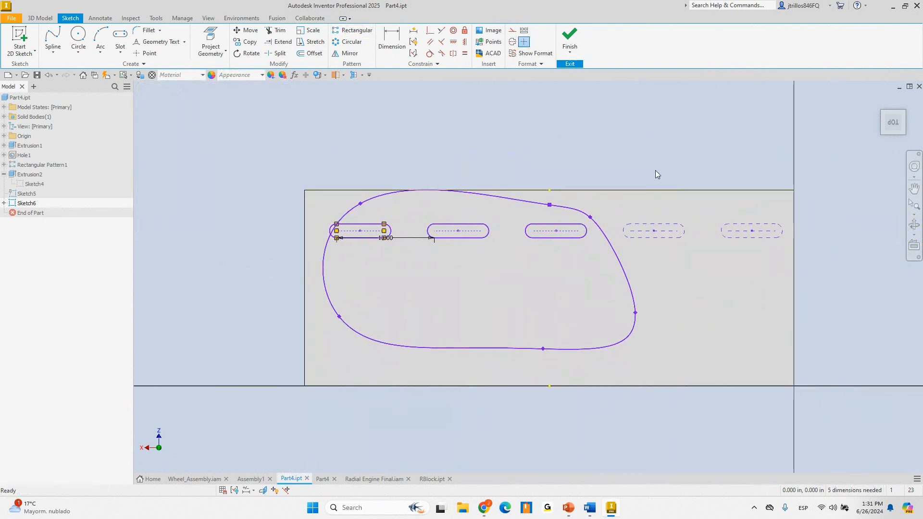
click(570, 38)
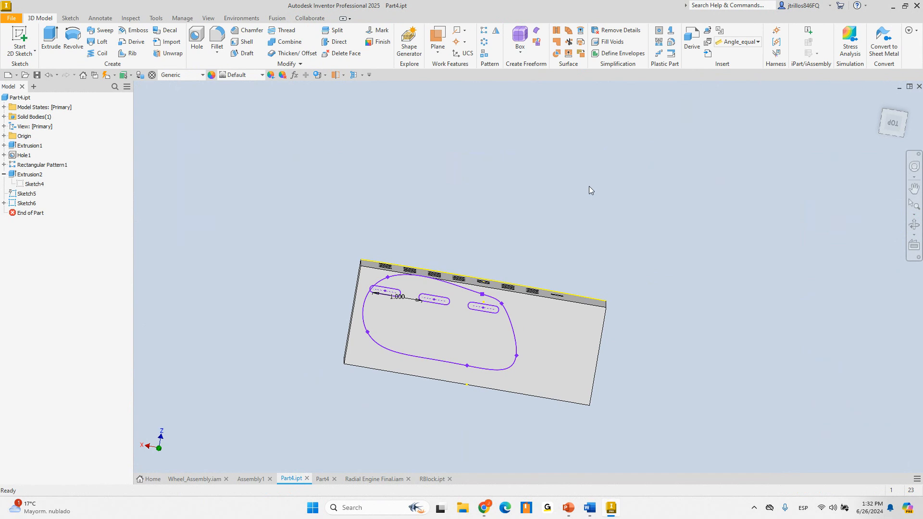
Advance the slides through Contact Us to Upcoming Webinars, exit, and stop sharing in Elite Studio
mouse_move(575, 511)
click(571, 459)
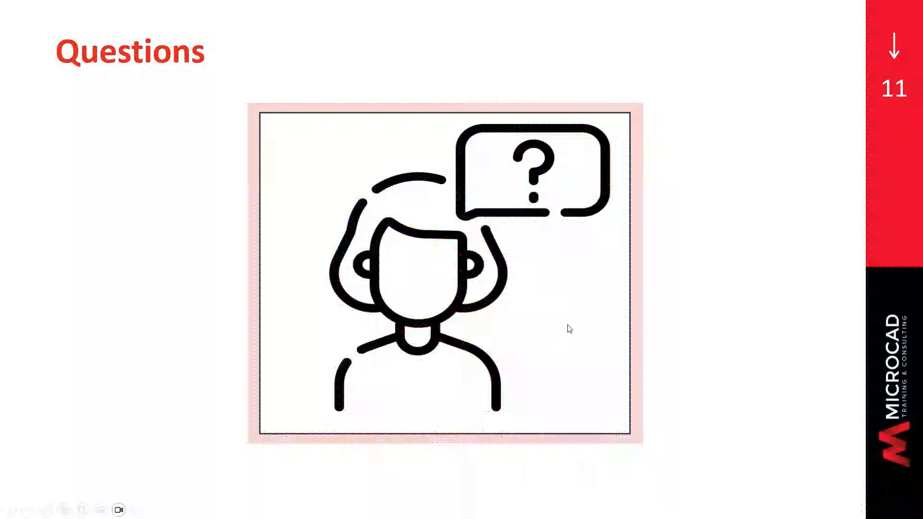
click(570, 328)
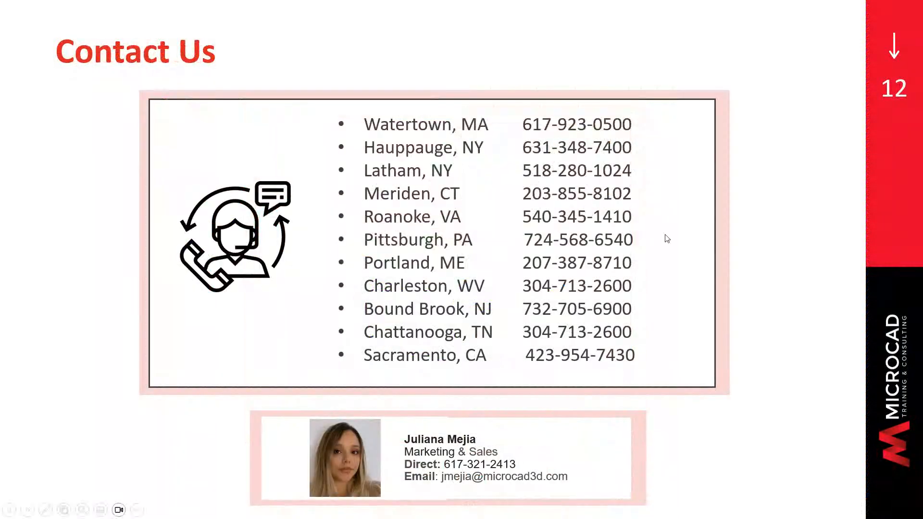
click(707, 204)
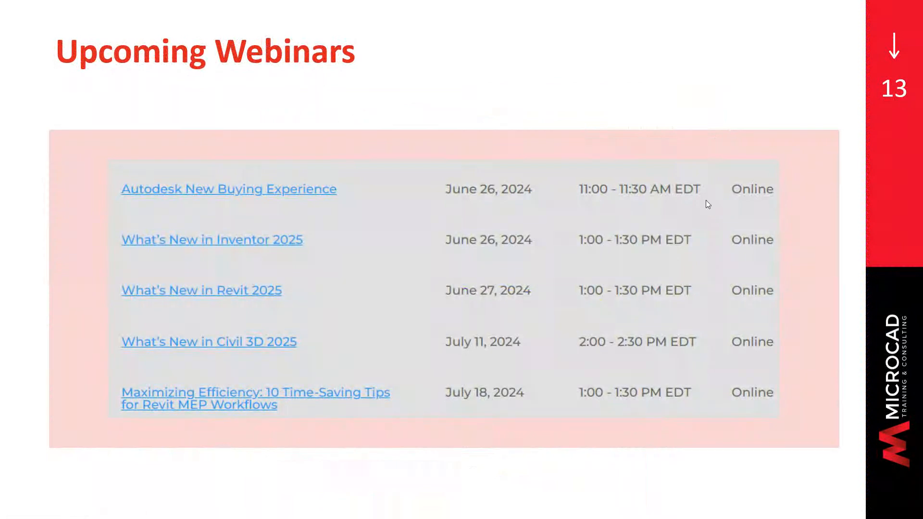
key(alt+Tab)
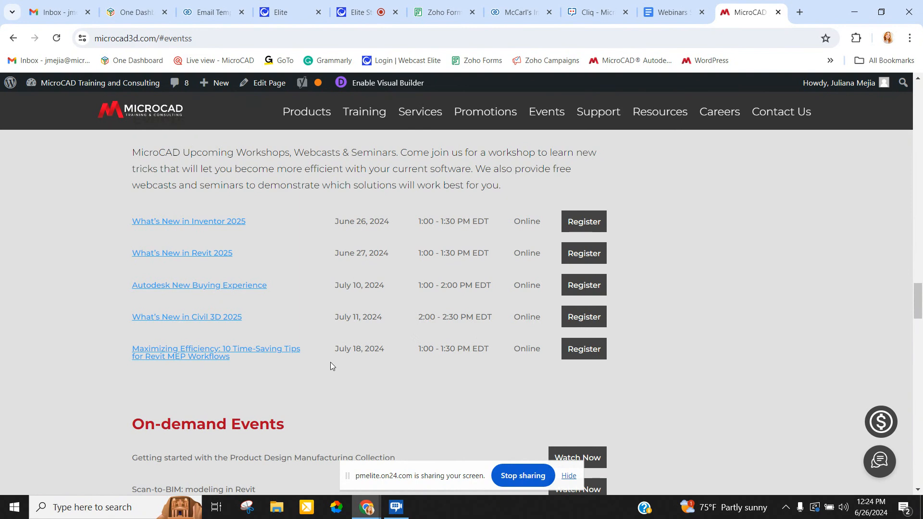
click(362, 19)
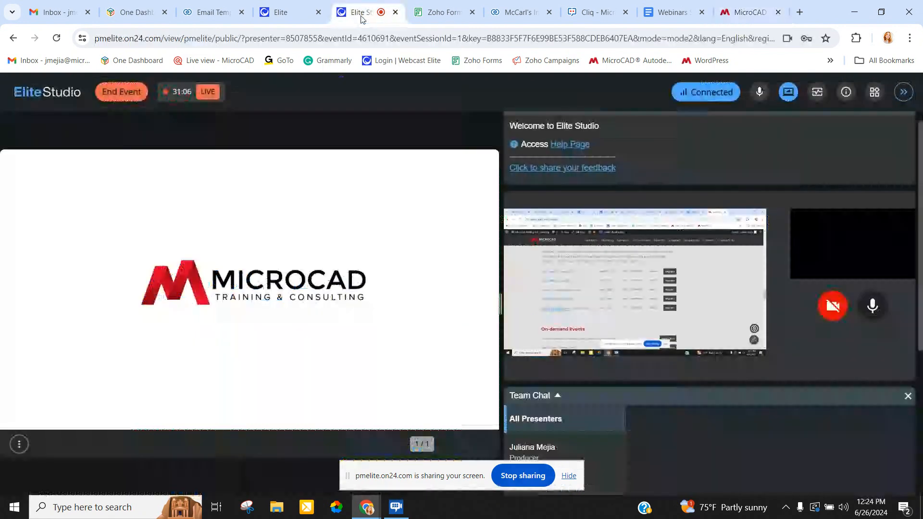
click(532, 474)
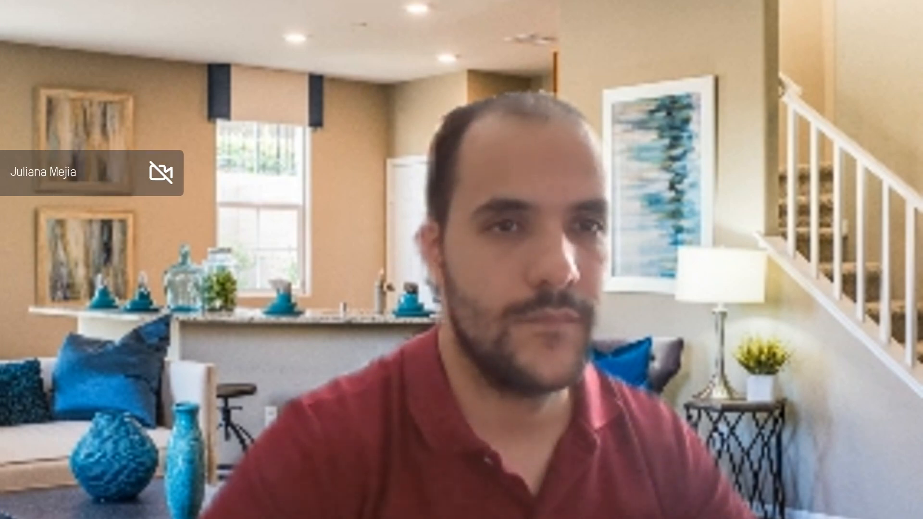